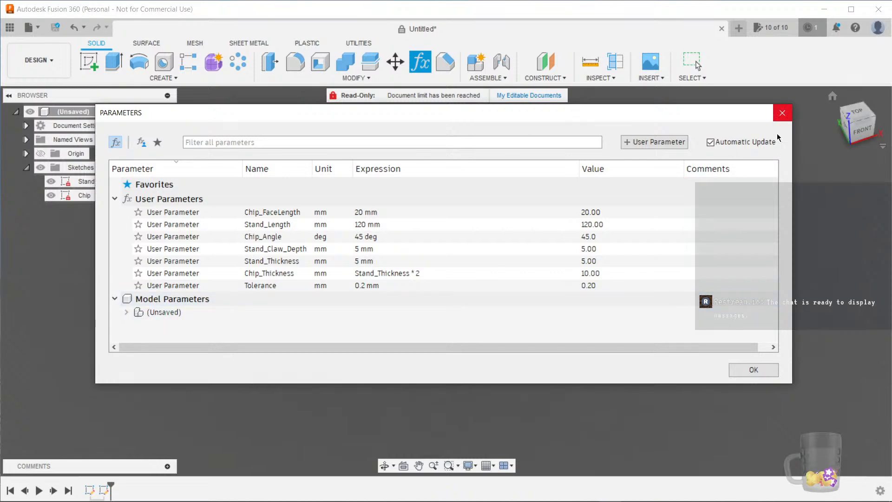
Open the Chip sketch for editing and set the square's width dimension to the Chip_FaceLength parameter
{"action": "left_click", "coordinate": [753, 370]}
{"action": "mouse_move", "coordinate": [464, 375]}
{"action": "middle_mouse_down", "text": "shift"}
{"action": "mouse_move", "coordinate": [504, 311]}
{"action": "mouse_move", "coordinate": [531, 296]}
{"action": "middle_mouse_up", "text": "shift"}
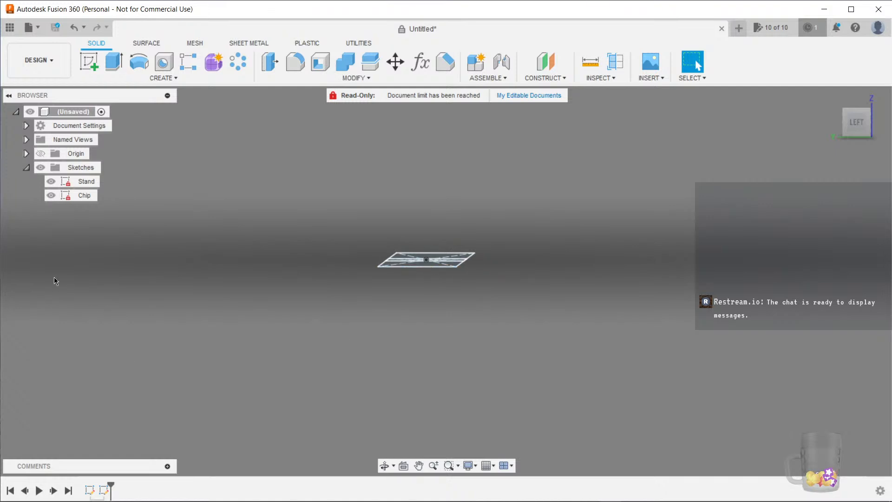
{"action": "mouse_move", "coordinate": [465, 212]}
{"action": "middle_mouse_down", "text": "shift"}
{"action": "mouse_move", "coordinate": [491, 266]}
{"action": "mouse_move", "coordinate": [463, 285]}
{"action": "middle_mouse_up", "text": "shift"}
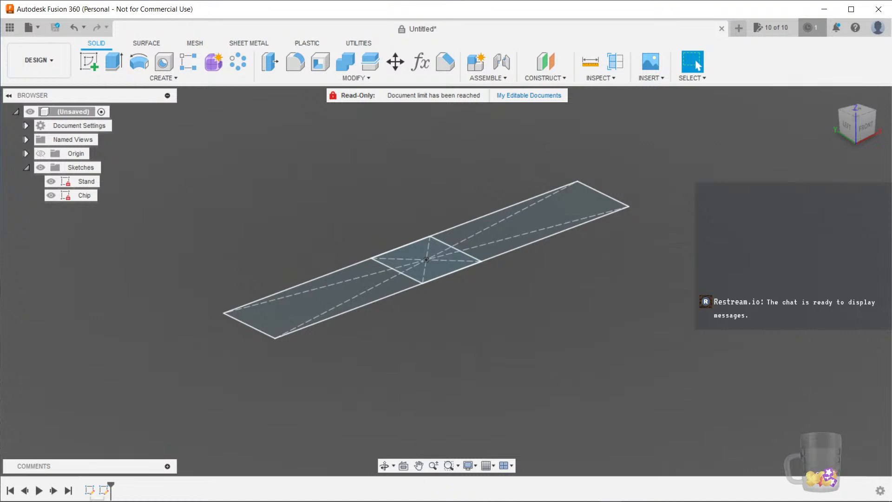
{"action": "mouse_move", "coordinate": [441, 299]}
{"action": "middle_mouse_down", "text": "shift"}
{"action": "mouse_move", "coordinate": [572, 305]}
{"action": "mouse_move", "coordinate": [569, 321]}
{"action": "mouse_move", "coordinate": [530, 314]}
{"action": "mouse_move", "coordinate": [507, 335]}
{"action": "mouse_move", "coordinate": [542, 345]}
{"action": "middle_mouse_up", "text": "shift"}
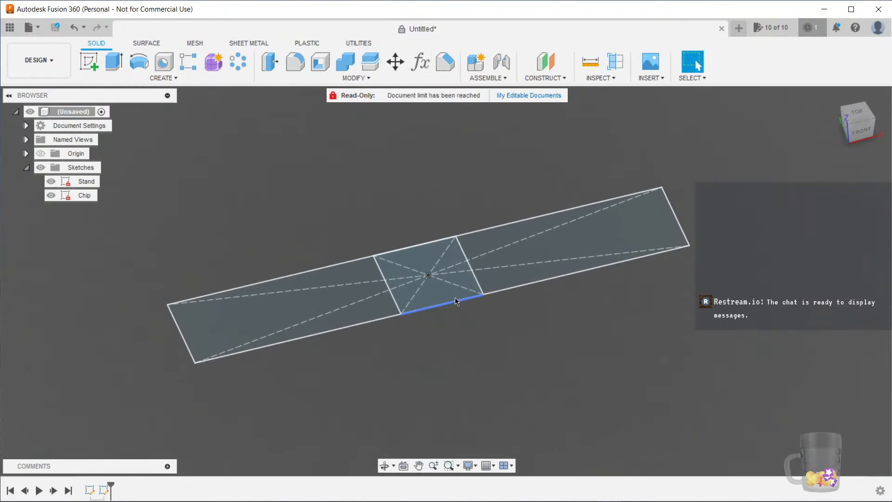
{"action": "left_click", "coordinate": [103, 492]}
{"action": "double_click", "coordinate": [102, 491]}
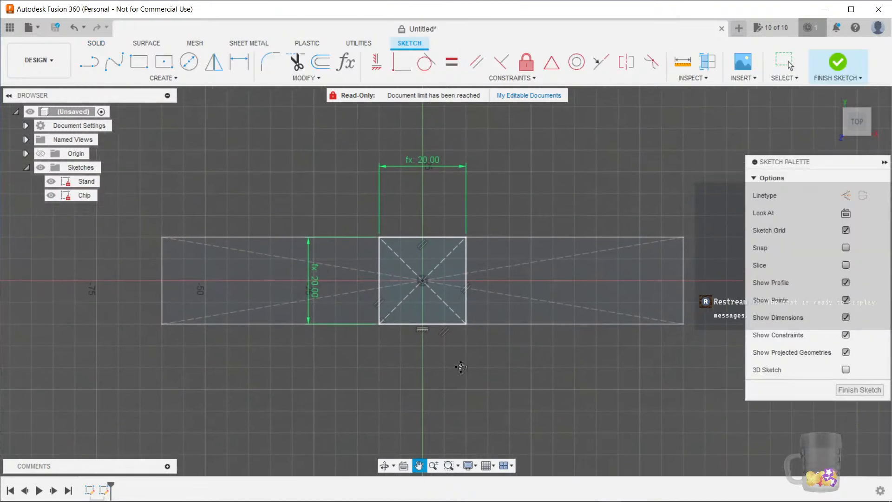
{"action": "double_click", "coordinate": [423, 176]}
{"action": "type", "text": "chip"}
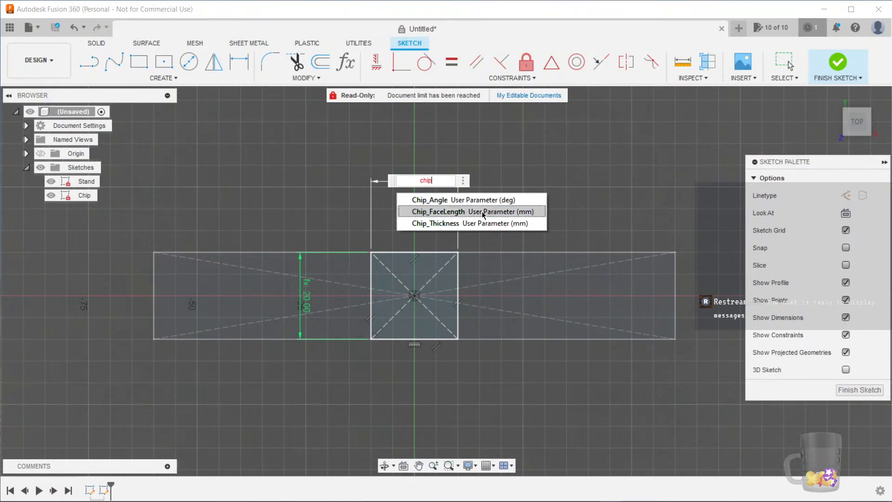
{"action": "left_click", "coordinate": [487, 213]}
{"action": "key", "text": "Return"}
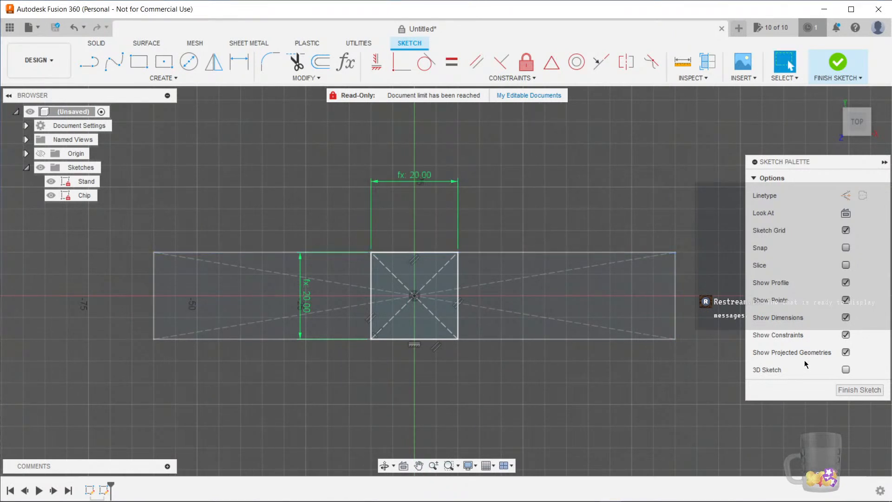
Add a new user parameter named Chip_Length in mm with expression 20
{"action": "left_click", "coordinate": [349, 64]}
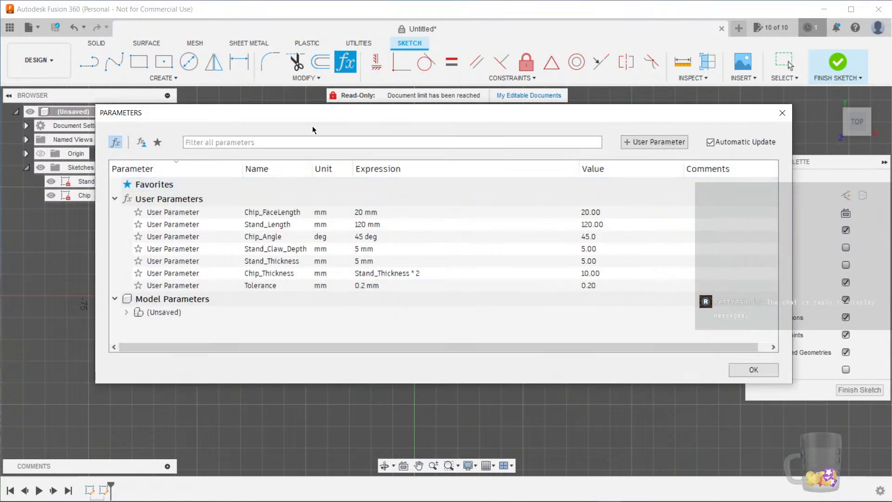
{"action": "left_click", "coordinate": [638, 142]}
{"action": "type", "text": "Chip_"}
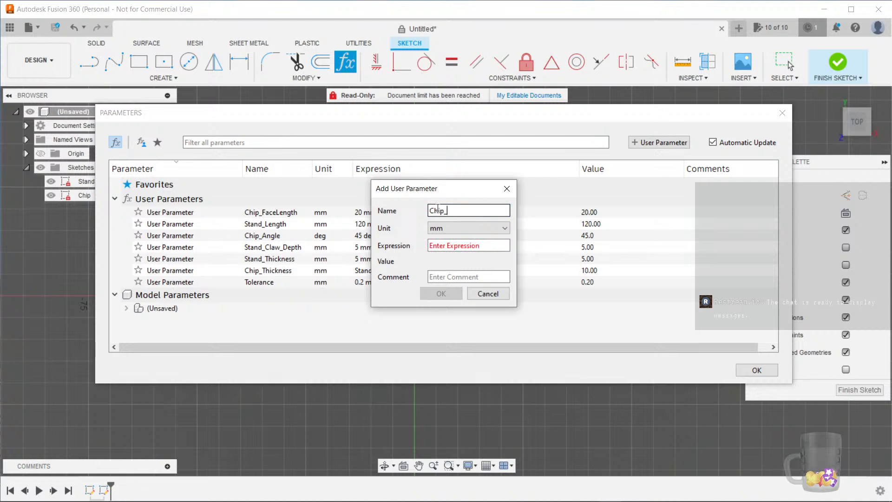
{"action": "type", "text": "Length"}
{"action": "key", "text": "Tab"}
{"action": "left_click_drag", "start_coordinate": [444, 195], "coordinate": [592, 192]}
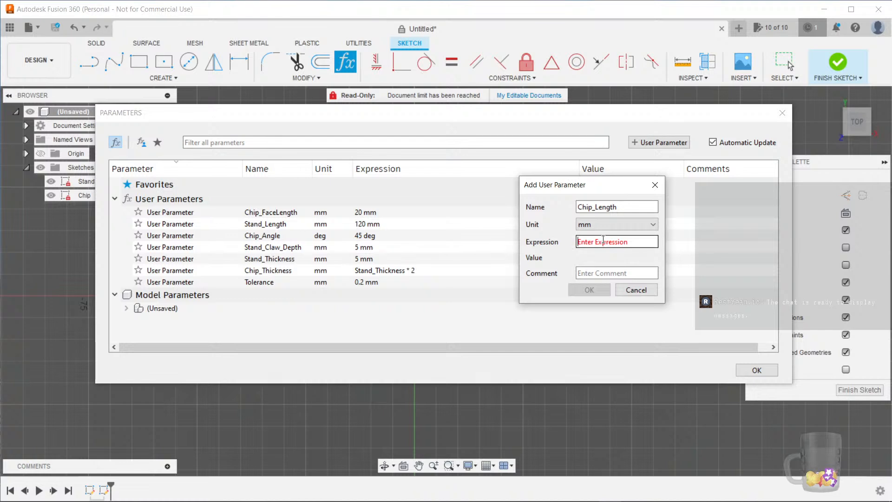
{"action": "type", "text": "20"}
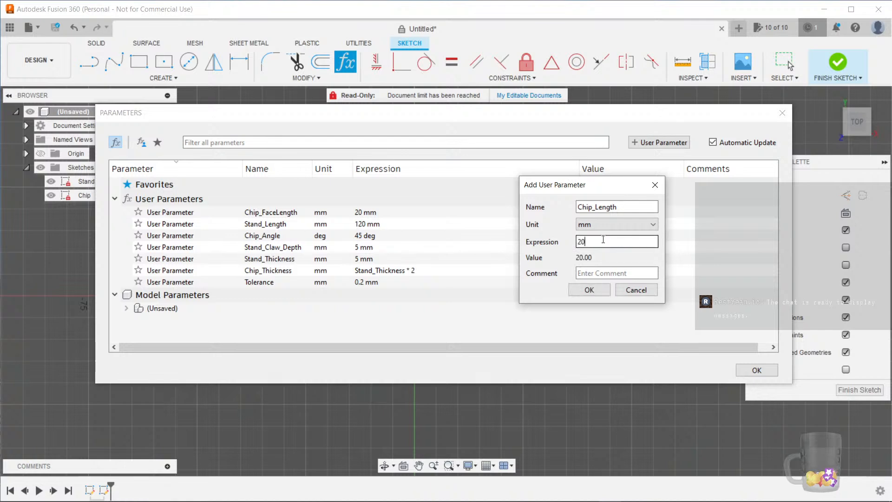
{"action": "key", "text": "Return"}
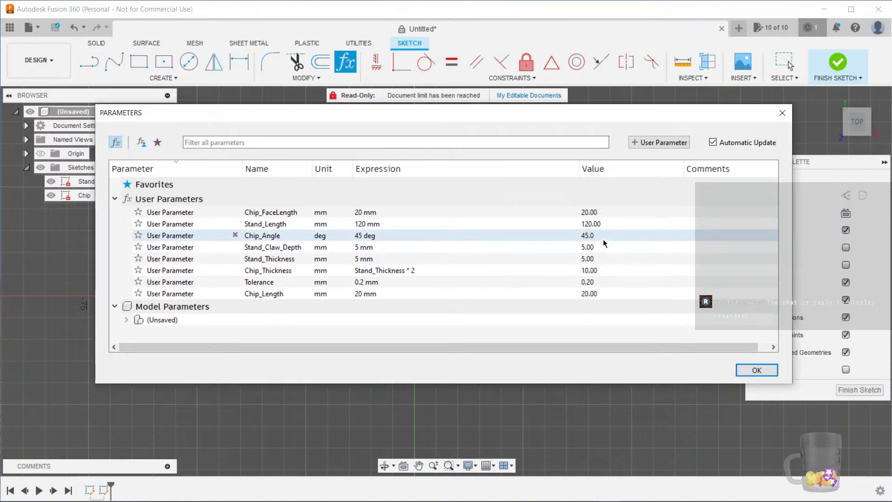
Change the Chip_Length parameter's expression to 15 mm and close the parameters dialog
{"action": "double_click", "coordinate": [361, 294]}
{"action": "type", "text": "15"}
{"action": "key", "text": "Return"}
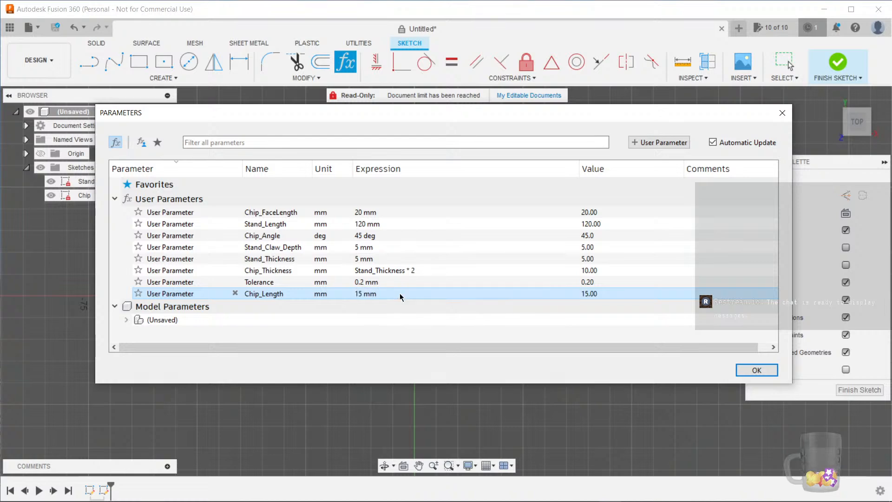
{"action": "left_click", "coordinate": [757, 370]}
Set the chip square's top width dimension to Chip_Length and finish the sketch
{"action": "double_click", "coordinate": [417, 175]}
{"action": "type", "text": "chip"}
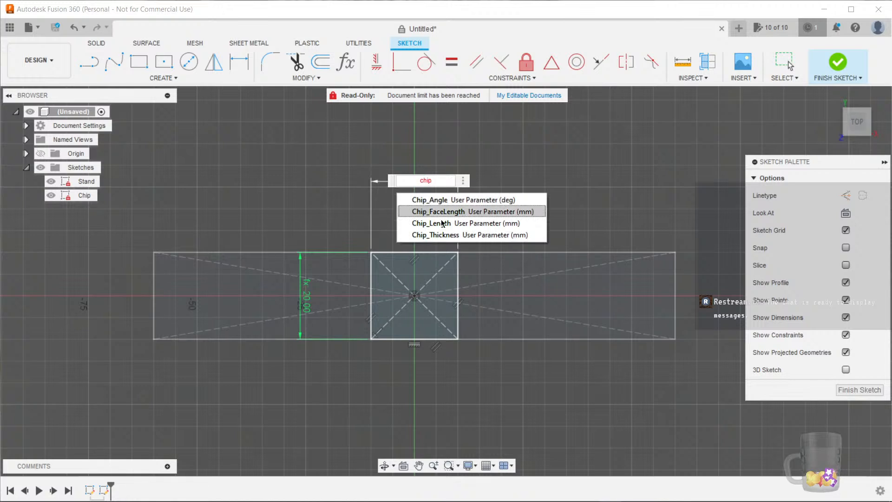
{"action": "left_click", "coordinate": [445, 224]}
{"action": "key", "text": "Return"}
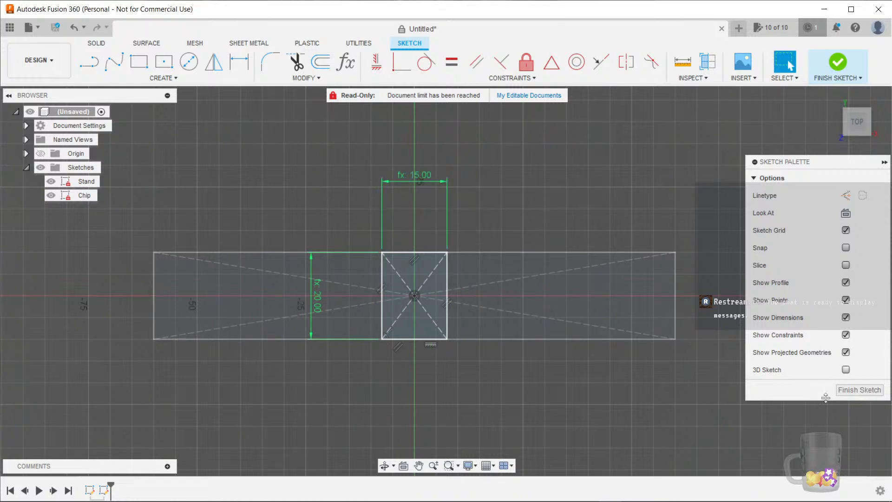
{"action": "left_click", "coordinate": [855, 390]}
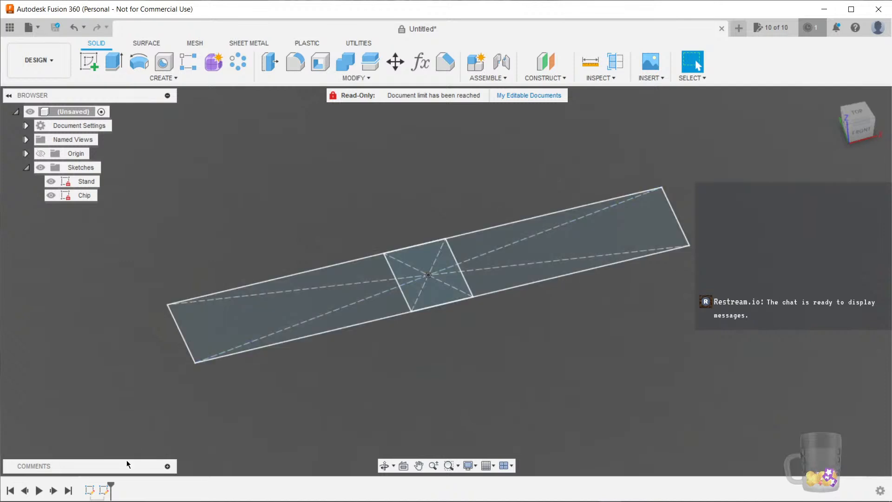
Open the Stand sketch, set its height dimension to (2*Stand_Thickness)+Chip_FaceLength, and finish the sketch
{"action": "double_click", "coordinate": [90, 489]}
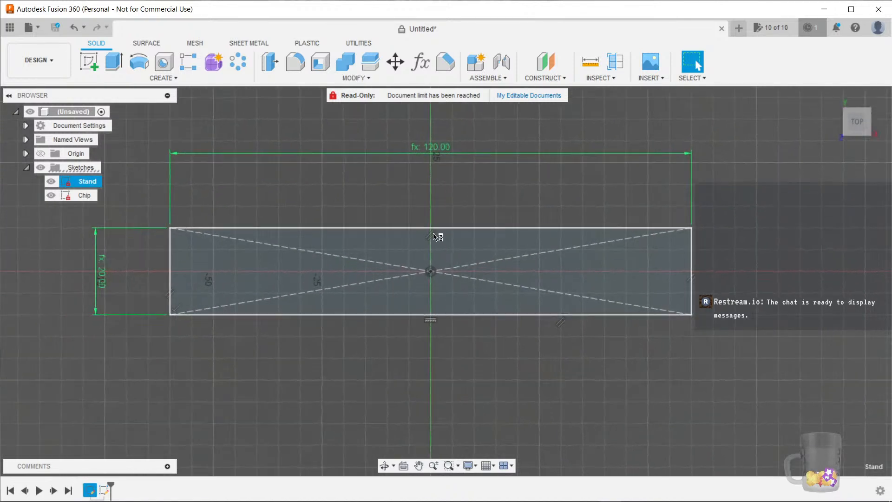
{"action": "double_click", "coordinate": [103, 264]}
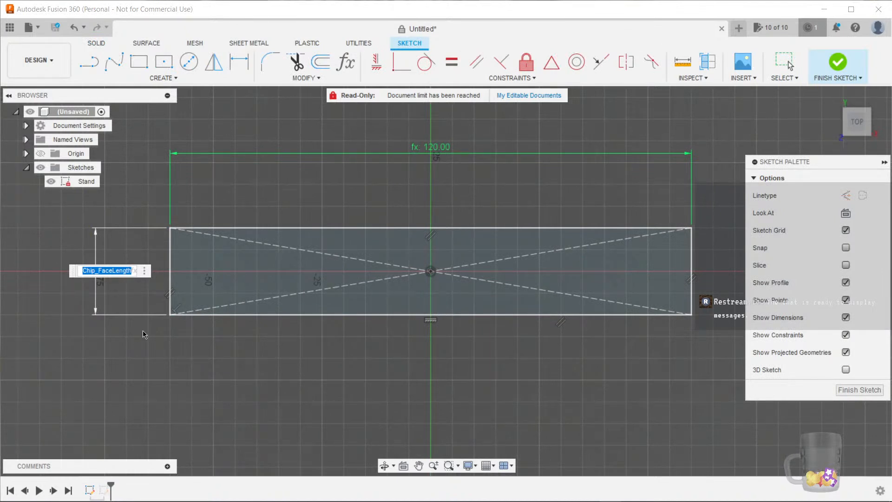
{"action": "key", "text": "Home"}
{"action": "type", "text": "(2*)"}
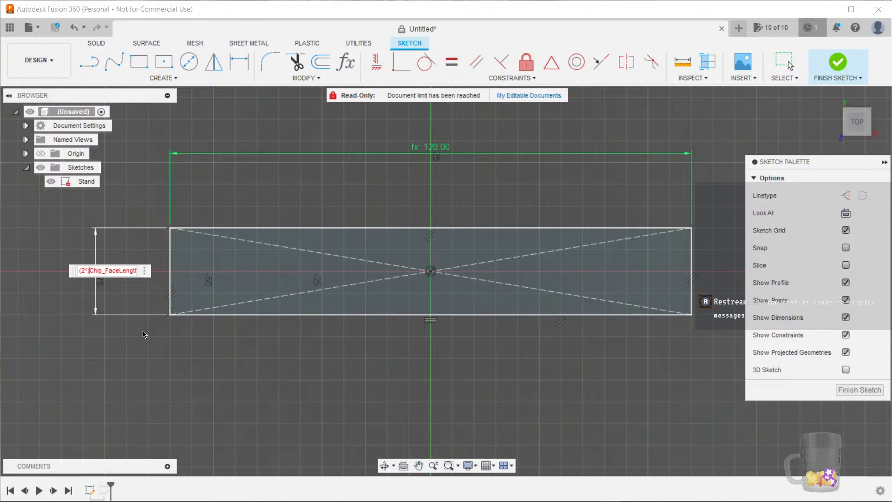
{"action": "type", "text": "+"}
{"action": "mouse_move", "coordinate": [200, 369]}
{"action": "middle_mouse_down"}
{"action": "mouse_move", "coordinate": [222, 360]}
{"action": "mouse_move", "coordinate": [228, 340]}
{"action": "mouse_move", "coordinate": [207, 355]}
{"action": "middle_mouse_up"}
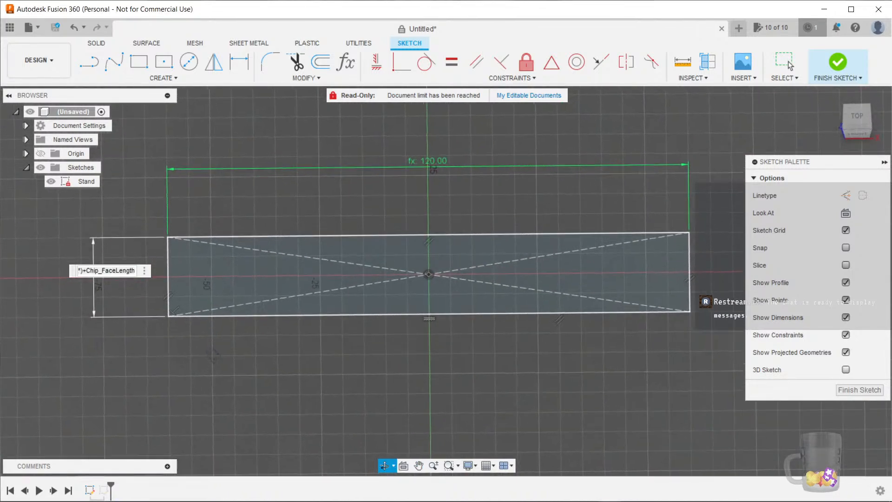
{"action": "left_click", "coordinate": [856, 117]}
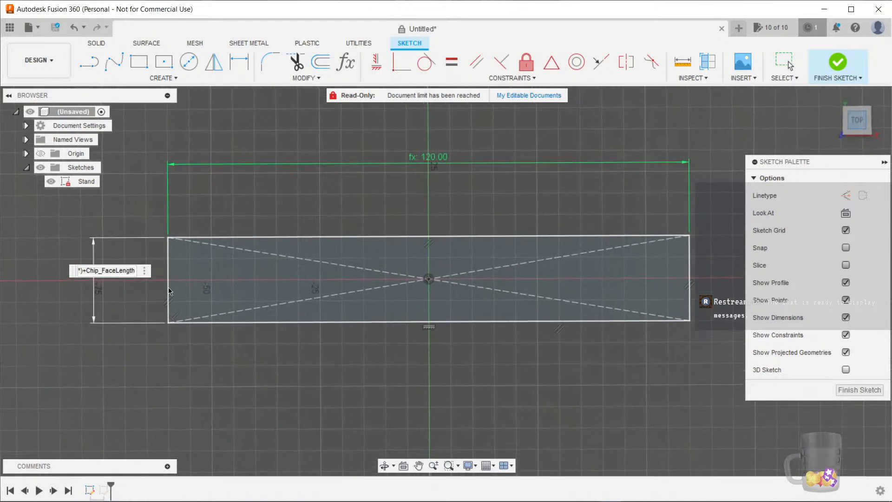
{"action": "left_click", "coordinate": [80, 272]}
{"action": "type", "text": "*"}
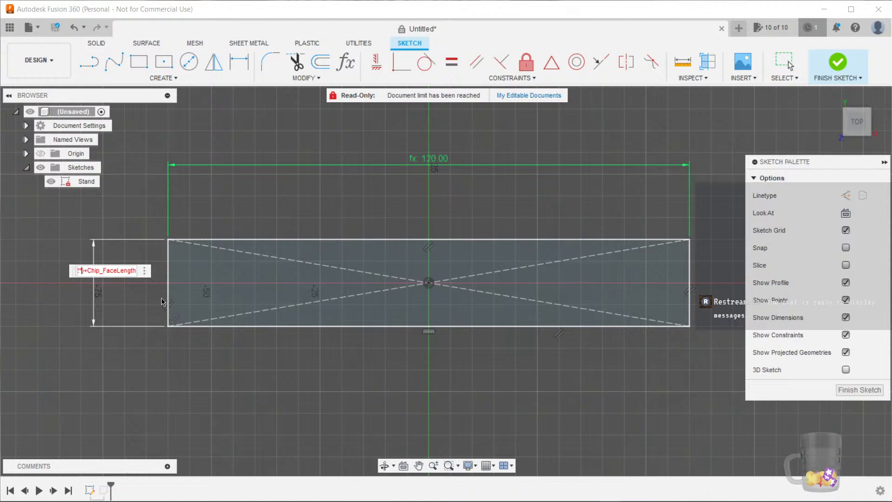
{"action": "type", "text": "chic"}
{"action": "key", "text": "BackSpace"}
{"action": "key", "text": "BackSpace"}
{"action": "key", "text": "BackSpace"}
{"action": "key", "text": "BackSpace"}
{"action": "type", "text": "thic"}
{"action": "left_click", "coordinate": [163, 302]}
{"action": "type", "text": "+Chip_FaceLength"}
{"action": "key", "text": "Down"}
{"action": "key", "text": "Return"}
{"action": "key", "text": "Return"}
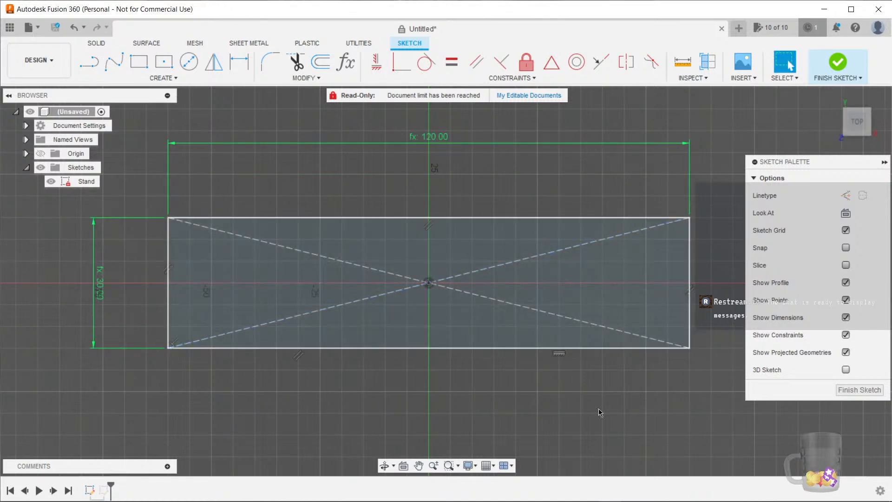
{"action": "left_click", "coordinate": [852, 390]}
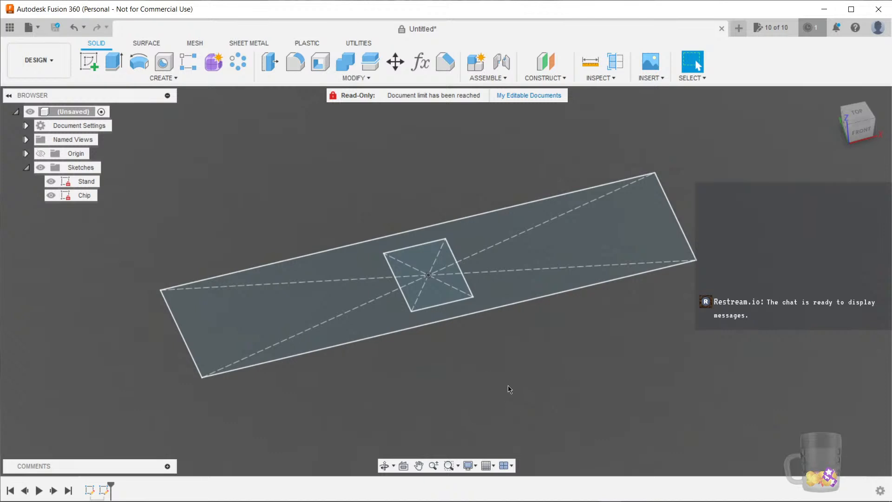
Reopen the Stand sketch and draw two horizontal lines spanning the rectangle, one near each long edge
{"action": "left_click", "coordinate": [90, 493]}
{"action": "double_click", "coordinate": [90, 493]}
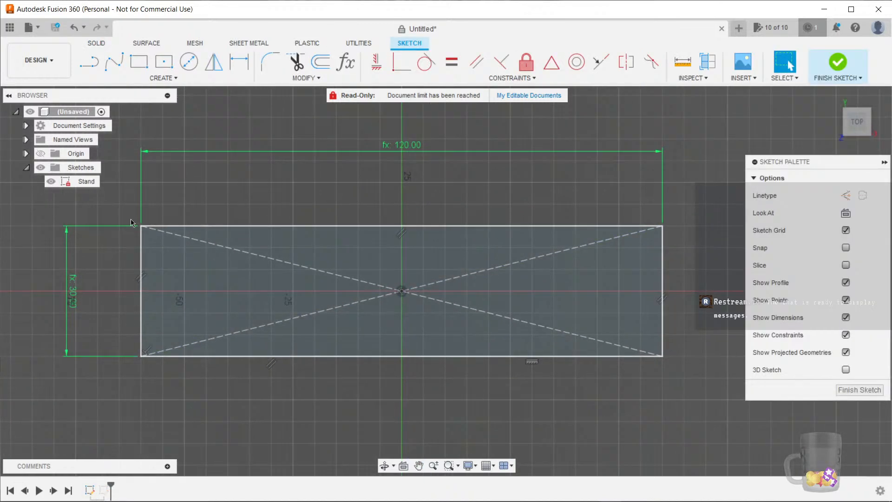
{"action": "left_click", "coordinate": [89, 62]}
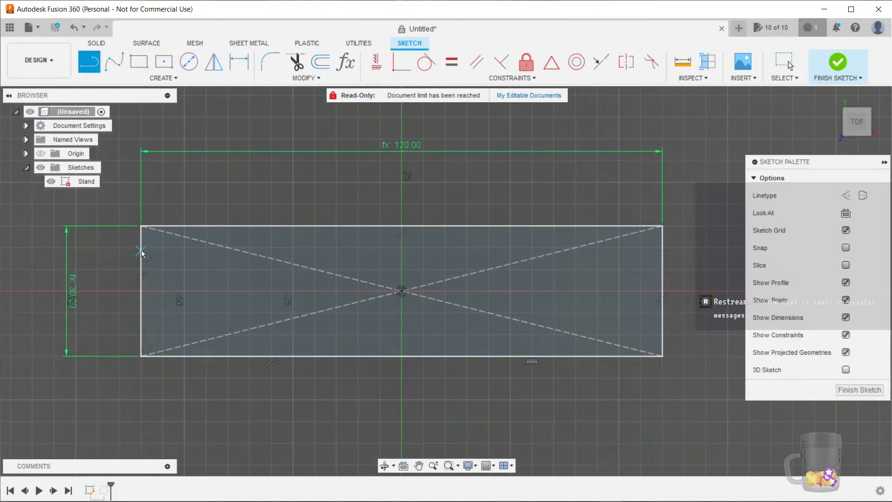
{"action": "left_click", "coordinate": [141, 250]}
{"action": "double_click", "coordinate": [661, 250]}
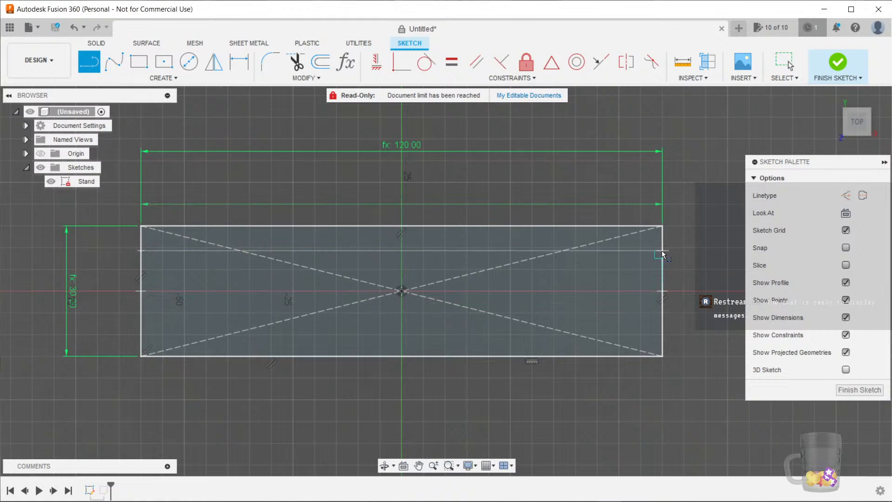
{"action": "left_click", "coordinate": [662, 337]}
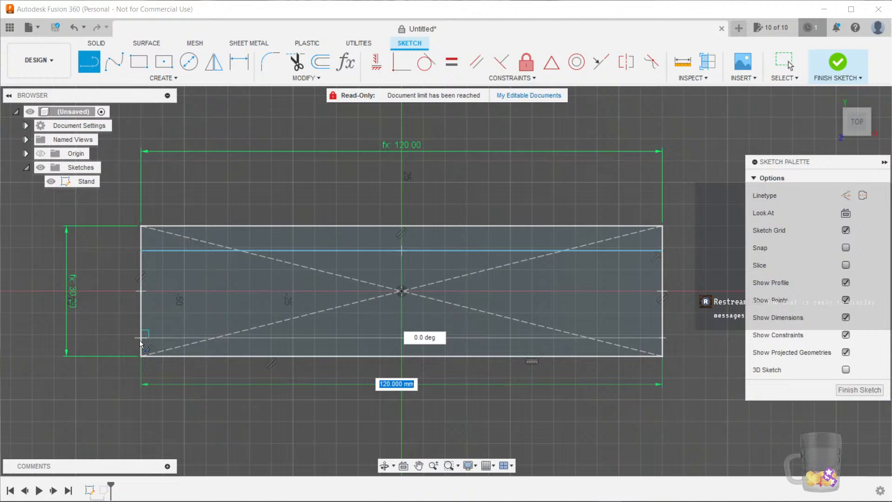
{"action": "left_click", "coordinate": [141, 342]}
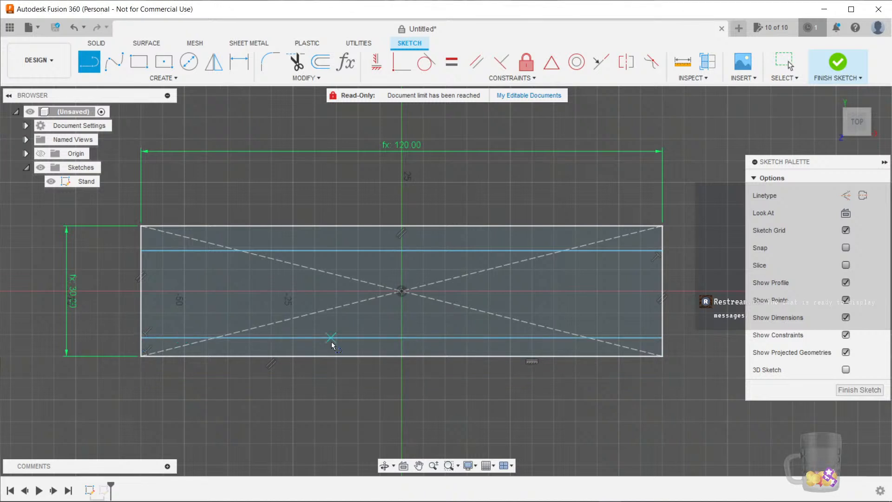
{"action": "key", "text": "Escape"}
Dimension the gap between the upper line and the rectangle's top edge as Stand_Thickness
{"action": "left_click", "coordinate": [289, 251]}
{"action": "key", "text": "d"}
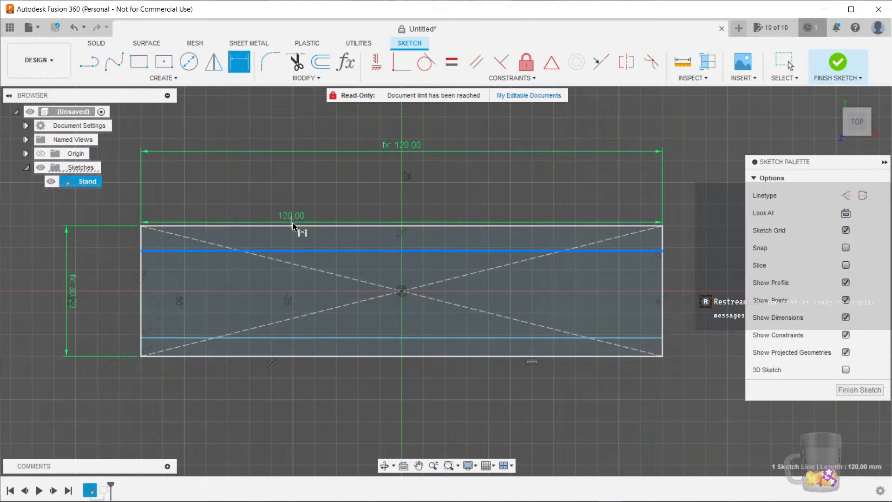
{"action": "left_click", "coordinate": [298, 227]}
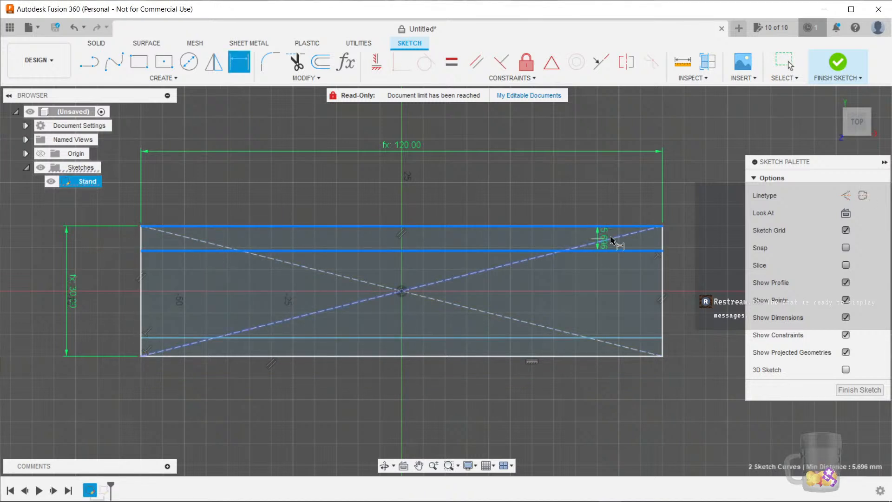
{"action": "left_click", "coordinate": [684, 240]}
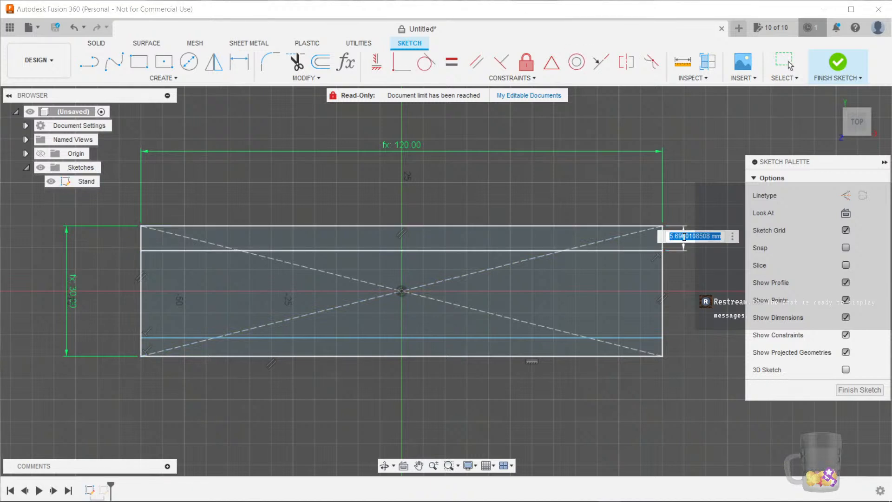
{"action": "type", "text": "th"}
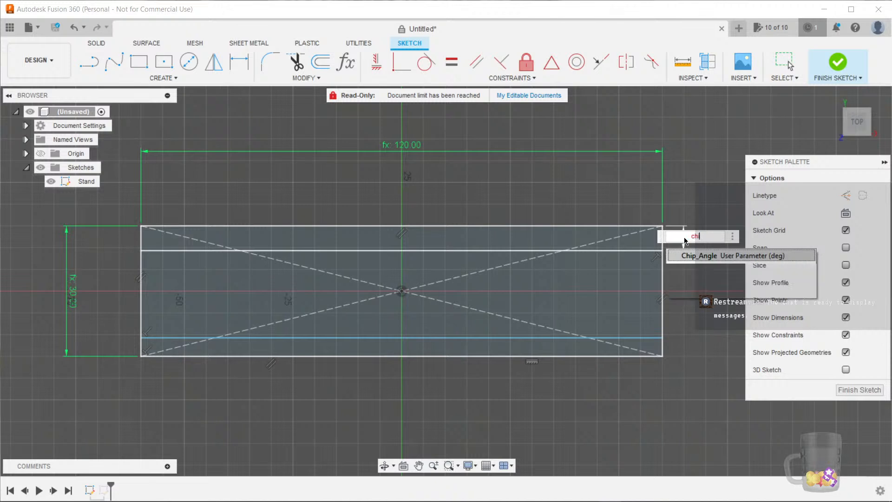
{"action": "type", "text": "ic"}
{"action": "key", "text": "Down"}
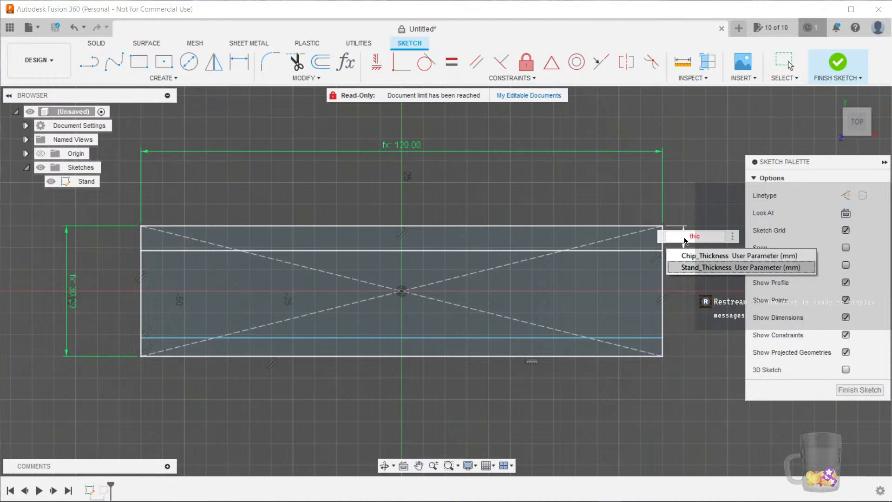
{"action": "key", "text": "Return"}
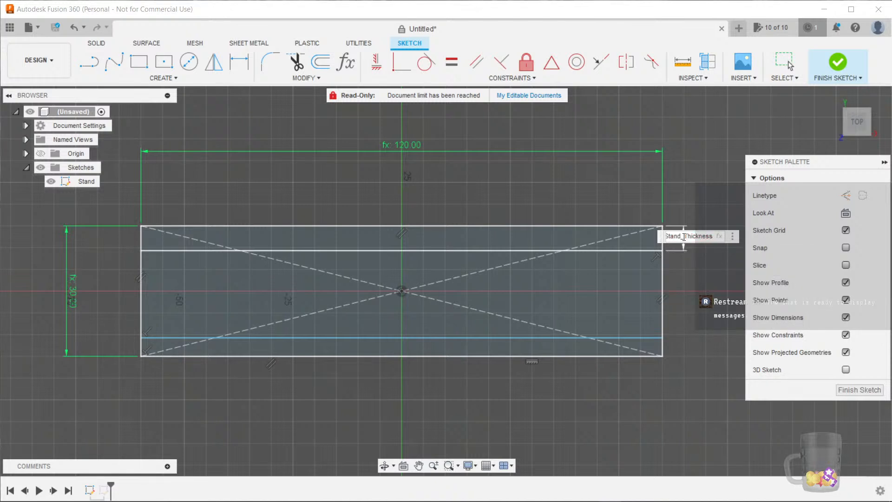
{"action": "key", "text": "Return"}
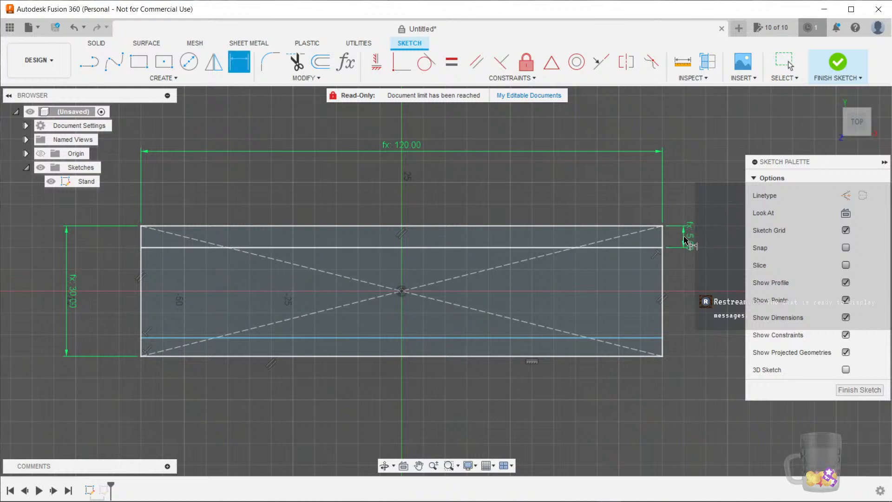
Dimension the gap between the lower line and the rectangle's bottom edge as Stand_Thickness
{"action": "left_click", "coordinate": [653, 342]}
{"action": "left_click", "coordinate": [658, 356]}
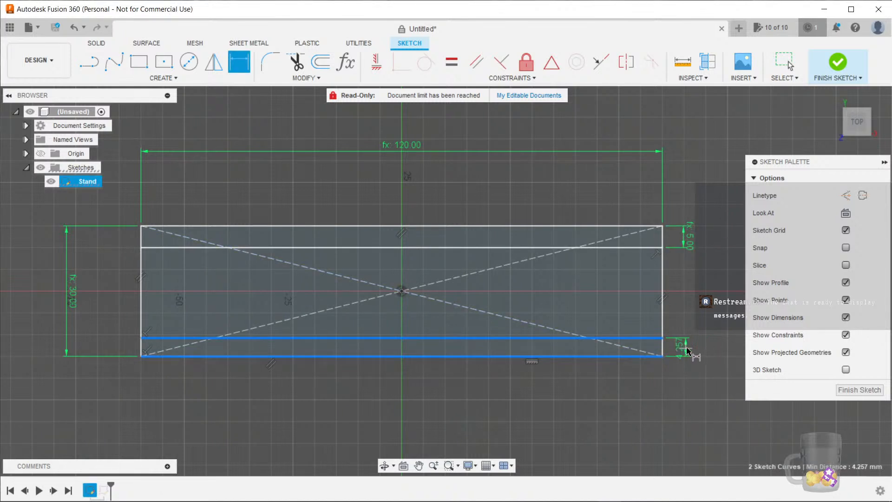
{"action": "left_click", "coordinate": [689, 347]}
{"action": "type", "text": "thic"}
{"action": "key", "text": "Return"}
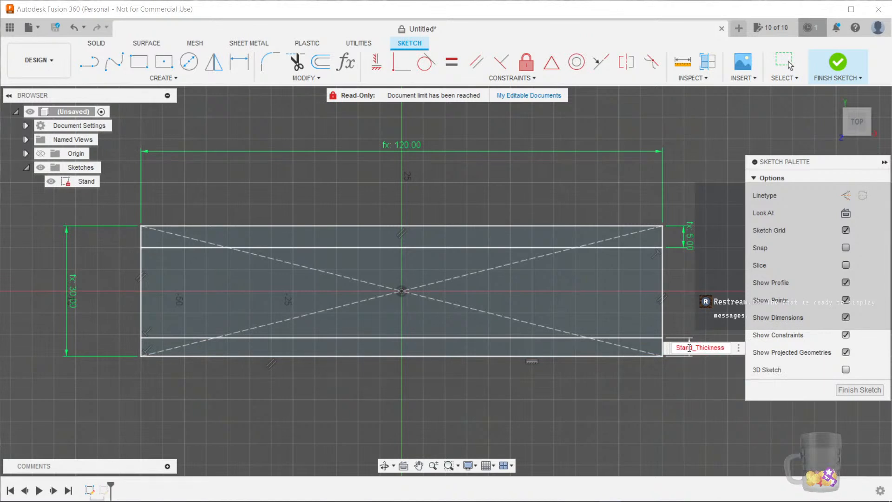
{"action": "key", "text": "Return"}
Set the top gap dimension to Stand_Thickness-Tolerance
{"action": "middle_click_drag", "start_coordinate": [600, 300], "coordinate": [602, 292]}
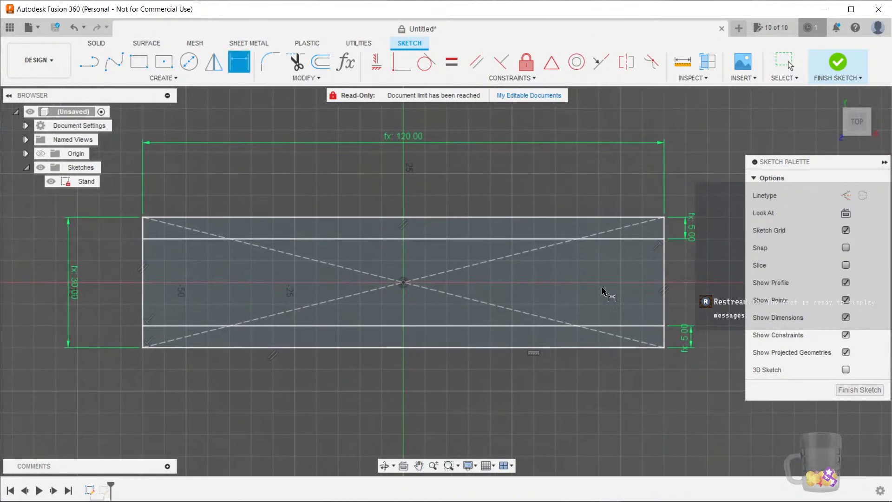
{"action": "double_click", "coordinate": [692, 232]}
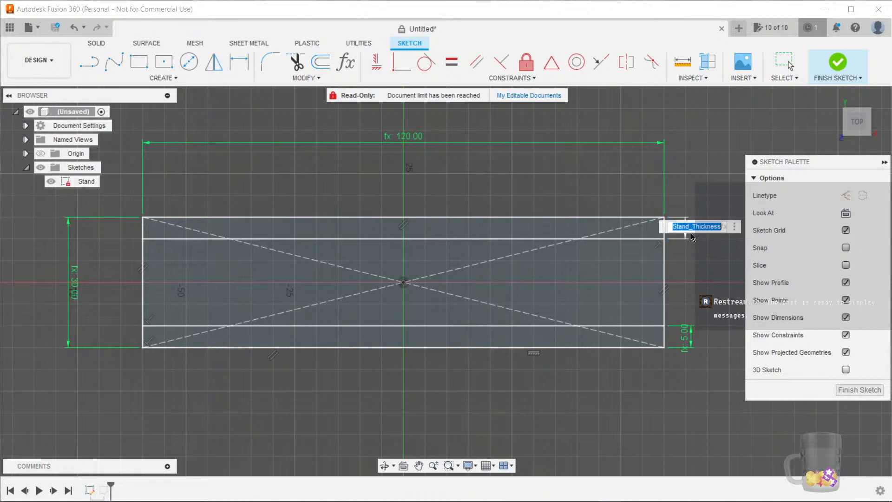
{"action": "left_click", "coordinate": [718, 231]}
{"action": "type", "text": "Tolerance"}
{"action": "key", "text": "Return"}
{"action": "key", "text": "Return"}
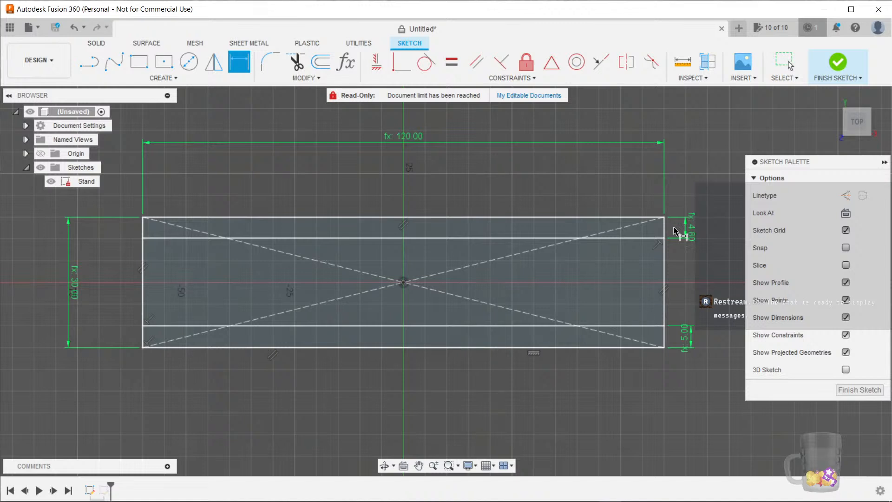
Set the top gap dimension to the Stand_Claw_Depth parameter and finish the sketch
{"action": "double_click", "coordinate": [688, 228]}
{"action": "type", "text": "cla"}
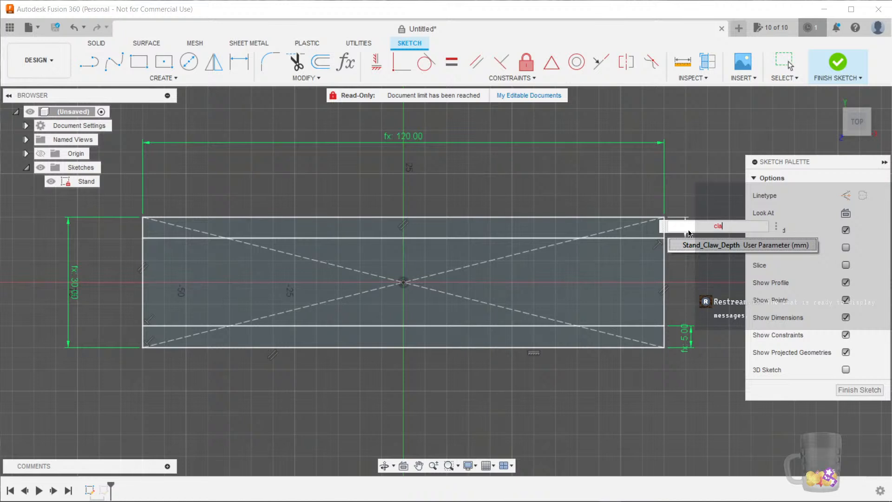
{"action": "left_click", "coordinate": [701, 244]}
{"action": "key", "text": "Return"}
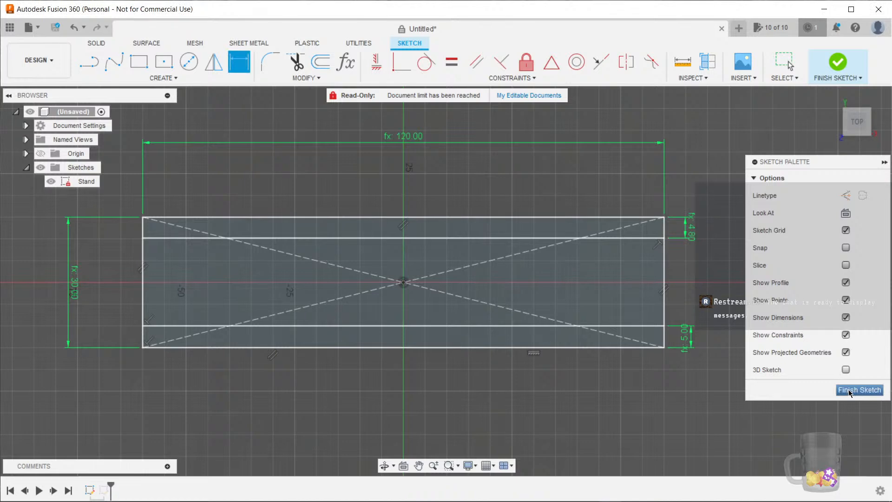
{"action": "left_click", "coordinate": [848, 389]}
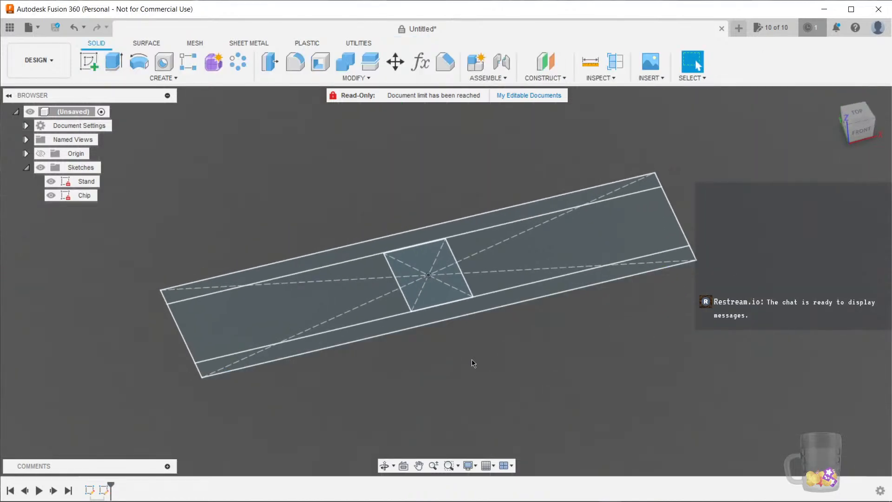
Delete the Stand sketch from the timeline
{"action": "middle_click_drag", "start_coordinate": [472, 364], "coordinate": [494, 352], "text": "shift"}
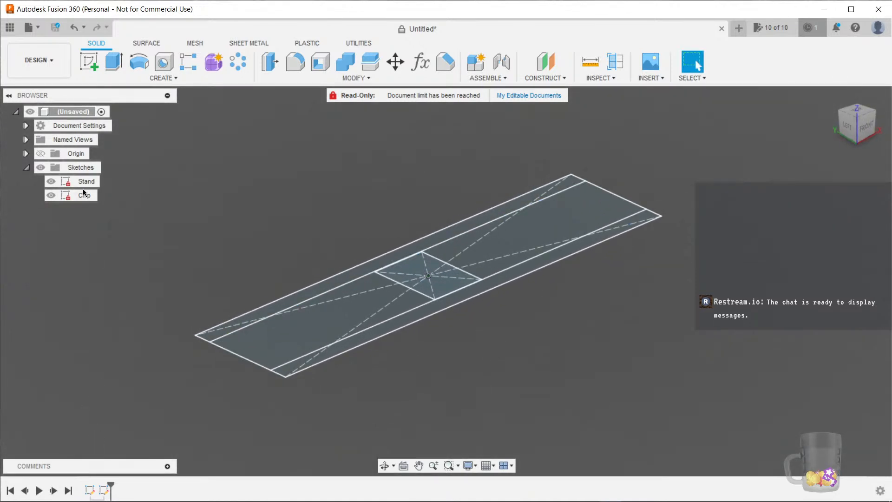
{"action": "right_click", "coordinate": [90, 490]}
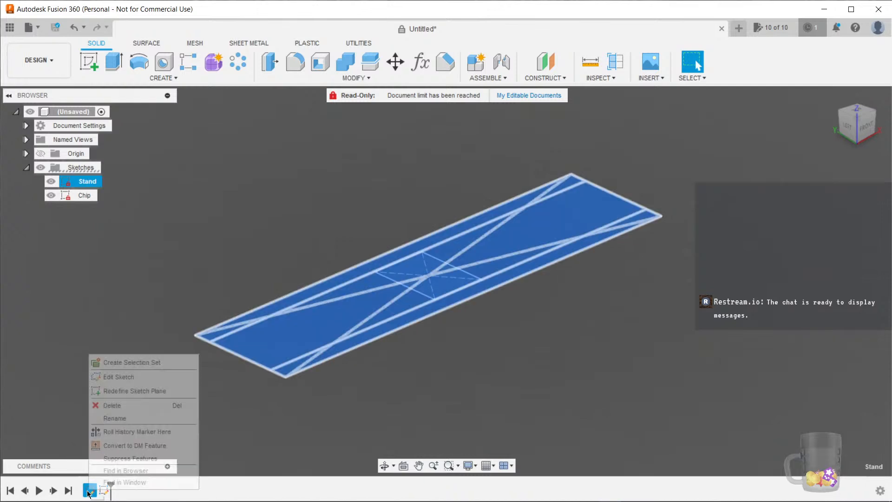
{"action": "left_click", "coordinate": [114, 405]}
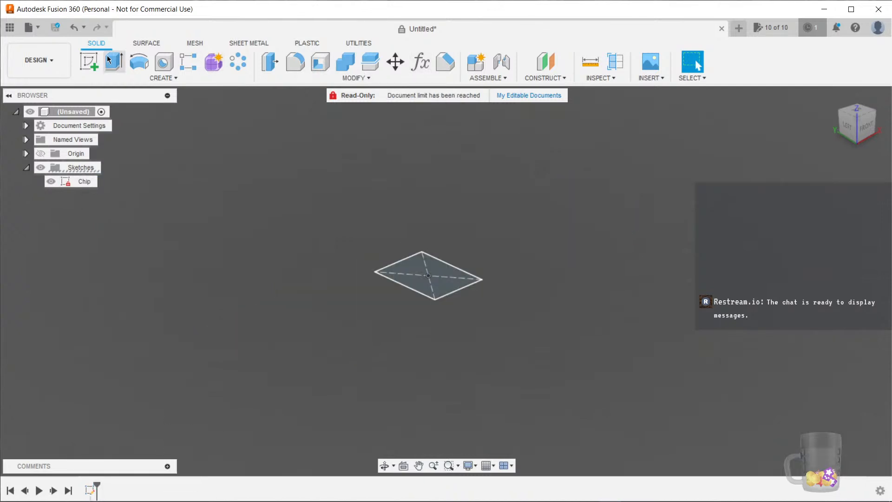
Create a new sketch on the side plane and start the Line tool
{"action": "left_click", "coordinate": [90, 62]}
{"action": "left_click", "coordinate": [415, 238]}
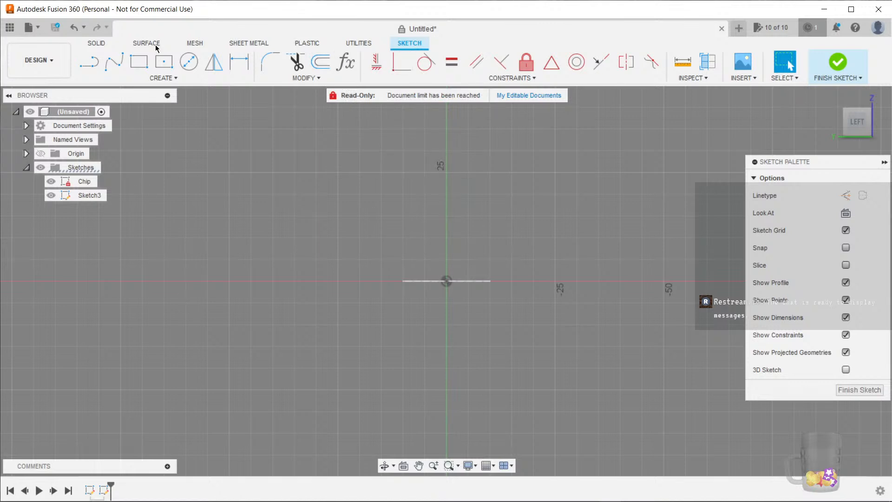
{"action": "left_click", "coordinate": [86, 65]}
{"action": "scroll", "coordinate": [454, 330], "scroll_direction": "up", "scroll_amount": 2}
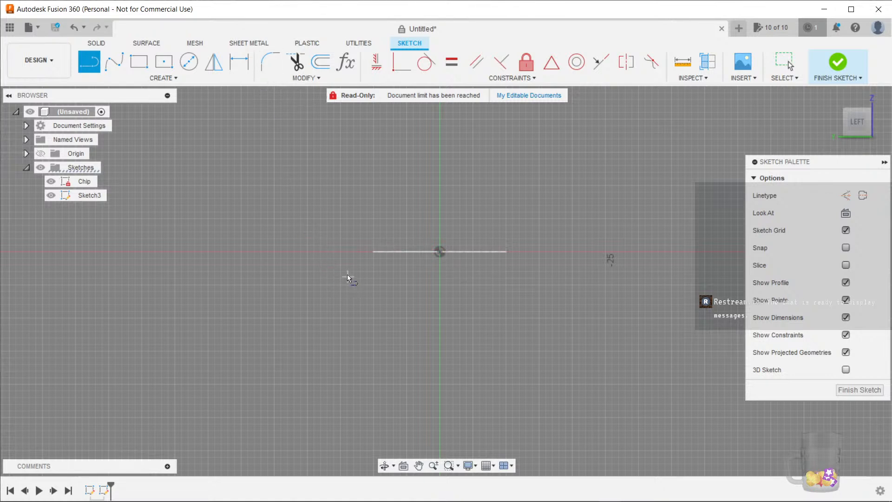
{"action": "left_click", "coordinate": [51, 181]}
{"action": "left_click", "coordinate": [346, 252]}
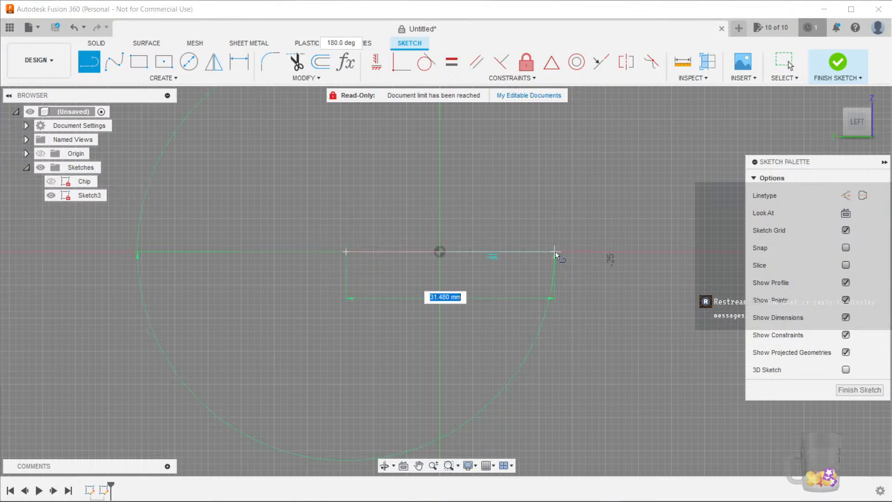
{"action": "left_click", "coordinate": [555, 251]}
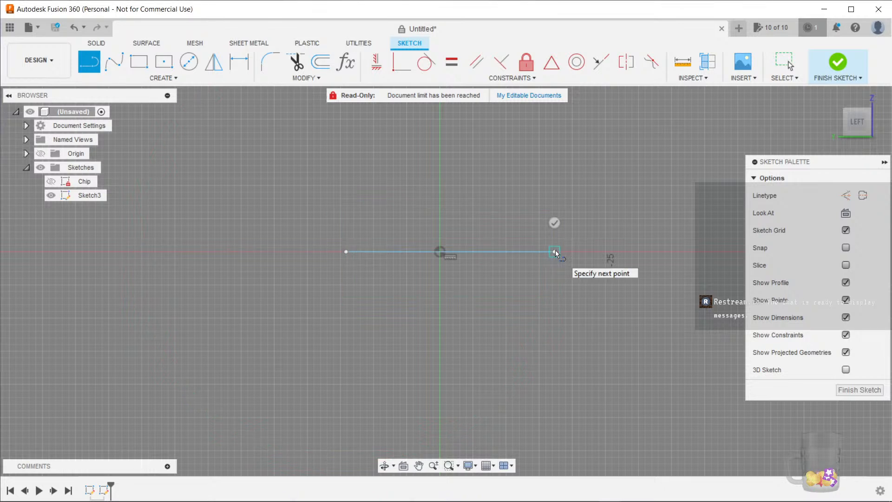
{"action": "key", "text": "Escape"}
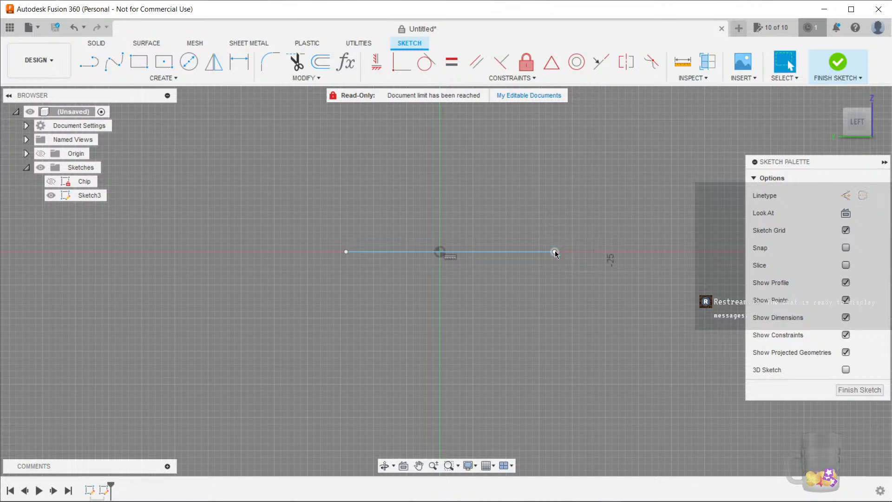
{"action": "key", "text": "ctrl+z"}
{"action": "key", "text": "ctrl+z"}
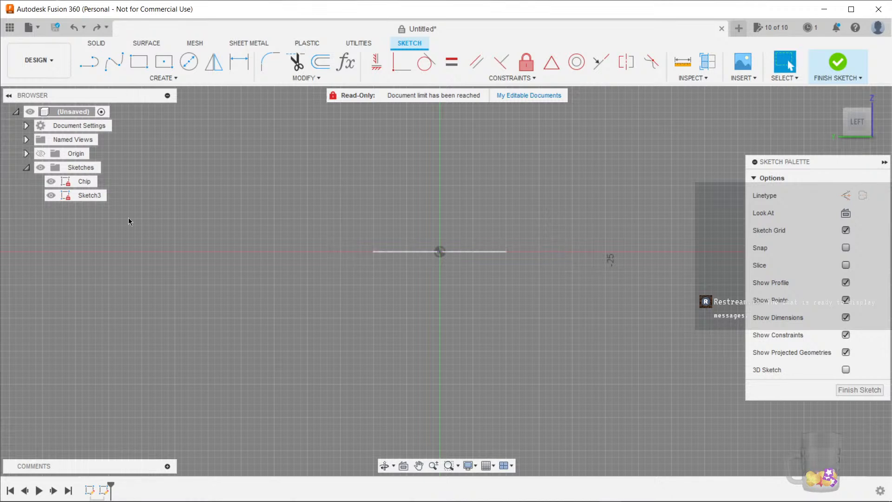
Hide the Chip sketch and draw a closed V-shaped stand profile with hooked claw tips from connected lines
{"action": "left_click", "coordinate": [50, 182]}
{"action": "left_click", "coordinate": [88, 61]}
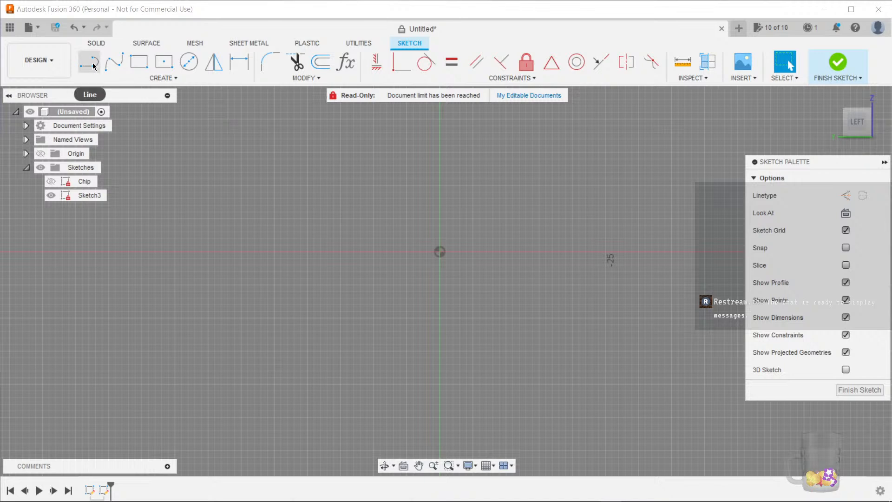
{"action": "left_click", "coordinate": [313, 250]}
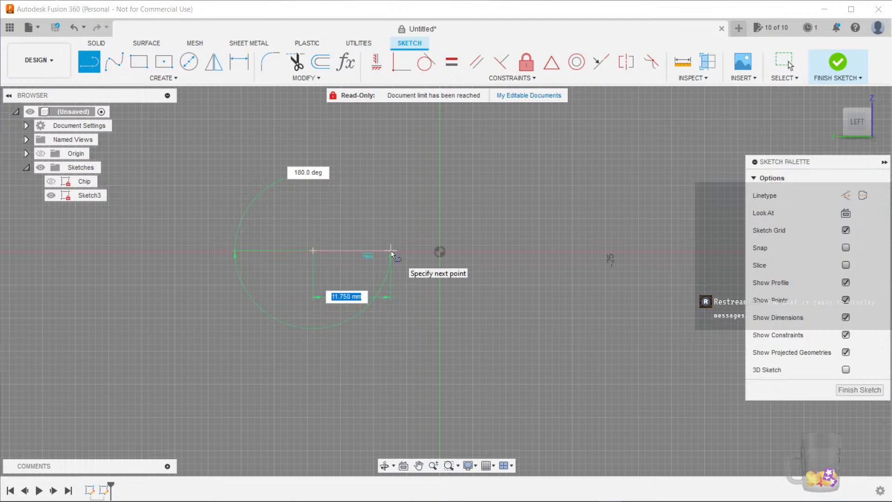
{"action": "left_click", "coordinate": [391, 250]}
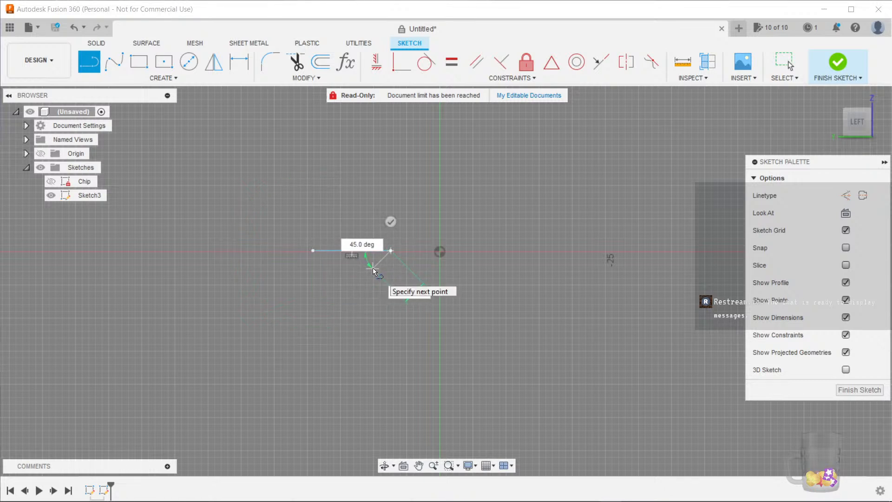
{"action": "left_click", "coordinate": [372, 268]}
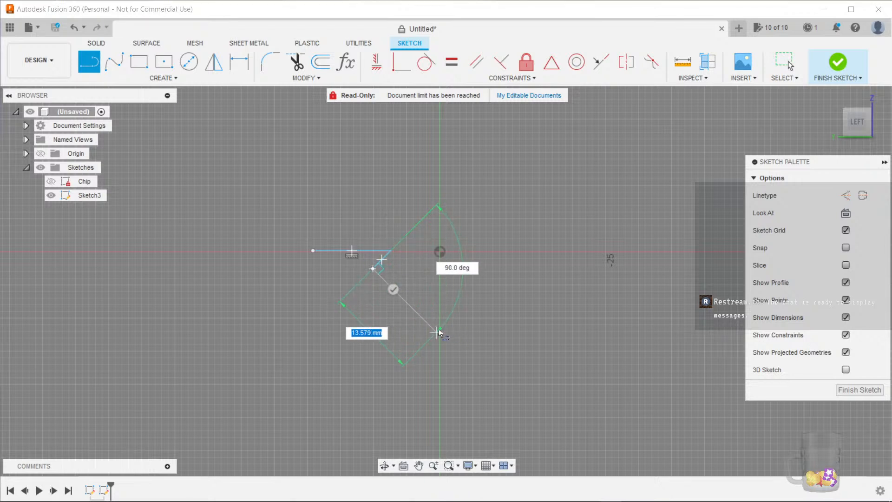
{"action": "left_click", "coordinate": [440, 331]}
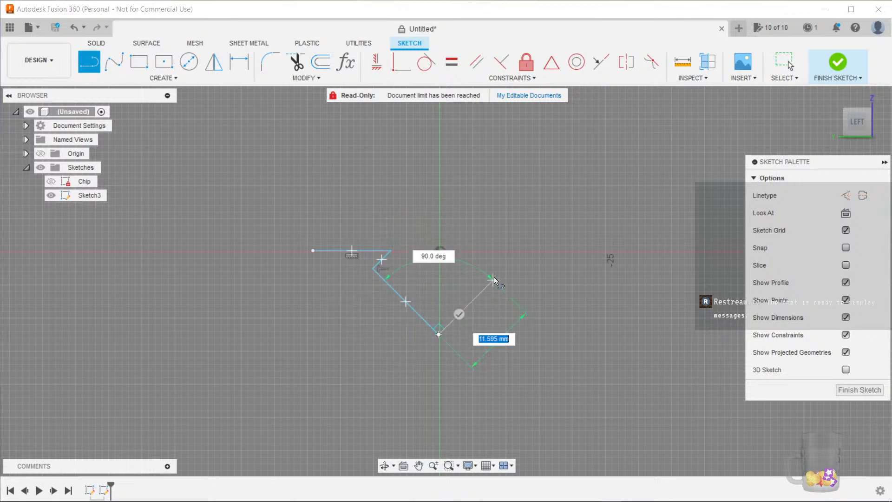
{"action": "left_click", "coordinate": [498, 273]}
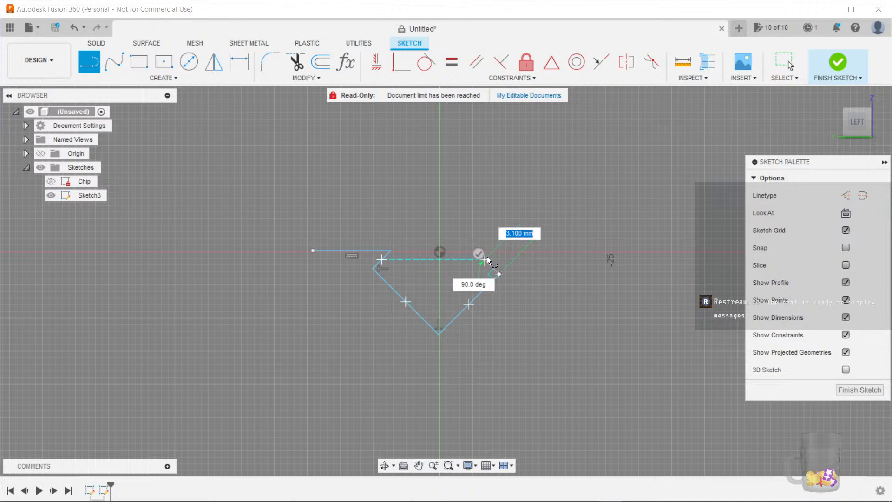
{"action": "left_click", "coordinate": [486, 258]}
{"action": "left_click", "coordinate": [551, 260]}
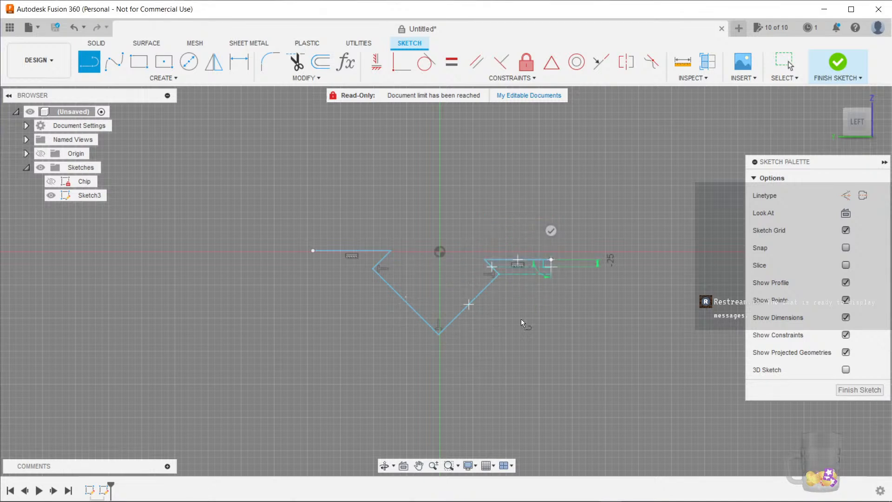
{"action": "left_click", "coordinate": [438, 371]}
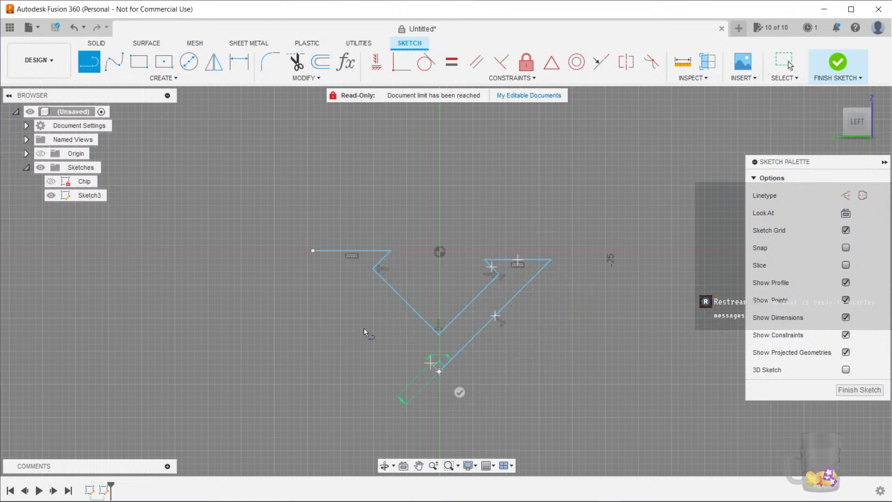
{"action": "left_click", "coordinate": [312, 251]}
{"action": "key", "text": "Escape"}
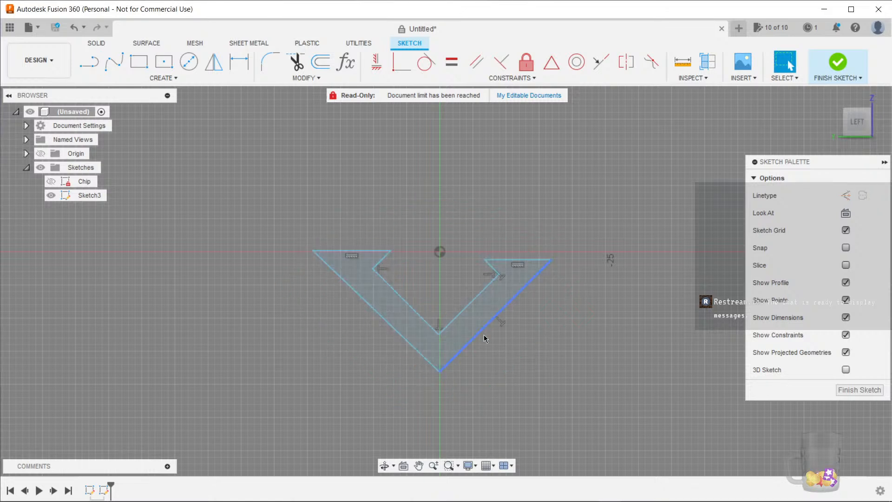
Make the two top segments of the V profile collinear
{"action": "mouse_move", "coordinate": [542, 344]}
{"action": "middle_mouse_down", "text": "shift"}
{"action": "mouse_move", "coordinate": [488, 323]}
{"action": "mouse_move", "coordinate": [531, 340]}
{"action": "middle_mouse_up", "text": "shift"}
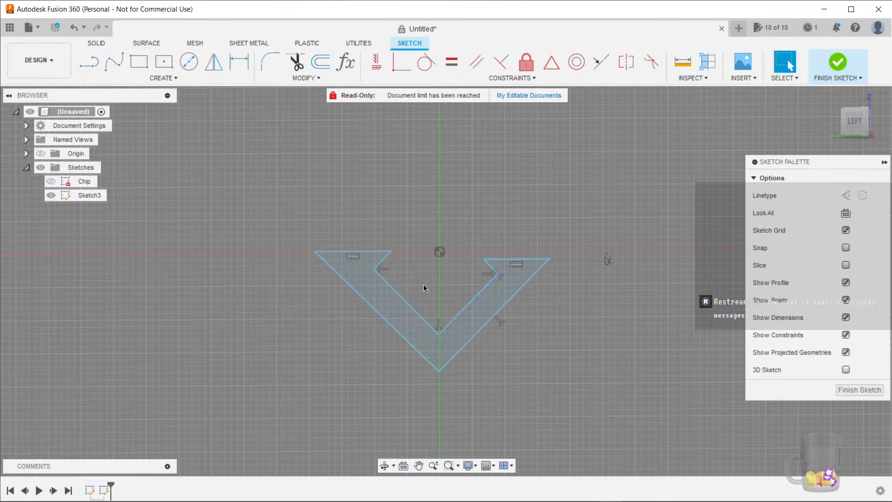
{"action": "scroll", "coordinate": [422, 285], "scroll_direction": "up", "scroll_amount": 3}
{"action": "left_click", "coordinate": [296, 254]}
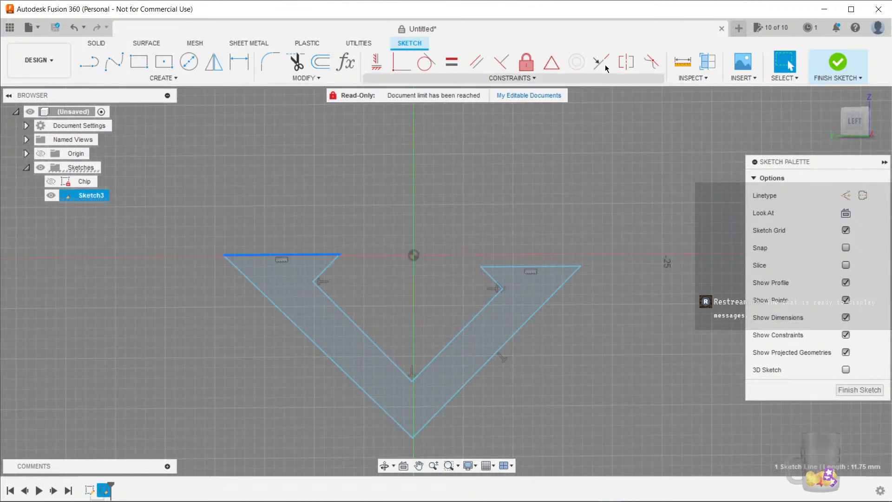
{"action": "left_click", "coordinate": [597, 67]}
{"action": "left_click", "coordinate": [559, 266]}
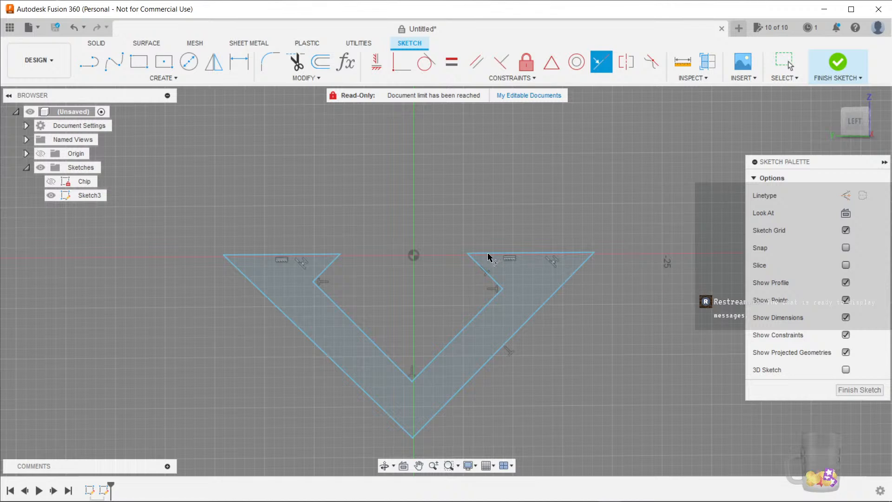
{"action": "key", "text": "Escape"}
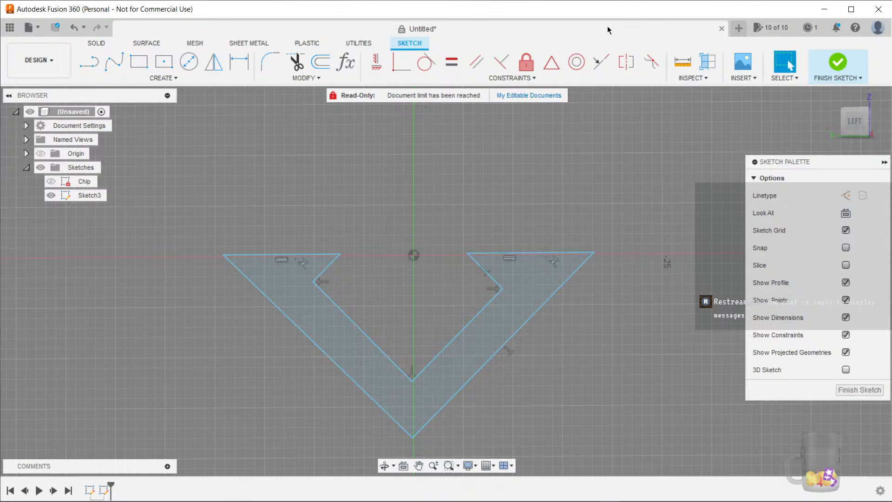
{"action": "left_click", "coordinate": [598, 67]}
{"action": "left_click", "coordinate": [324, 255]}
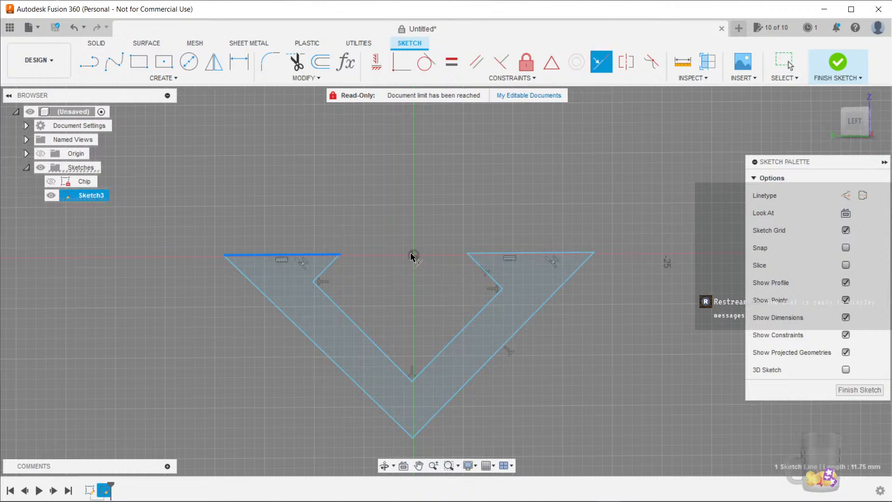
{"action": "key", "text": "Escape"}
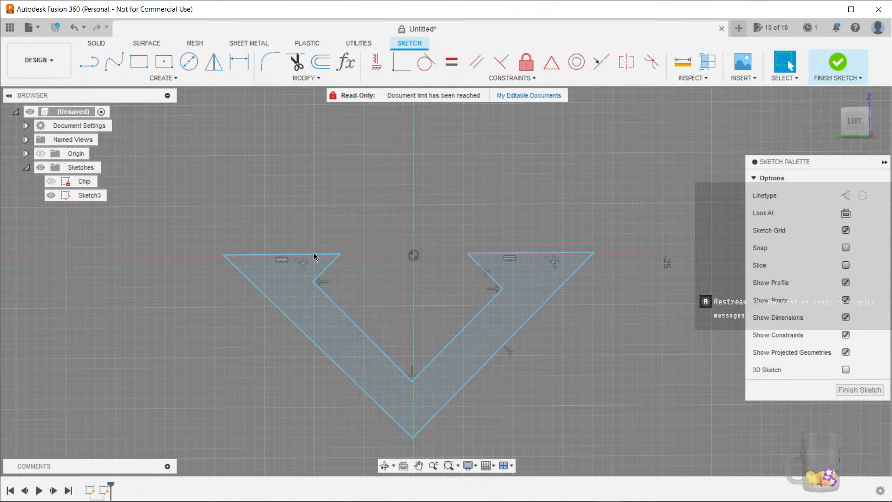
Drag the top-left segment of the profile slightly to reposition it
{"action": "mouse_move", "coordinate": [322, 254]}
{"action": "left_mouse_down"}
{"action": "mouse_move", "coordinate": [321, 241]}
{"action": "mouse_move", "coordinate": [326, 255]}
{"action": "left_mouse_up"}
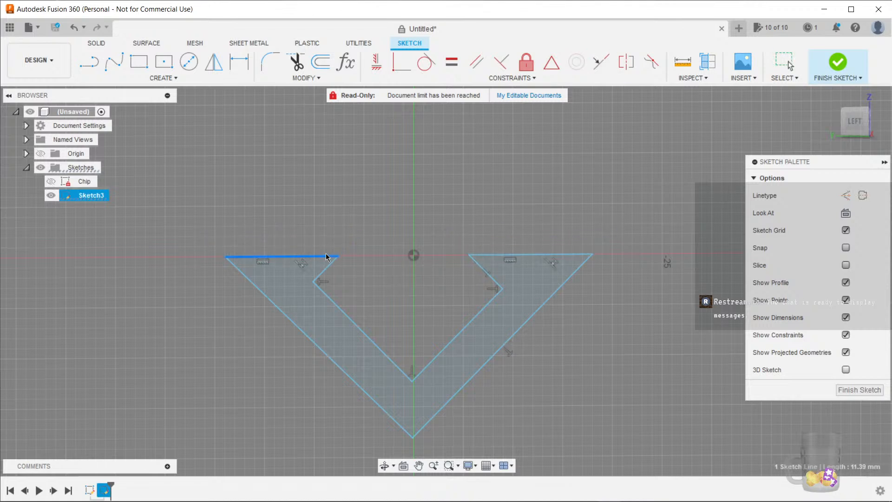
{"action": "key", "text": "Escape"}
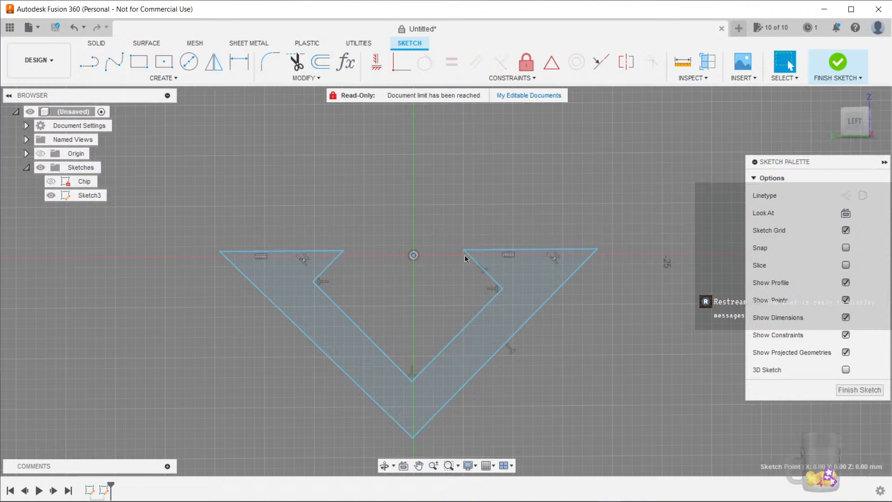
Make the top edge of the left arm coincident with the sketch origin
{"action": "left_click", "coordinate": [601, 62]}
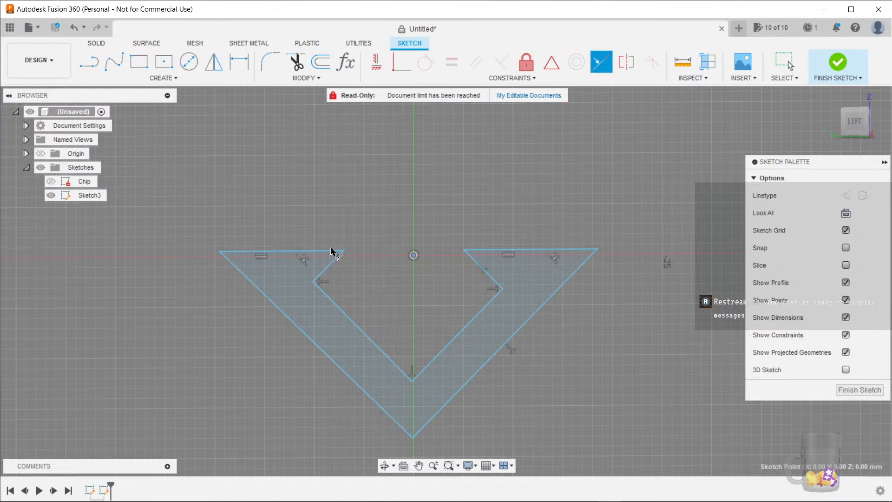
{"action": "key", "text": "Escape"}
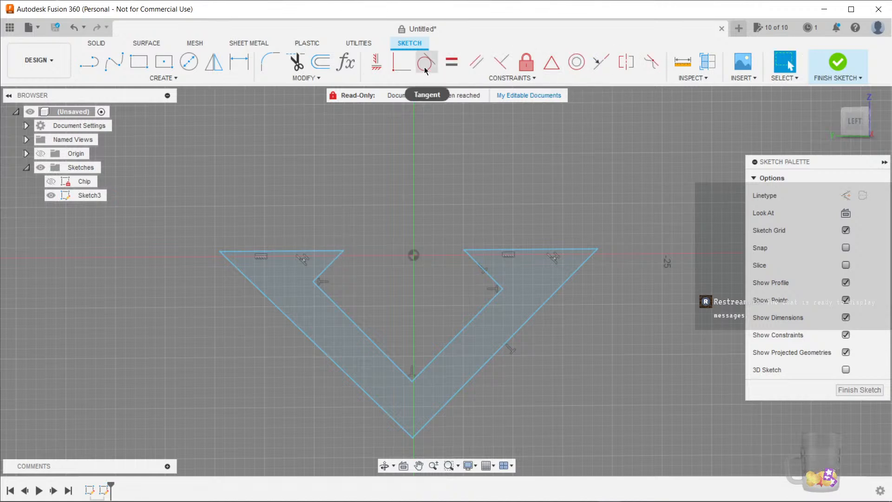
{"action": "left_click", "coordinate": [401, 62]}
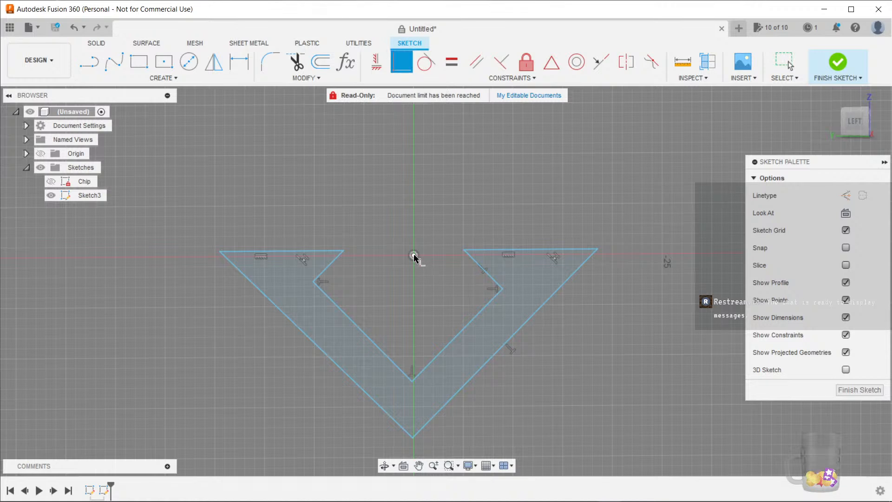
{"action": "left_click", "coordinate": [311, 253]}
{"action": "left_click", "coordinate": [412, 254]}
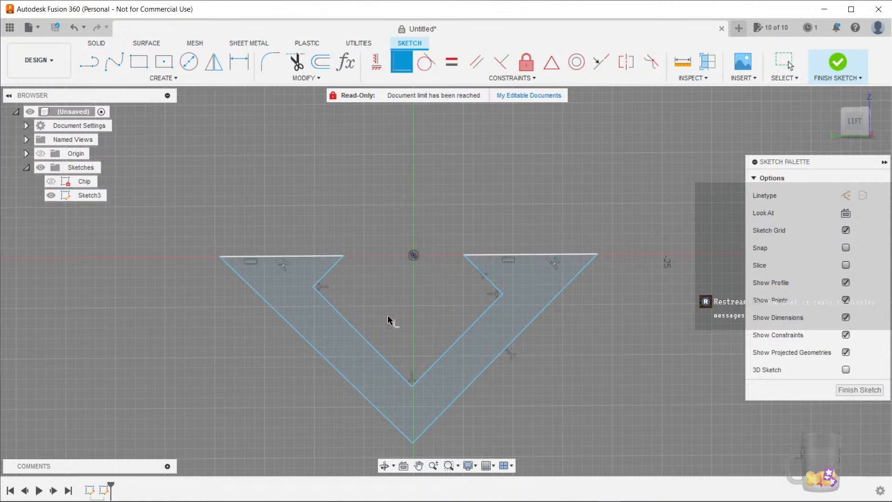
{"action": "key", "text": "Escape"}
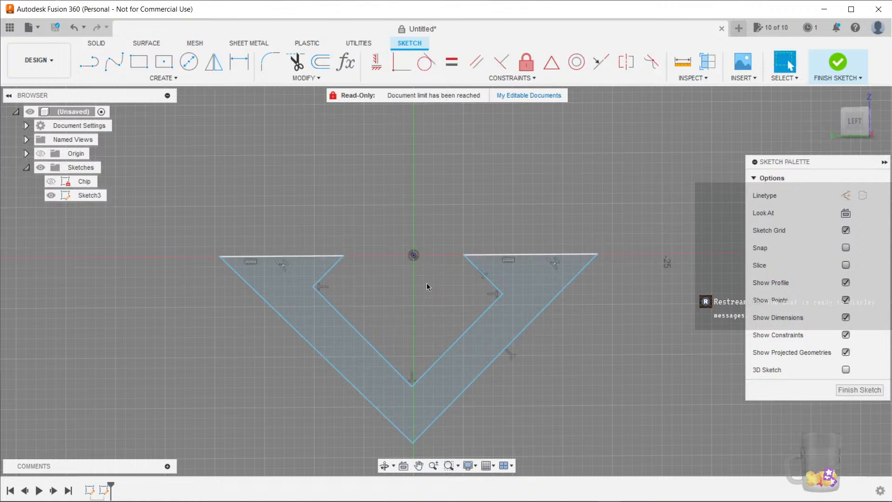
Constrain the two inner claw segments of the profile to be equal in length
{"action": "scroll", "coordinate": [413, 264], "scroll_direction": "up", "scroll_amount": 3}
{"action": "mouse_move", "coordinate": [426, 298]}
{"action": "middle_mouse_down"}
{"action": "mouse_move", "coordinate": [414, 259]}
{"action": "mouse_move", "coordinate": [389, 277]}
{"action": "mouse_move", "coordinate": [415, 260]}
{"action": "middle_mouse_up"}
{"action": "left_click", "coordinate": [242, 233]}
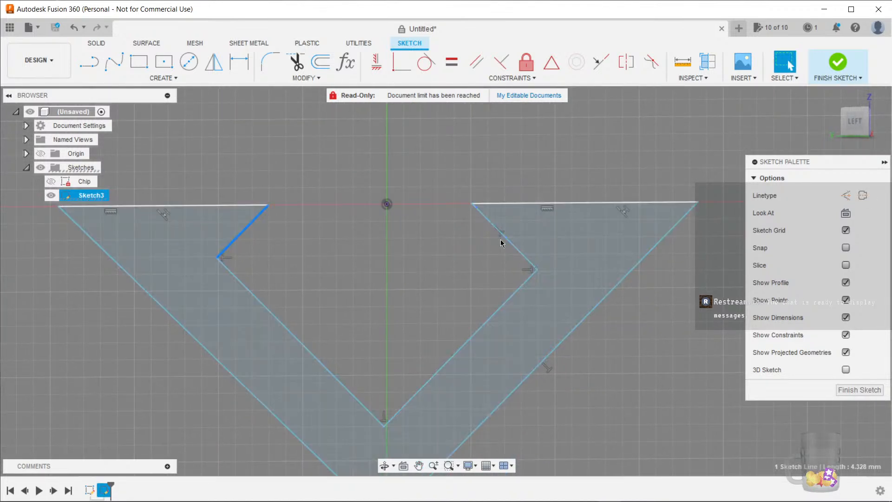
{"action": "left_click", "coordinate": [513, 244], "text": "shift"}
{"action": "left_click", "coordinate": [475, 61]}
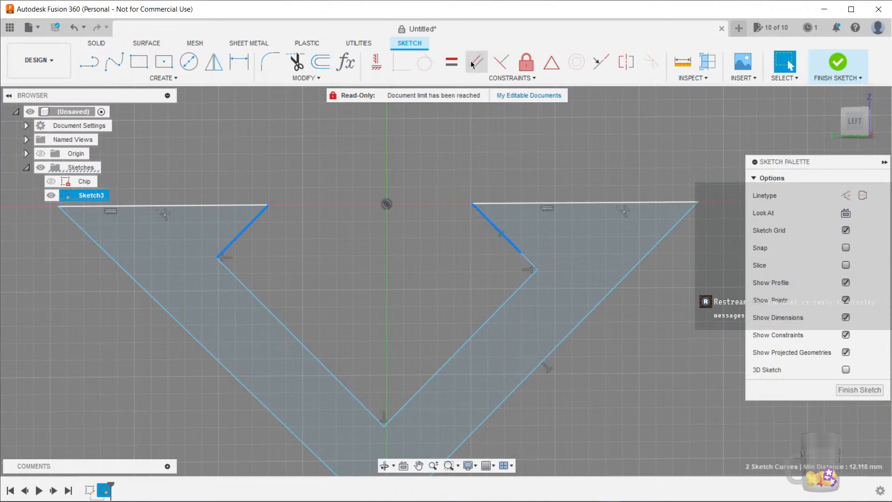
{"action": "left_click", "coordinate": [452, 62]}
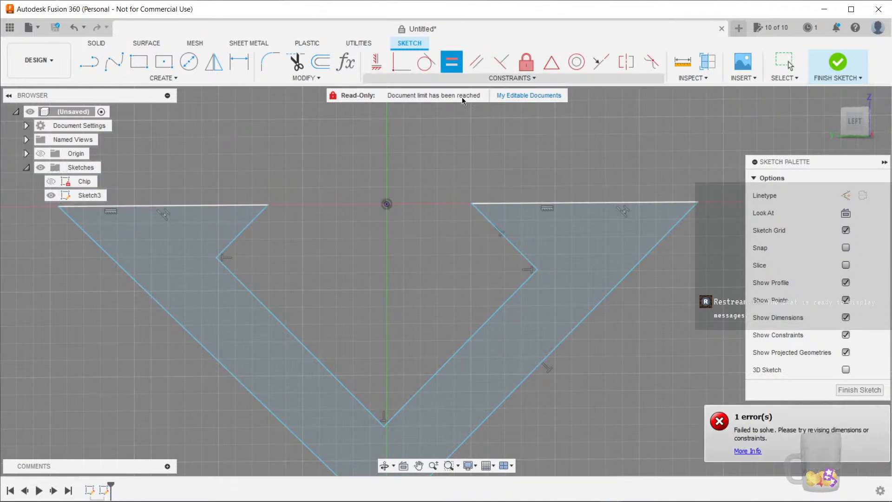
{"action": "left_click", "coordinate": [514, 245]}
{"action": "left_click", "coordinate": [231, 246]}
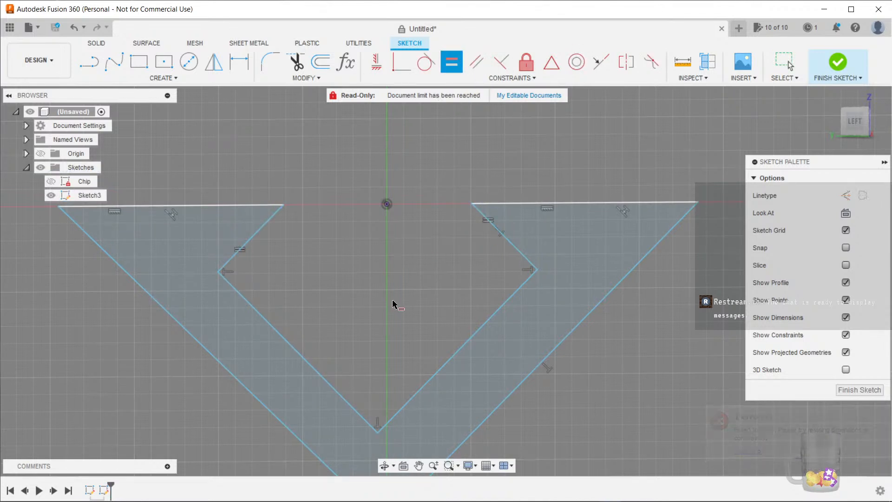
Make the two long inner V edges equal, and the two long outer V edges equal
{"action": "left_click", "coordinate": [495, 314]}
{"action": "left_click", "coordinate": [291, 346]}
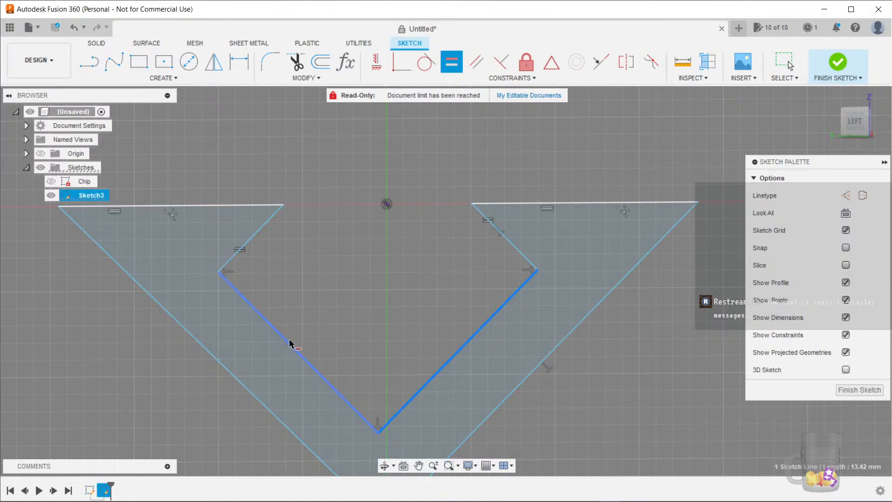
{"action": "middle_click_drag", "start_coordinate": [381, 335], "coordinate": [421, 280]}
{"action": "scroll", "coordinate": [386, 277], "scroll_direction": "down", "scroll_amount": 3}
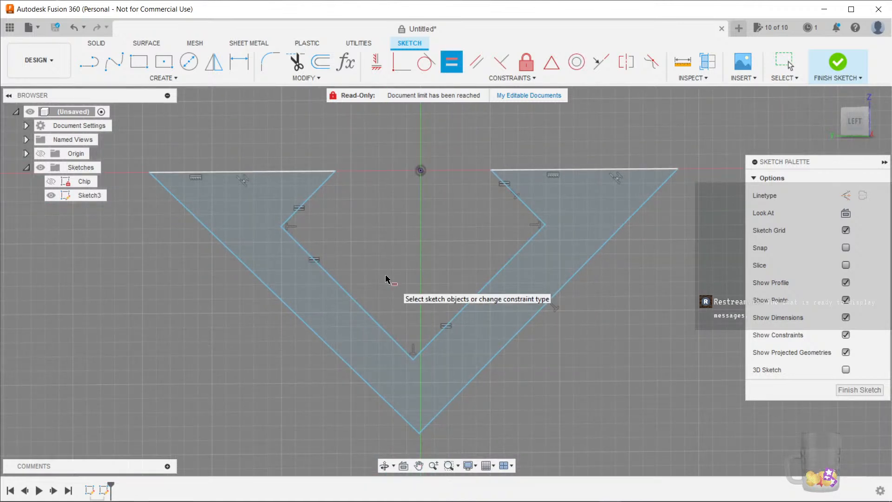
{"action": "left_click", "coordinate": [527, 308]}
{"action": "left_click", "coordinate": [357, 361]}
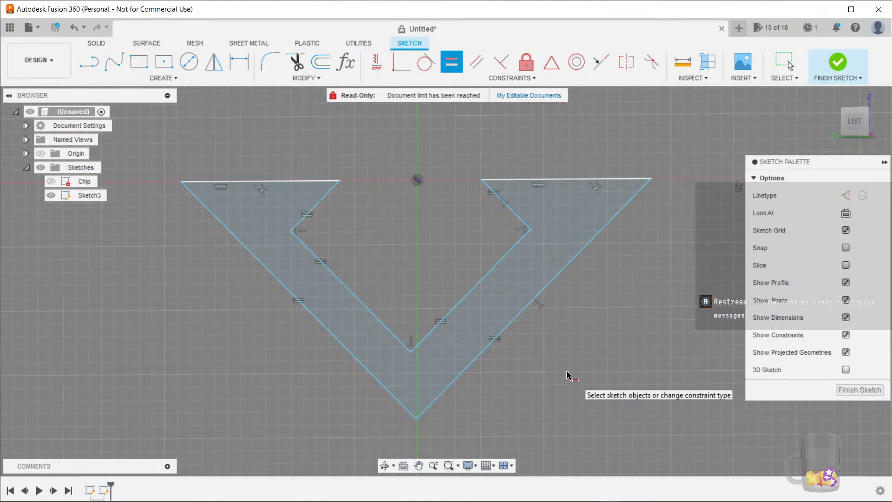
{"action": "key", "text": "Escape"}
{"action": "mouse_move", "coordinate": [458, 201]}
{"action": "middle_mouse_down"}
{"action": "mouse_move", "coordinate": [434, 222]}
{"action": "mouse_move", "coordinate": [443, 227]}
{"action": "mouse_move", "coordinate": [447, 217]}
{"action": "mouse_move", "coordinate": [441, 255]}
{"action": "middle_mouse_up"}
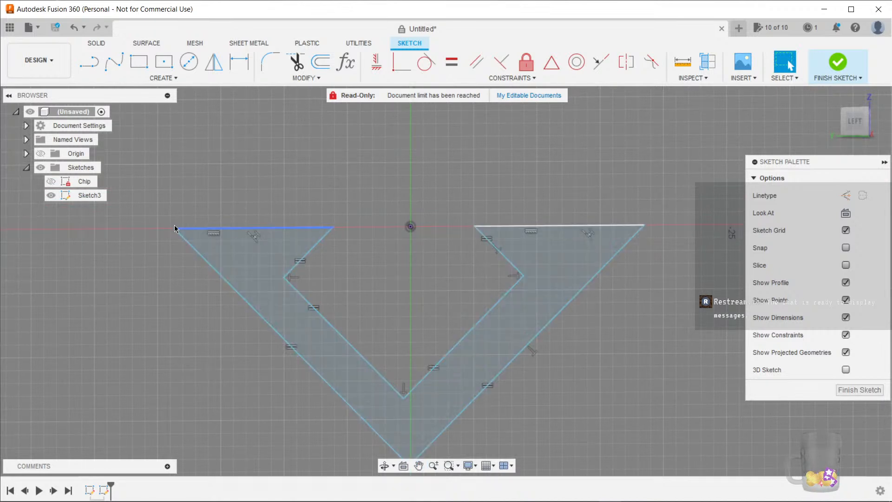
{"action": "key", "text": "l"}
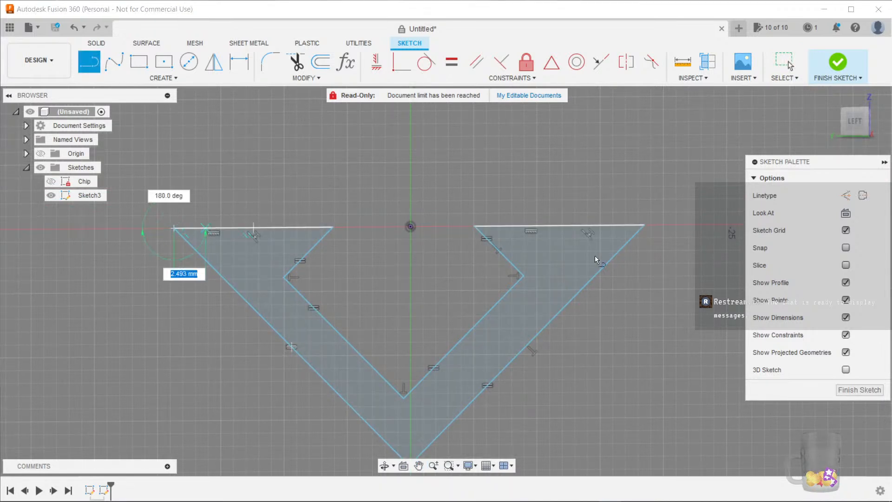
{"action": "double_click", "coordinate": [645, 225]}
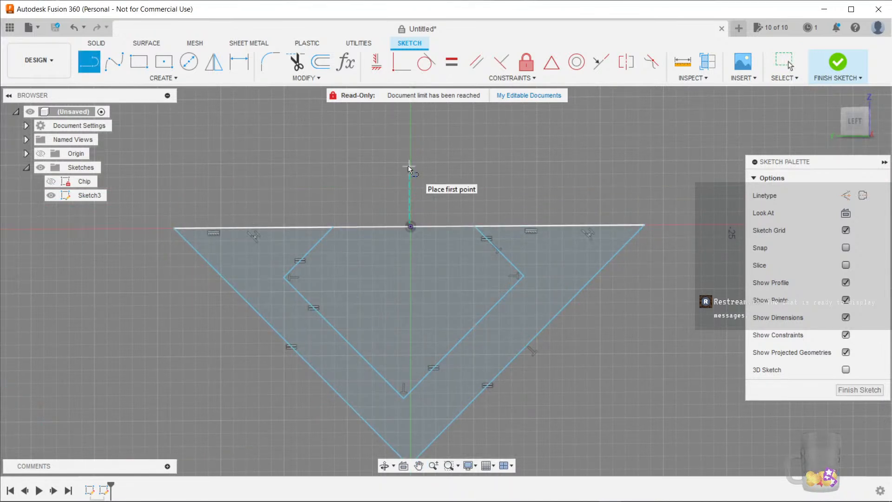
{"action": "right_click", "coordinate": [464, 197]}
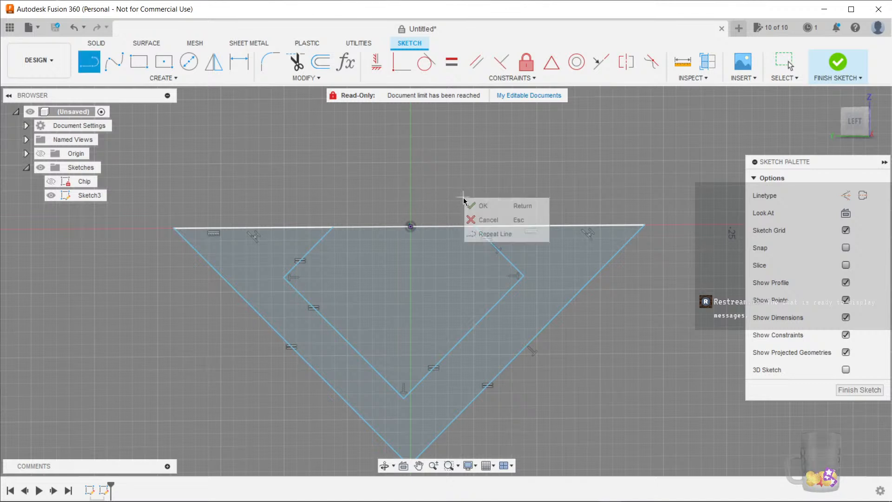
{"action": "key", "text": "Escape"}
{"action": "key", "text": "Escape"}
{"action": "key", "text": "ctrl+z"}
Dimension the profile's overall top width and set it to Chip_FaceLength * 2
{"action": "key", "text": "d"}
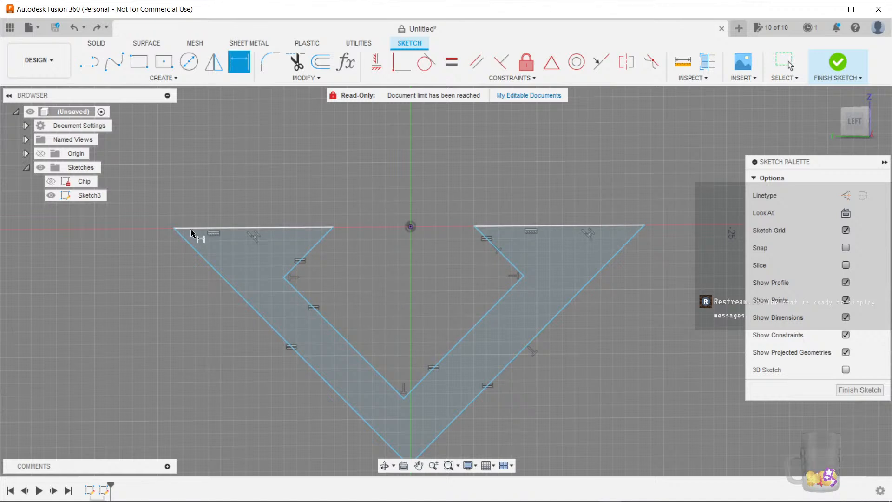
{"action": "left_click", "coordinate": [174, 228]}
{"action": "left_click", "coordinate": [644, 225]}
{"action": "left_click", "coordinate": [412, 175]}
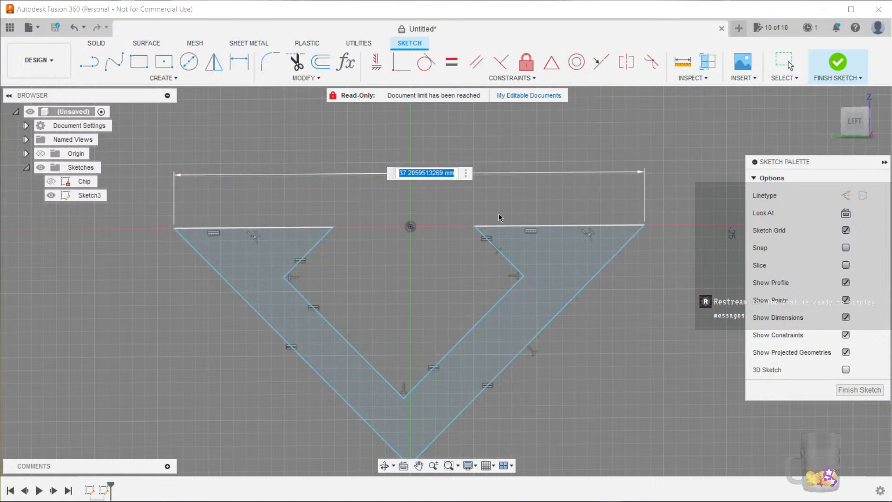
{"action": "type", "text": "fac"}
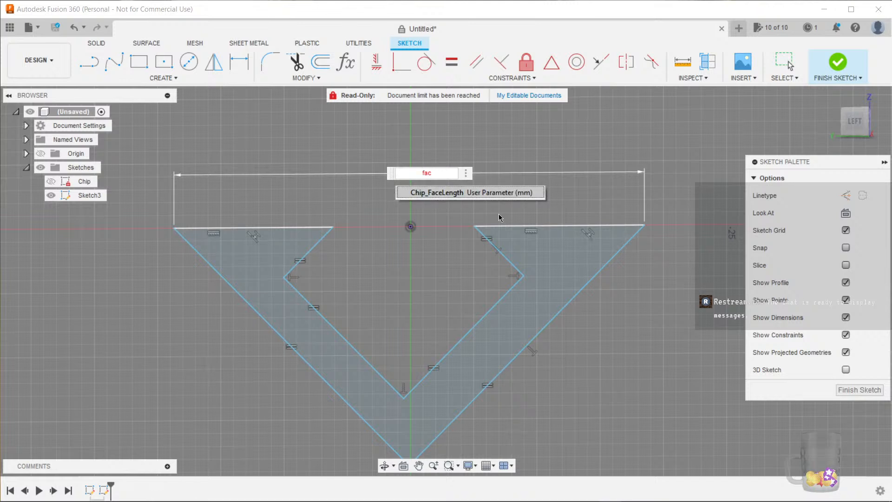
{"action": "key", "text": "BackSpace"}
{"action": "type", "text": "stan"}
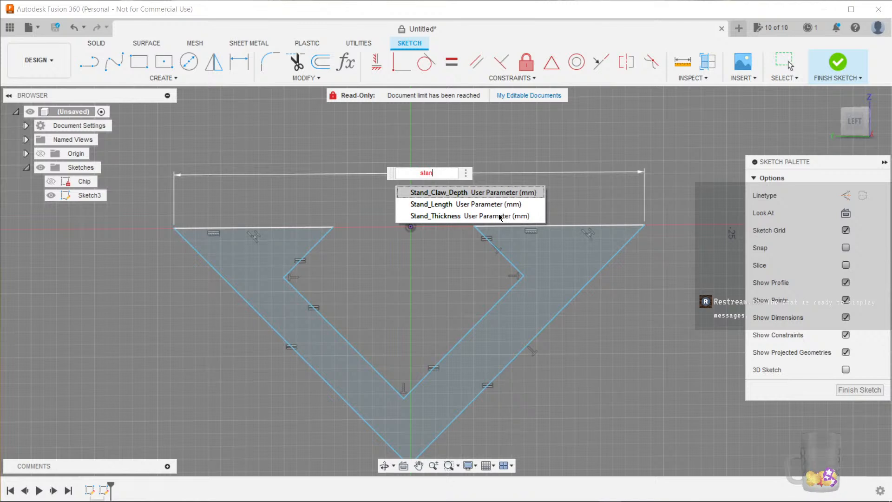
{"action": "key", "text": "BackSpace"}
{"action": "key", "text": "BackSpace"}
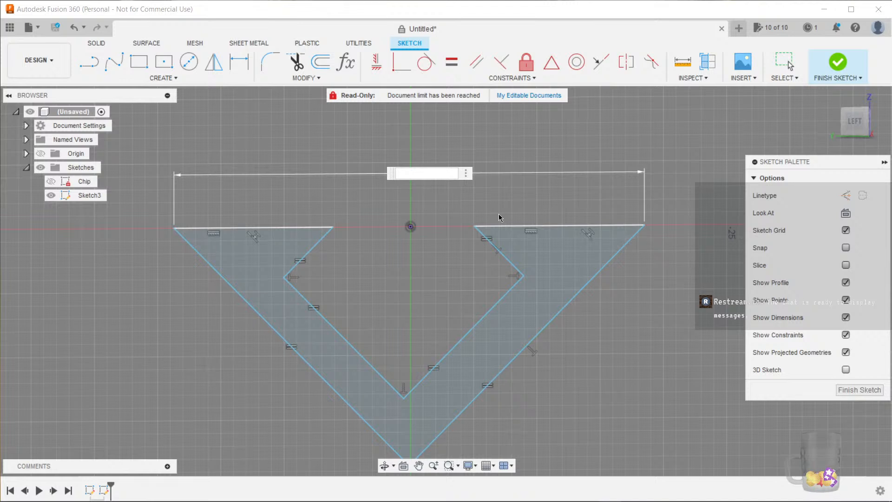
{"action": "type", "text": "chi"}
{"action": "key", "text": "Down"}
{"action": "key", "text": "Return"}
{"action": "type", "text": "* 2"}
{"action": "key", "text": "Return"}
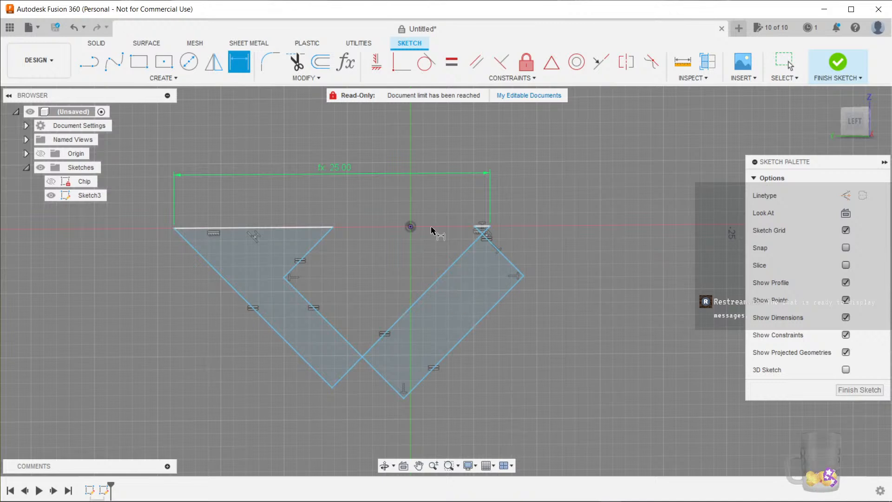
{"action": "left_click", "coordinate": [349, 64]}
{"action": "left_click", "coordinate": [660, 143]}
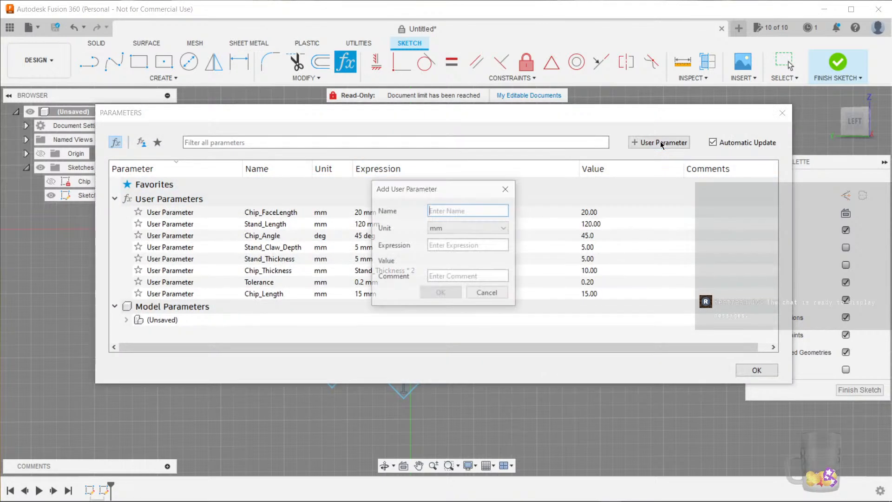
{"action": "type", "text": "Sta"}
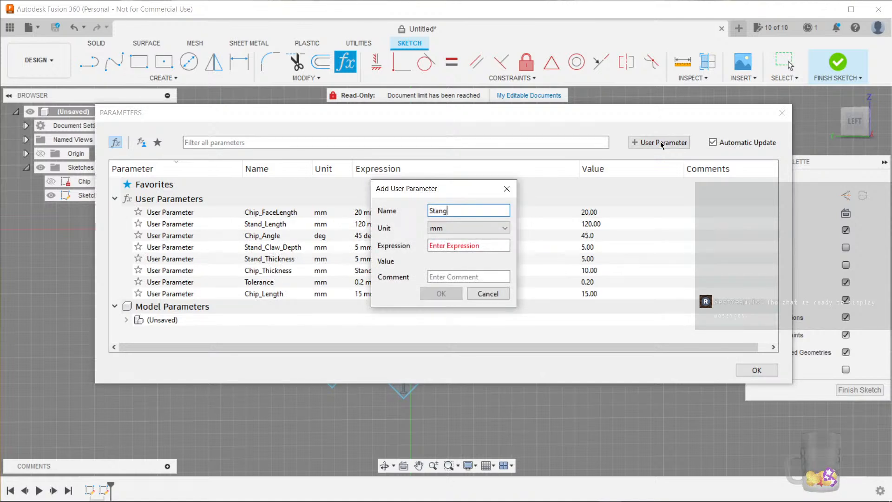
{"action": "type", "text": "nd_Face_Length"}
{"action": "key", "text": "Tab"}
{"action": "key", "text": "Tab"}
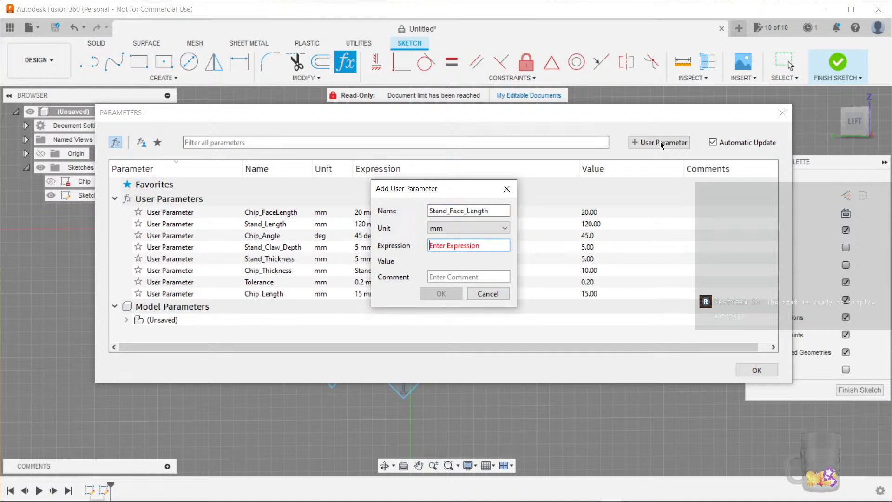
{"action": "type", "text": "chi"}
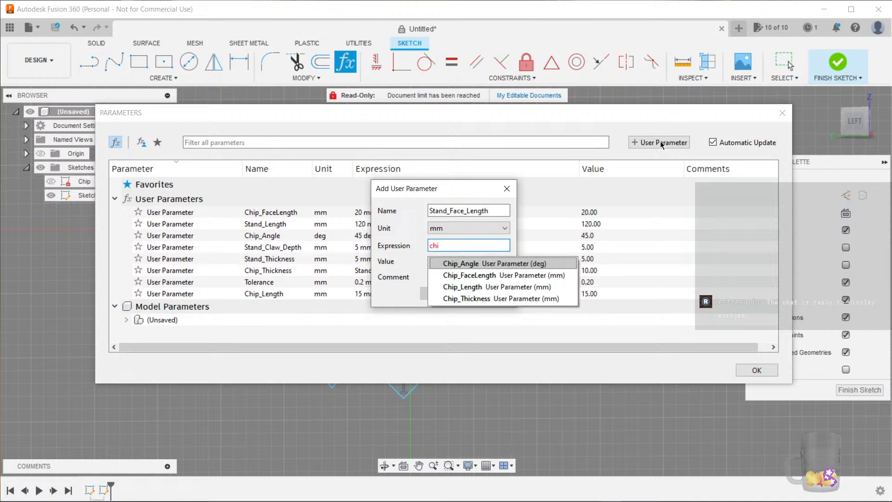
{"action": "type", "text": "p"}
{"action": "key", "text": "Down"}
{"action": "key", "text": "Return"}
{"action": "type", "text": "+"}
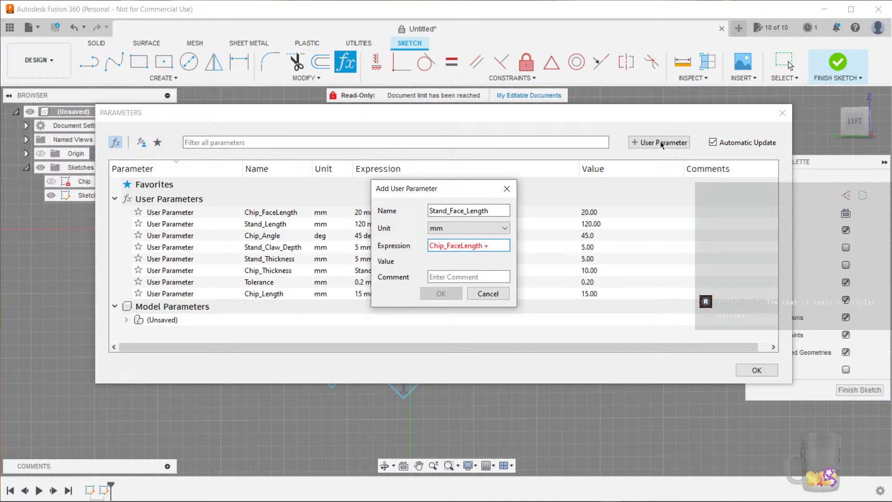
{"action": "left_click", "coordinate": [493, 210]}
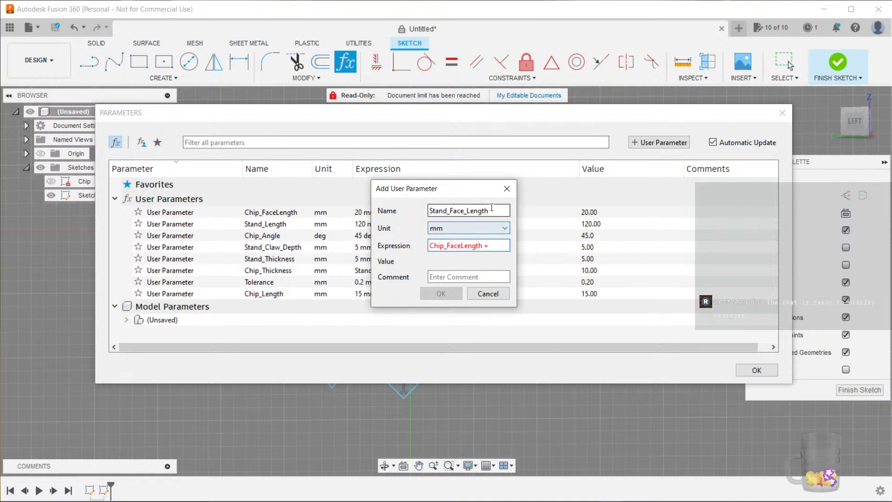
{"action": "left_click", "coordinate": [483, 295]}
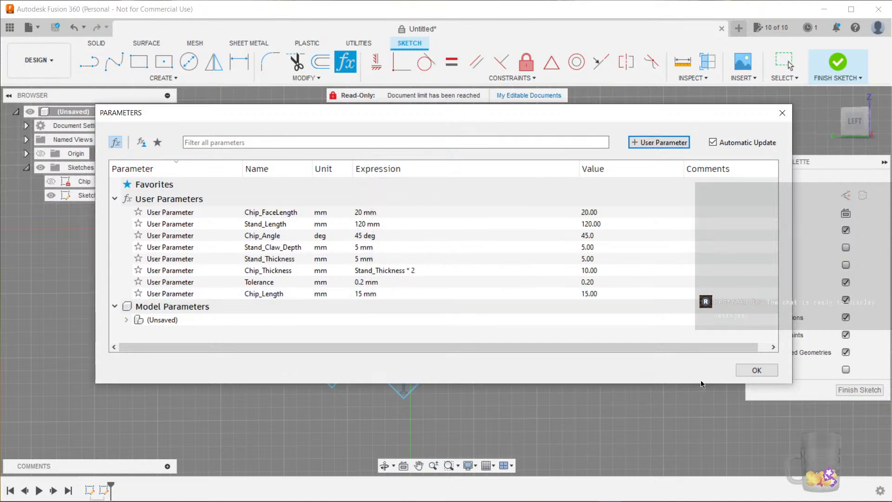
{"action": "left_click", "coordinate": [756, 370]}
Undo the overall top width dimension
{"action": "key", "text": "ctrl+z"}
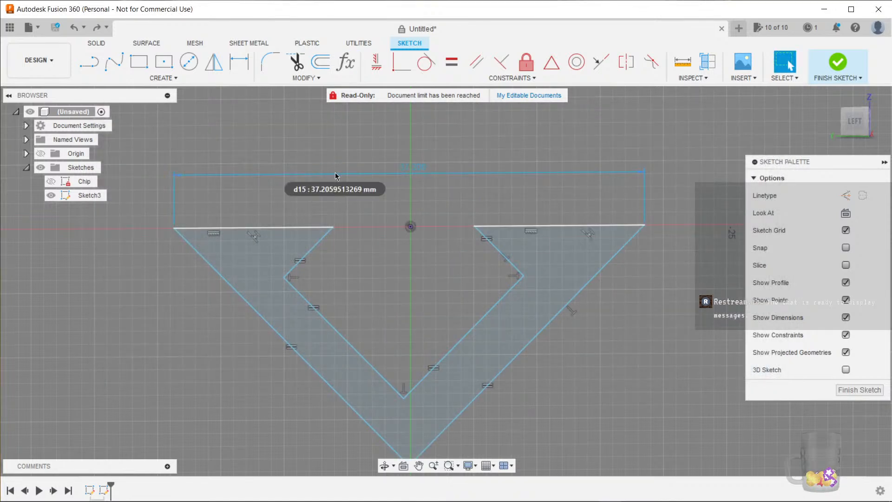
{"action": "left_click", "coordinate": [328, 232]}
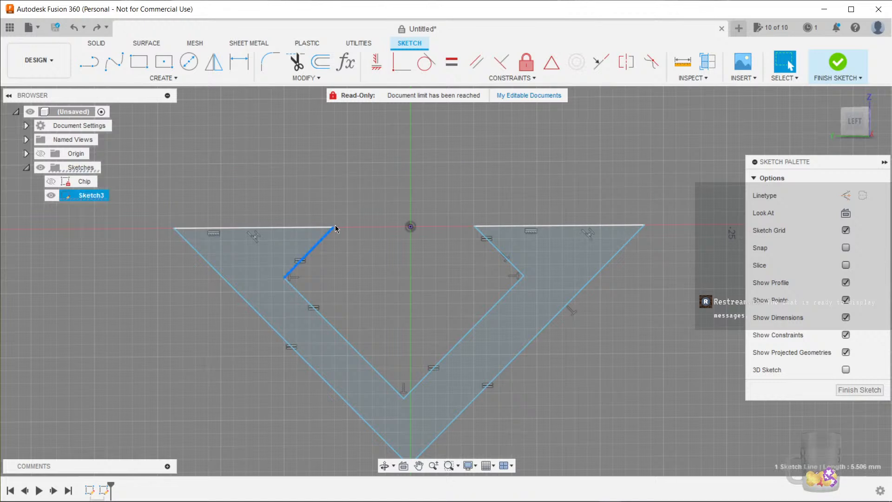
{"action": "key", "text": "d"}
{"action": "left_click", "coordinate": [475, 226]}
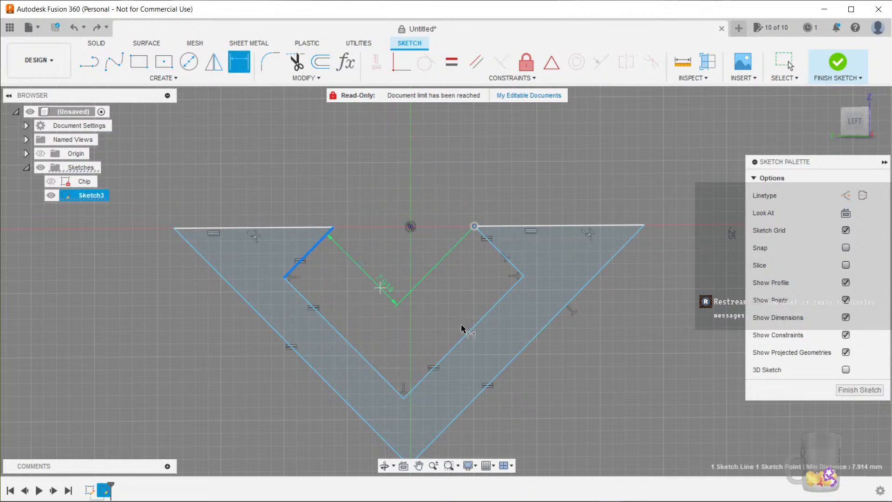
{"action": "scroll", "coordinate": [402, 216], "scroll_direction": "down", "scroll_amount": 5}
{"action": "scroll", "coordinate": [405, 197], "scroll_direction": "up", "scroll_amount": 4}
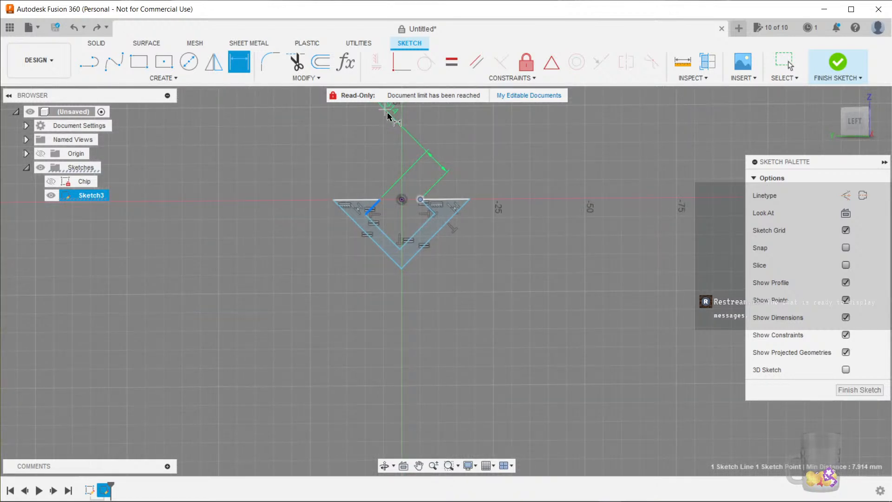
{"action": "key", "text": "Escape"}
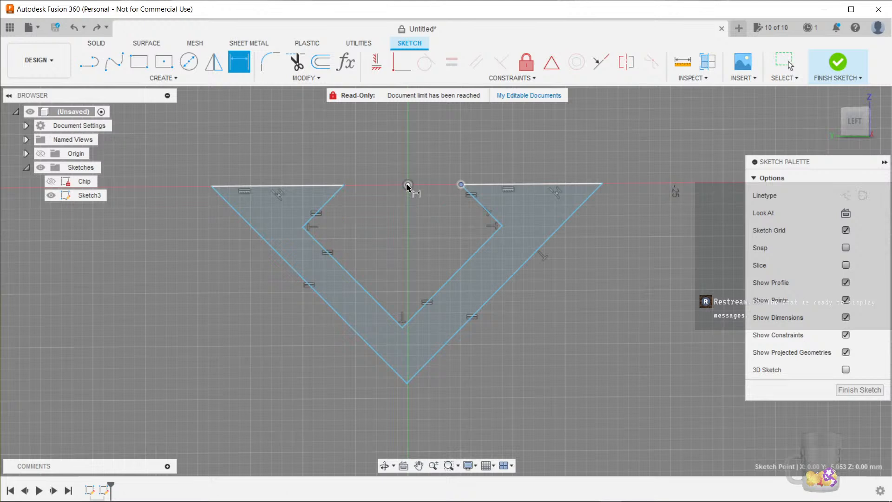
Dimension the gap between the two inner top corners and set it to Chip_FaceLength + (2*Tolerance)
{"action": "scroll", "coordinate": [344, 187], "scroll_direction": "up", "scroll_amount": 3}
{"action": "left_click", "coordinate": [345, 187]}
{"action": "left_click", "coordinate": [563, 184]}
{"action": "scroll", "coordinate": [464, 135], "scroll_direction": "down", "scroll_amount": 3}
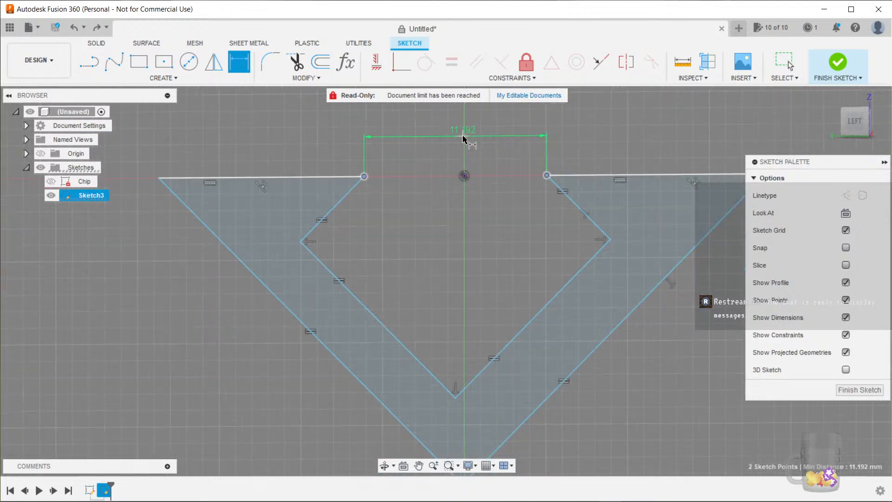
{"action": "left_click", "coordinate": [464, 128]}
{"action": "scroll", "coordinate": [442, 255], "scroll_direction": "down", "scroll_amount": 1}
{"action": "mouse_move", "coordinate": [442, 247]}
{"action": "middle_mouse_down"}
{"action": "mouse_move", "coordinate": [414, 264]}
{"action": "mouse_move", "coordinate": [408, 250]}
{"action": "middle_mouse_up"}
{"action": "scroll", "coordinate": [415, 260], "scroll_direction": "up", "scroll_amount": 2}
{"action": "scroll", "coordinate": [418, 263], "scroll_direction": "up", "scroll_amount": 2}
{"action": "scroll", "coordinate": [408, 242], "scroll_direction": "down", "scroll_amount": 2}
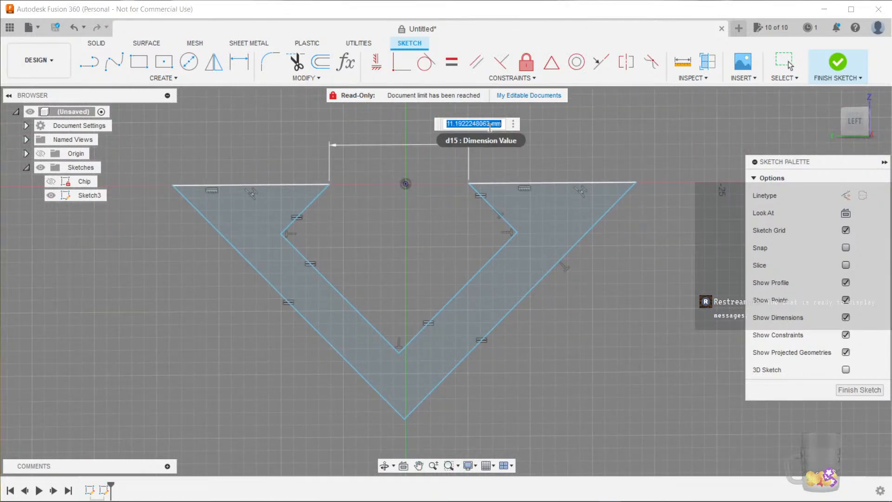
{"action": "type", "text": "chi"}
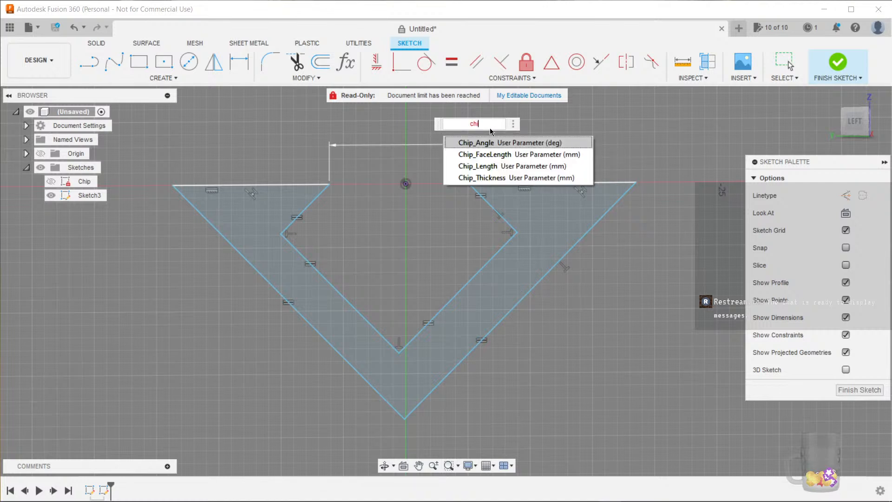
{"action": "key", "text": "Down"}
{"action": "key", "text": "Return"}
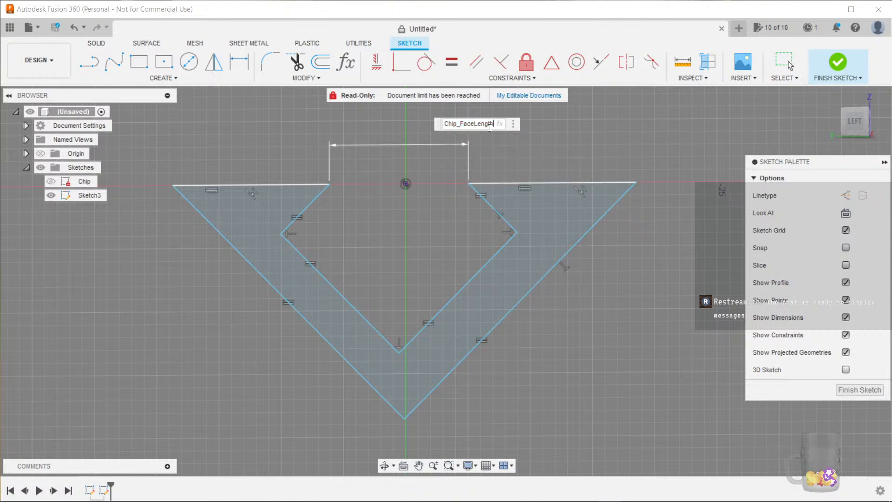
{"action": "type", "text": "+ (2*Tolerance)"}
{"action": "key", "text": "Return"}
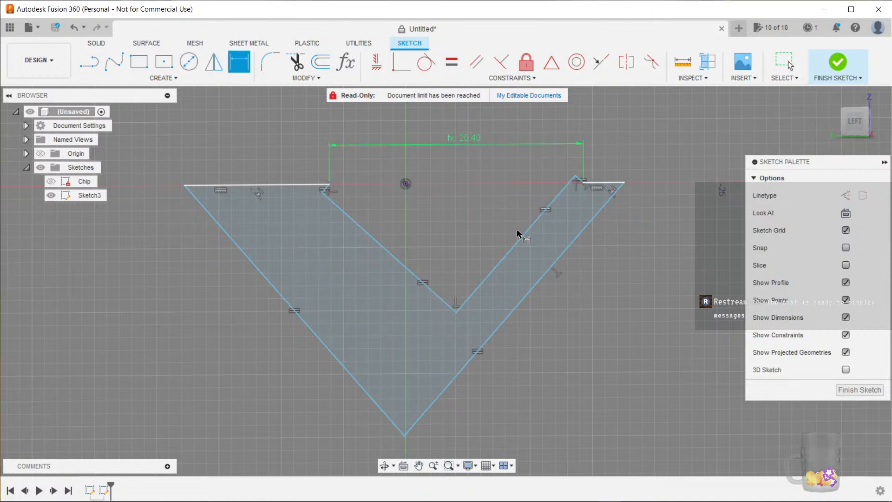
{"action": "right_click", "coordinate": [295, 166]}
{"action": "left_click", "coordinate": [278, 147]}
{"action": "middle_click_drag", "start_coordinate": [418, 198], "coordinate": [373, 183]}
{"action": "key", "text": "Escape"}
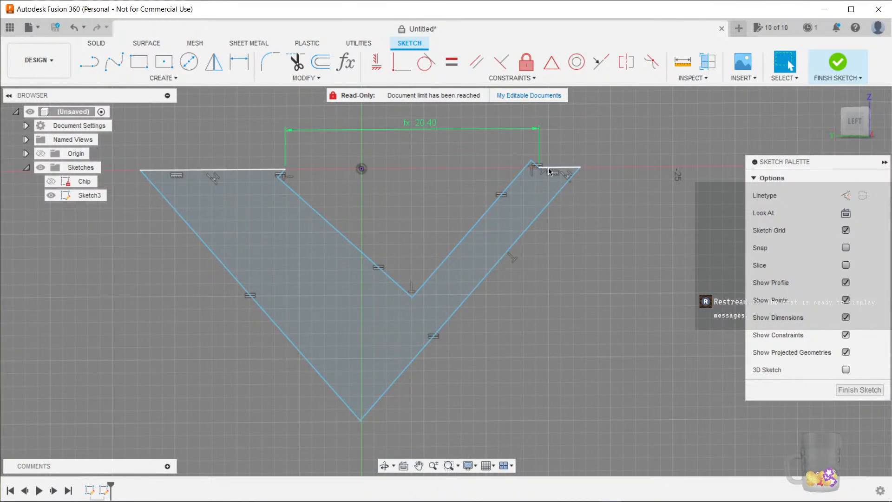
Drag the right outer V edge outward and make the two top ledge segments equal in length
{"action": "left_click_drag", "start_coordinate": [580, 167], "coordinate": [587, 166]}
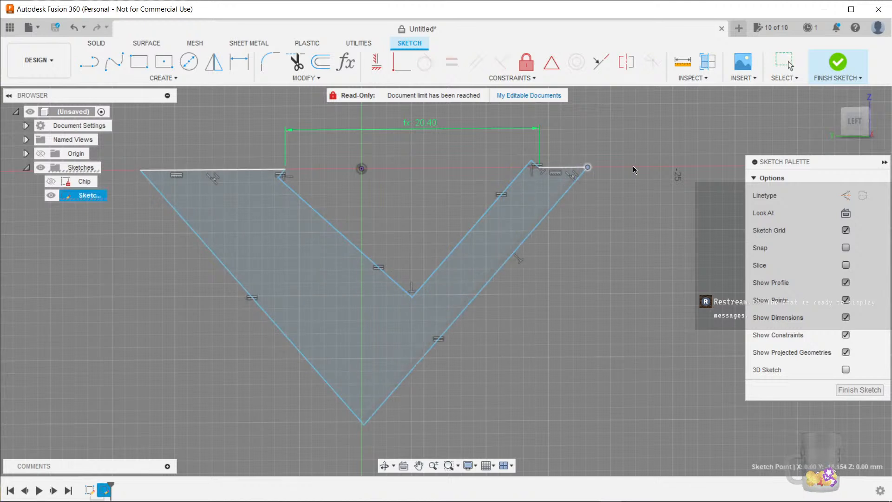
{"action": "left_click_drag", "start_coordinate": [527, 240], "coordinate": [617, 293]}
{"action": "left_click", "coordinate": [596, 168]}
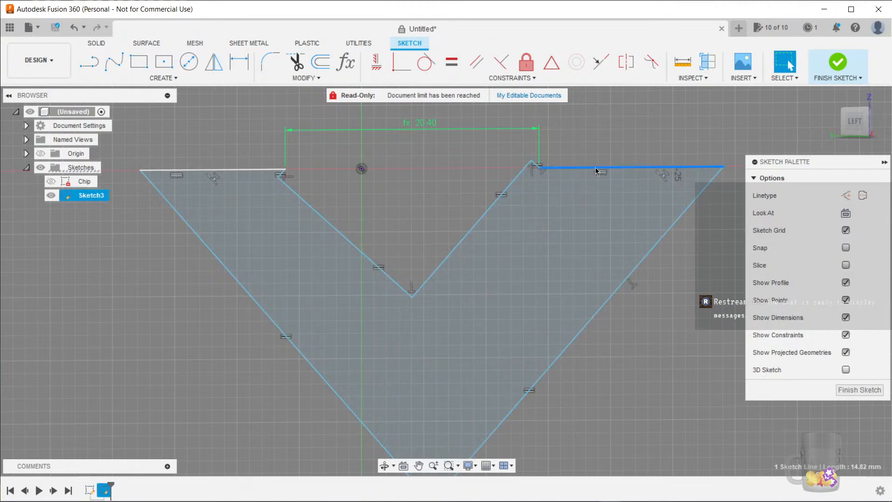
{"action": "left_click", "coordinate": [444, 65]}
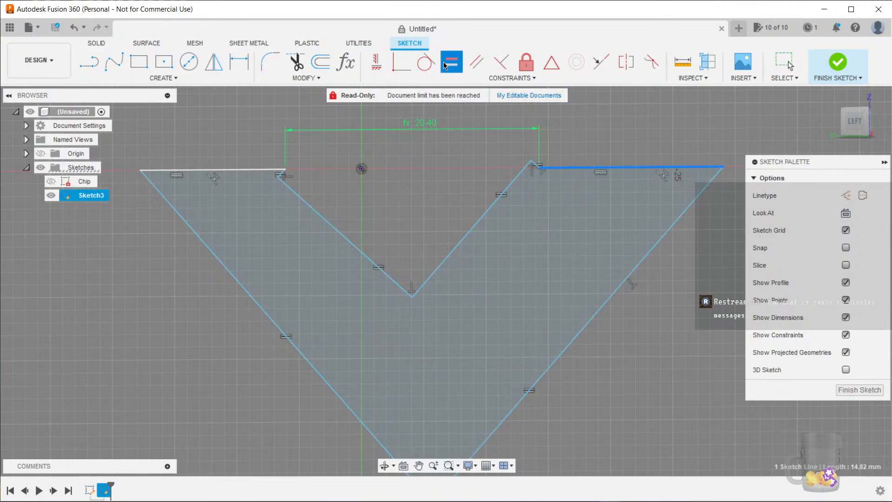
{"action": "left_click", "coordinate": [212, 171]}
{"action": "key", "text": "Escape"}
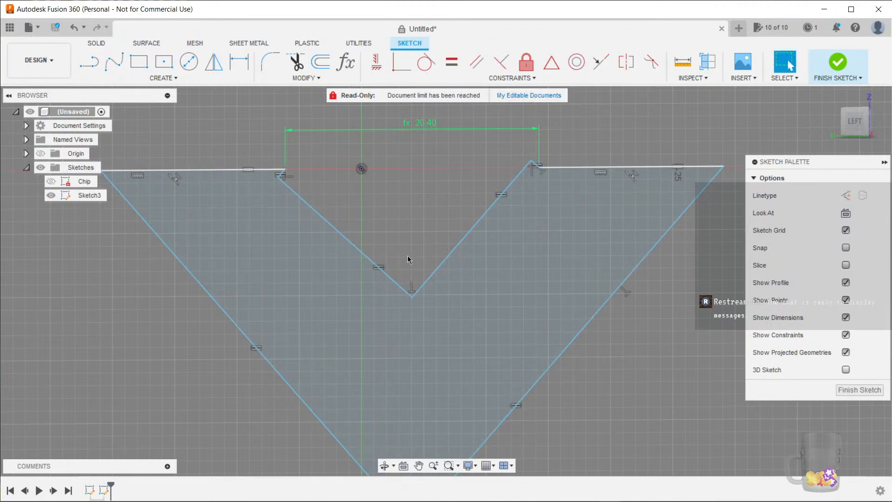
Drag profile points and edges around to check which geometry is still unconstrained
{"action": "scroll", "coordinate": [407, 258], "scroll_direction": "down", "scroll_amount": 1}
{"action": "mouse_move", "coordinate": [404, 286]}
{"action": "left_mouse_down"}
{"action": "mouse_move", "coordinate": [357, 339]}
{"action": "mouse_move", "coordinate": [490, 323]}
{"action": "mouse_move", "coordinate": [472, 324]}
{"action": "left_mouse_up"}
{"action": "mouse_move", "coordinate": [331, 250]}
{"action": "left_mouse_down"}
{"action": "mouse_move", "coordinate": [305, 269]}
{"action": "mouse_move", "coordinate": [333, 278]}
{"action": "mouse_move", "coordinate": [352, 255]}
{"action": "mouse_move", "coordinate": [342, 260]}
{"action": "left_mouse_up"}
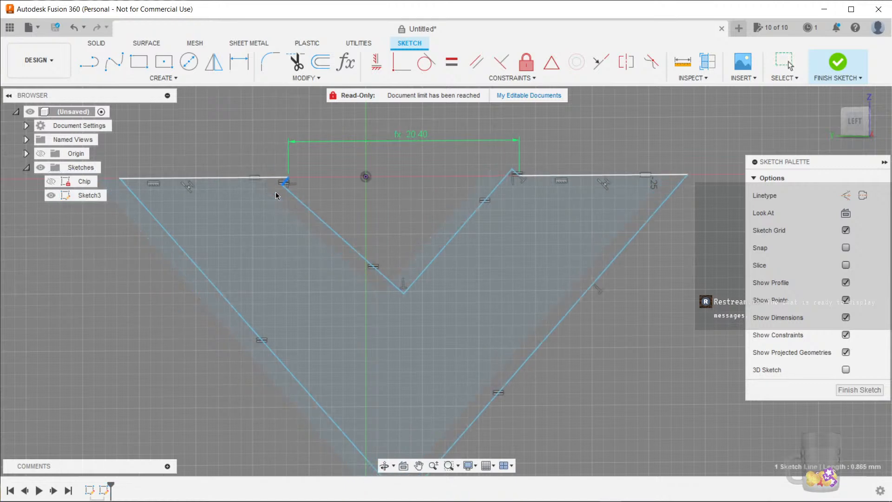
{"action": "left_click", "coordinate": [387, 295]}
{"action": "mouse_move", "coordinate": [382, 293]}
{"action": "left_mouse_down"}
{"action": "mouse_move", "coordinate": [362, 318]}
{"action": "mouse_move", "coordinate": [392, 327]}
{"action": "mouse_move", "coordinate": [394, 317]}
{"action": "left_mouse_up"}
{"action": "scroll", "coordinate": [478, 197], "scroll_direction": "up", "scroll_amount": 5}
{"action": "left_click_drag", "start_coordinate": [483, 144], "coordinate": [516, 203]}
{"action": "scroll", "coordinate": [370, 261], "scroll_direction": "down", "scroll_amount": 4}
{"action": "scroll", "coordinate": [379, 259], "scroll_direction": "down", "scroll_amount": 3}
{"action": "middle_click_drag", "start_coordinate": [302, 265], "coordinate": [361, 260]}
{"action": "scroll", "coordinate": [337, 259], "scroll_direction": "up", "scroll_amount": 3}
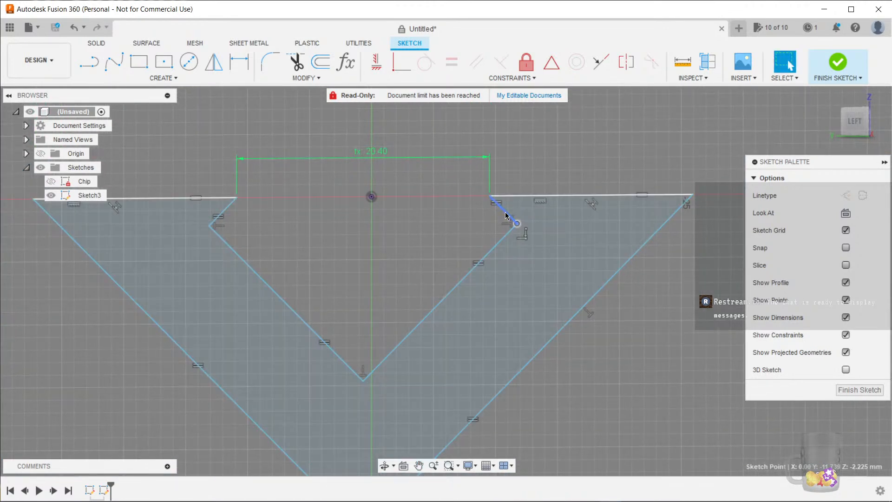
{"action": "middle_click_drag", "start_coordinate": [503, 209], "coordinate": [517, 207]}
{"action": "scroll", "coordinate": [408, 227], "scroll_direction": "up", "scroll_amount": 3}
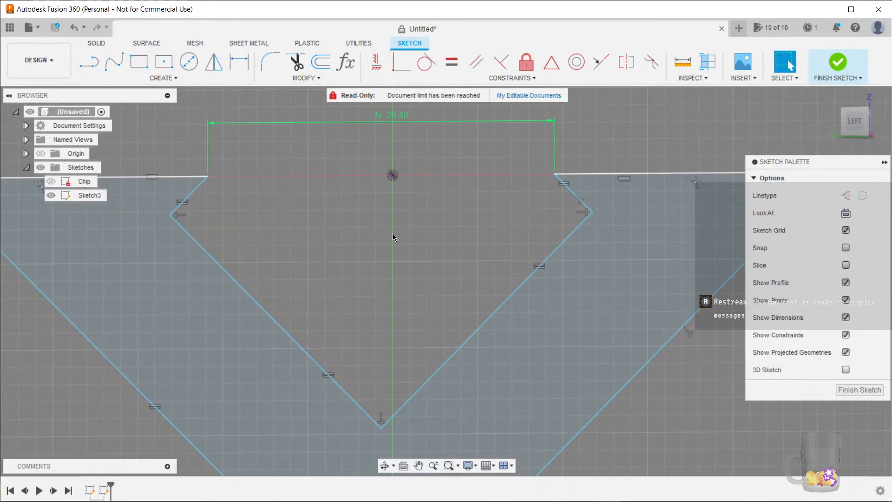
Dimension the left arm's thickness between its inner and outer V edges and set it to Stand_Thickness
{"action": "left_click", "coordinate": [346, 69]}
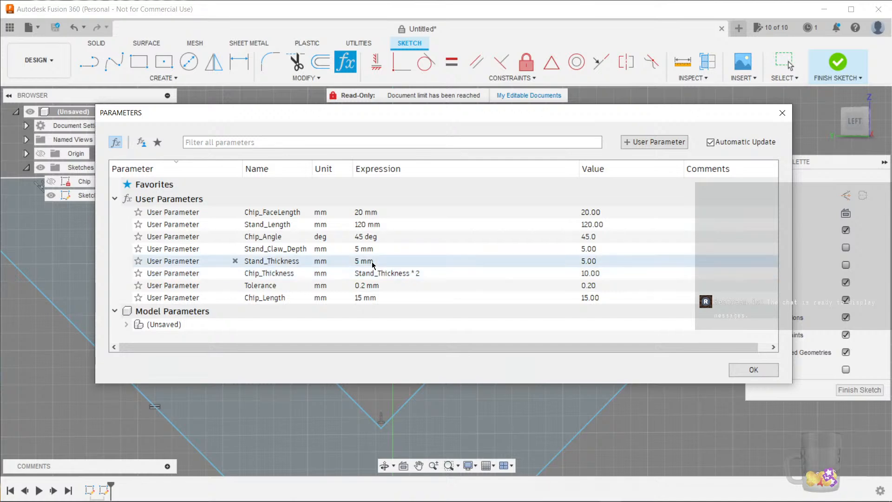
{"action": "left_click", "coordinate": [753, 370]}
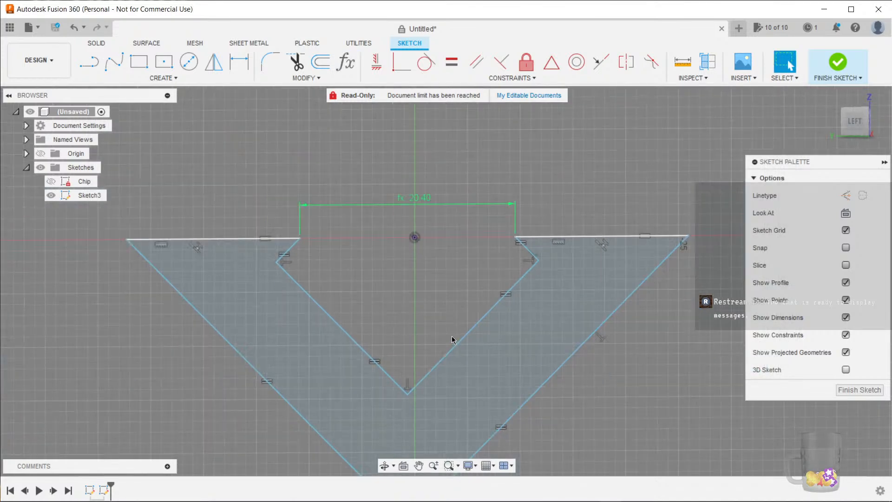
{"action": "middle_click_drag", "start_coordinate": [344, 277], "coordinate": [334, 241]}
{"action": "left_click", "coordinate": [319, 255]}
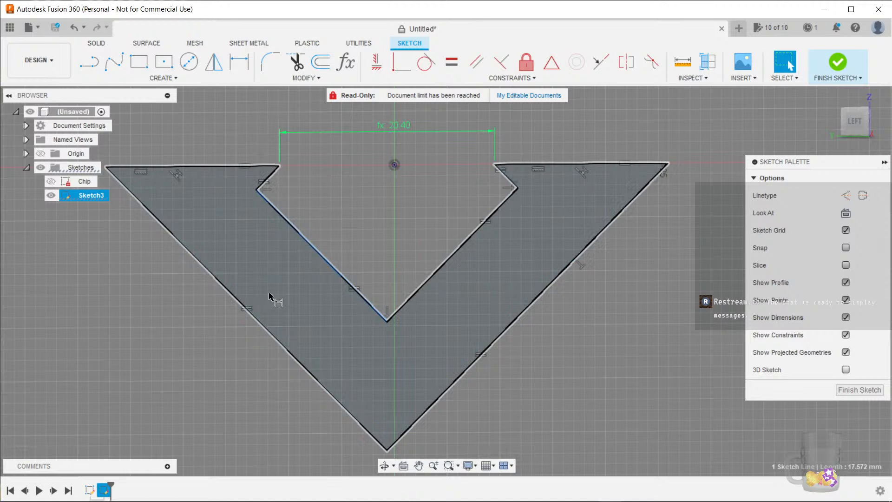
{"action": "key", "text": "d"}
{"action": "left_click", "coordinate": [263, 328]}
{"action": "left_click", "coordinate": [261, 253]}
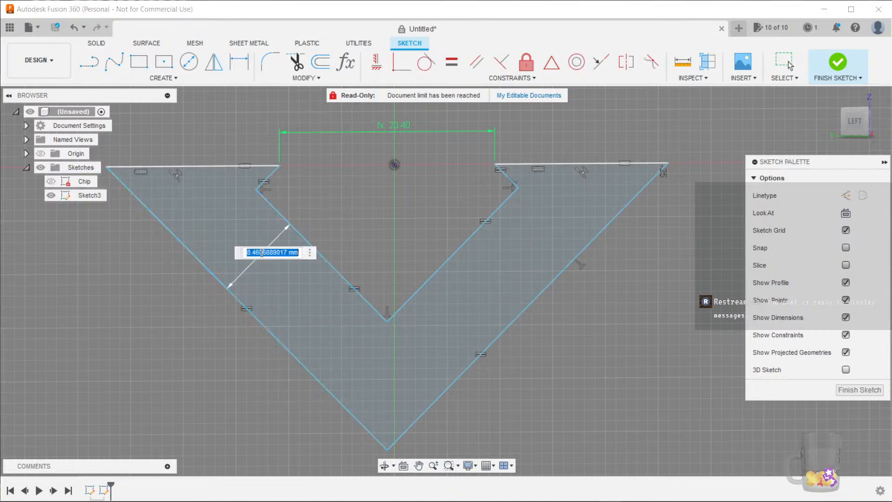
{"action": "type", "text": "sta"}
{"action": "key", "text": "Escape"}
{"action": "type", "text": "n"}
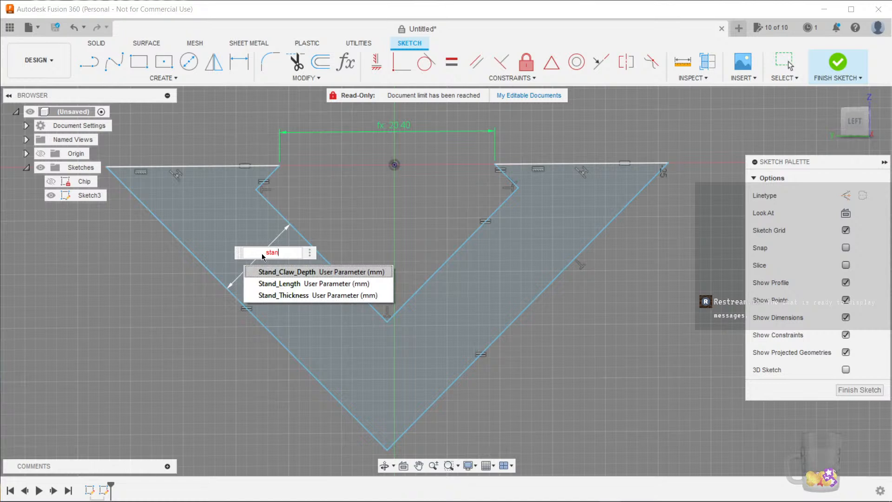
{"action": "key", "text": "Down"}
{"action": "key", "text": "Down"}
{"action": "key", "text": "Return"}
{"action": "key", "text": "Return"}
{"action": "middle_click_drag", "start_coordinate": [436, 242], "coordinate": [381, 248]}
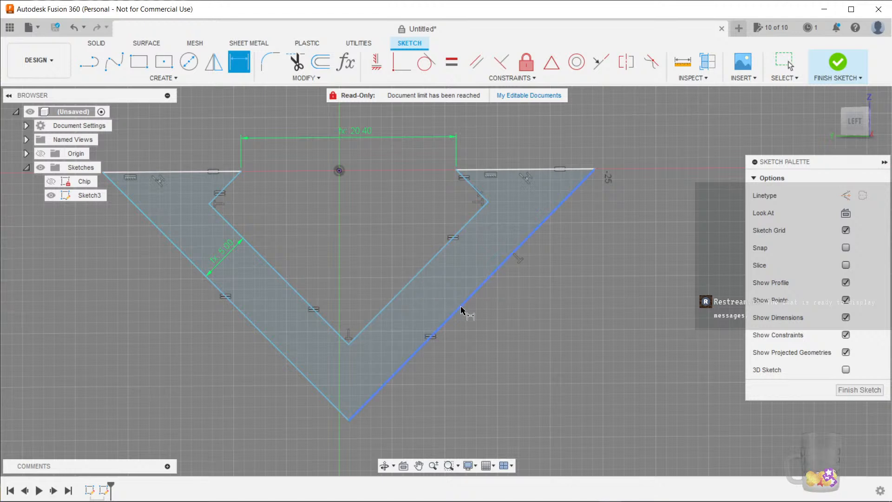
{"action": "key", "text": "Escape"}
Draw two vertical construction lines about 9 mm long down from the inner top corners
{"action": "middle_click_drag", "start_coordinate": [390, 251], "coordinate": [407, 254]}
{"action": "mouse_move", "coordinate": [504, 208]}
{"action": "left_mouse_down"}
{"action": "mouse_move", "coordinate": [472, 237]}
{"action": "mouse_move", "coordinate": [483, 252]}
{"action": "mouse_move", "coordinate": [444, 207]}
{"action": "mouse_move", "coordinate": [464, 235]}
{"action": "mouse_move", "coordinate": [454, 213]}
{"action": "mouse_move", "coordinate": [478, 225]}
{"action": "mouse_move", "coordinate": [455, 203]}
{"action": "mouse_move", "coordinate": [478, 207]}
{"action": "mouse_move", "coordinate": [522, 263]}
{"action": "mouse_move", "coordinate": [489, 203]}
{"action": "mouse_move", "coordinate": [531, 243]}
{"action": "mouse_move", "coordinate": [514, 221]}
{"action": "mouse_move", "coordinate": [620, 282]}
{"action": "mouse_move", "coordinate": [566, 225]}
{"action": "mouse_move", "coordinate": [514, 205]}
{"action": "mouse_move", "coordinate": [535, 228]}
{"action": "mouse_move", "coordinate": [528, 221]}
{"action": "left_mouse_up"}
{"action": "left_click", "coordinate": [345, 62]}
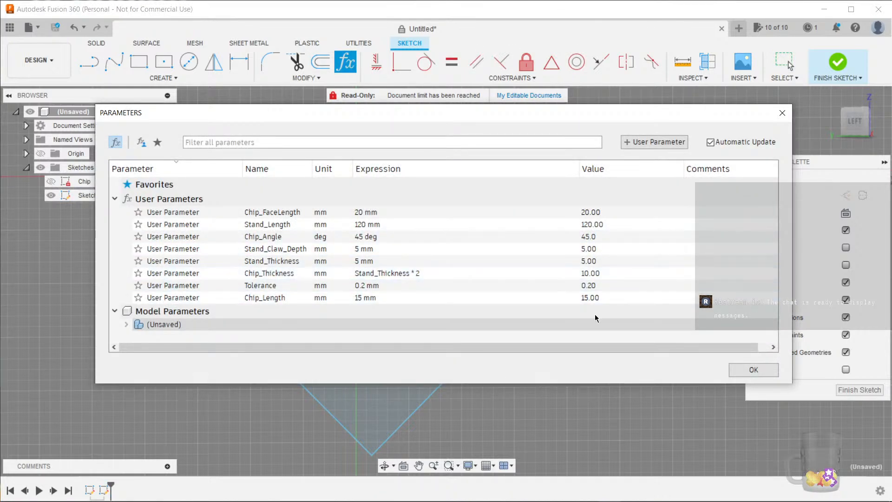
{"action": "left_click", "coordinate": [752, 370]}
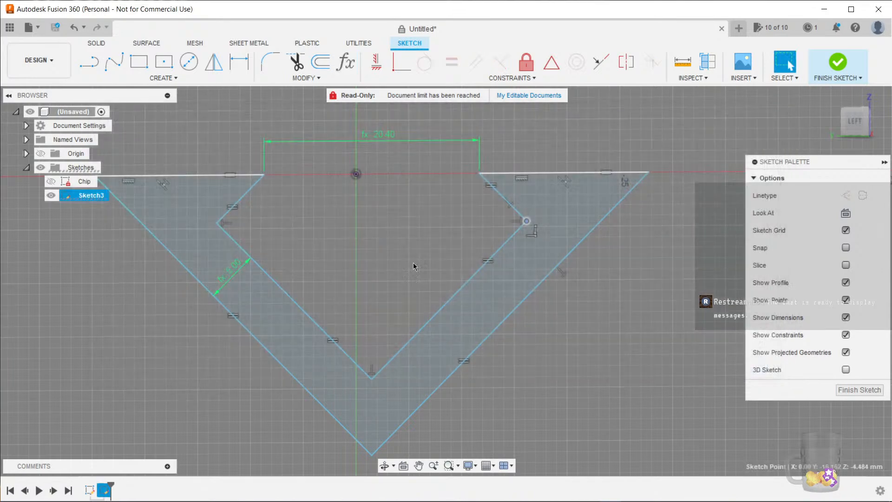
{"action": "scroll", "coordinate": [283, 249], "scroll_direction": "up", "scroll_amount": 2}
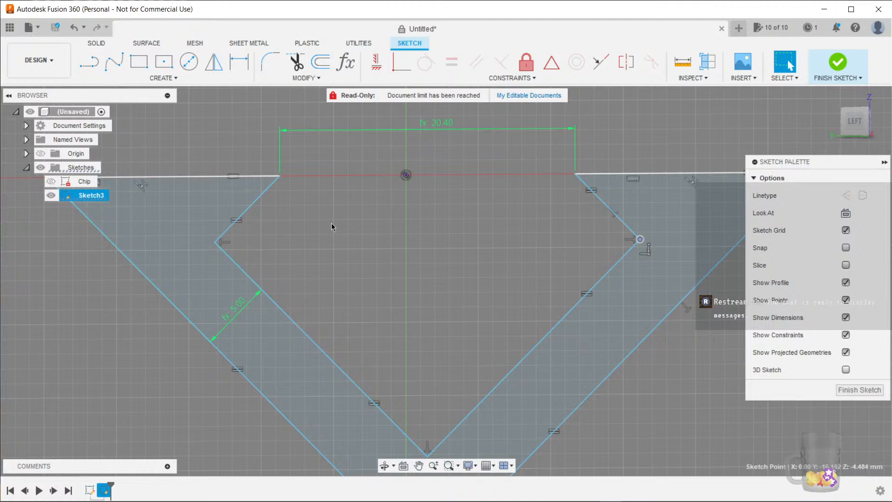
{"action": "key", "text": "l"}
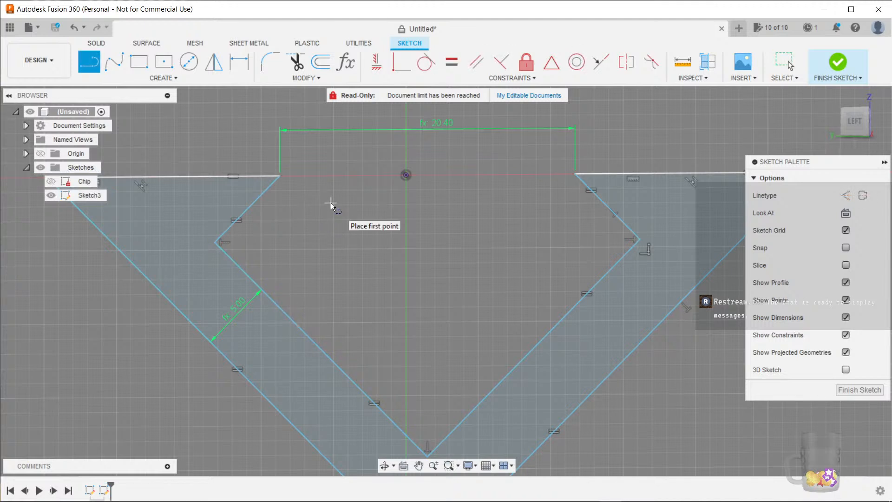
{"action": "left_click", "coordinate": [280, 176]}
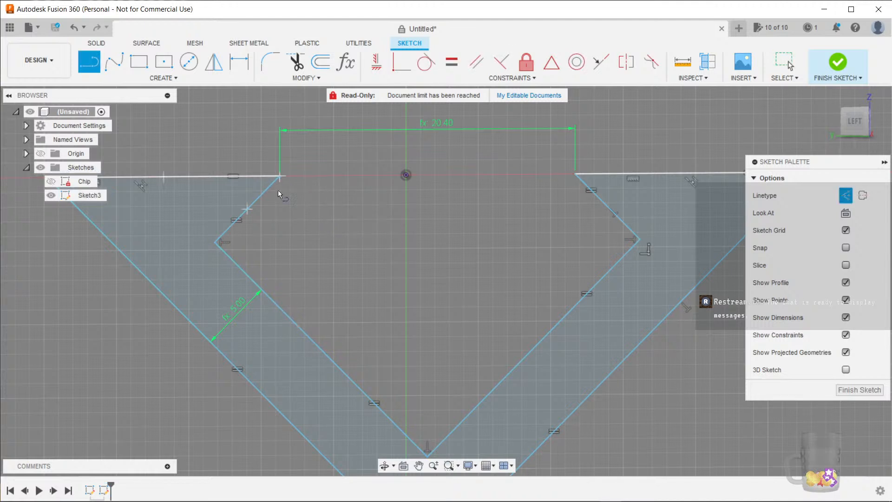
{"action": "double_click", "coordinate": [279, 304]}
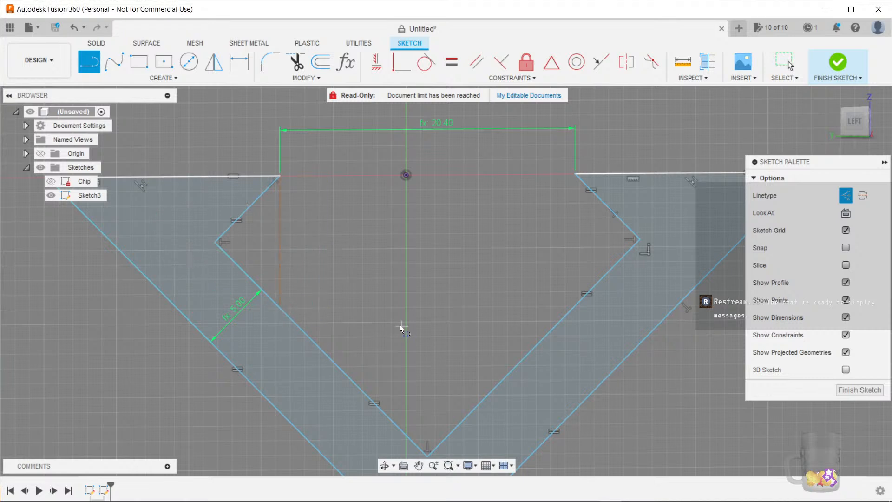
{"action": "left_click", "coordinate": [575, 174]}
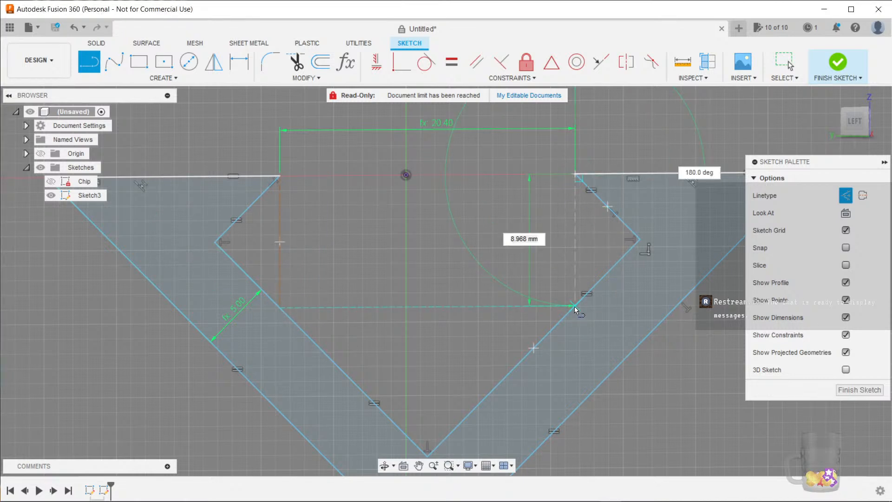
{"action": "double_click", "coordinate": [574, 306]}
{"action": "key", "text": "Escape"}
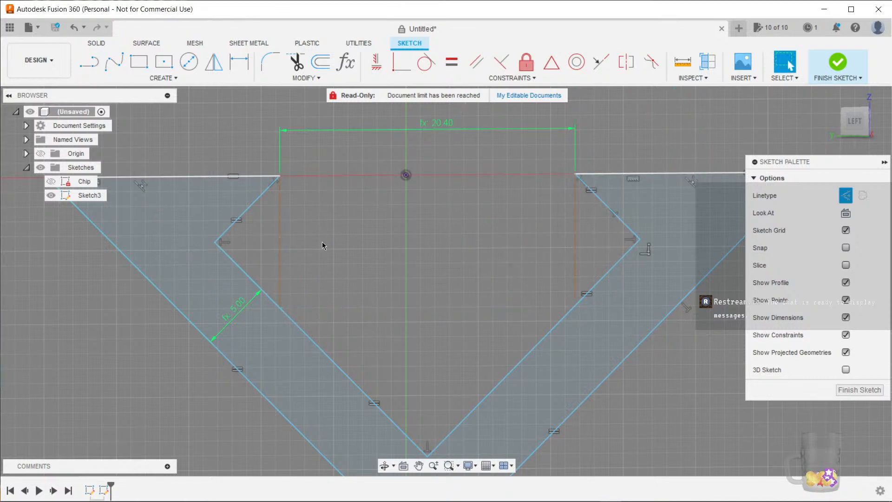
Dimension the left construction line's length and set it to Chip_Thickness + (2*Tolerance)
{"action": "left_click", "coordinate": [280, 237]}
{"action": "scroll", "coordinate": [315, 260], "scroll_direction": "up", "scroll_amount": 2}
{"action": "scroll", "coordinate": [254, 233], "scroll_direction": "up", "scroll_amount": 3}
{"action": "scroll", "coordinate": [303, 260], "scroll_direction": "down", "scroll_amount": 2}
{"action": "key", "text": "d"}
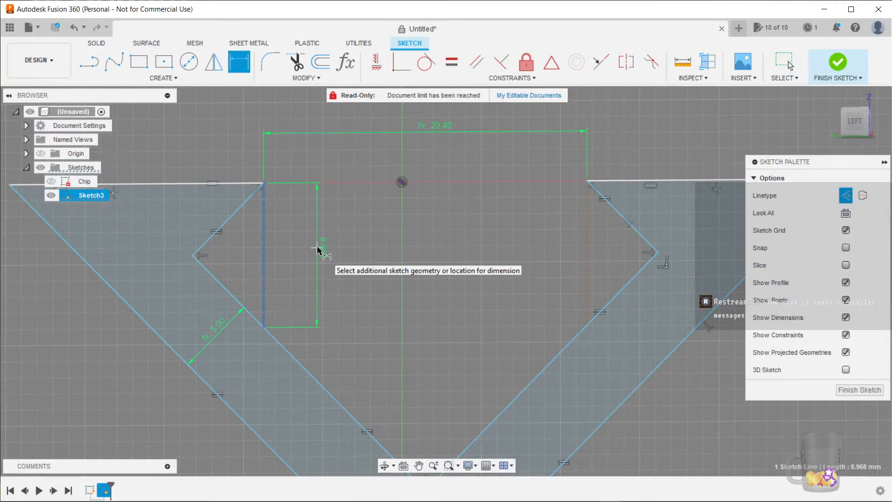
{"action": "left_click", "coordinate": [318, 249]}
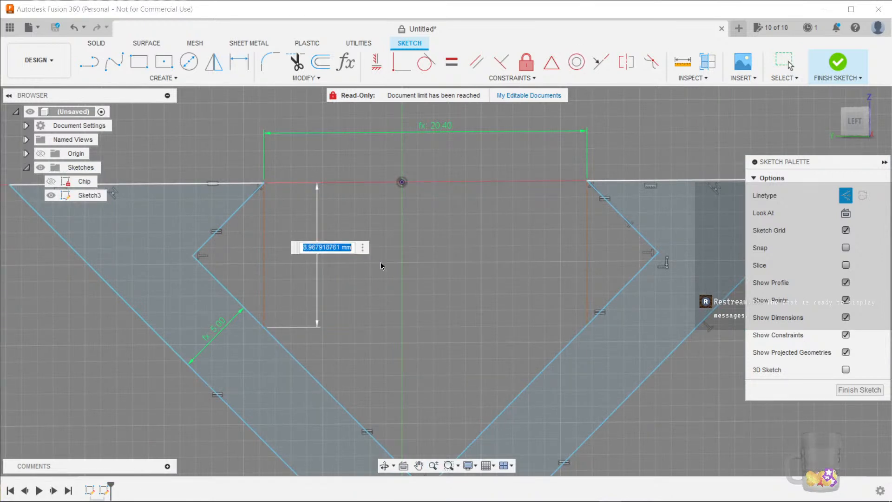
{"action": "type", "text": "chi"}
{"action": "key", "text": "Down"}
{"action": "key", "text": "Down"}
{"action": "key", "text": "Down"}
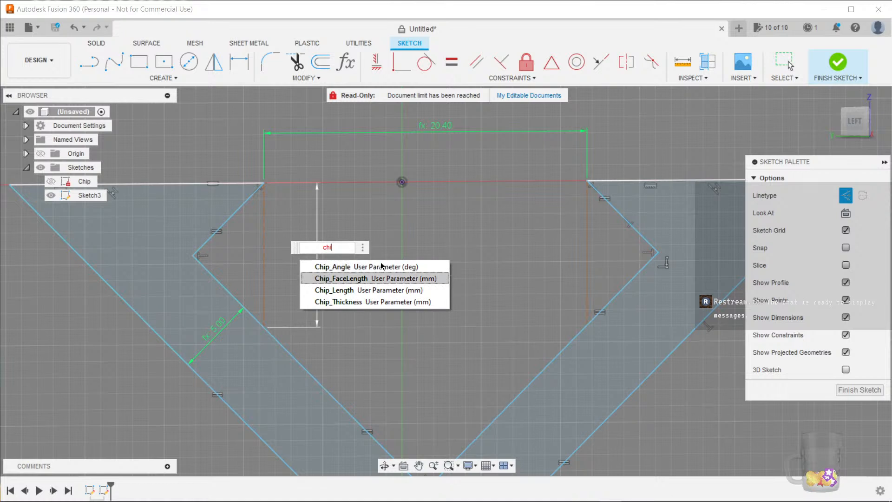
{"action": "key", "text": "Return"}
{"action": "type", "text": "+ "}
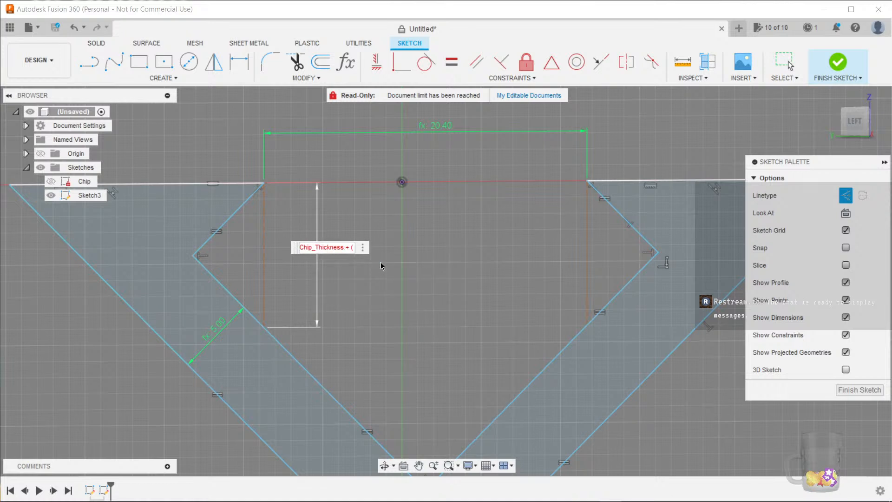
{"action": "type", "text": "(2*Tolerance"}
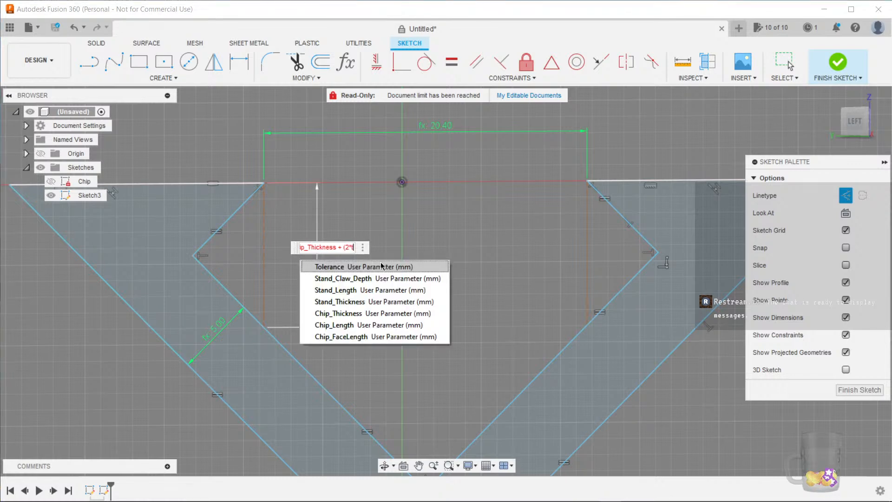
{"action": "type", "text": ")"}
{"action": "key", "text": "Return"}
{"action": "scroll", "coordinate": [382, 262], "scroll_direction": "down", "scroll_amount": 3}
{"action": "middle_click_drag", "start_coordinate": [374, 269], "coordinate": [374, 256]}
{"action": "left_click_drag", "start_coordinate": [374, 256], "coordinate": [383, 250]}
{"action": "key", "text": "Escape"}
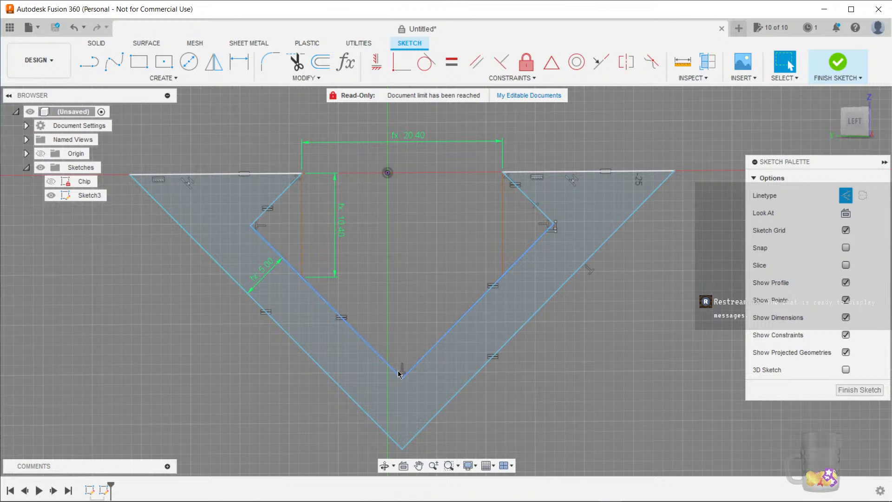
{"action": "mouse_move", "coordinate": [396, 379]}
{"action": "left_mouse_down"}
{"action": "mouse_move", "coordinate": [344, 375]}
{"action": "mouse_move", "coordinate": [466, 377]}
{"action": "mouse_move", "coordinate": [396, 379]}
{"action": "left_mouse_up"}
{"action": "scroll", "coordinate": [410, 266], "scroll_direction": "up", "scroll_amount": 3}
{"action": "middle_click_drag", "start_coordinate": [389, 232], "coordinate": [367, 271]}
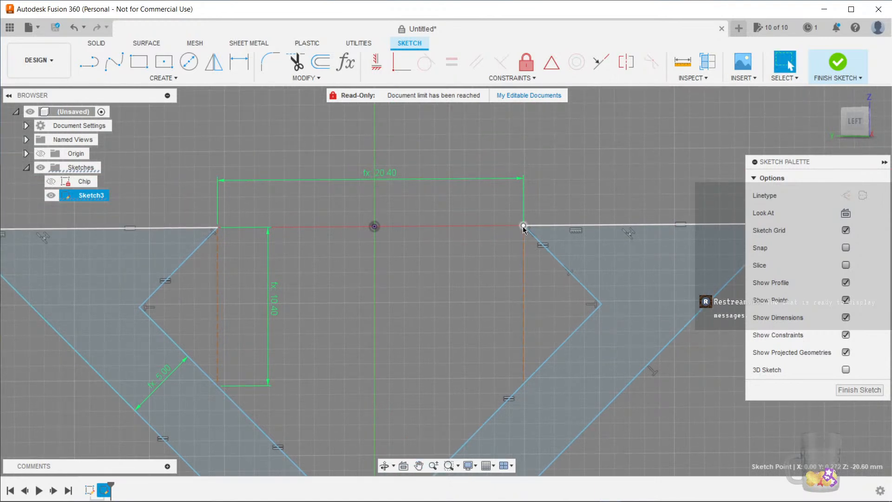
{"action": "left_click", "coordinate": [523, 227]}
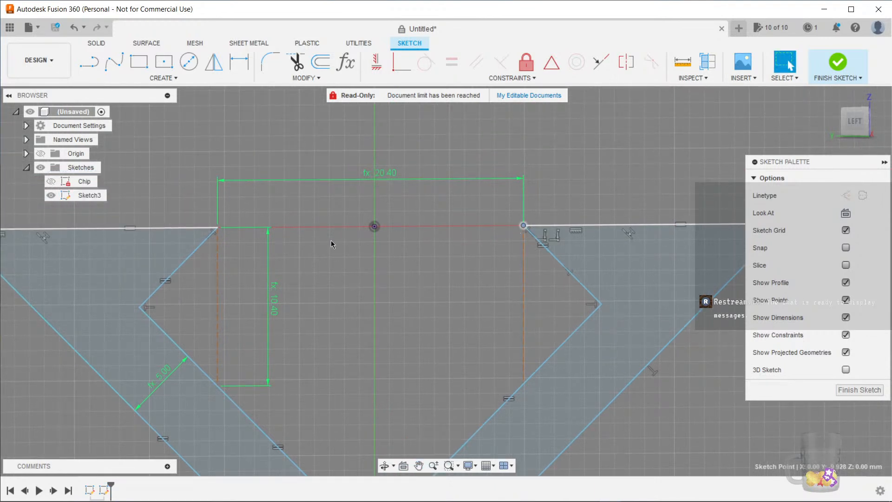
Draw a construction line connecting the two inner top corners of the V profile
{"action": "left_click", "coordinate": [217, 228], "text": "shift"}
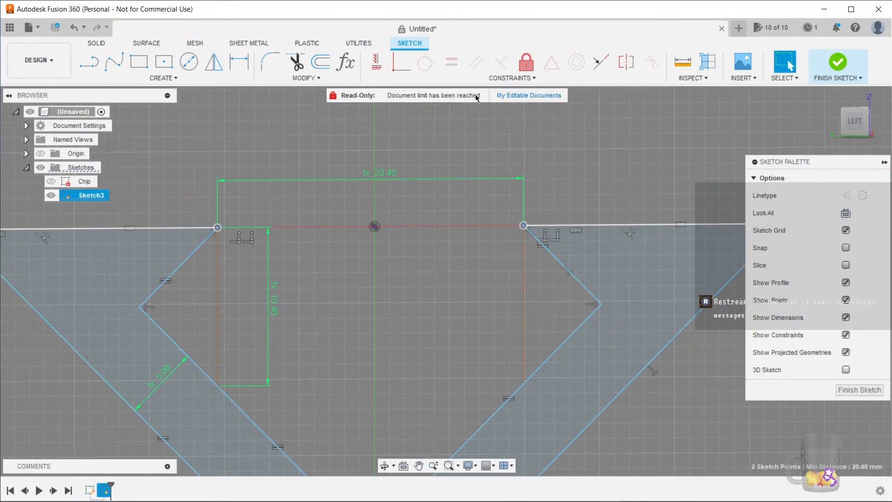
{"action": "left_click", "coordinate": [551, 64]}
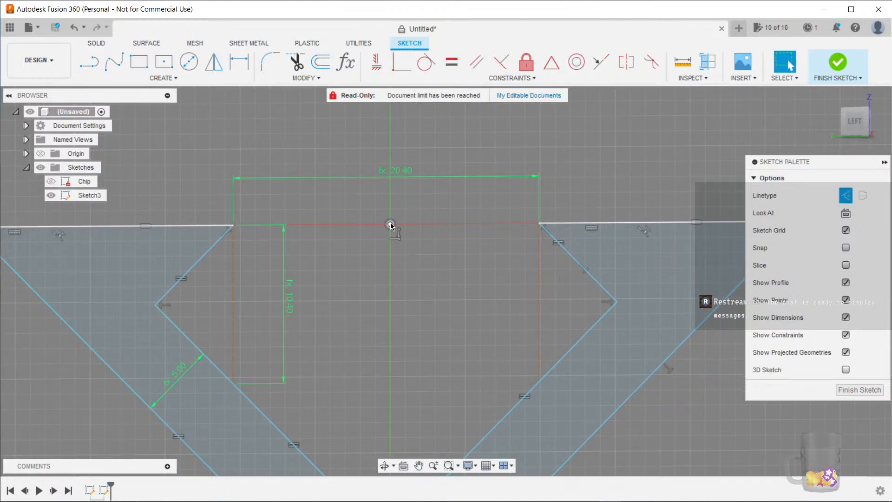
{"action": "scroll", "coordinate": [450, 238], "scroll_direction": "up", "scroll_amount": 2}
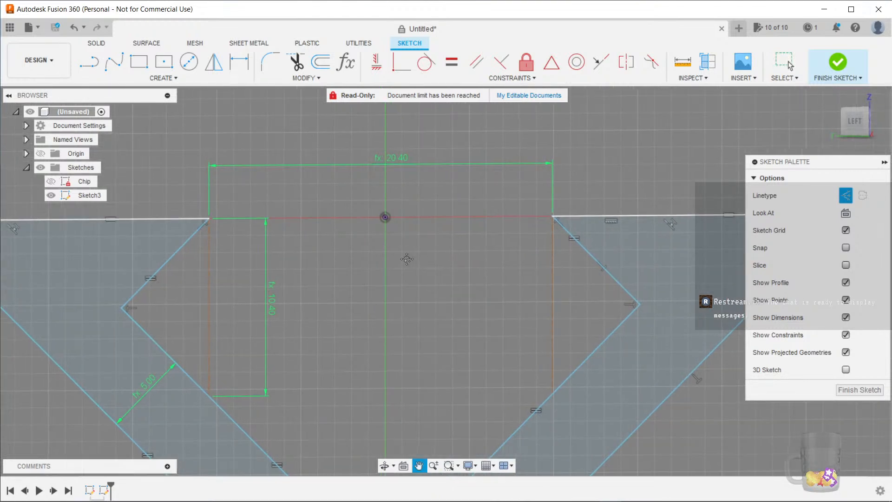
{"action": "middle_click_drag", "start_coordinate": [406, 258], "coordinate": [414, 268]}
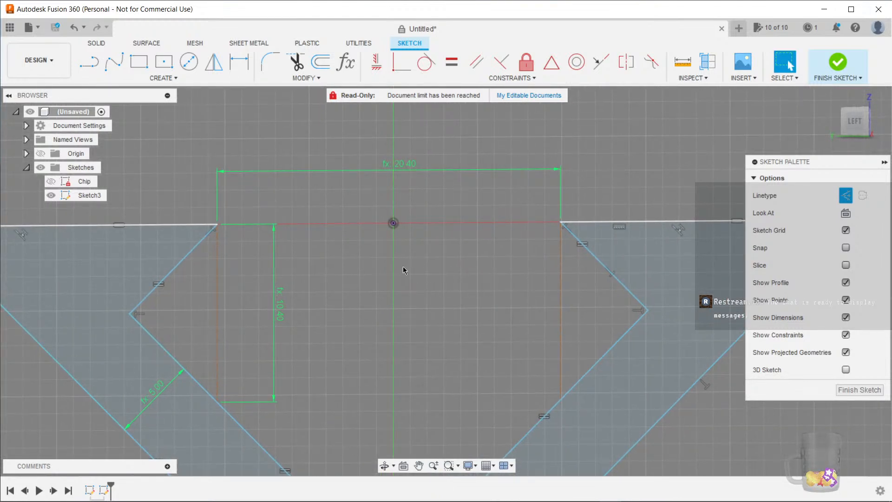
{"action": "key", "text": "l"}
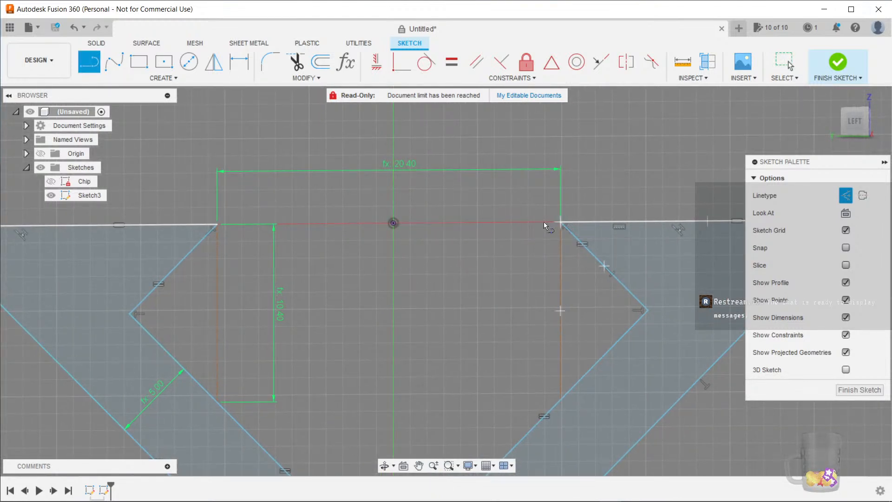
{"action": "left_click", "coordinate": [559, 221]}
{"action": "left_click", "coordinate": [218, 224]}
{"action": "key", "text": "Escape"}
Constrain the construction line's midpoint to the sketch origin
{"action": "left_click", "coordinate": [422, 223]}
{"action": "left_click", "coordinate": [552, 61]}
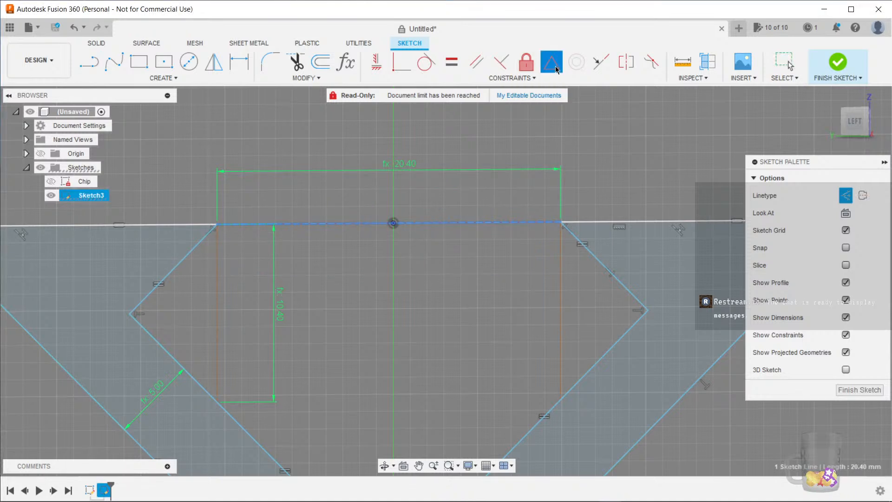
{"action": "left_click", "coordinate": [393, 224]}
{"action": "scroll", "coordinate": [445, 304], "scroll_direction": "down", "scroll_amount": 5}
{"action": "key", "text": "Escape"}
{"action": "middle_click_drag", "start_coordinate": [442, 300], "coordinate": [439, 182]}
{"action": "scroll", "coordinate": [437, 182], "scroll_direction": "up", "scroll_amount": 3}
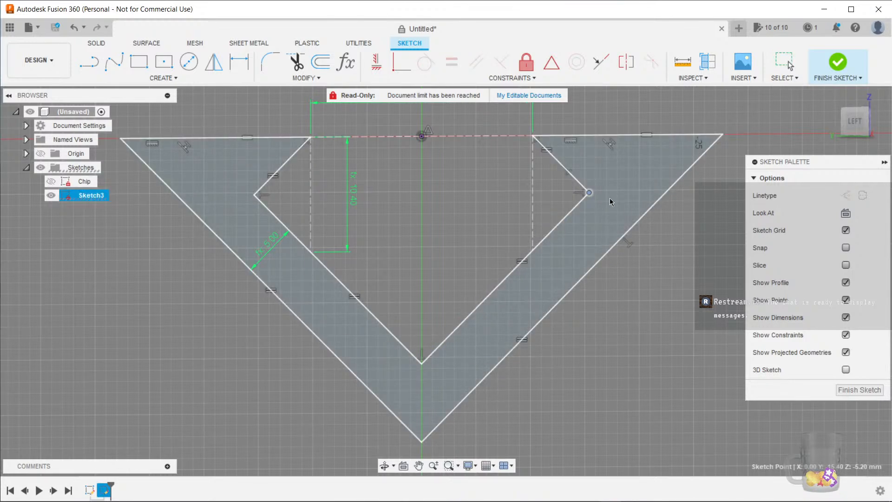
Drag the profile's edges and corners to check that the stand sketch is fully constrained
{"action": "left_click", "coordinate": [643, 333]}
{"action": "scroll", "coordinate": [612, 372], "scroll_direction": "down", "scroll_amount": 4}
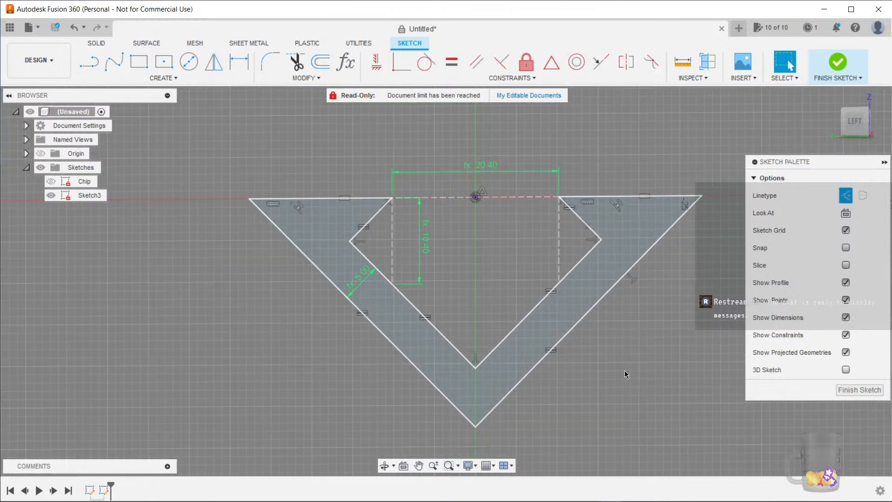
{"action": "middle_click_drag", "start_coordinate": [612, 372], "coordinate": [518, 338]}
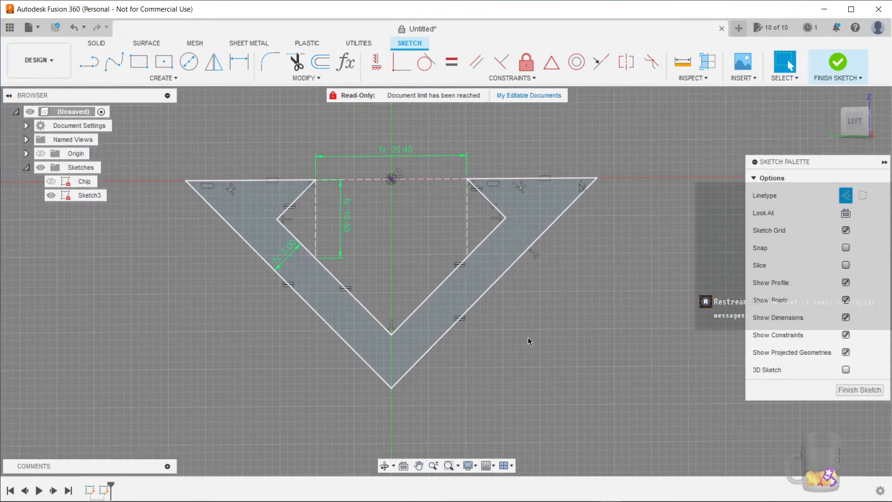
{"action": "scroll", "coordinate": [528, 337], "scroll_direction": "up", "scroll_amount": 1}
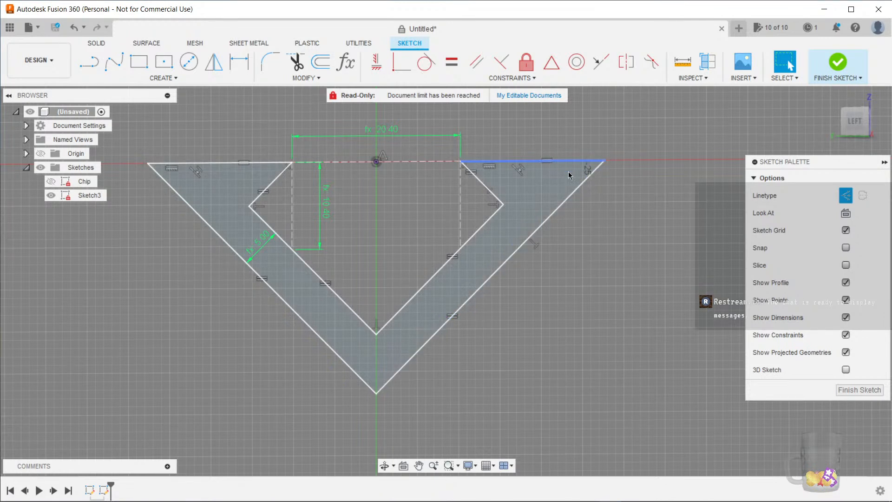
{"action": "mouse_move", "coordinate": [400, 206]}
{"action": "middle_mouse_down"}
{"action": "mouse_move", "coordinate": [419, 212]}
{"action": "mouse_move", "coordinate": [398, 225]}
{"action": "middle_mouse_up"}
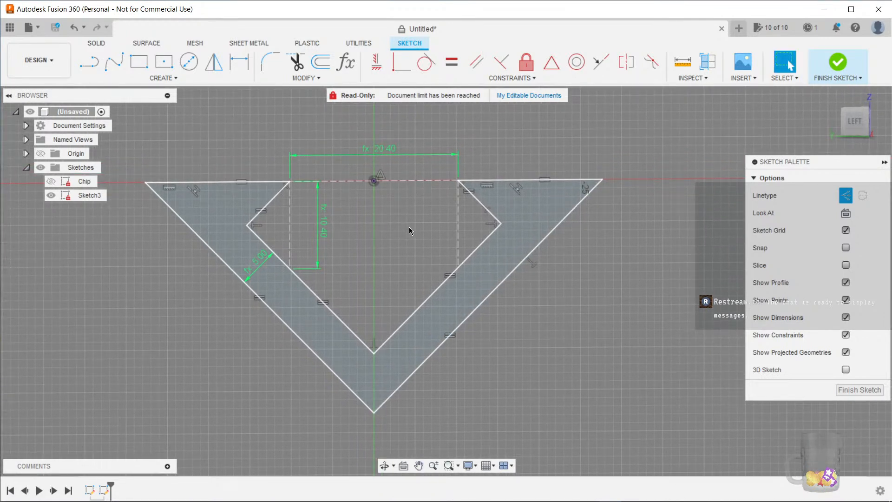
{"action": "middle_click_drag", "start_coordinate": [171, 186], "coordinate": [268, 194]}
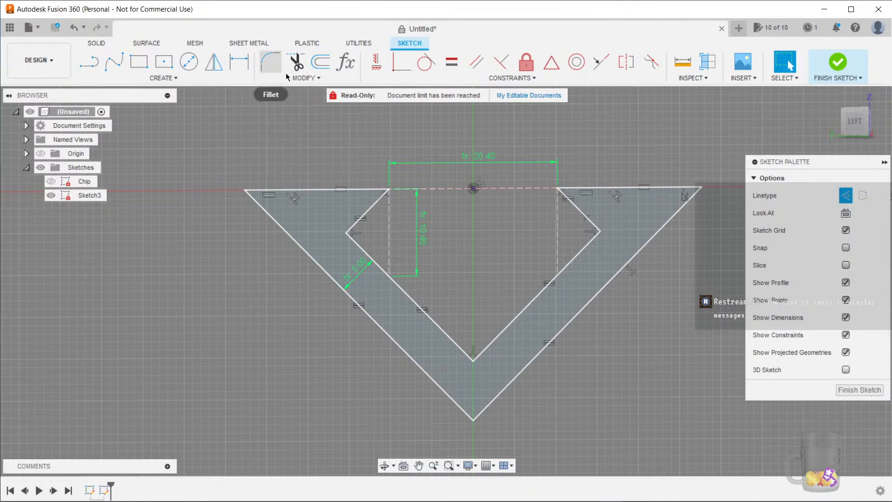
Try an equal-distance chamfer of Stand_Thickness on the V's top left outer corner, then undo it
{"action": "left_click", "coordinate": [306, 79]}
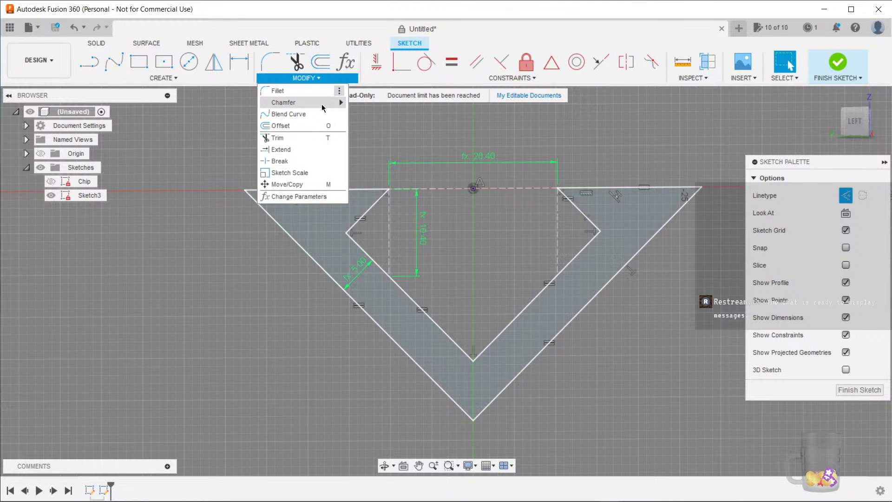
{"action": "mouse_move", "coordinate": [322, 108]}
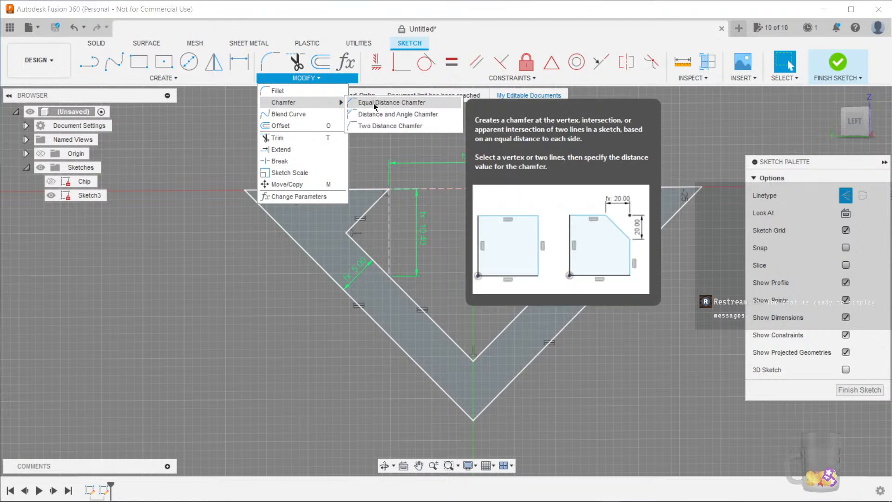
{"action": "left_click", "coordinate": [375, 103]}
{"action": "left_click", "coordinate": [244, 190]}
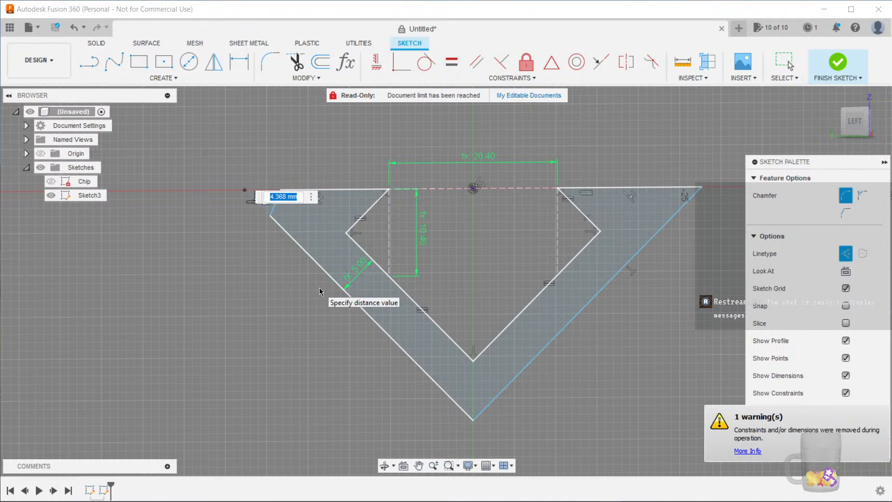
{"action": "type", "text": "stan"}
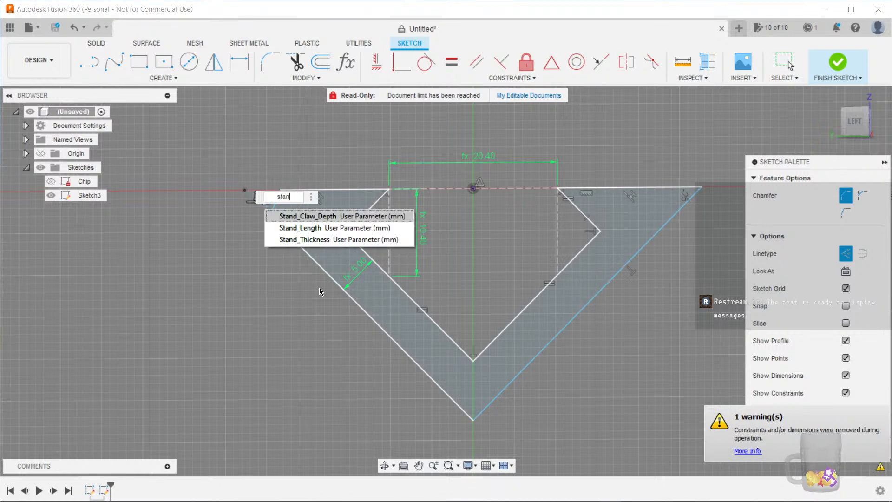
{"action": "key", "text": "Down"}
{"action": "key", "text": "Down"}
{"action": "key", "text": "Return"}
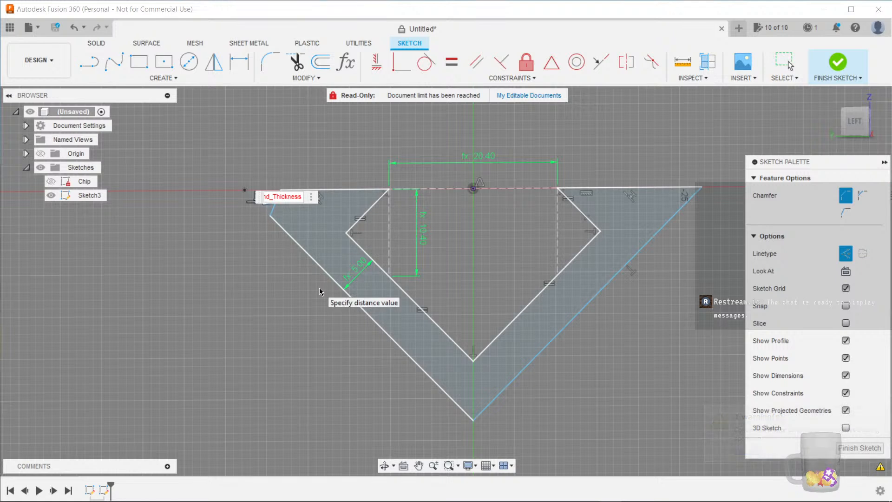
{"action": "key", "text": "Return"}
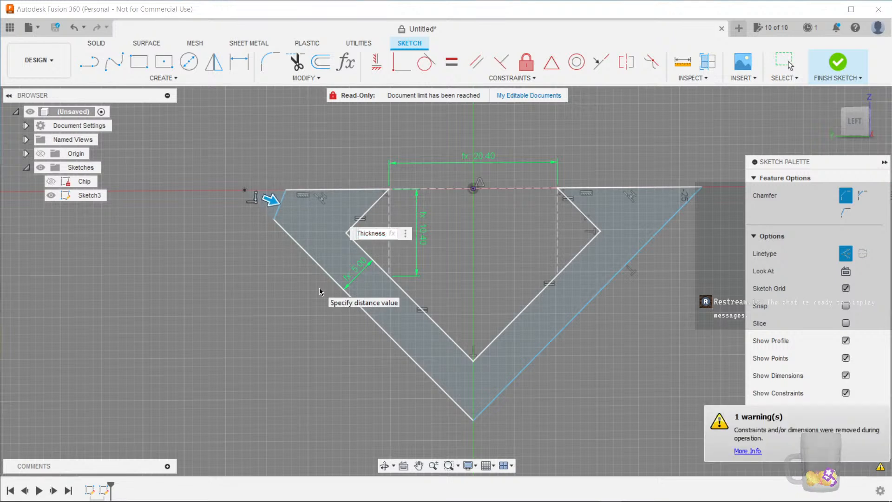
{"action": "key", "text": "Return"}
{"action": "mouse_move", "coordinate": [287, 337]}
{"action": "middle_mouse_down"}
{"action": "mouse_move", "coordinate": [253, 338]}
{"action": "mouse_move", "coordinate": [222, 357]}
{"action": "middle_mouse_up"}
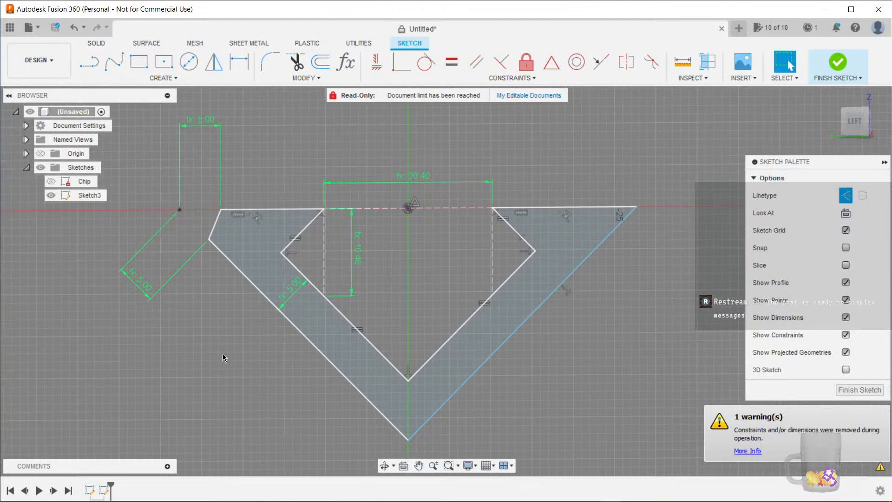
{"action": "key", "text": "ctrl+z"}
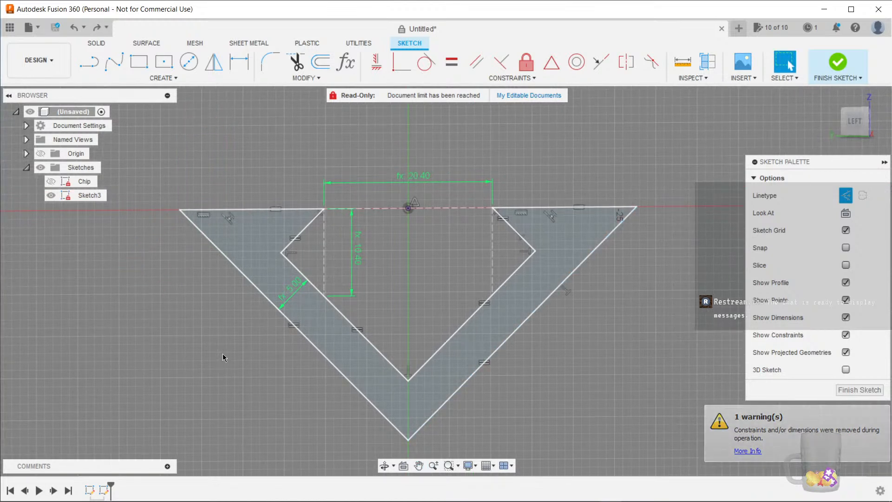
Rename the current sketch to Stand and finish the sketch
{"action": "middle_click_drag", "start_coordinate": [248, 359], "coordinate": [232, 337]}
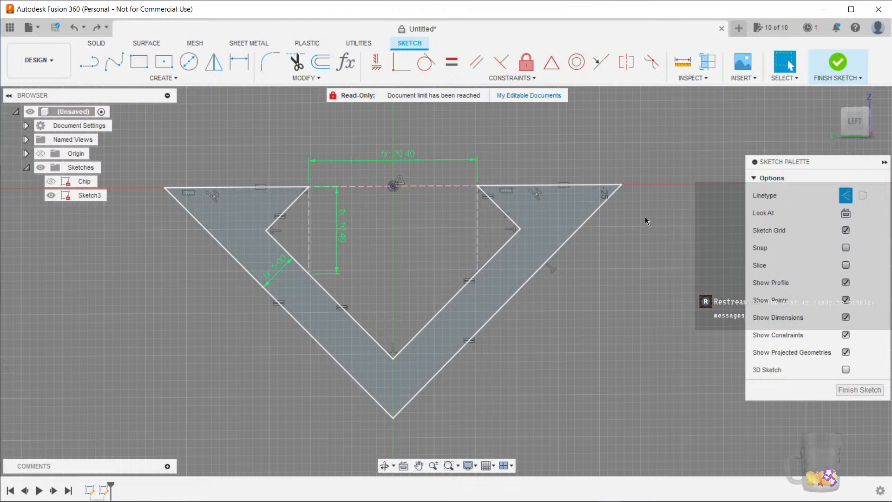
{"action": "mouse_move", "coordinate": [617, 266]}
{"action": "middle_mouse_down"}
{"action": "mouse_move", "coordinate": [646, 284]}
{"action": "mouse_move", "coordinate": [657, 302]}
{"action": "mouse_move", "coordinate": [637, 320]}
{"action": "mouse_move", "coordinate": [653, 318]}
{"action": "middle_mouse_up"}
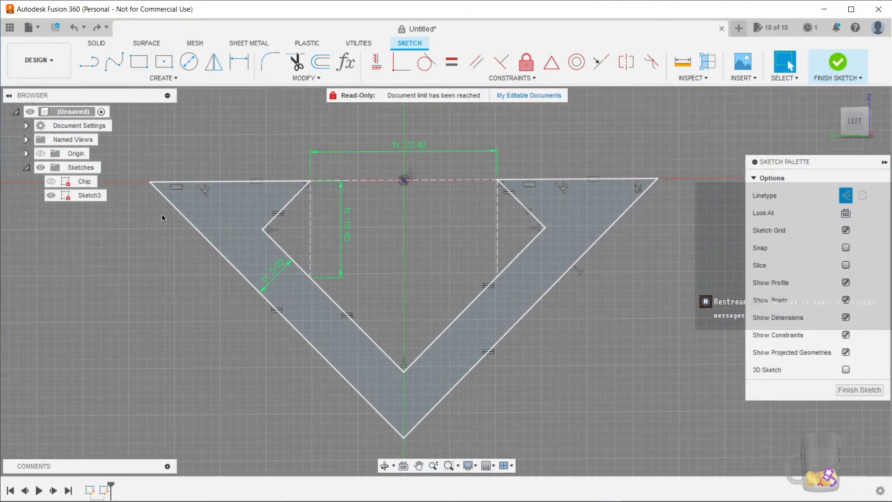
{"action": "double_click", "coordinate": [86, 196]}
{"action": "type", "text": "Stand"}
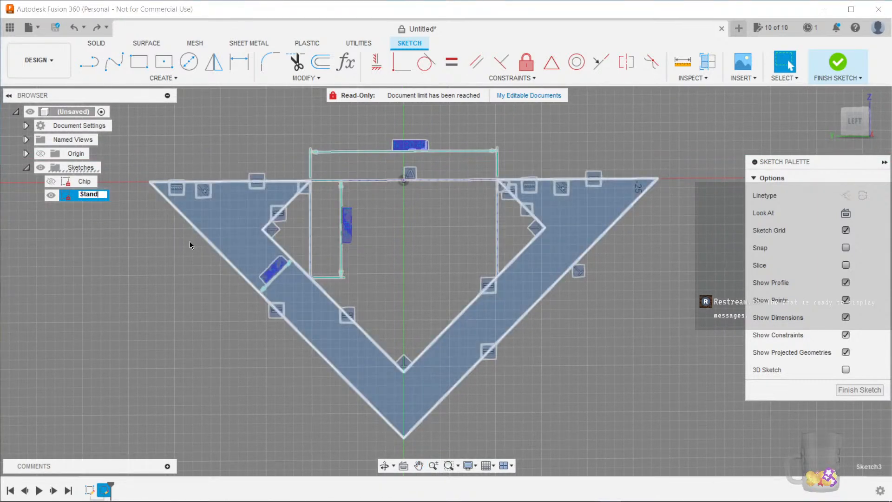
{"action": "key", "text": "Return"}
{"action": "left_click", "coordinate": [860, 390]}
{"action": "mouse_move", "coordinate": [210, 365]}
{"action": "middle_mouse_down", "text": "shift"}
{"action": "mouse_move", "coordinate": [196, 379]}
{"action": "mouse_move", "coordinate": [197, 372]}
{"action": "mouse_move", "coordinate": [212, 380]}
{"action": "middle_mouse_up", "text": "shift"}
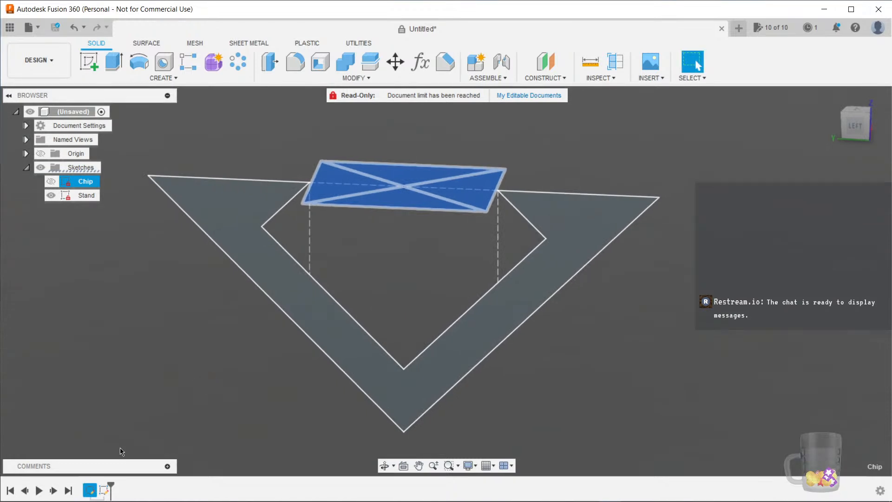
Delete the old Chip sketch from the timeline
{"action": "right_click", "coordinate": [91, 489]}
{"action": "left_click", "coordinate": [140, 406]}
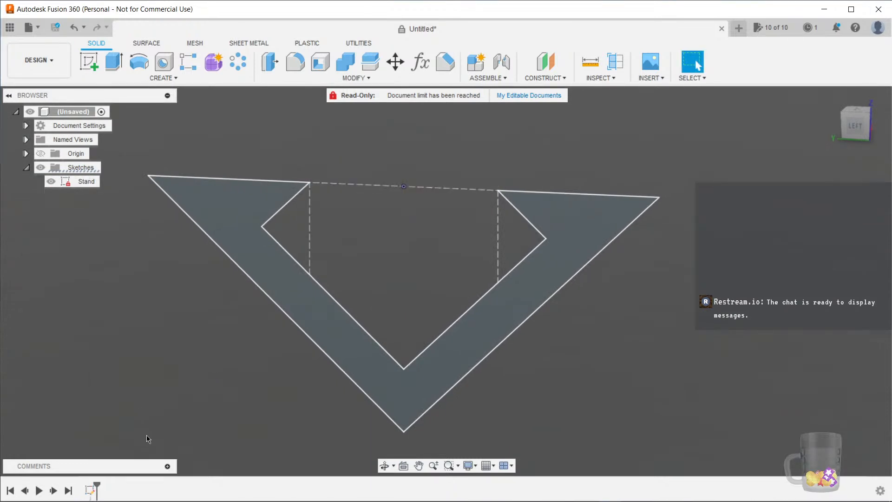
Create a new sketch on the same plane as the stand and rename it Chip
{"action": "left_click", "coordinate": [88, 61]}
{"action": "left_click", "coordinate": [384, 260]}
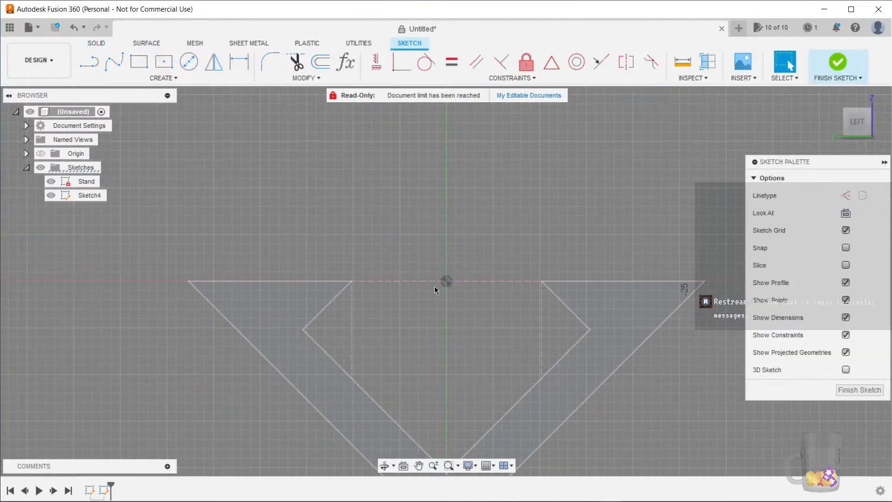
{"action": "left_click", "coordinate": [95, 195]}
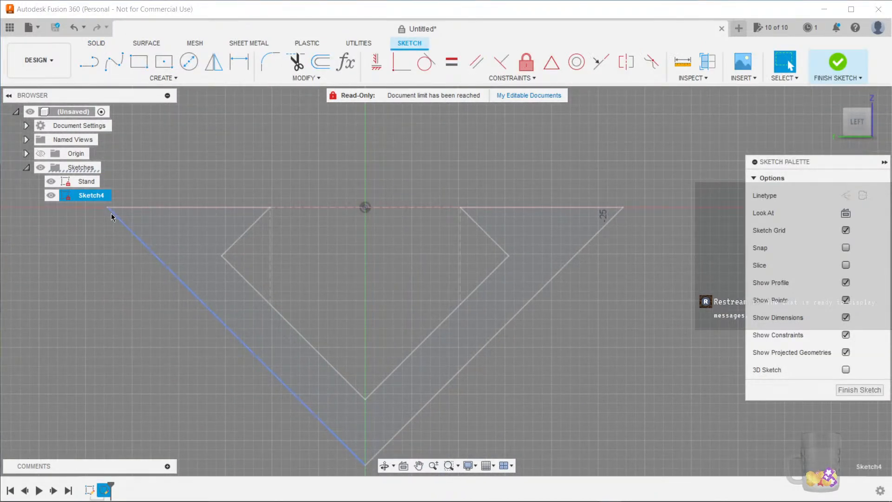
{"action": "key", "text": "F2"}
{"action": "type", "text": "Chip"}
{"action": "key", "text": "Return"}
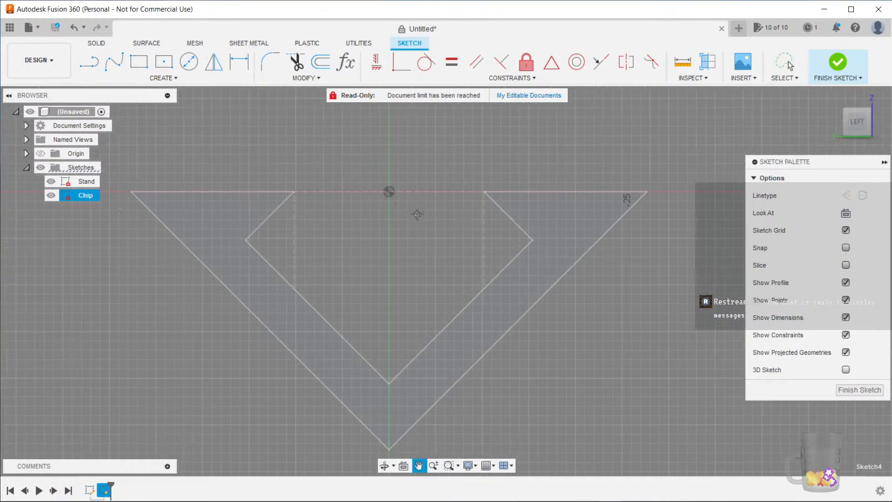
Draw a horizontal line along the stand's top edge between the two inner corners of the slot
{"action": "scroll", "coordinate": [400, 245], "scroll_direction": "up", "scroll_amount": 2}
{"action": "middle_click_drag", "start_coordinate": [409, 242], "coordinate": [394, 245]}
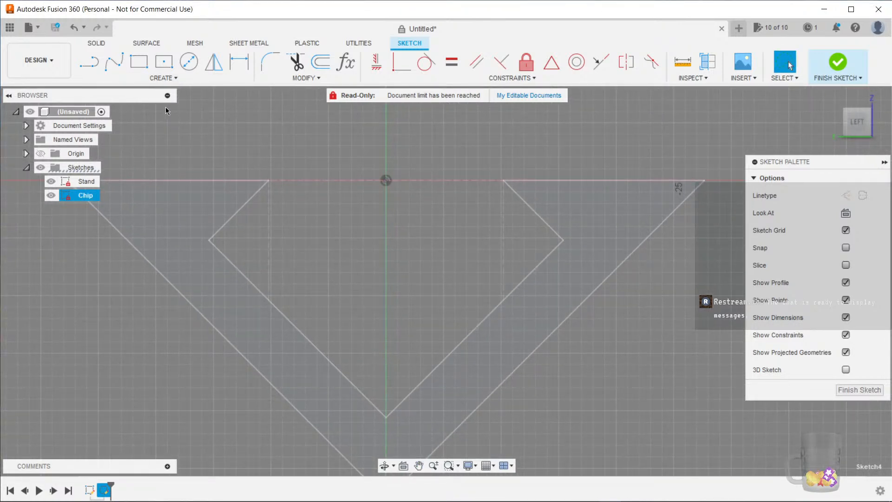
{"action": "left_click", "coordinate": [100, 66]}
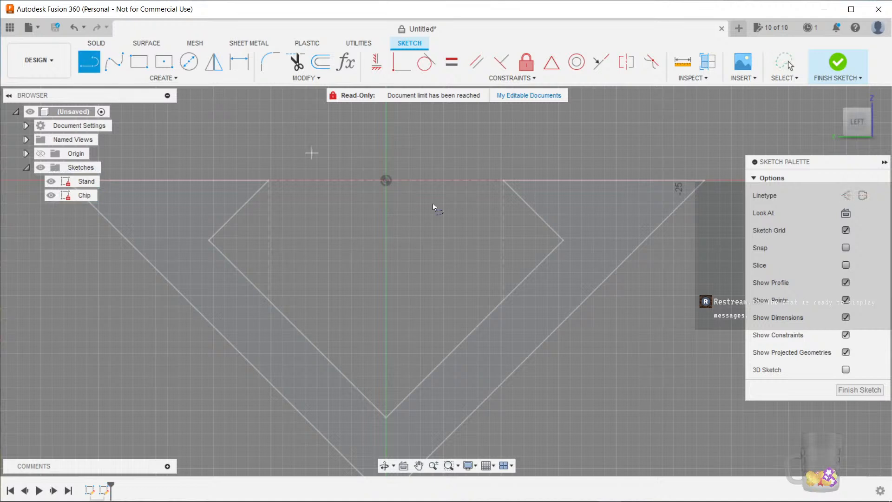
{"action": "left_click", "coordinate": [296, 181]}
{"action": "left_click", "coordinate": [478, 181]}
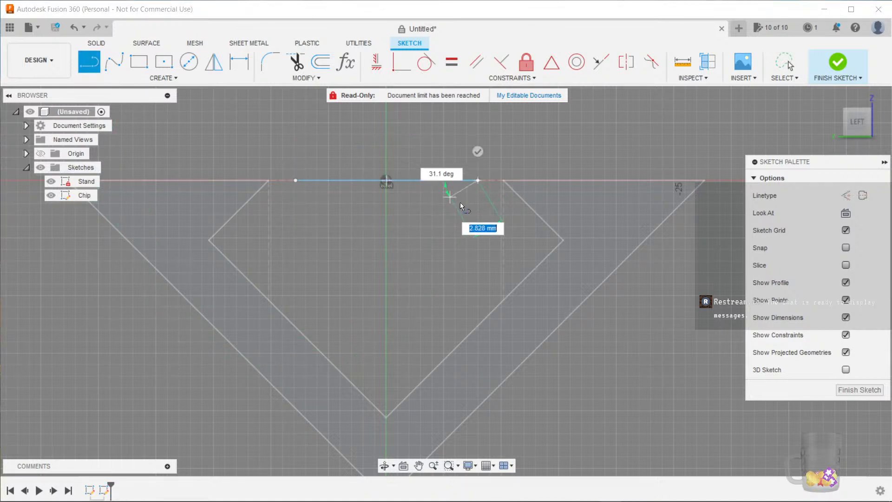
{"action": "scroll", "coordinate": [461, 263], "scroll_direction": "up", "scroll_amount": 2}
{"action": "key", "text": "Escape"}
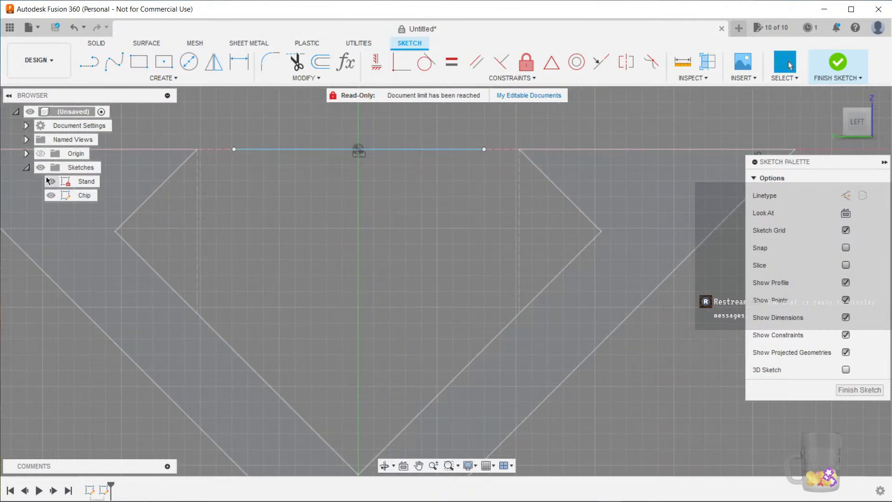
Hide the Stand sketch so only the new chip geometry shows
{"action": "left_click", "coordinate": [47, 184]}
{"action": "left_click", "coordinate": [49, 183]}
{"action": "scroll", "coordinate": [494, 281], "scroll_direction": "down", "scroll_amount": 1}
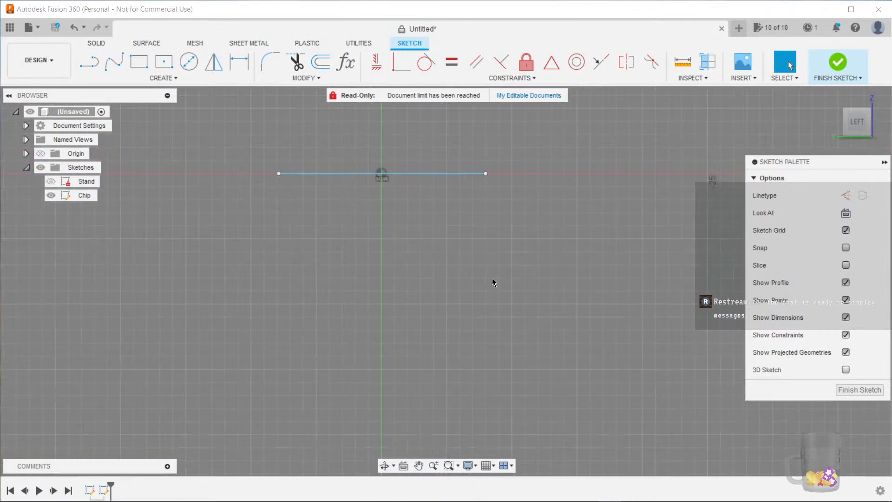
{"action": "middle_click_drag", "start_coordinate": [494, 281], "coordinate": [519, 260]}
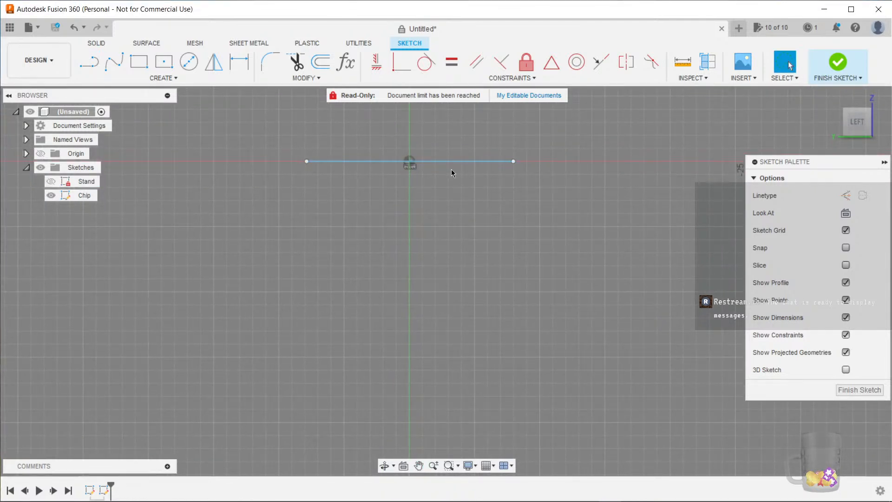
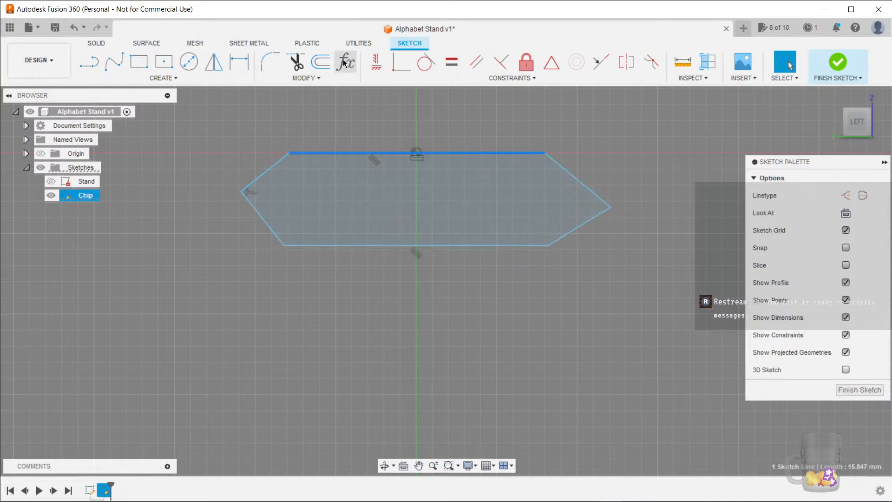
Open the user parameters list to review the chip and stand parameters
{"action": "left_click", "coordinate": [343, 62]}
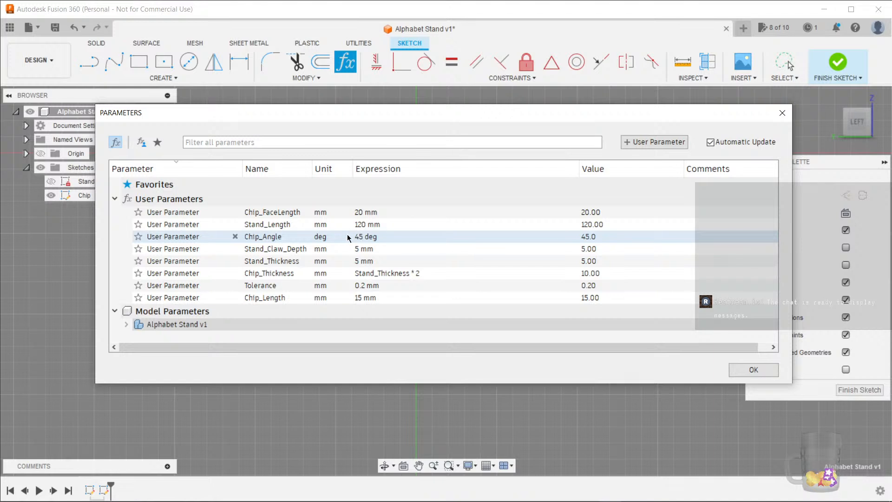
{"action": "left_click", "coordinate": [748, 374]}
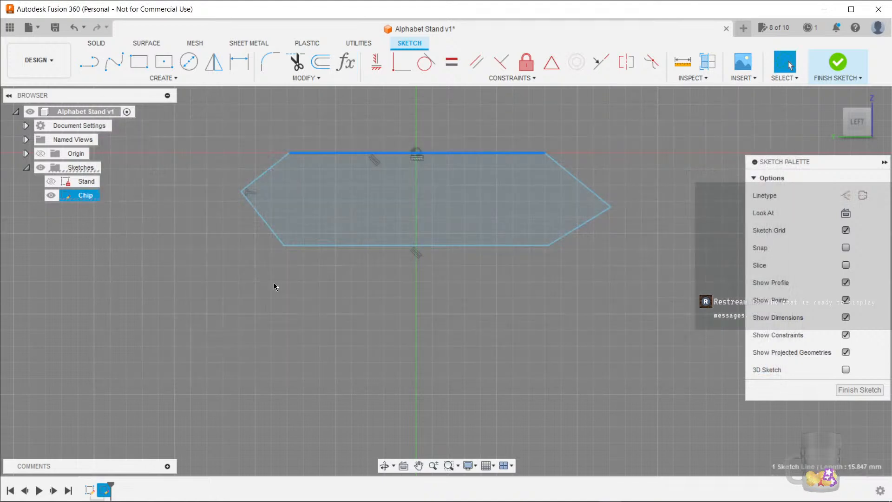
Show the Stand sketch temporarily to compare it with the chip outline, and hide it again
{"action": "left_click", "coordinate": [291, 154]}
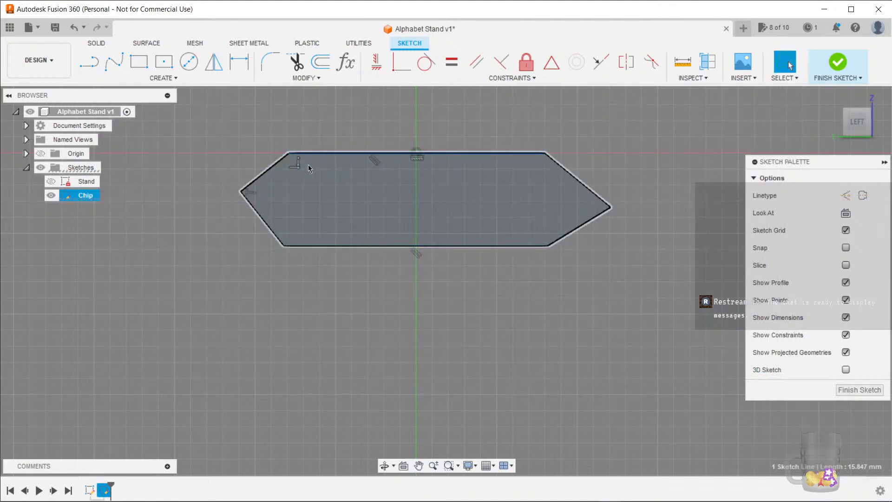
{"action": "scroll", "coordinate": [443, 305], "scroll_direction": "down", "scroll_amount": 3}
{"action": "left_click", "coordinate": [50, 183]}
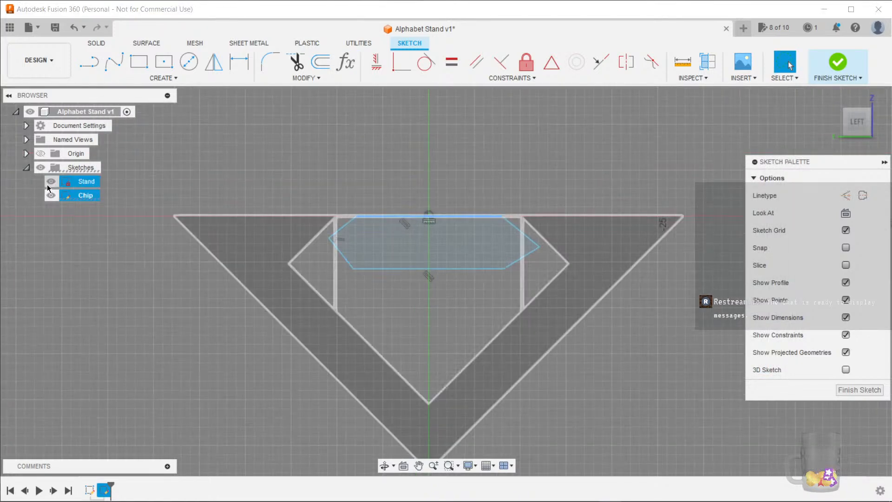
{"action": "scroll", "coordinate": [227, 332], "scroll_direction": "down", "scroll_amount": 1}
{"action": "middle_click_drag", "start_coordinate": [213, 341], "coordinate": [190, 304]}
{"action": "key", "text": "Escape"}
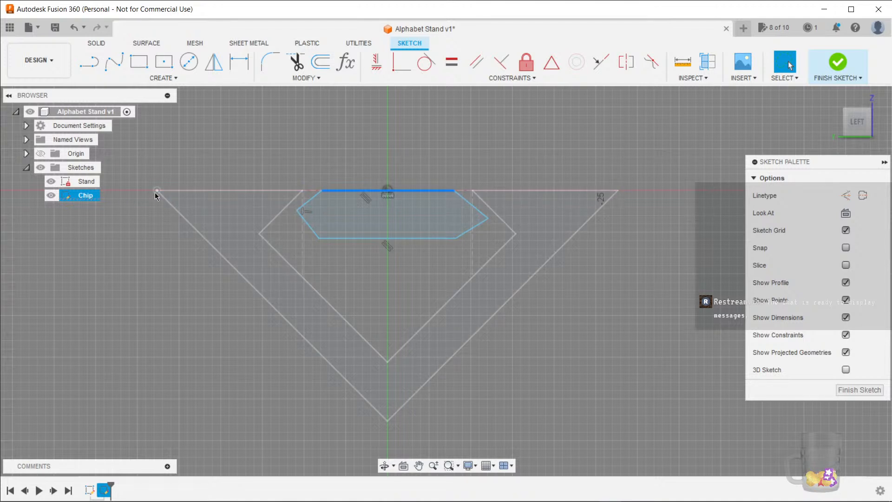
{"action": "left_click", "coordinate": [262, 298]}
{"action": "scroll", "coordinate": [244, 337], "scroll_direction": "up", "scroll_amount": 5}
{"action": "scroll", "coordinate": [248, 316], "scroll_direction": "down", "scroll_amount": 5}
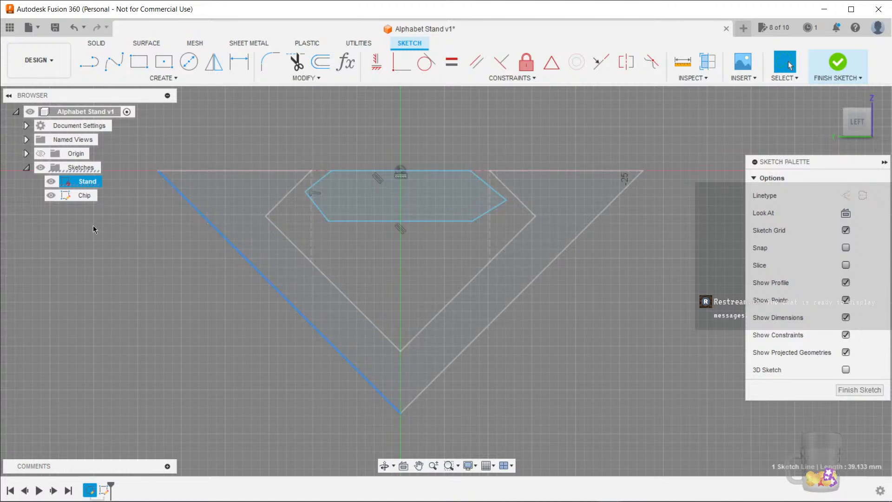
{"action": "left_click", "coordinate": [51, 182]}
{"action": "scroll", "coordinate": [358, 230], "scroll_direction": "up", "scroll_amount": 3}
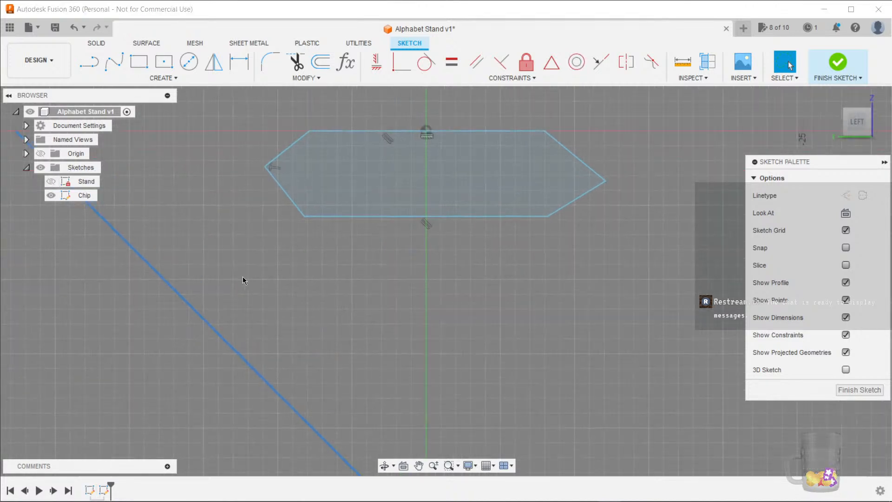
Dimension the angle between the chip's top edge and upper-left slanted edge as Chip_Angle
{"action": "middle_click_drag", "start_coordinate": [302, 270], "coordinate": [274, 341]}
{"action": "left_click", "coordinate": [289, 202]}
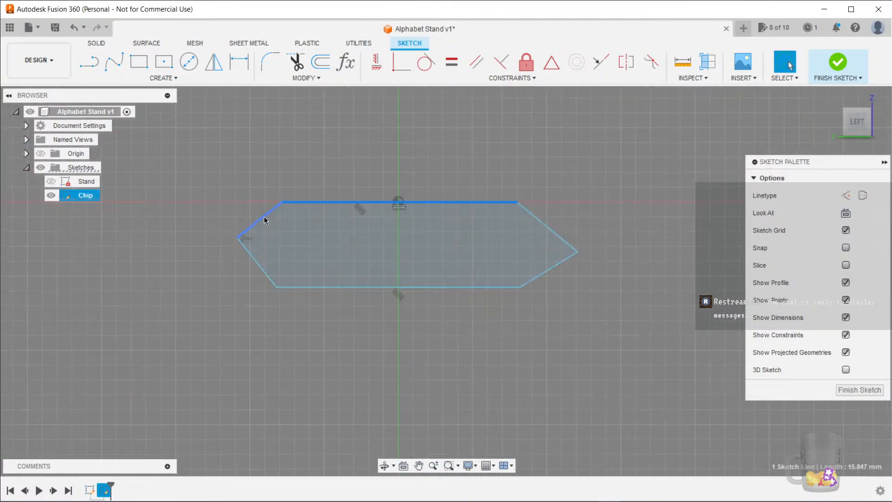
{"action": "left_click", "coordinate": [264, 216]}
{"action": "key", "text": "d"}
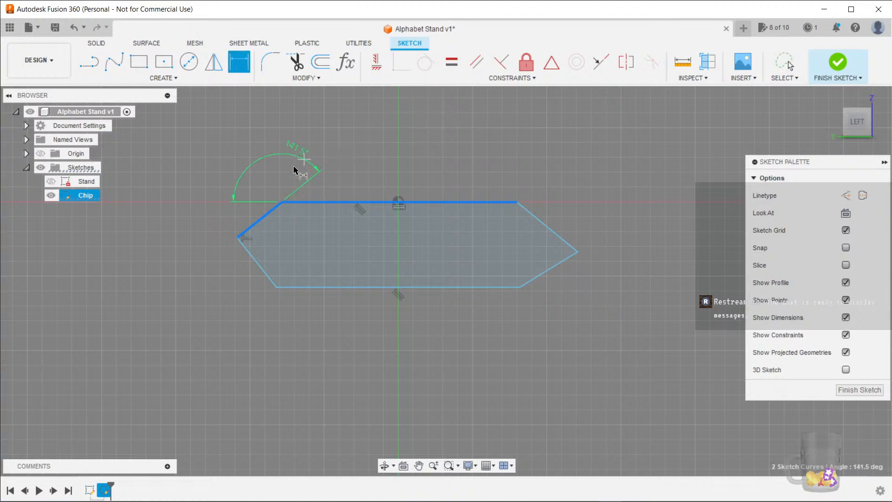
{"action": "left_click", "coordinate": [295, 228]}
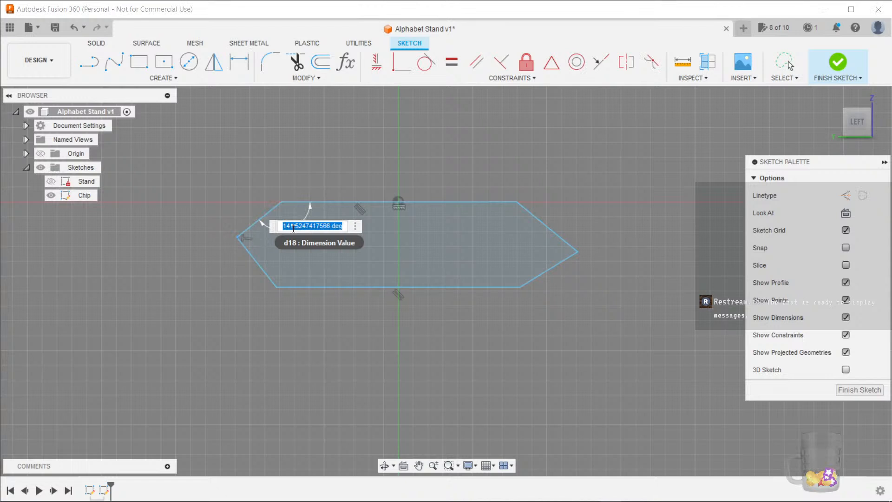
{"action": "type", "text": "Chip_Angle"}
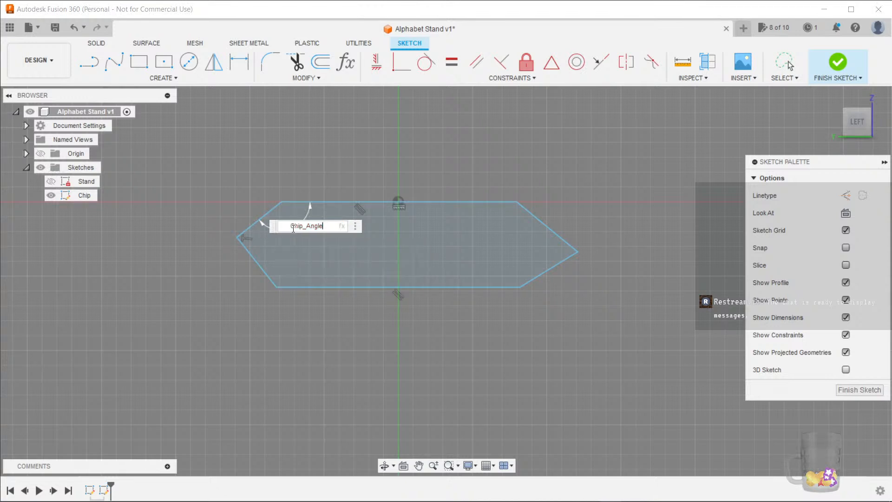
{"action": "key", "text": "Return"}
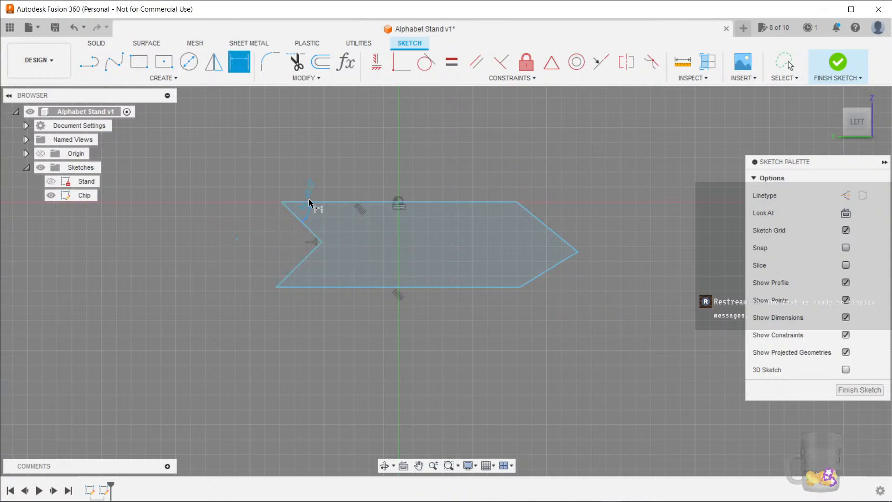
Dimension the angle between the top edge and the upper-right slanted edge as Chip_Angle
{"action": "left_click", "coordinate": [511, 203]}
{"action": "left_click", "coordinate": [534, 216]}
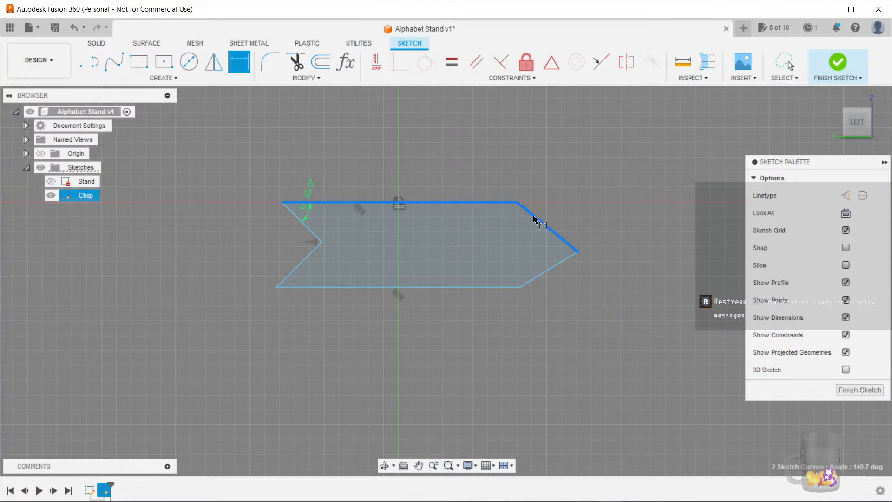
{"action": "left_click", "coordinate": [497, 223]}
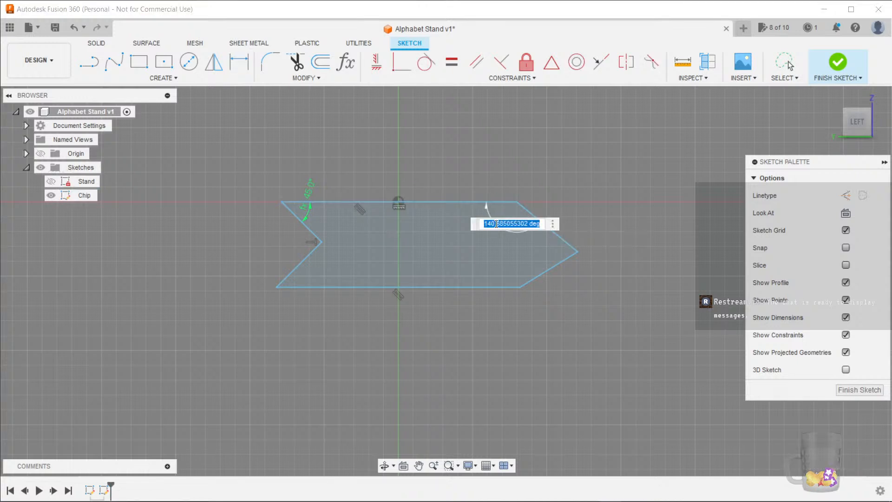
{"action": "type", "text": "chi"}
{"action": "key", "text": "Return"}
{"action": "key", "text": "Return"}
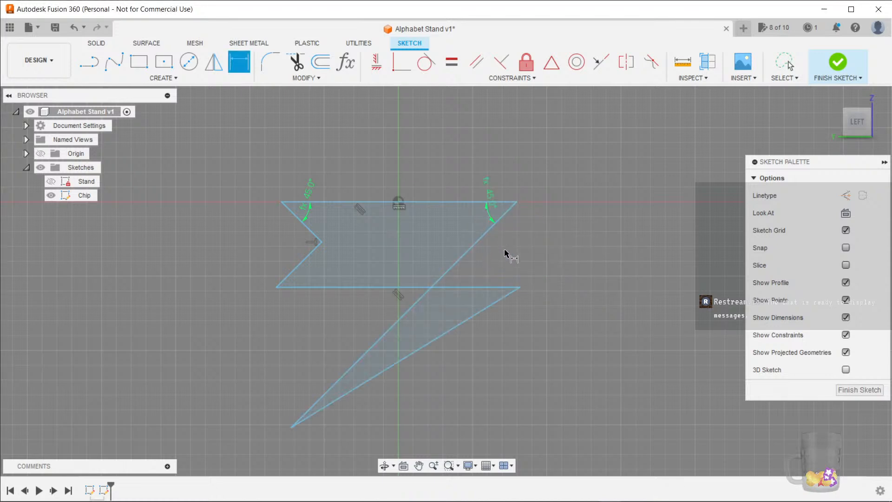
Set the right angle dimension to 180-Chip_Angle
{"action": "left_click", "coordinate": [489, 213]}
{"action": "double_click", "coordinate": [489, 211]}
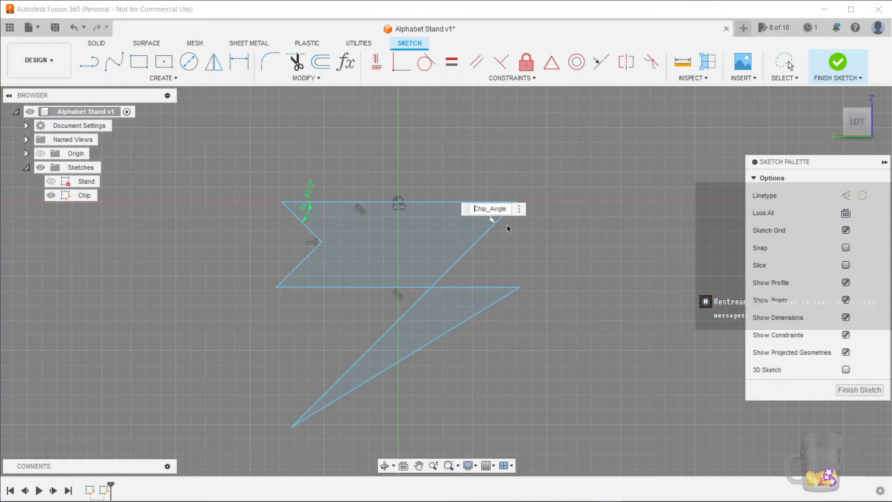
{"action": "type", "text": "180-"}
{"action": "key", "text": "Return"}
Set the left angle dimension to 180-Chip_Angle
{"action": "key", "text": "d"}
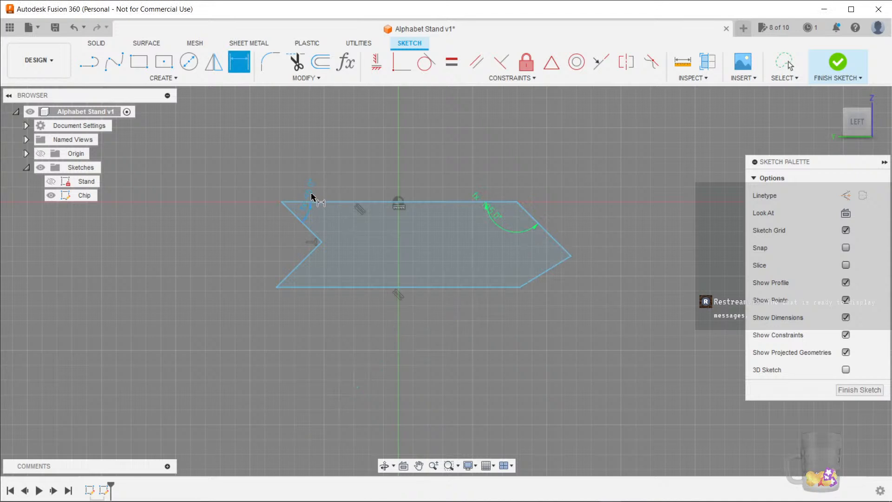
{"action": "double_click", "coordinate": [311, 195]}
{"action": "key", "text": "Home"}
{"action": "type", "text": "180-"}
{"action": "key", "text": "Return"}
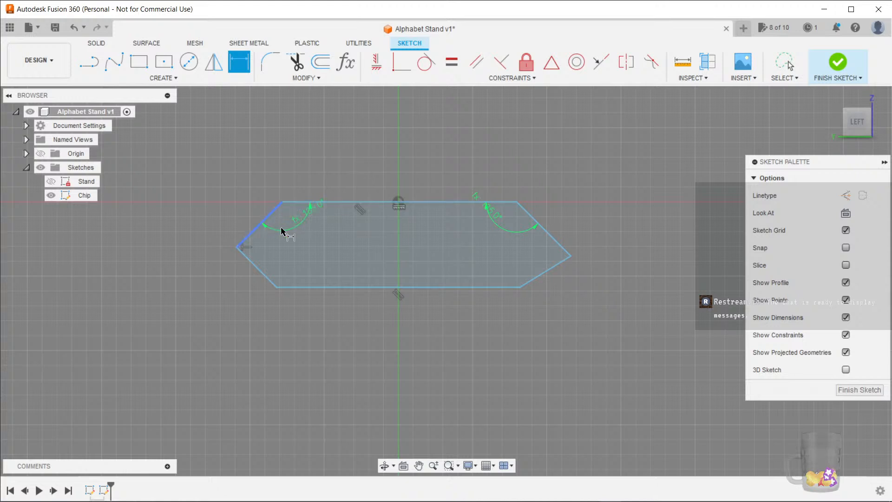
Constrain the upper-left and upper-right slanted edges to be equal
{"action": "mouse_move", "coordinate": [597, 300]}
{"action": "middle_mouse_down"}
{"action": "mouse_move", "coordinate": [584, 304]}
{"action": "mouse_move", "coordinate": [593, 312]}
{"action": "middle_mouse_up"}
{"action": "scroll", "coordinate": [492, 315], "scroll_direction": "up", "scroll_amount": 2}
{"action": "middle_click_drag", "start_coordinate": [405, 356], "coordinate": [434, 363]}
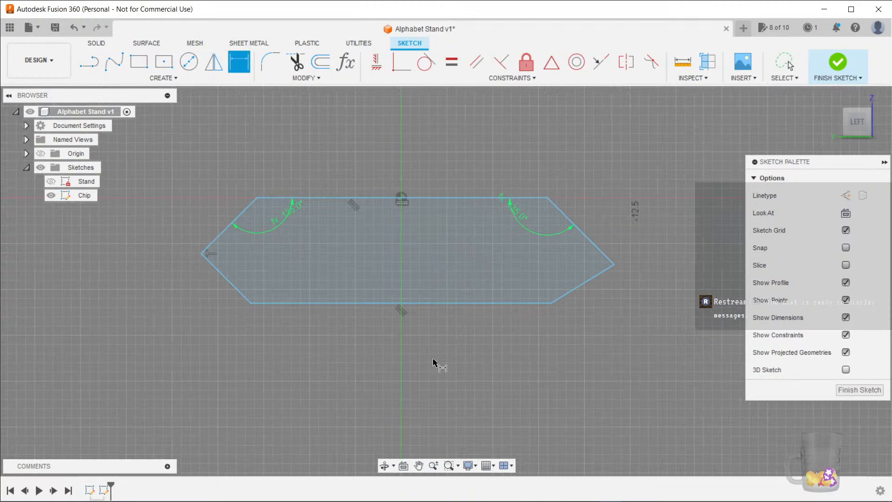
{"action": "key", "text": "Escape"}
{"action": "left_click", "coordinate": [229, 226]}
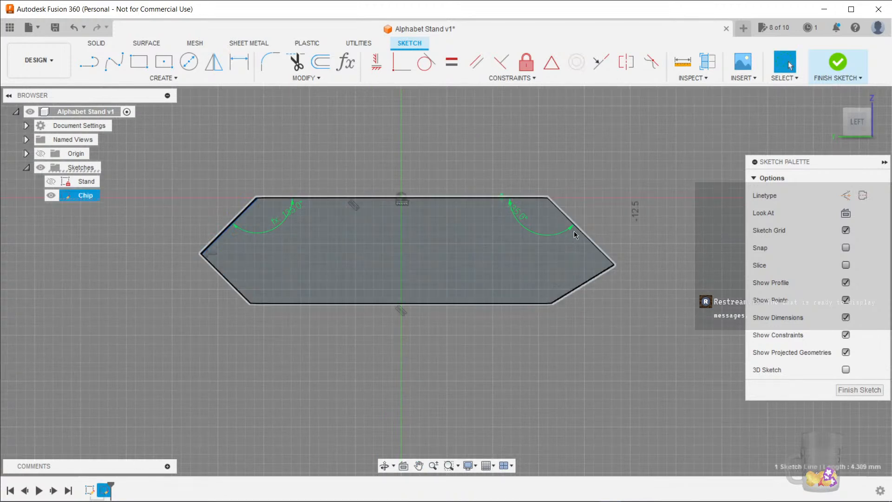
{"action": "left_click", "coordinate": [582, 233], "text": "shift"}
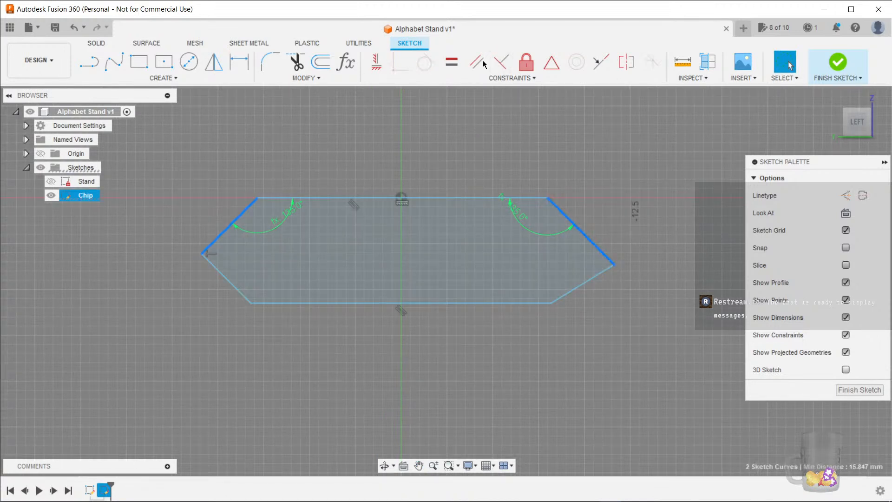
{"action": "left_click", "coordinate": [450, 63]}
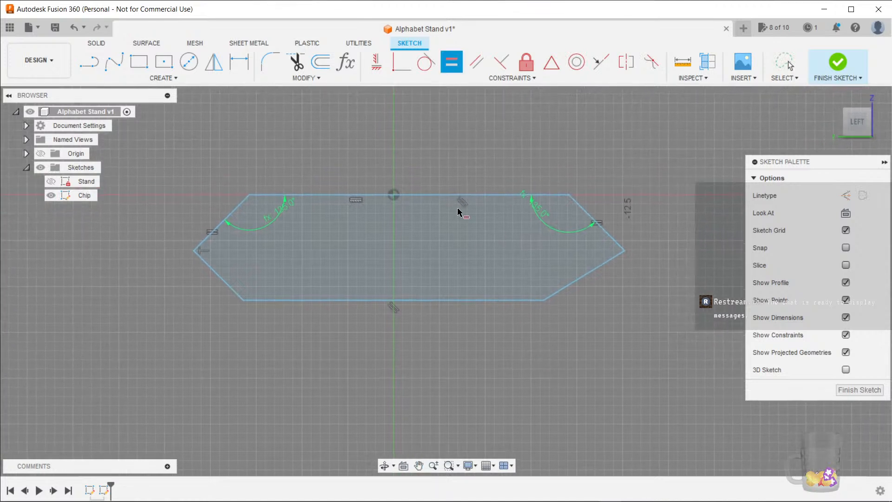
{"action": "left_click", "coordinate": [433, 195]}
{"action": "key", "text": "Escape"}
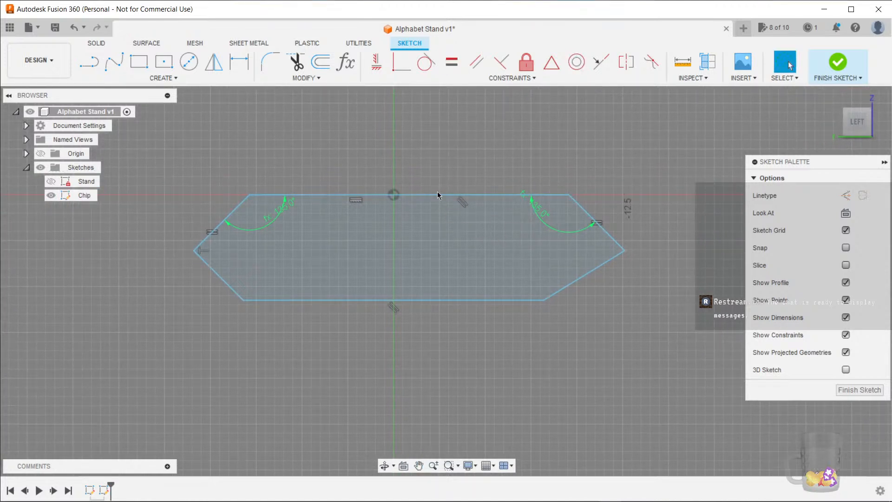
Constrain the midpoint of the chip's top edge to the origin
{"action": "left_click", "coordinate": [437, 196]}
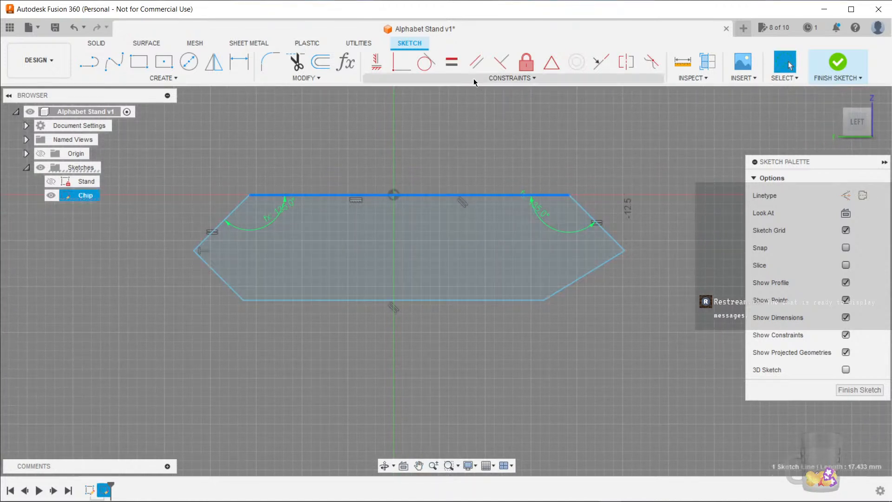
{"action": "left_click", "coordinate": [551, 63]}
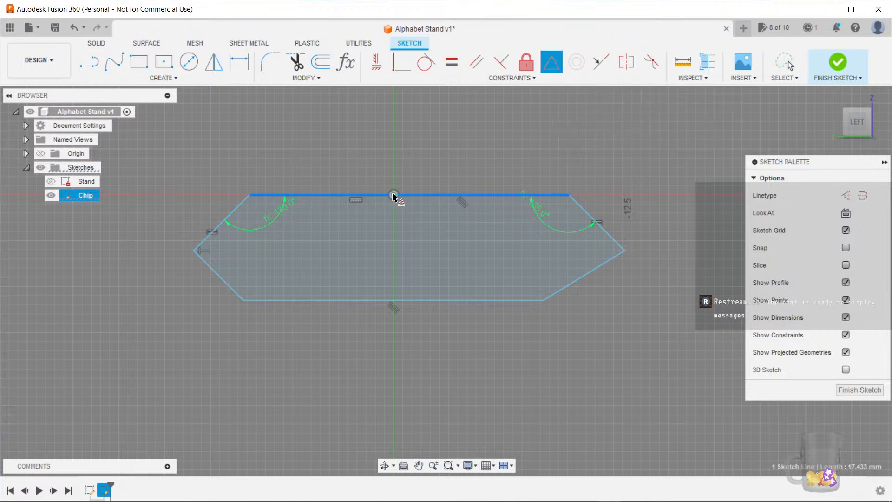
{"action": "left_click", "coordinate": [392, 196]}
{"action": "key", "text": "Escape"}
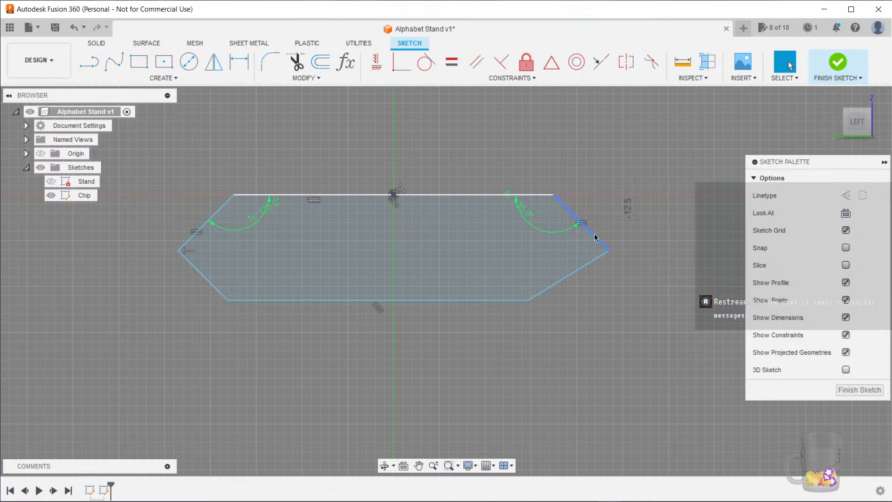
Make the lower-left and lower-right slanted edges perpendicular
{"action": "left_click", "coordinate": [190, 252]}
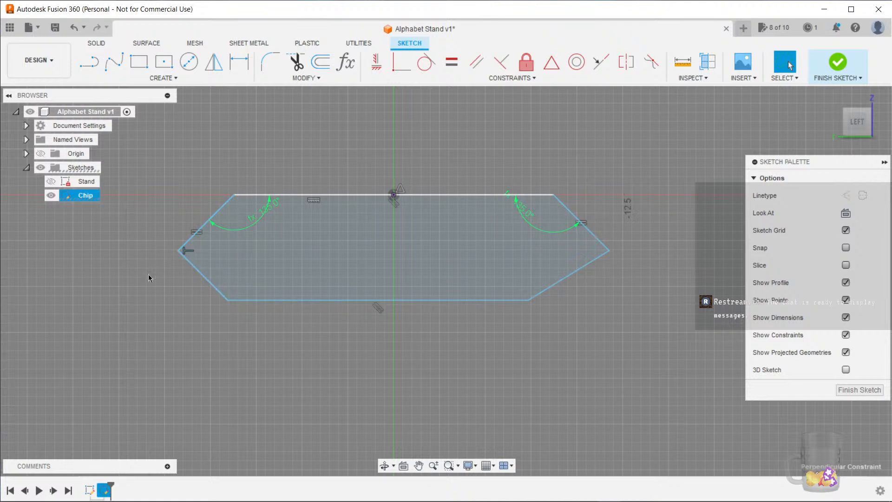
{"action": "left_click", "coordinate": [597, 263]}
{"action": "left_click", "coordinate": [598, 263], "text": "ctrl"}
{"action": "left_click", "coordinate": [501, 62]}
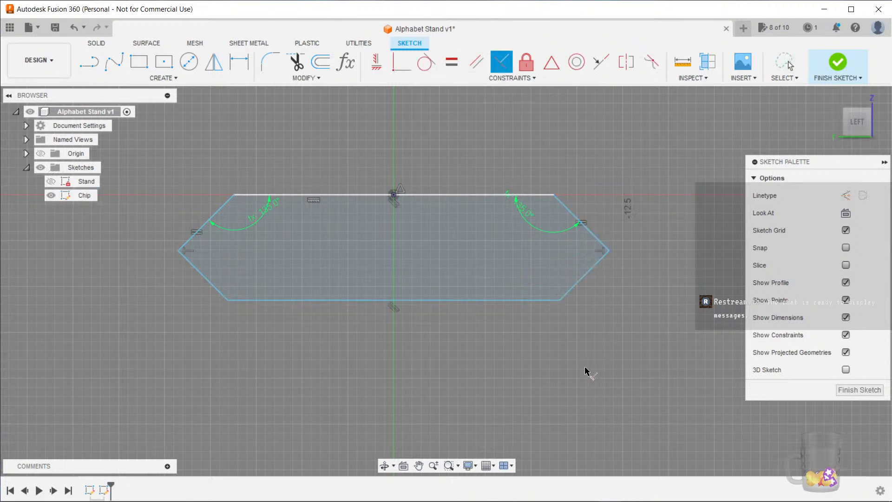
{"action": "key", "text": "Escape"}
Constrain the chip's top and bottom edges to be equal
{"action": "left_click", "coordinate": [378, 300]}
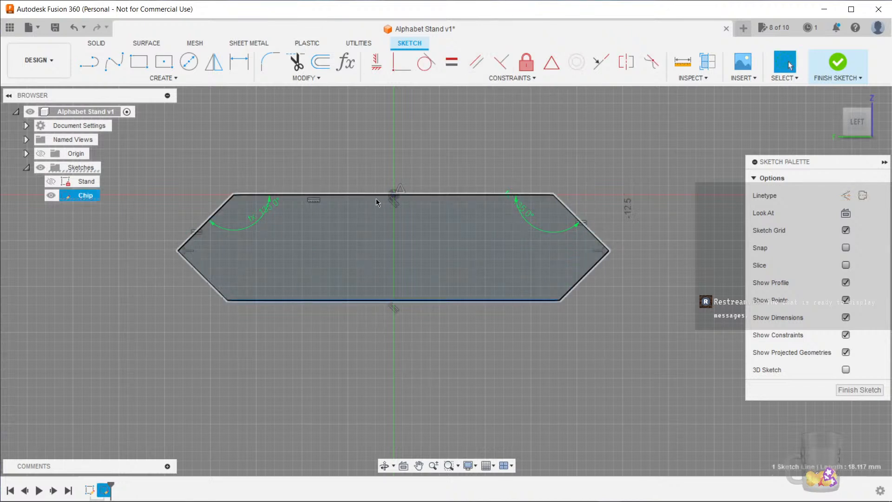
{"action": "middle_click_drag", "start_coordinate": [347, 367], "coordinate": [359, 364]}
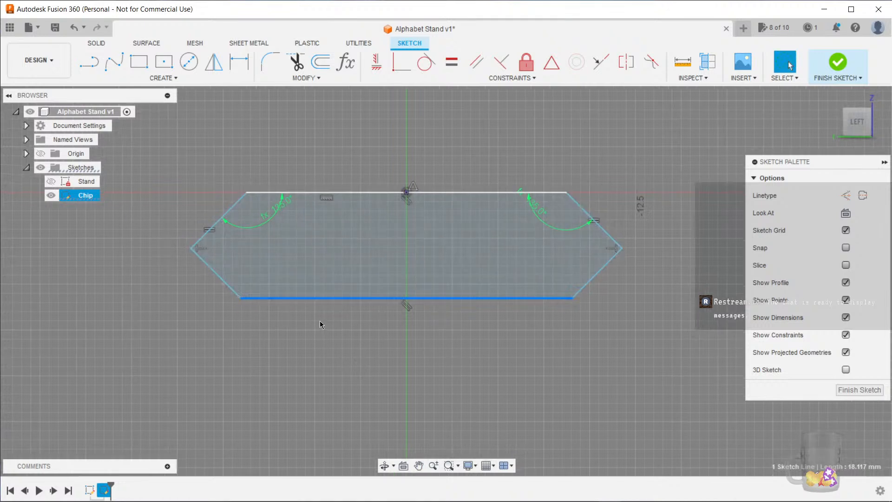
{"action": "left_click", "coordinate": [358, 193], "text": "ctrl"}
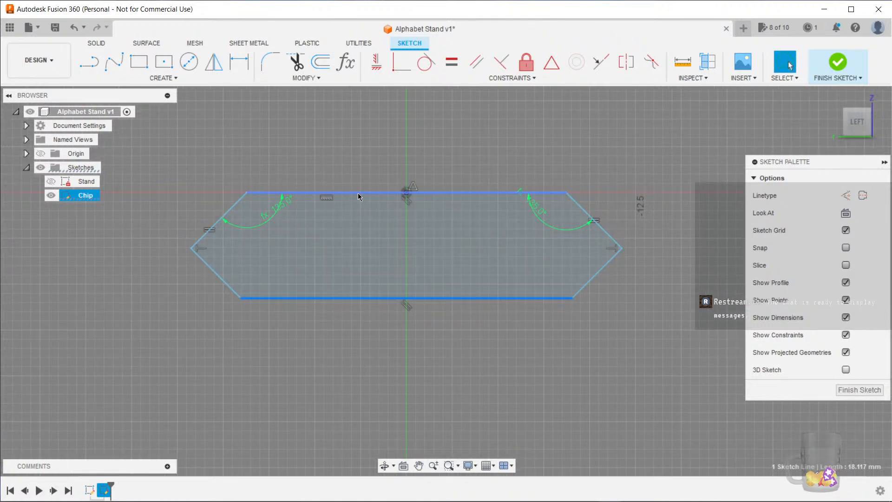
{"action": "left_click", "coordinate": [451, 61]}
{"action": "key", "text": "Escape"}
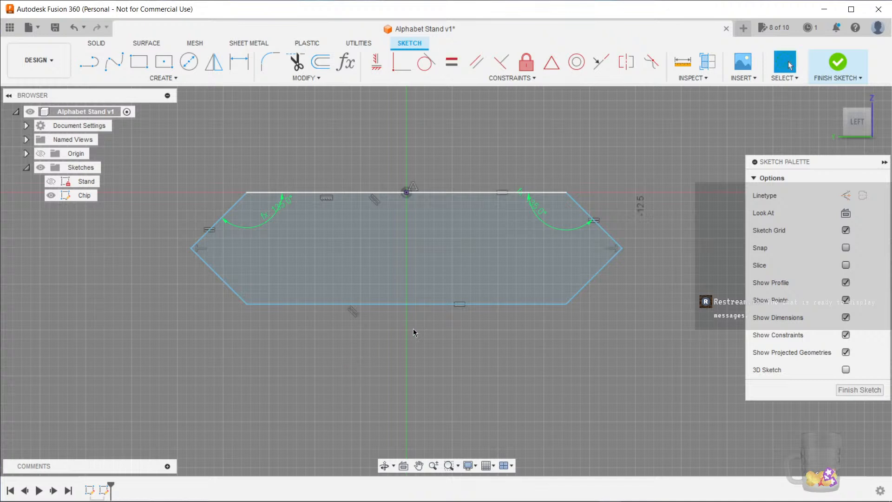
Constrain the upper-left and lower-left slanted edges to be equal
{"action": "middle_click_drag", "start_coordinate": [521, 344], "coordinate": [512, 345]}
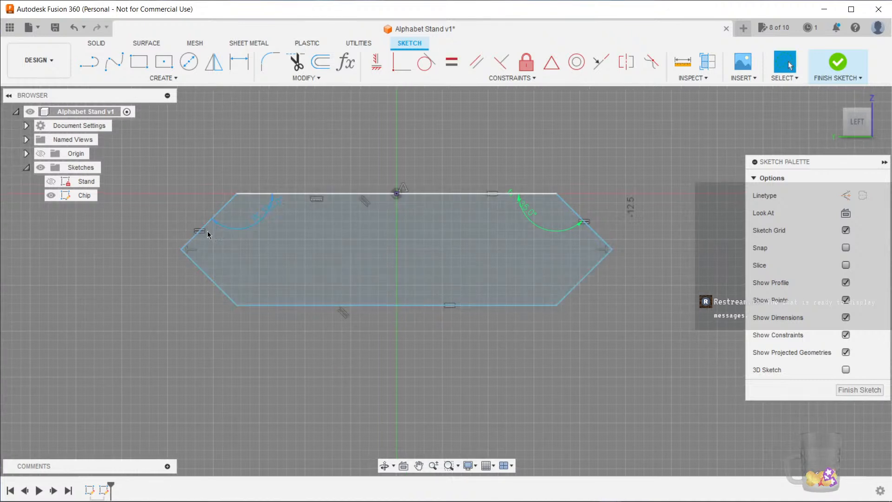
{"action": "left_click", "coordinate": [210, 226]}
{"action": "left_click", "coordinate": [208, 277], "text": "shift"}
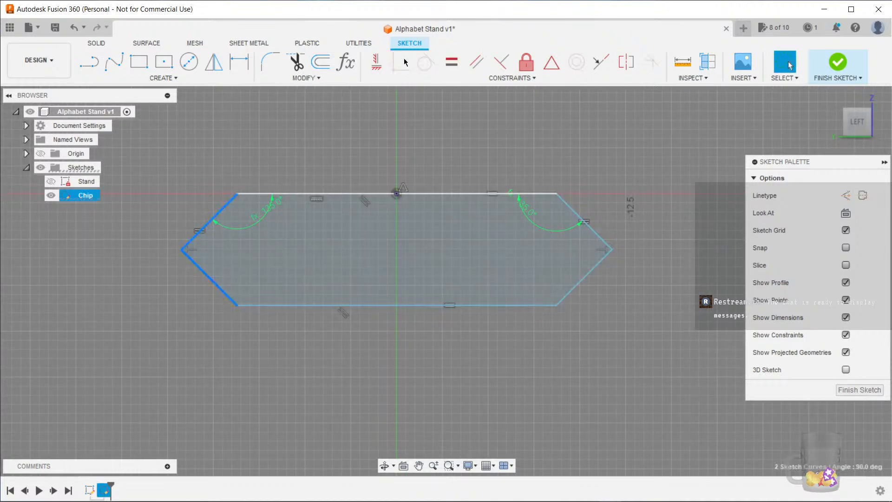
{"action": "left_click", "coordinate": [452, 61]}
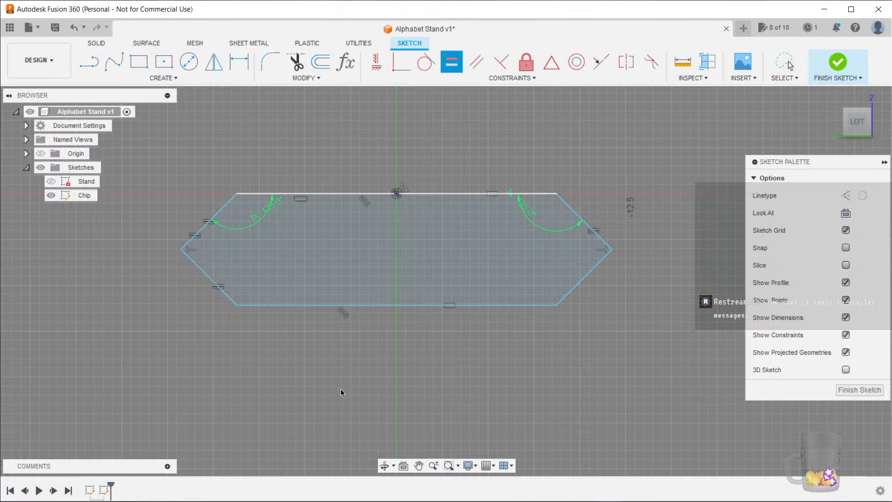
Dimension the distance between the chip's top and bottom edges as Chip_Thickness
{"action": "key", "text": "Escape"}
{"action": "mouse_move", "coordinate": [612, 249]}
{"action": "left_mouse_down"}
{"action": "mouse_move", "coordinate": [676, 253]}
{"action": "mouse_move", "coordinate": [634, 284]}
{"action": "mouse_move", "coordinate": [655, 247]}
{"action": "mouse_move", "coordinate": [653, 292]}
{"action": "mouse_move", "coordinate": [655, 251]}
{"action": "left_mouse_up"}
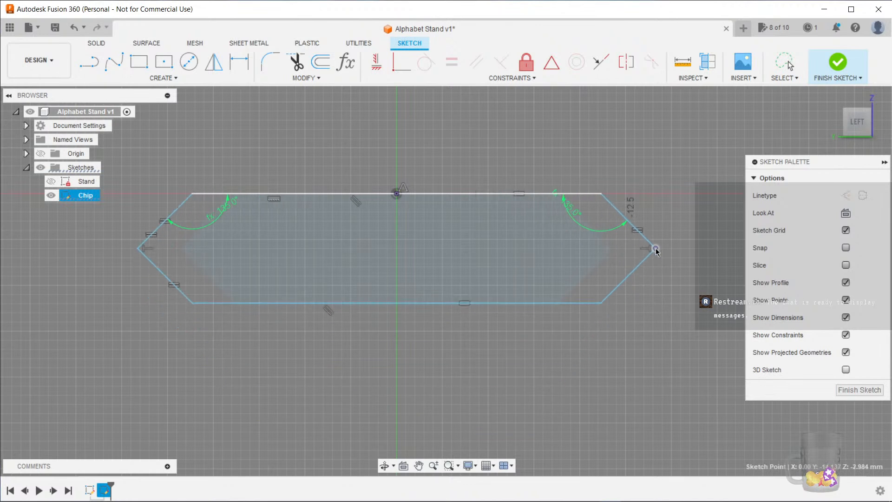
{"action": "left_click", "coordinate": [434, 194]}
{"action": "left_click", "coordinate": [442, 308], "text": "shift"}
{"action": "key", "text": "d"}
{"action": "left_click", "coordinate": [428, 244]}
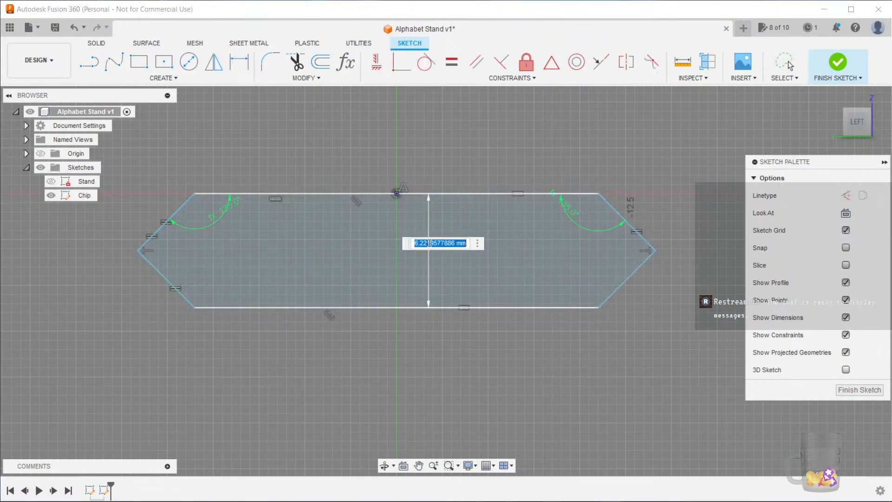
{"action": "type", "text": "chi"}
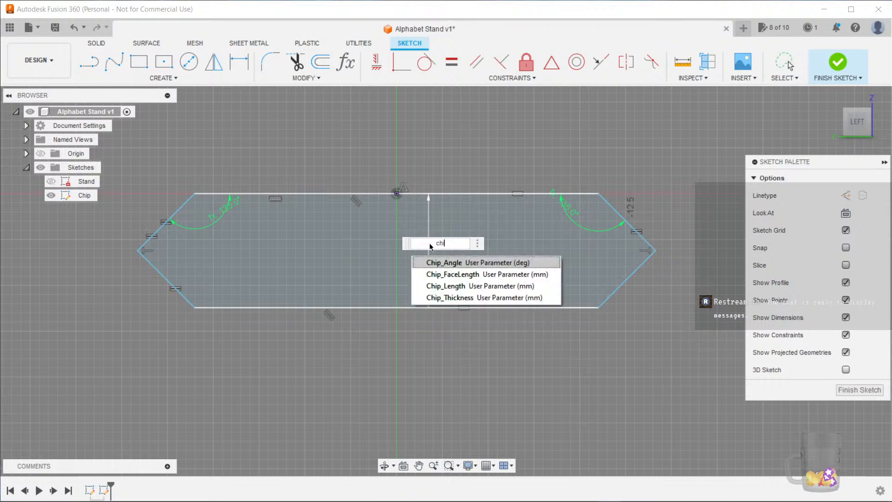
{"action": "key", "text": "Down"}
{"action": "key", "text": "Down"}
{"action": "key", "text": "Down"}
{"action": "key", "text": "Return"}
{"action": "key", "text": "Return"}
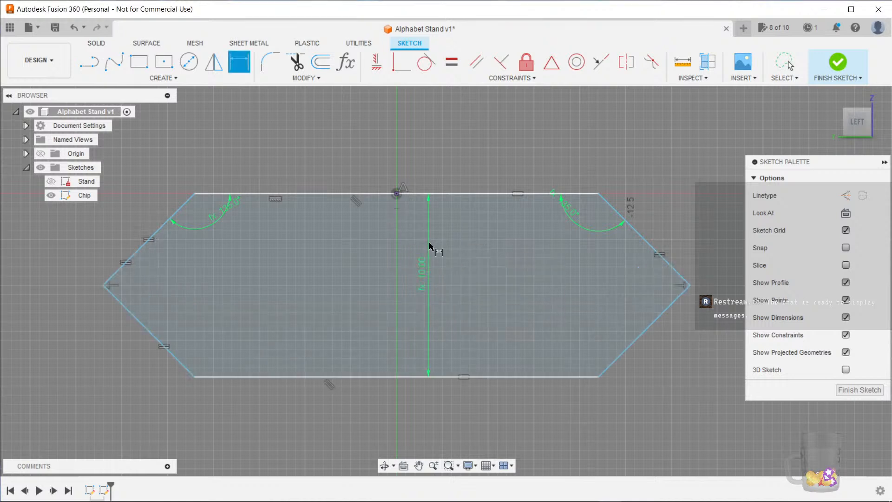
Dimension the length of the chip's top edge as Chip_FaceLength
{"action": "scroll", "coordinate": [468, 289], "scroll_direction": "down", "scroll_amount": 1}
{"action": "middle_click_drag", "start_coordinate": [472, 290], "coordinate": [463, 279]}
{"action": "key", "text": "Escape"}
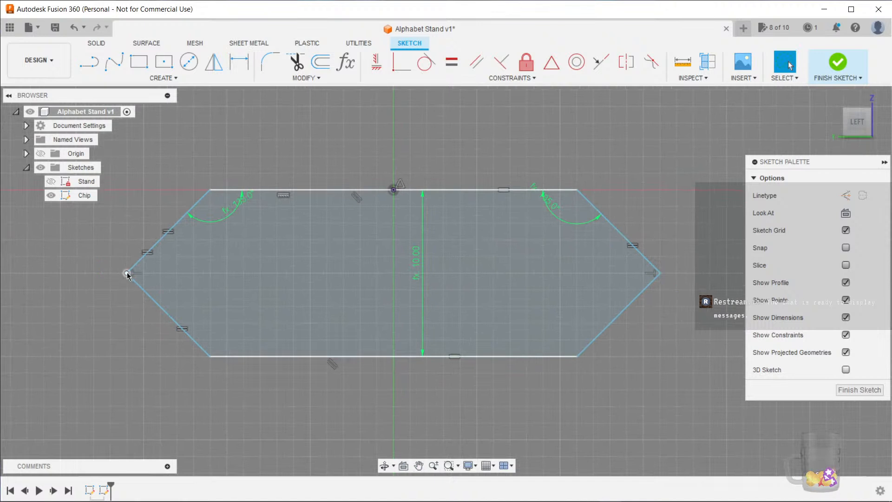
{"action": "mouse_move", "coordinate": [126, 274]}
{"action": "left_mouse_down"}
{"action": "mouse_move", "coordinate": [95, 274]}
{"action": "mouse_move", "coordinate": [175, 277]}
{"action": "mouse_move", "coordinate": [109, 278]}
{"action": "mouse_move", "coordinate": [175, 281]}
{"action": "mouse_move", "coordinate": [113, 298]}
{"action": "left_mouse_up"}
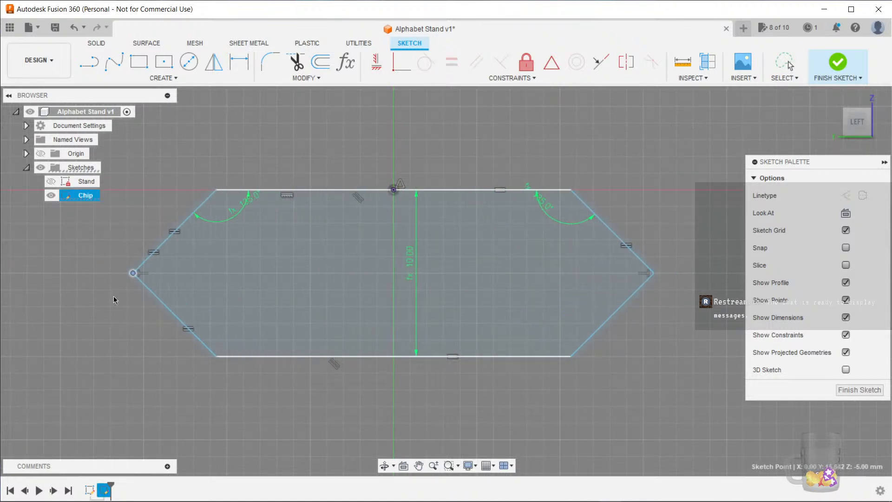
{"action": "left_click", "coordinate": [448, 191]}
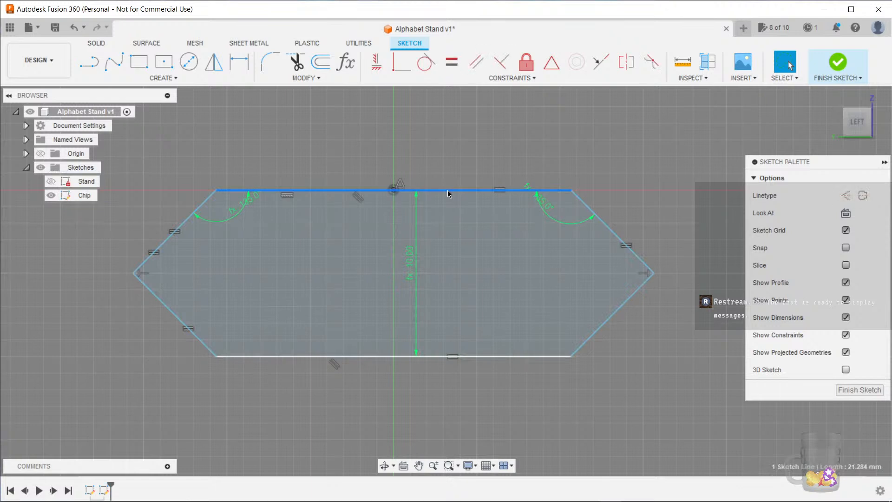
{"action": "key", "text": "d"}
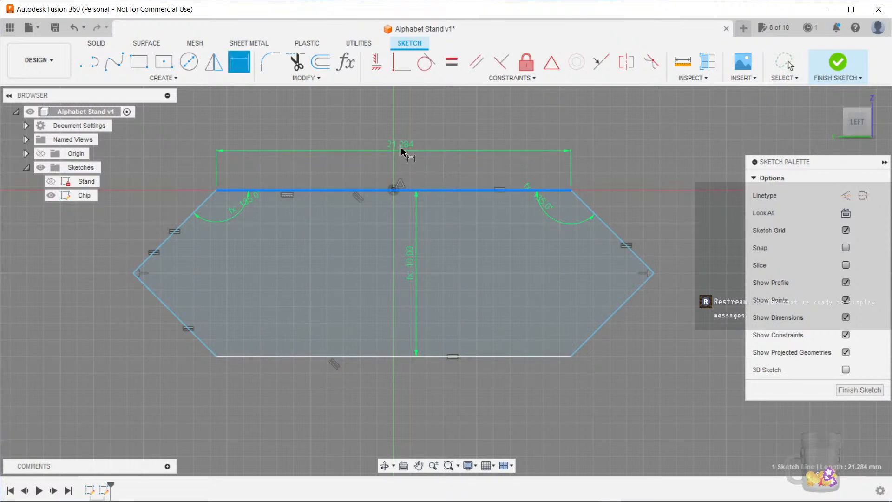
{"action": "left_click", "coordinate": [400, 149]}
{"action": "type", "text": "ch"}
{"action": "left_click", "coordinate": [425, 178]}
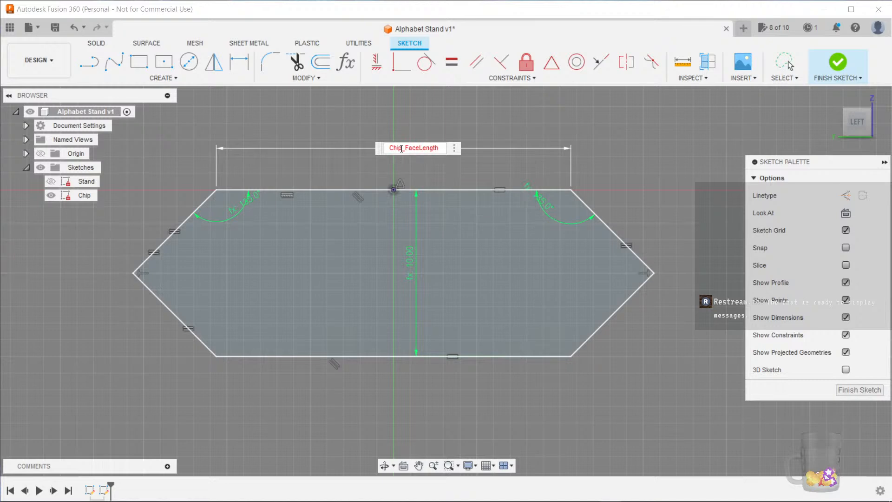
{"action": "key", "text": "Return"}
Finish the Chip sketch
{"action": "scroll", "coordinate": [450, 164], "scroll_direction": "down", "scroll_amount": 3}
{"action": "middle_click_drag", "start_coordinate": [580, 156], "coordinate": [593, 203]}
{"action": "left_click", "coordinate": [865, 391]}
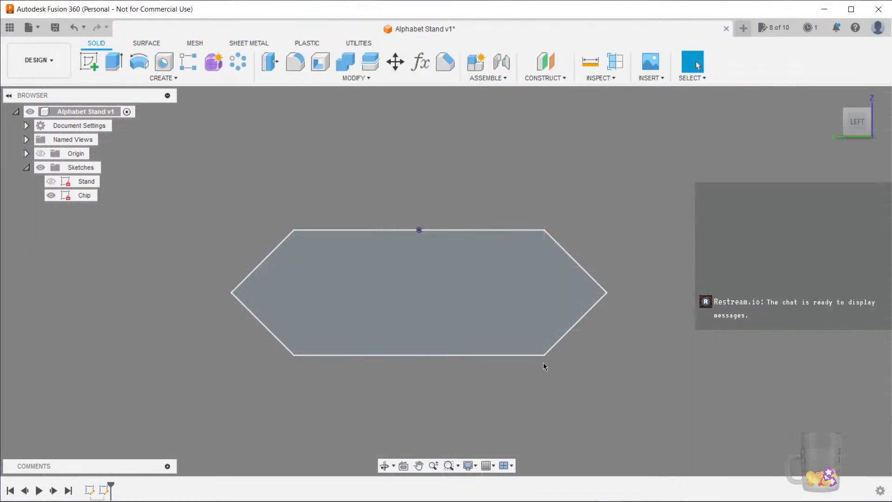
Show the Stand sketch together with the Chip sketch and inspect how they fit
{"action": "left_click", "coordinate": [51, 181]}
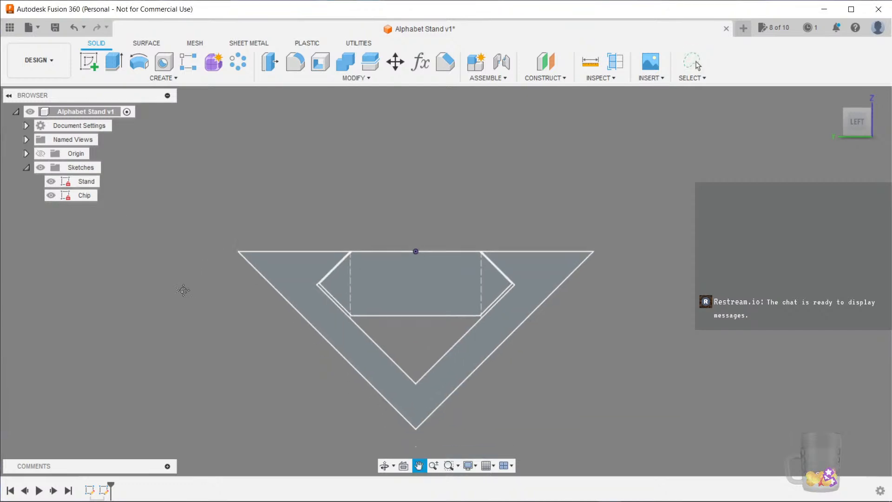
{"action": "mouse_move", "coordinate": [240, 352]}
{"action": "middle_mouse_down"}
{"action": "mouse_move", "coordinate": [203, 330]}
{"action": "mouse_move", "coordinate": [152, 322]}
{"action": "middle_mouse_up"}
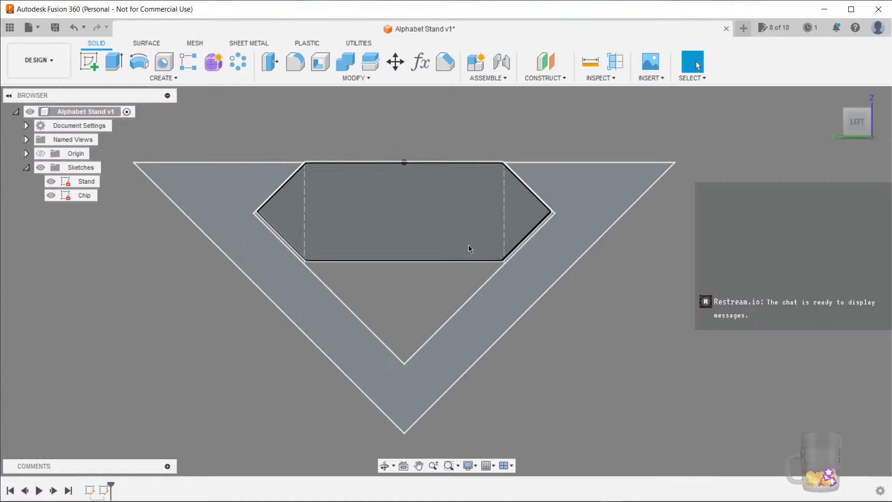
{"action": "middle_click_drag", "start_coordinate": [665, 322], "coordinate": [667, 342]}
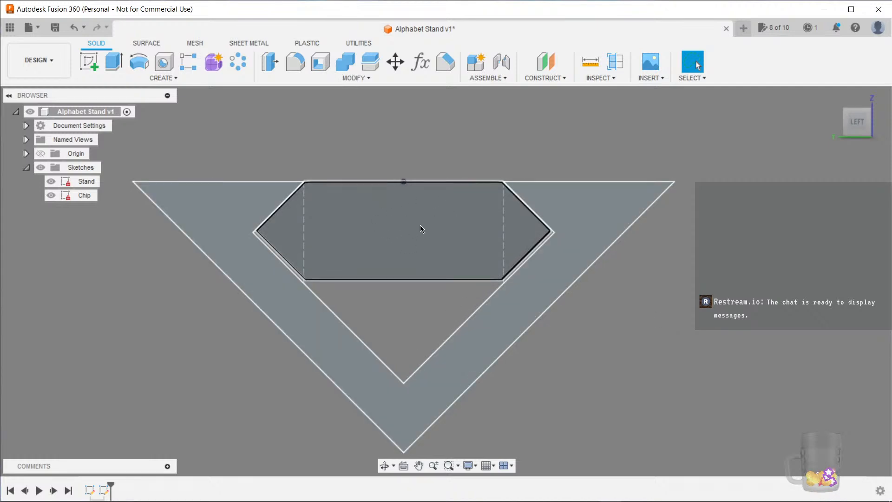
{"action": "scroll", "coordinate": [657, 310], "scroll_direction": "down", "scroll_amount": 3}
{"action": "scroll", "coordinate": [653, 308], "scroll_direction": "up", "scroll_amount": 2}
{"action": "middle_click_drag", "start_coordinate": [653, 308], "coordinate": [637, 296]}
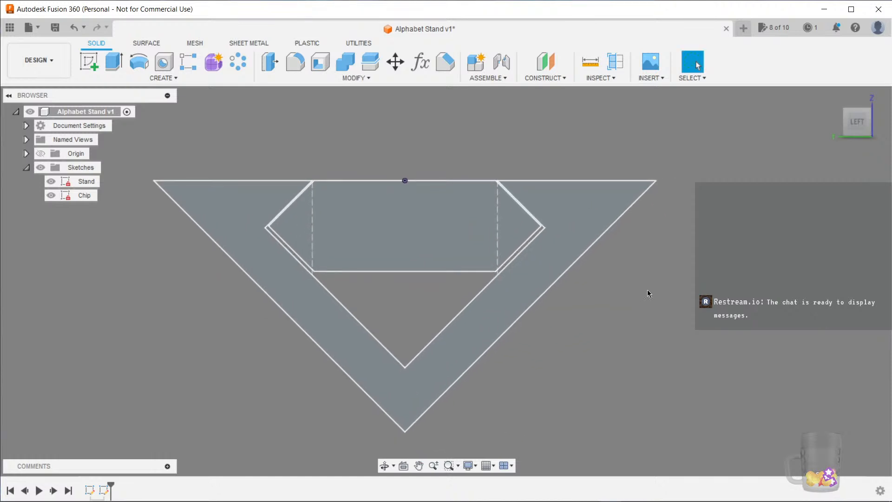
Save a new version with the description Sketches Complete
{"action": "key", "text": "ctrl+s"}
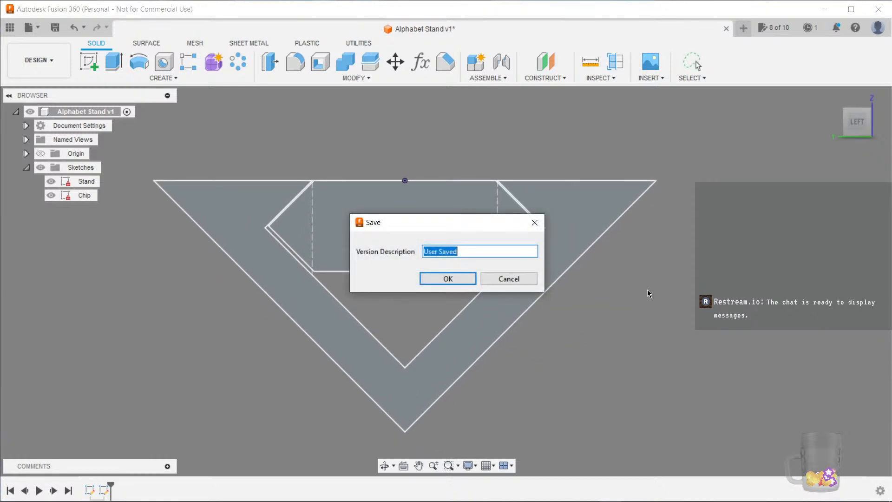
{"action": "type", "text": "K"}
{"action": "type", "text": "St"}
{"action": "type", "text": "Complete"}
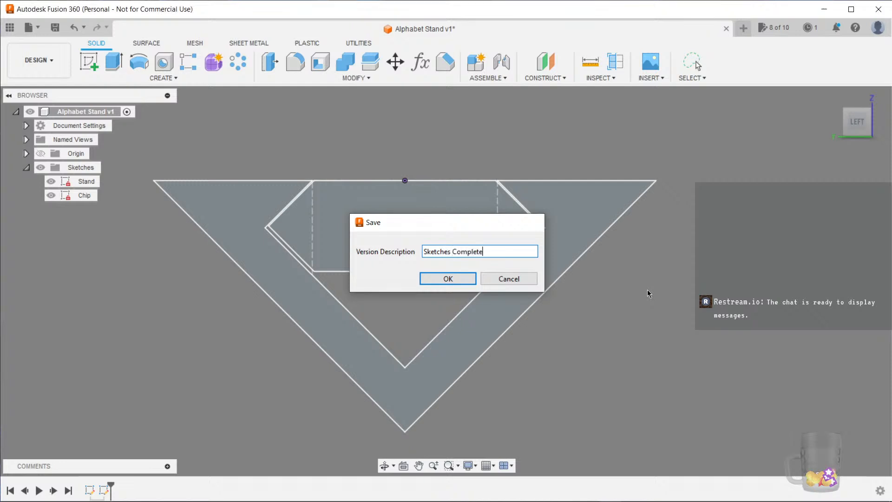
{"action": "key", "text": "Return"}
Extrude the chip profile by the Chip_Length parameter
{"action": "middle_click_drag", "start_coordinate": [643, 323], "coordinate": [476, 284], "text": "shift"}
{"action": "left_click", "coordinate": [476, 283]}
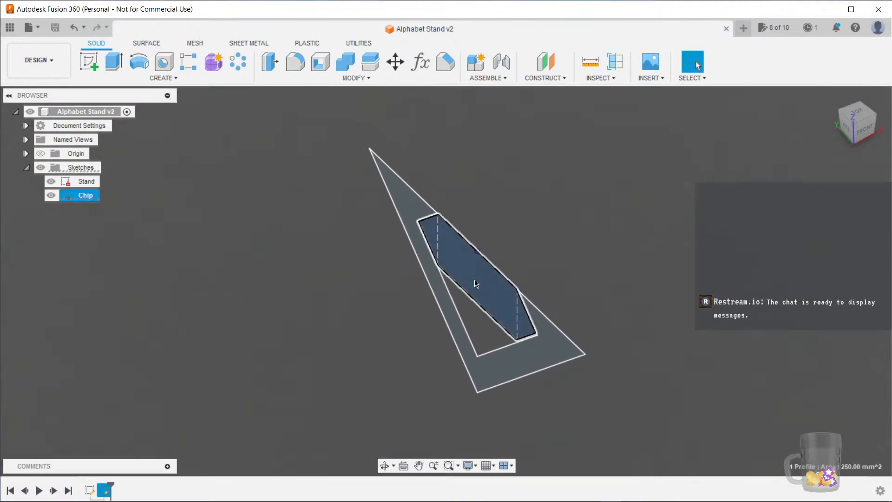
{"action": "key", "text": "e"}
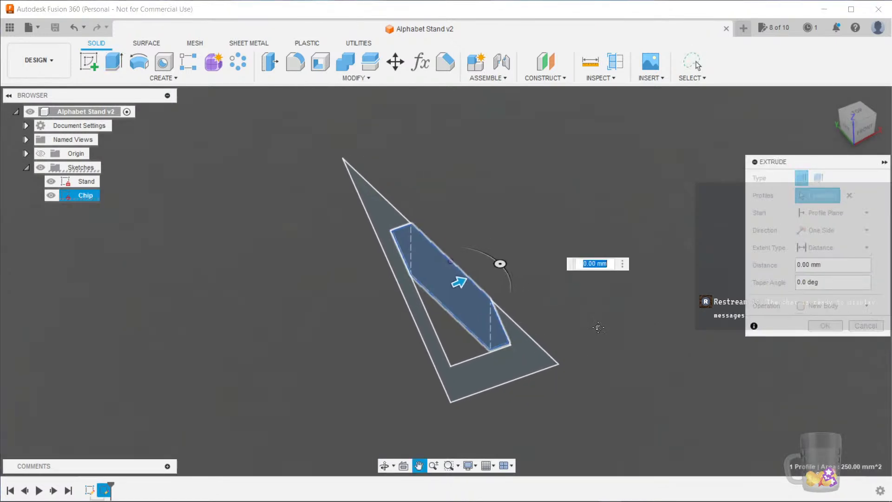
{"action": "type", "text": "ch"}
{"action": "key", "text": "Down"}
{"action": "key", "text": "Down"}
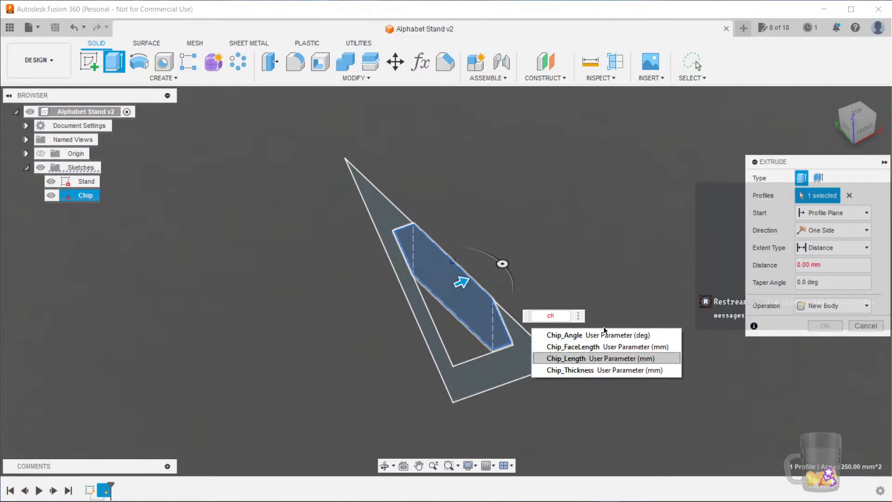
{"action": "key", "text": "Return"}
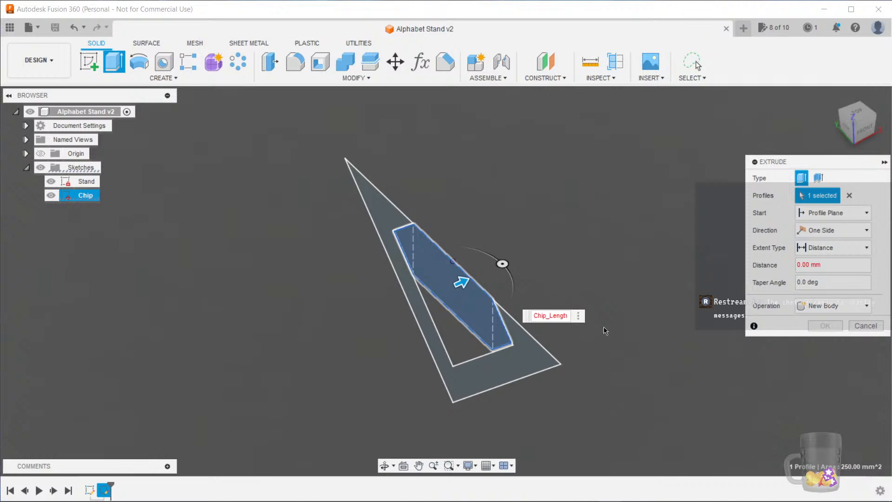
{"action": "key", "text": "Return"}
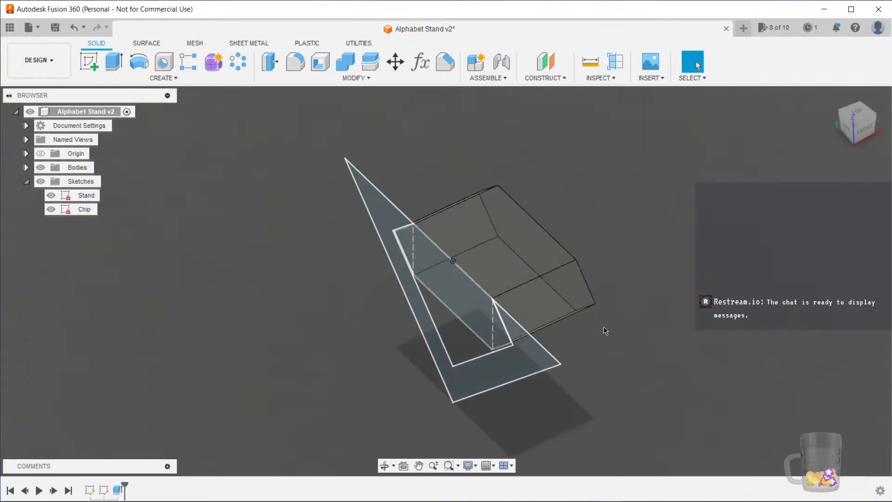
Extrude the stand profile by the Stand_Length parameter as a new body
{"action": "middle_click_drag", "start_coordinate": [701, 333], "coordinate": [581, 269], "text": "shift"}
{"action": "left_click", "coordinate": [609, 265]}
{"action": "key", "text": "e"}
{"action": "middle_click_drag", "start_coordinate": [694, 293], "coordinate": [621, 361]}
{"action": "type", "text": "th"}
{"action": "key", "text": "BackSpace"}
{"action": "key", "text": "BackSpace"}
{"action": "type", "text": "stand"}
{"action": "key", "text": "Down"}
{"action": "key", "text": "Return"}
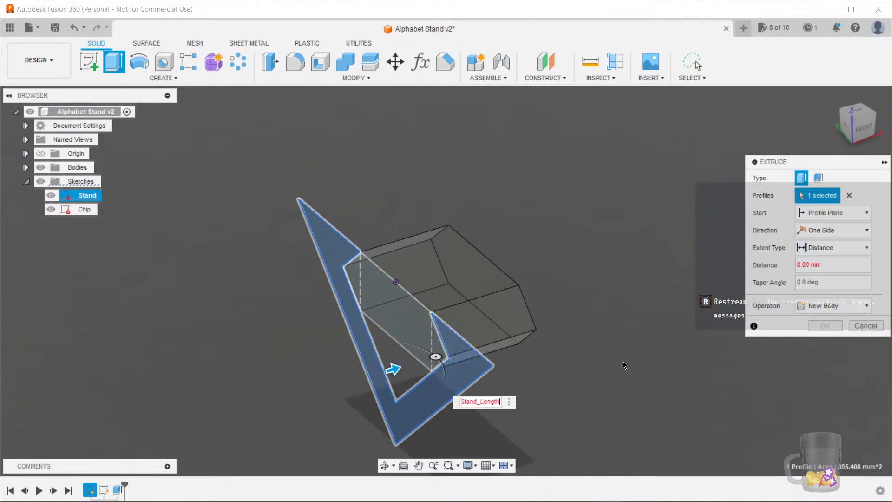
{"action": "middle_click_drag", "start_coordinate": [726, 389], "coordinate": [686, 426], "text": "shift"}
{"action": "middle_click_drag", "start_coordinate": [687, 426], "coordinate": [499, 353]}
{"action": "middle_click_drag", "start_coordinate": [504, 383], "coordinate": [493, 349], "text": "shift"}
{"action": "scroll", "coordinate": [548, 358], "scroll_direction": "up", "scroll_amount": 3}
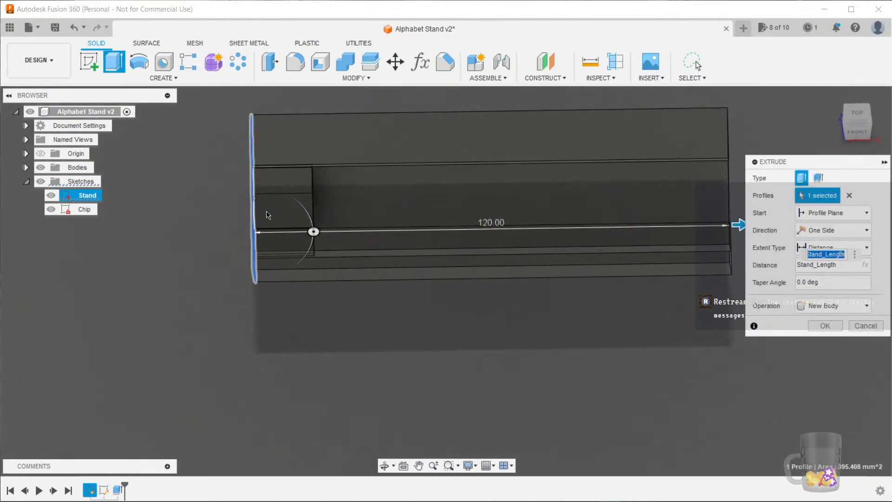
{"action": "middle_click_drag", "start_coordinate": [558, 397], "coordinate": [613, 348]}
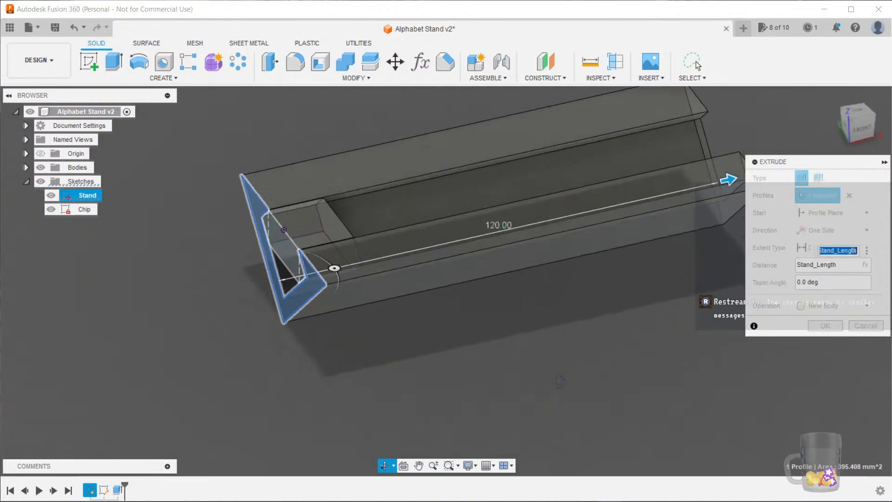
{"action": "left_click", "coordinate": [821, 325]}
{"action": "middle_click_drag", "start_coordinate": [808, 328], "coordinate": [498, 359], "text": "shift"}
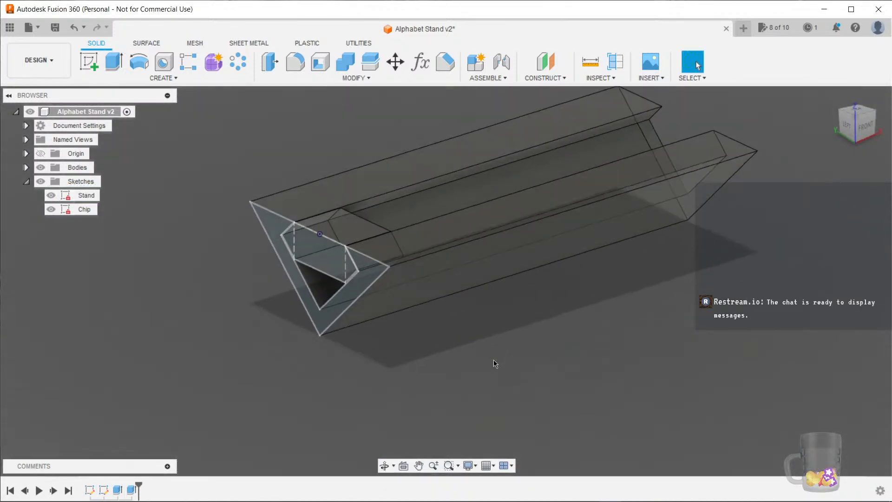
Rename the first body, the extruded chip, as Chip
{"action": "left_click", "coordinate": [27, 182]}
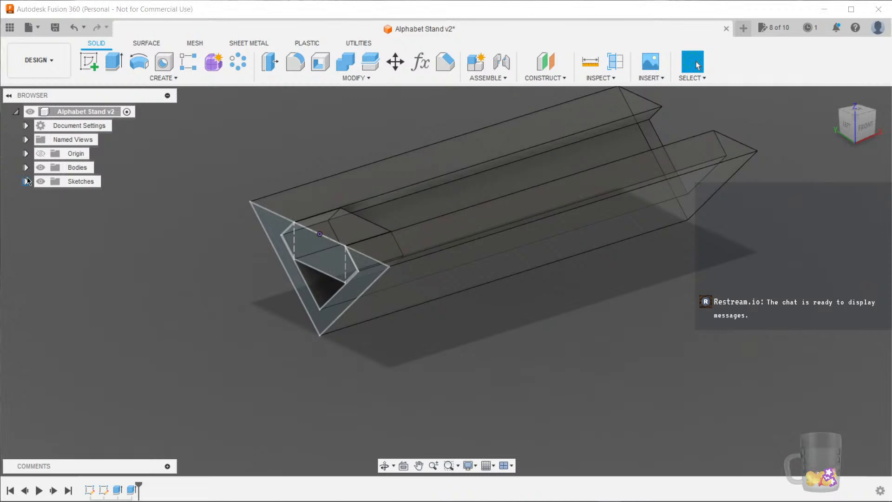
{"action": "left_click", "coordinate": [26, 167]}
{"action": "left_click", "coordinate": [88, 181]}
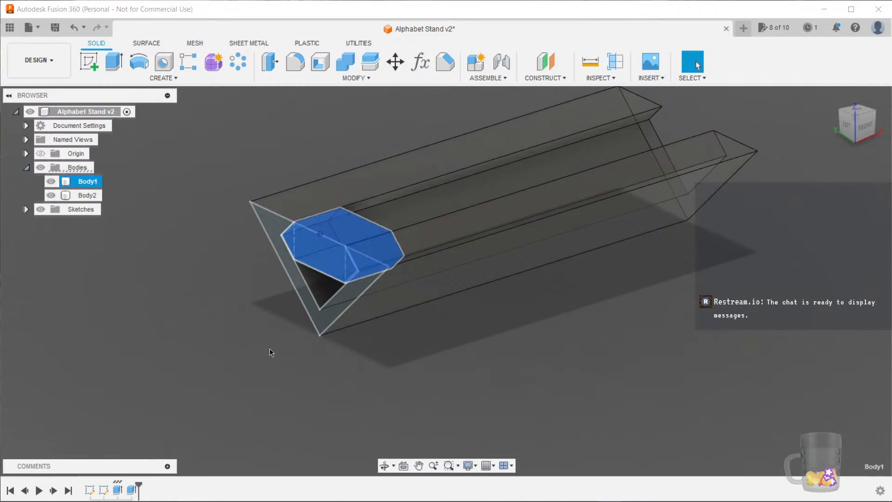
{"action": "key", "text": "F2"}
{"action": "type", "text": "Chip"}
{"action": "key", "text": "Return"}
Rename the second body, the extruded stand, as Stand
{"action": "left_click", "coordinate": [83, 196]}
{"action": "key", "text": "F2"}
{"action": "type", "text": "Stand"}
{"action": "key", "text": "Return"}
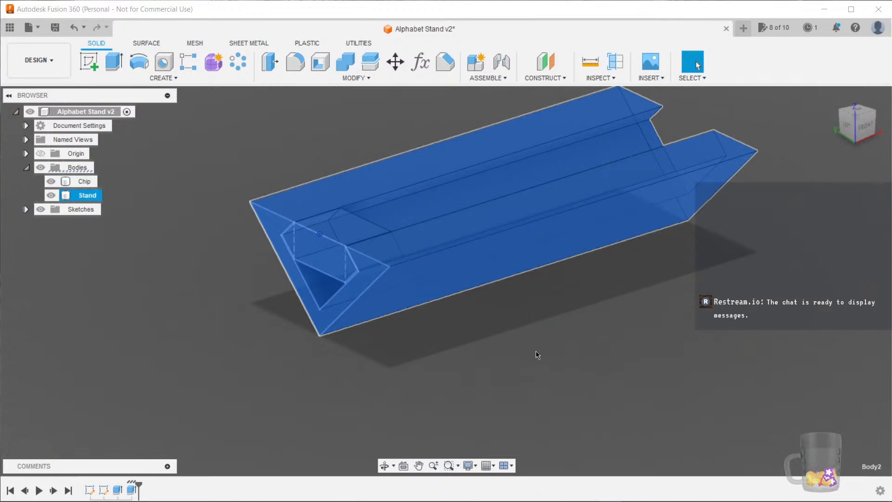
Hide the Sketches folder and orbit around the two bodies
{"action": "left_click", "coordinate": [548, 361]}
{"action": "mouse_move", "coordinate": [548, 361]}
{"action": "middle_mouse_down", "text": "shift"}
{"action": "mouse_move", "coordinate": [591, 347]}
{"action": "mouse_move", "coordinate": [562, 374]}
{"action": "middle_mouse_up", "text": "shift"}
{"action": "left_click", "coordinate": [41, 209]}
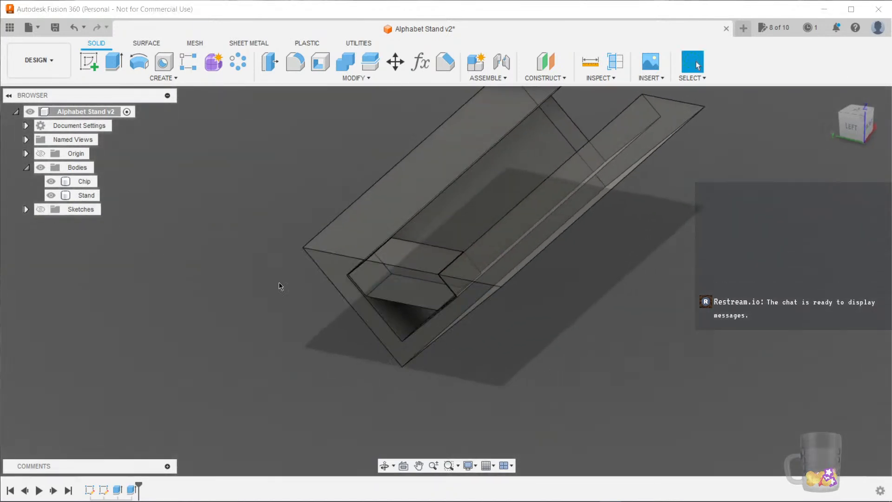
{"action": "mouse_move", "coordinate": [612, 307]}
{"action": "middle_mouse_down", "text": "shift"}
{"action": "mouse_move", "coordinate": [551, 330]}
{"action": "mouse_move", "coordinate": [641, 277]}
{"action": "mouse_move", "coordinate": [610, 309]}
{"action": "mouse_move", "coordinate": [546, 325]}
{"action": "middle_mouse_up", "text": "shift"}
{"action": "middle_click_drag", "start_coordinate": [185, 321], "coordinate": [215, 253], "text": "shift"}
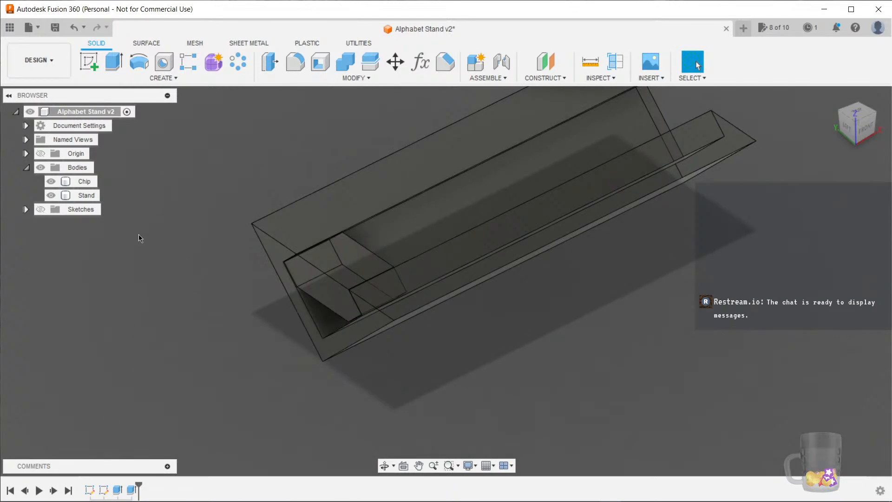
Create a new sketch on the side plane, draw a rectangle enclosing the stand profile, and finish the sketch
{"action": "left_click", "coordinate": [87, 60]}
{"action": "left_click", "coordinate": [346, 208]}
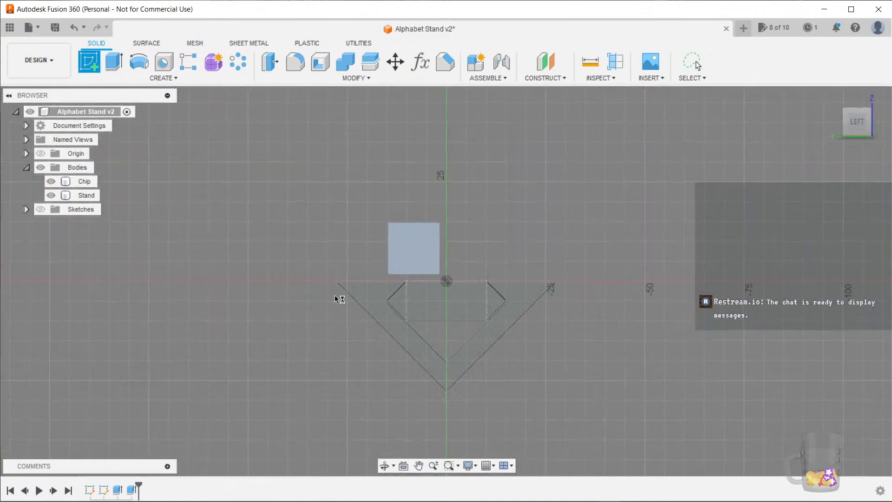
{"action": "mouse_move", "coordinate": [313, 241]}
{"action": "middle_mouse_down", "text": "shift"}
{"action": "mouse_move", "coordinate": [297, 208]}
{"action": "mouse_move", "coordinate": [281, 223]}
{"action": "mouse_move", "coordinate": [273, 217]}
{"action": "middle_mouse_up", "text": "shift"}
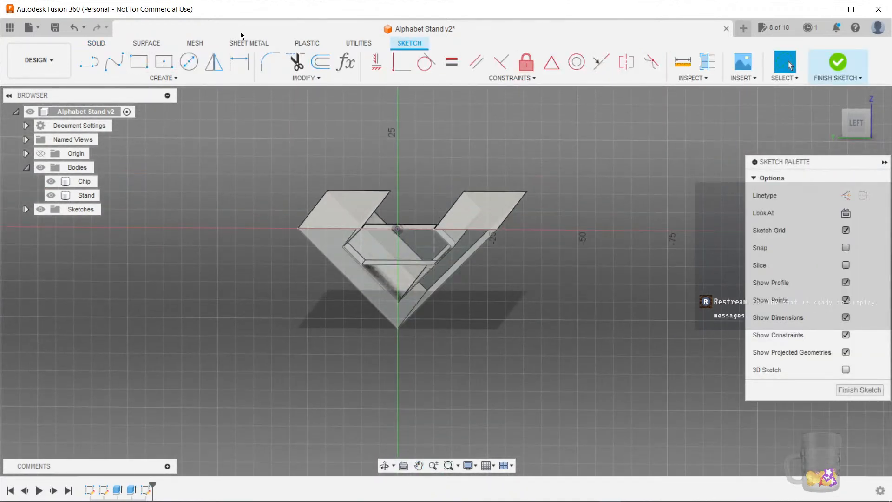
{"action": "left_click", "coordinate": [139, 61]}
{"action": "left_click", "coordinate": [235, 176]}
{"action": "left_click", "coordinate": [579, 372]}
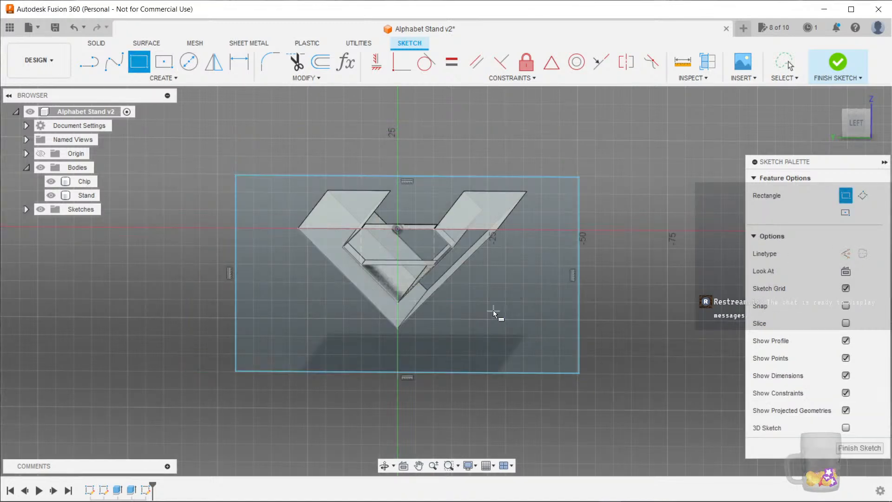
{"action": "left_click", "coordinate": [864, 448]}
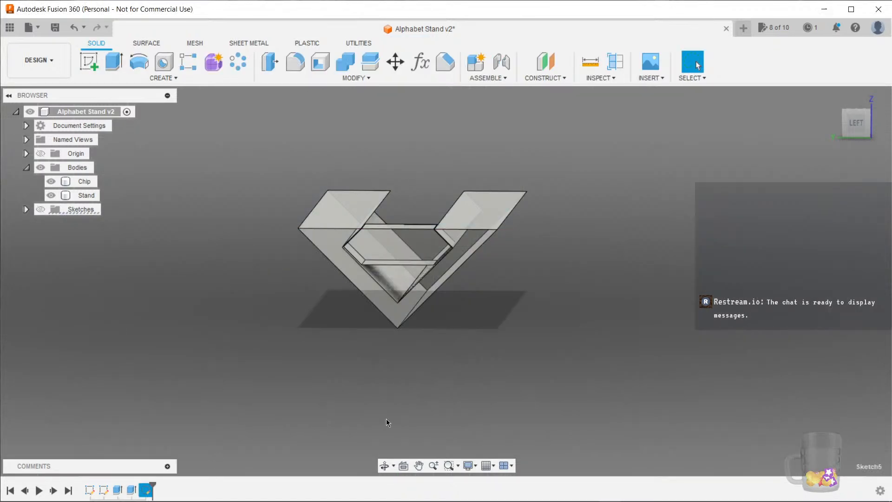
Rename the new rectangle sketch as Test
{"action": "left_click", "coordinate": [26, 210]}
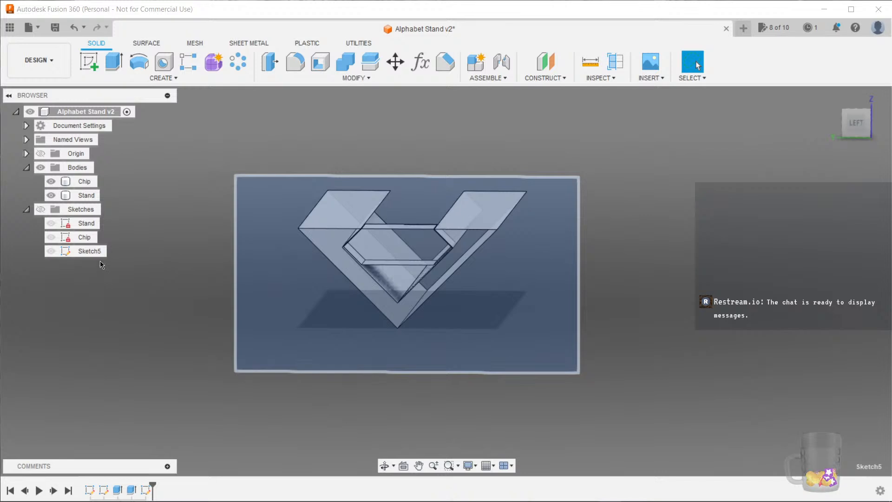
{"action": "left_click", "coordinate": [91, 251]}
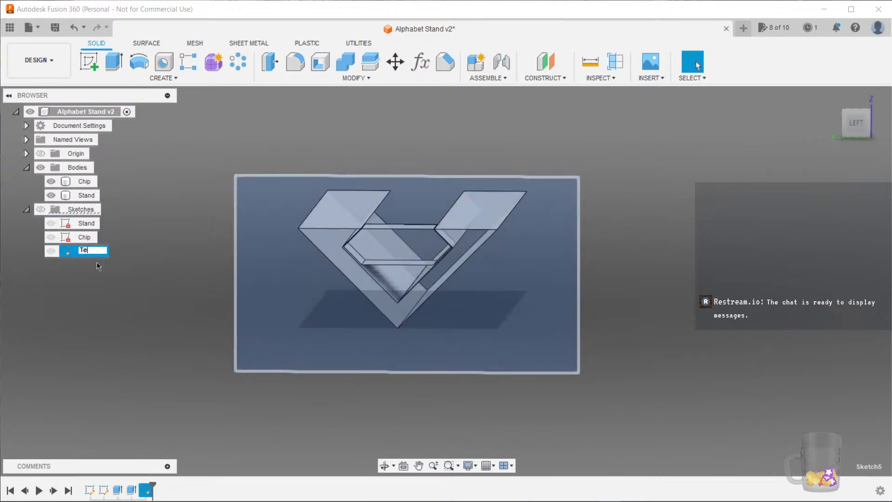
{"action": "type", "text": "Test"}
{"action": "left_click", "coordinate": [426, 367]}
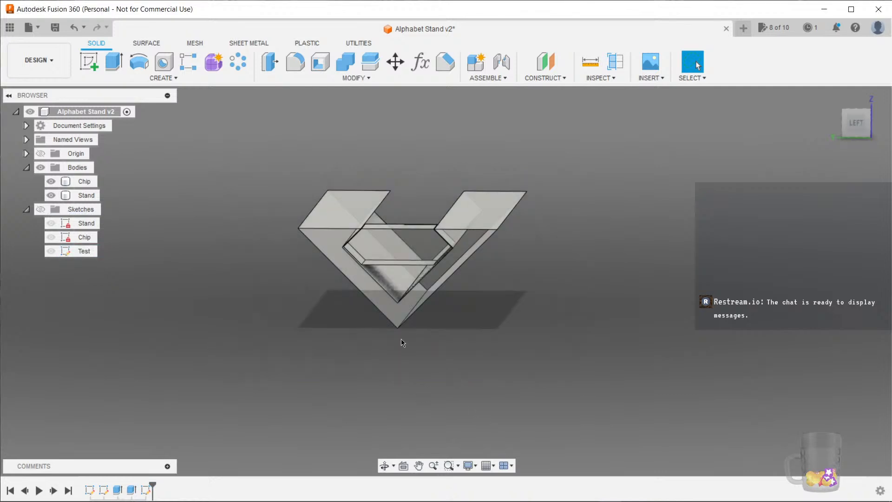
Show the Test sketch and extrude its rectangle 5 mm using the Intersect operation
{"action": "left_click", "coordinate": [91, 252]}
{"action": "key", "text": "e"}
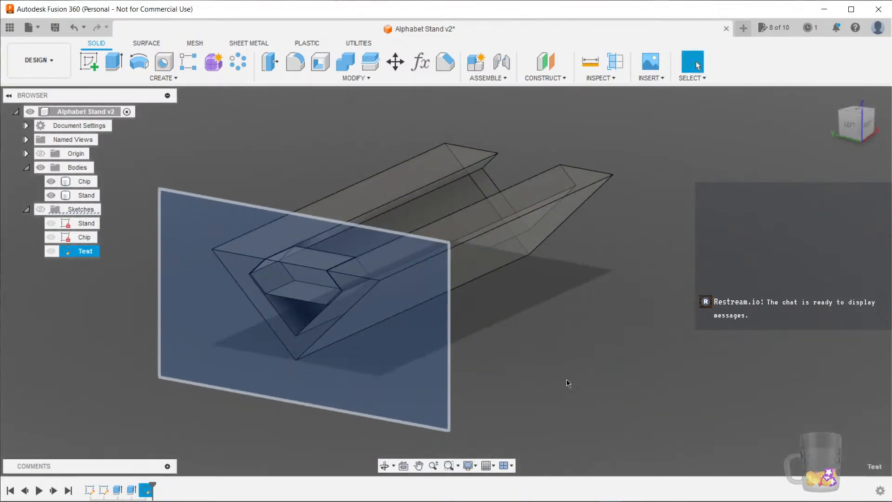
{"action": "middle_click_drag", "start_coordinate": [617, 385], "coordinate": [539, 367], "text": "shift"}
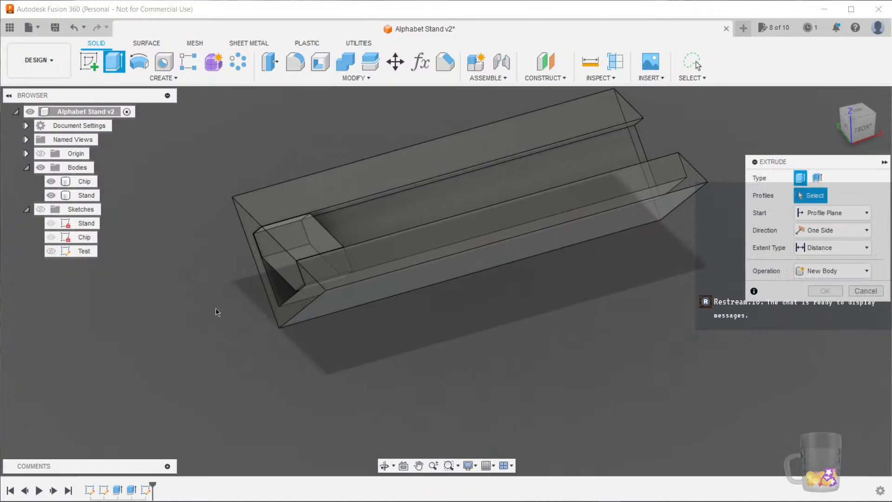
{"action": "middle_click_drag", "start_coordinate": [414, 367], "coordinate": [424, 362], "text": "shift"}
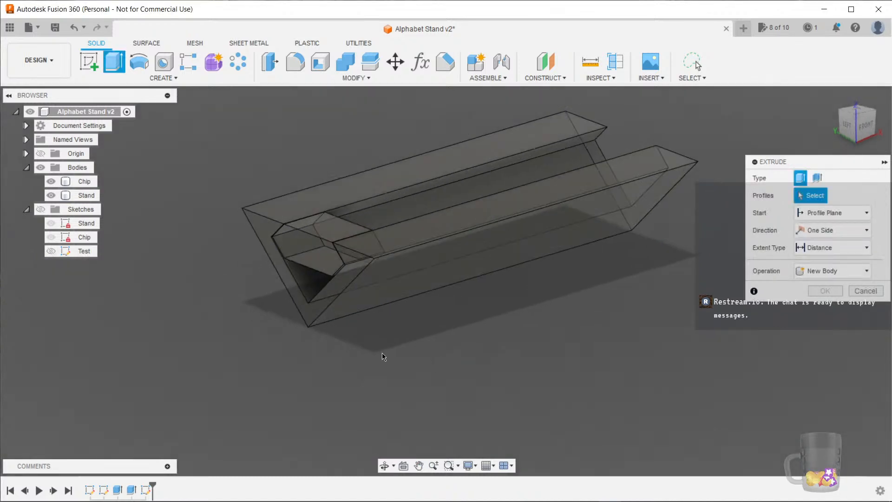
{"action": "left_click", "coordinate": [41, 209]}
{"action": "left_click", "coordinate": [52, 251]}
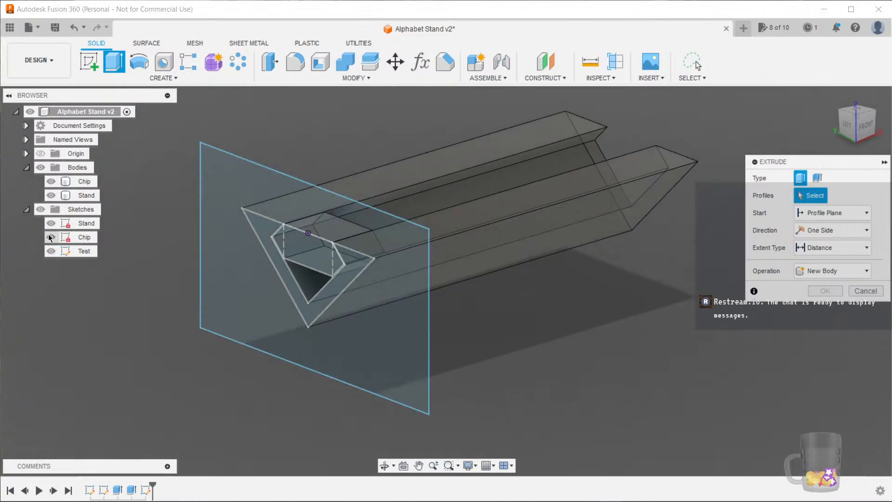
{"action": "left_click", "coordinate": [440, 342]}
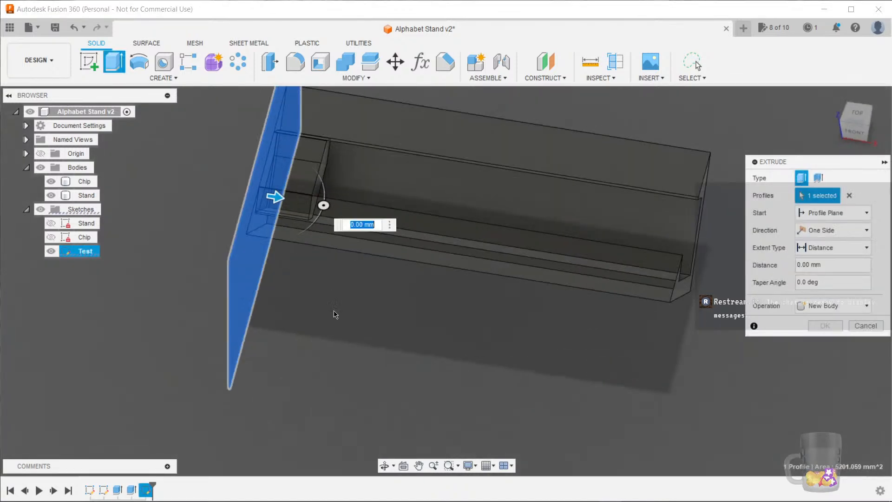
{"action": "type", "text": "5"}
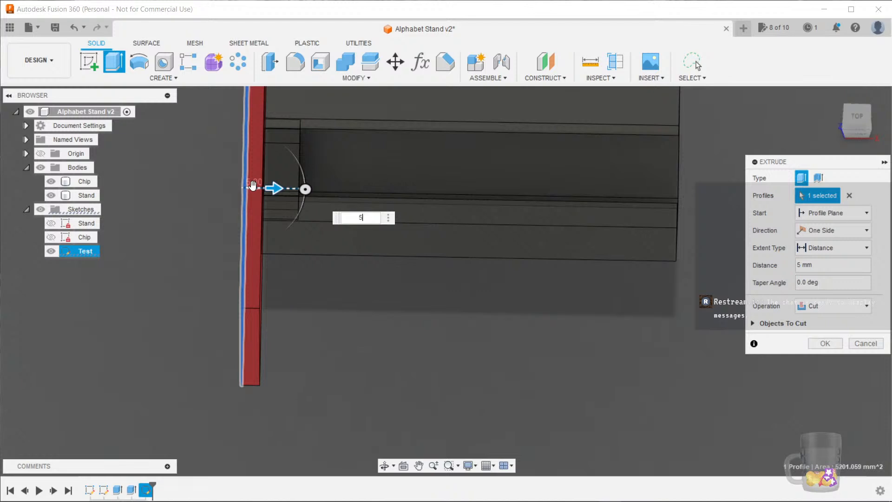
{"action": "left_click", "coordinate": [825, 306]}
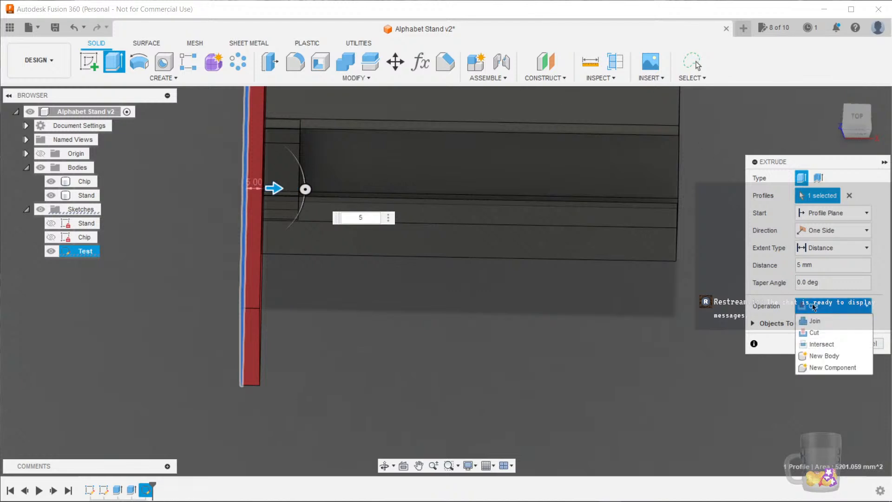
{"action": "left_click", "coordinate": [840, 345]}
Inspect the intersect preview against the stand from the side, then confirm the extrusion
{"action": "middle_click_drag", "start_coordinate": [681, 354], "coordinate": [398, 419], "text": "shift"}
{"action": "scroll", "coordinate": [374, 388], "scroll_direction": "up", "scroll_amount": 5}
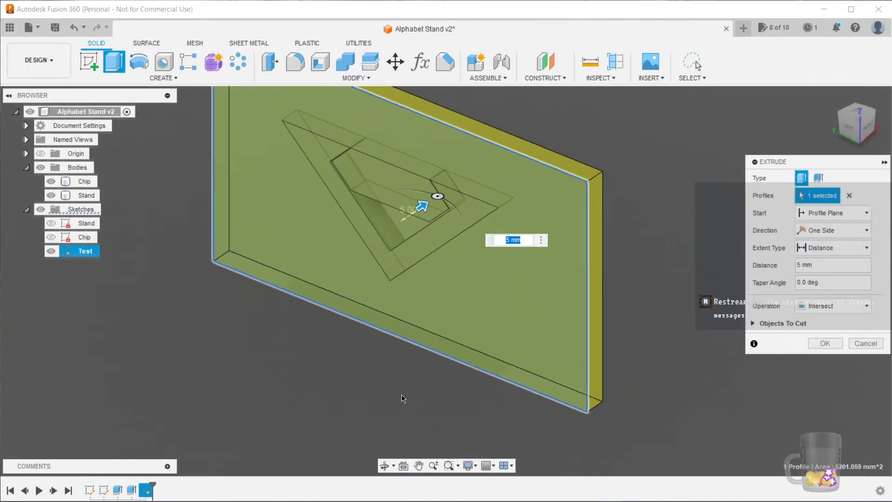
{"action": "middle_click_drag", "start_coordinate": [422, 381], "coordinate": [469, 371], "text": "shift"}
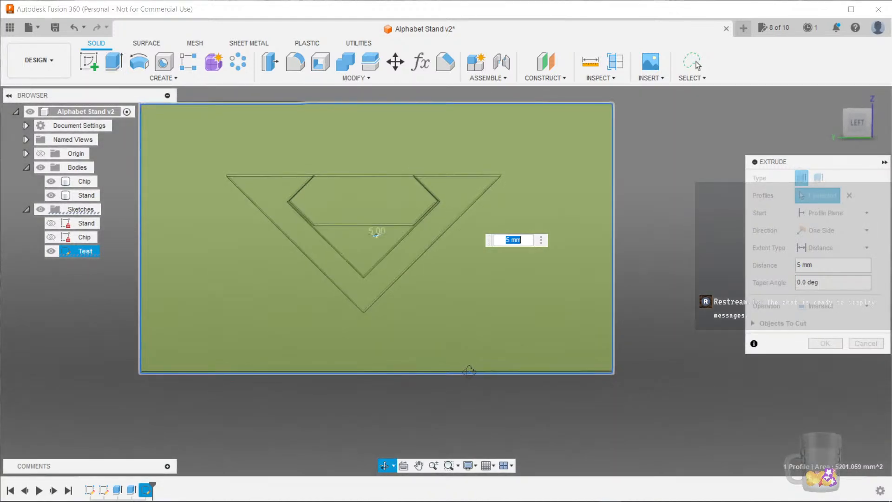
{"action": "scroll", "coordinate": [356, 223], "scroll_direction": "up", "scroll_amount": 6}
{"action": "middle_click_drag", "start_coordinate": [372, 310], "coordinate": [363, 391], "text": "shift"}
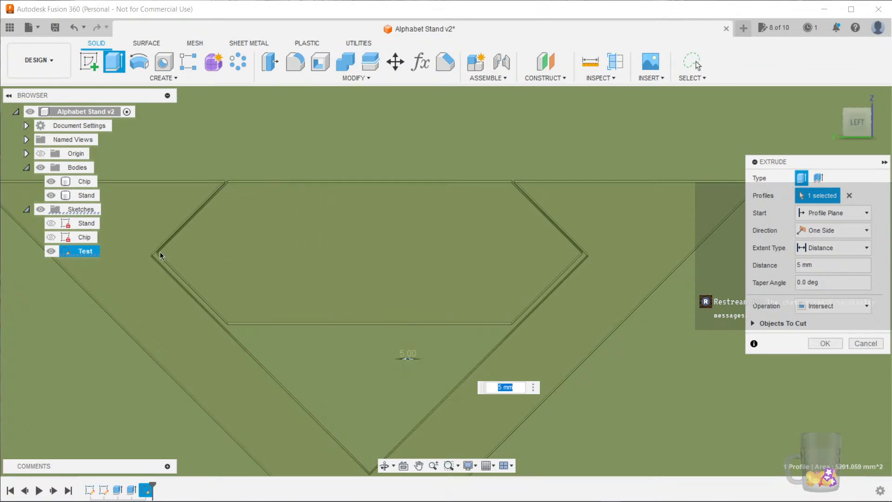
{"action": "scroll", "coordinate": [298, 320], "scroll_direction": "down", "scroll_amount": 6}
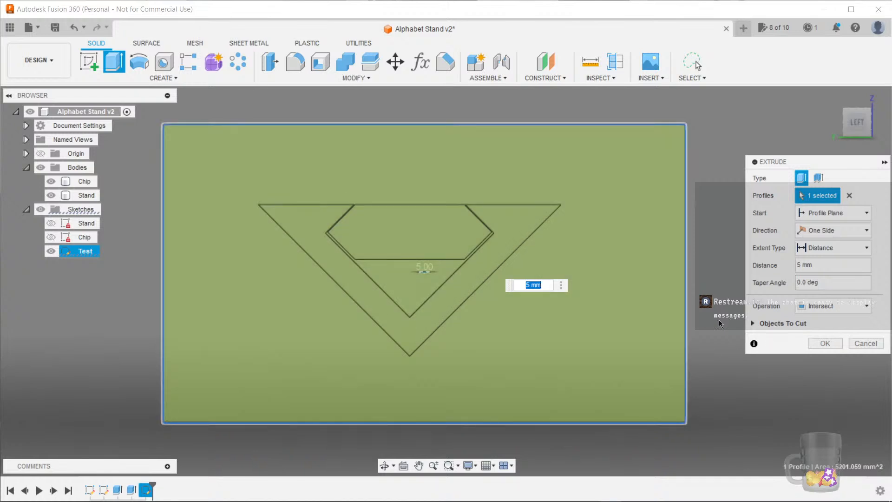
{"action": "scroll", "coordinate": [718, 361], "scroll_direction": "up", "scroll_amount": 1}
{"action": "left_click", "coordinate": [825, 346]}
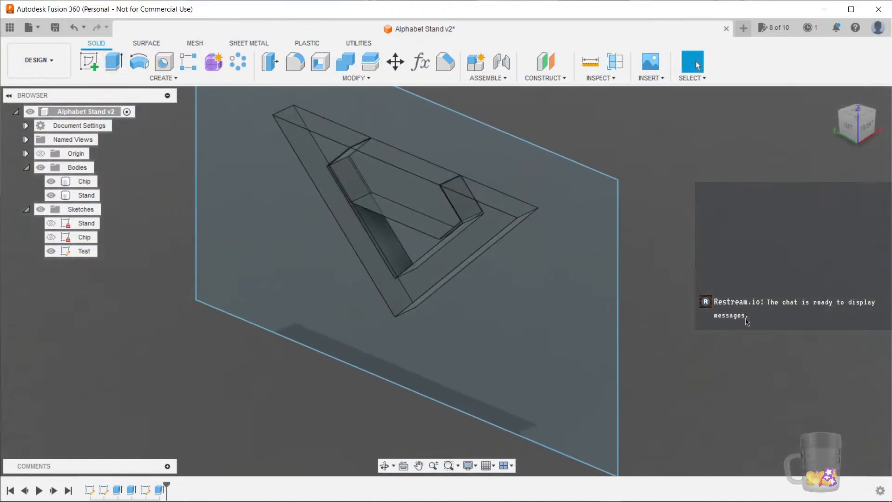
Save the design with the version description Test Slice
{"action": "key", "text": "ctrl+s"}
{"action": "type", "text": "Te"}
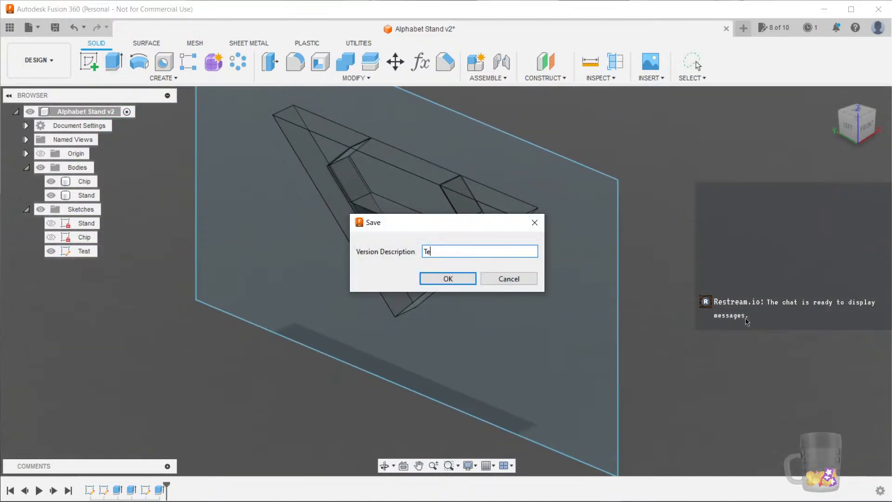
{"action": "type", "text": "st Slice"}
{"action": "key", "text": "Return"}
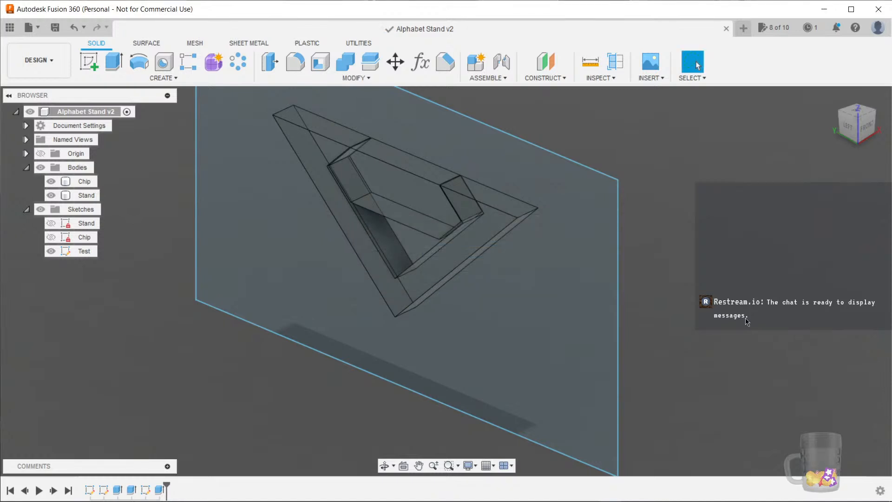
Roll the timeline back two features, before the Test sketch and slice
{"action": "scroll", "coordinate": [667, 333], "scroll_direction": "down", "scroll_amount": 1}
{"action": "mouse_move", "coordinate": [695, 319]}
{"action": "middle_mouse_down"}
{"action": "mouse_move", "coordinate": [679, 329]}
{"action": "mouse_move", "coordinate": [629, 326]}
{"action": "mouse_move", "coordinate": [684, 314]}
{"action": "middle_mouse_up"}
{"action": "middle_click_drag", "start_coordinate": [149, 249], "coordinate": [180, 260]}
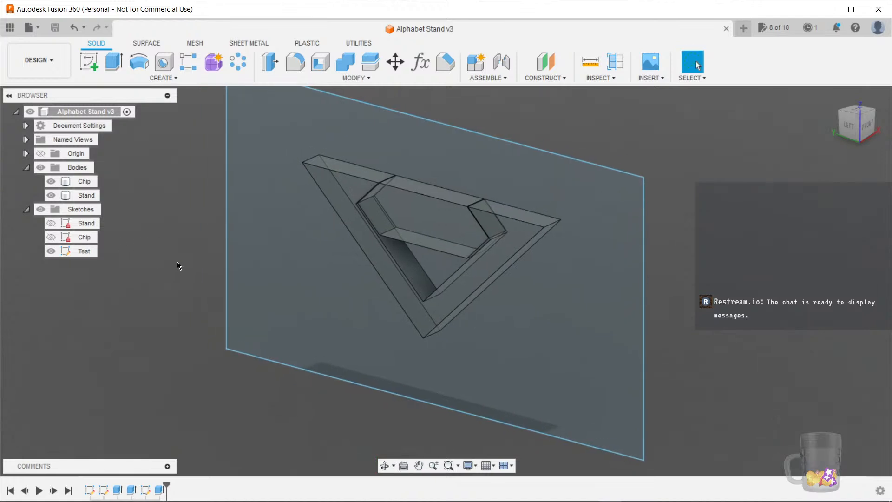
{"action": "left_click", "coordinate": [24, 490]}
{"action": "left_click", "coordinate": [25, 490]}
{"action": "mouse_move", "coordinate": [351, 380]}
{"action": "middle_mouse_down", "text": "shift"}
{"action": "mouse_move", "coordinate": [562, 384]}
{"action": "mouse_move", "coordinate": [673, 352]}
{"action": "mouse_move", "coordinate": [649, 337]}
{"action": "mouse_move", "coordinate": [582, 353]}
{"action": "mouse_move", "coordinate": [593, 364]}
{"action": "middle_mouse_up", "text": "shift"}
Add a user parameter named Chamfer with an expression of 1 mm
{"action": "left_click", "coordinate": [420, 62]}
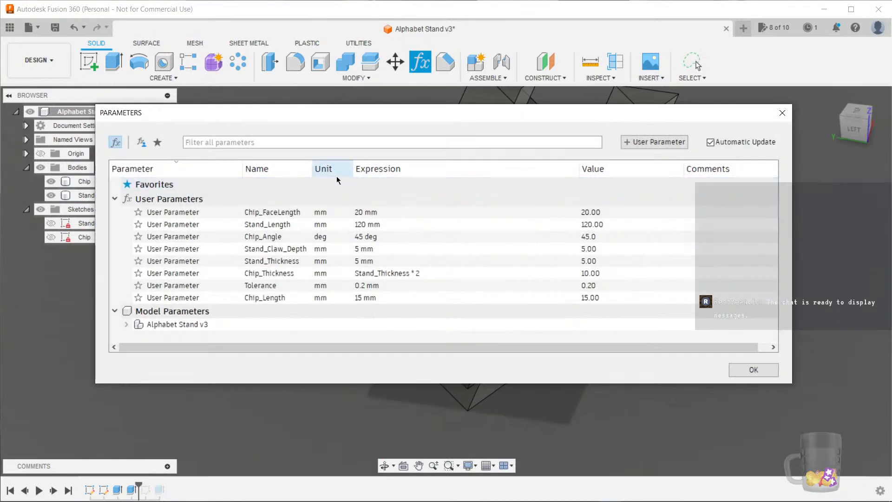
{"action": "left_click", "coordinate": [634, 142]}
{"action": "type", "text": "Chamfer"}
{"action": "key", "text": "Tab"}
{"action": "key", "text": "Tab"}
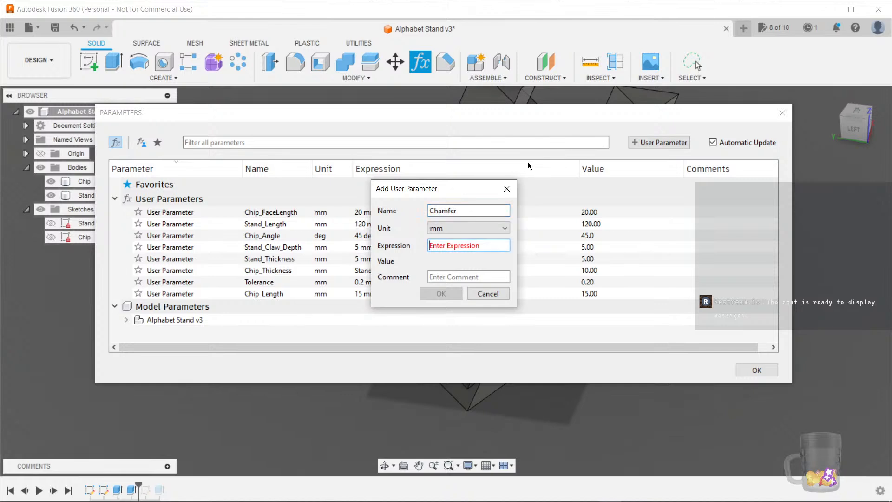
{"action": "type", "text": "1"}
{"action": "key", "text": "Return"}
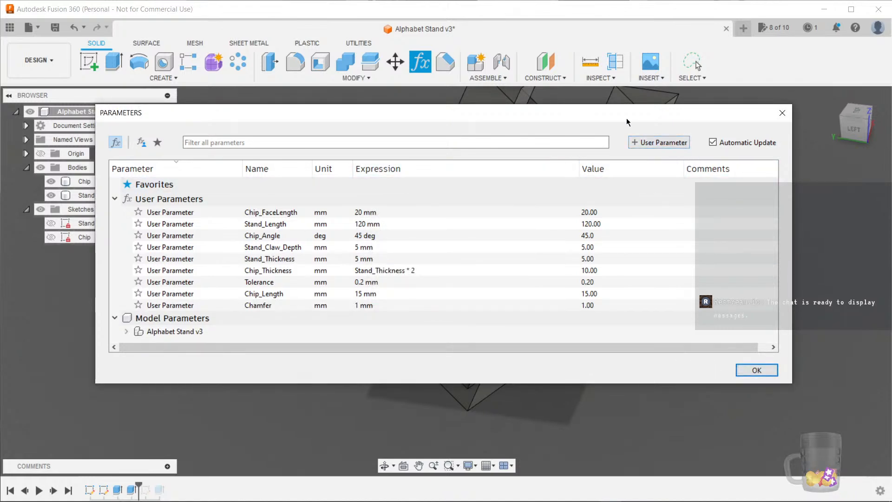
Add a user parameter Stand_Edge_Chamfer with expression Stand_Thickness * 1.5 and close the parameters dialog
{"action": "left_click_drag", "start_coordinate": [626, 122], "coordinate": [641, 139]}
{"action": "left_click", "coordinate": [670, 159]}
{"action": "type", "text": "Stand_Edge_C"}
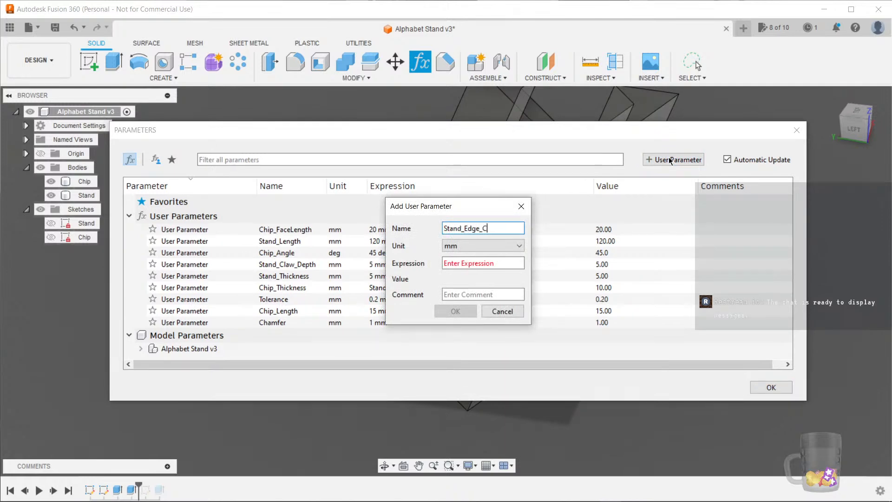
{"action": "key", "text": "Tab"}
{"action": "key", "text": "Tab"}
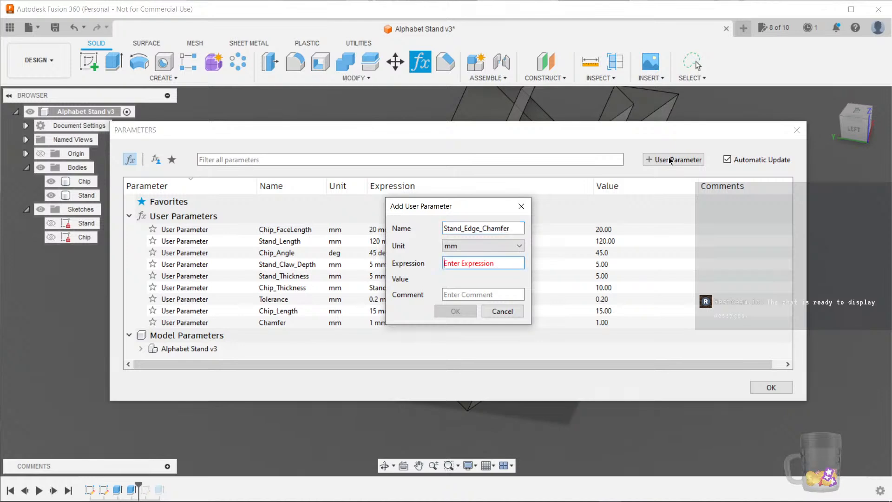
{"action": "type", "text": "stan"}
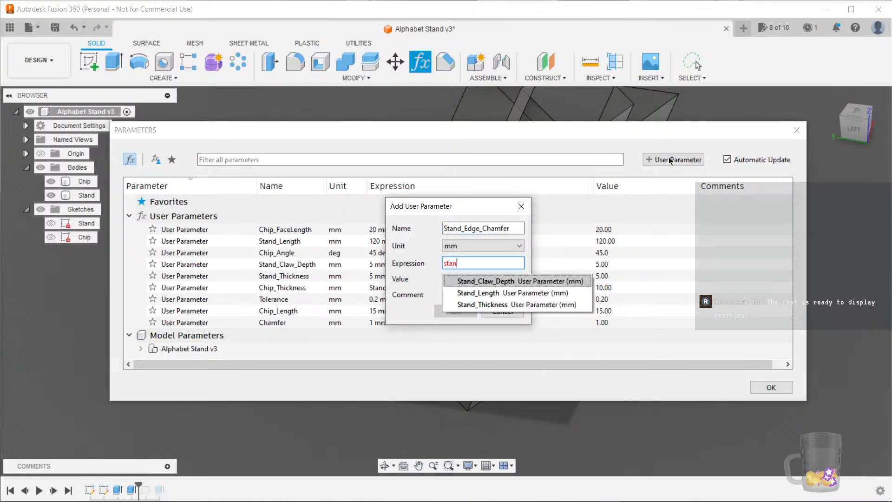
{"action": "key", "text": "Down"}
{"action": "key", "text": "Down"}
{"action": "key", "text": "Tab"}
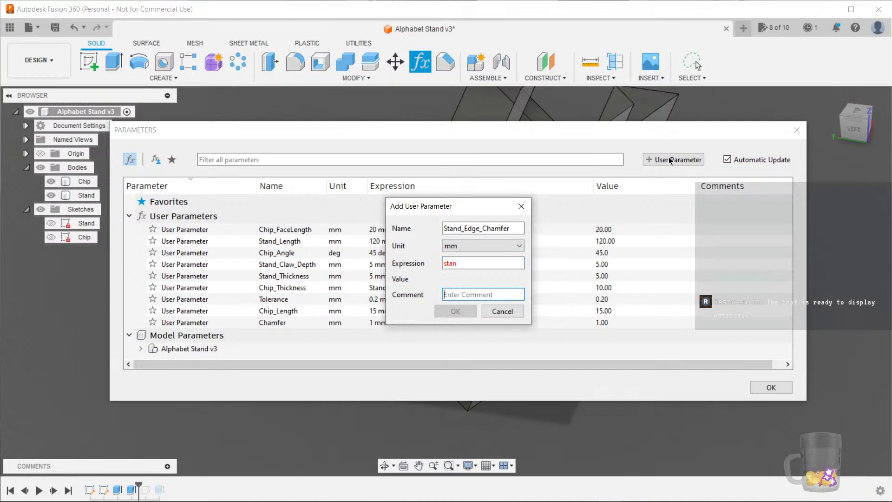
{"action": "left_click", "coordinate": [506, 263]}
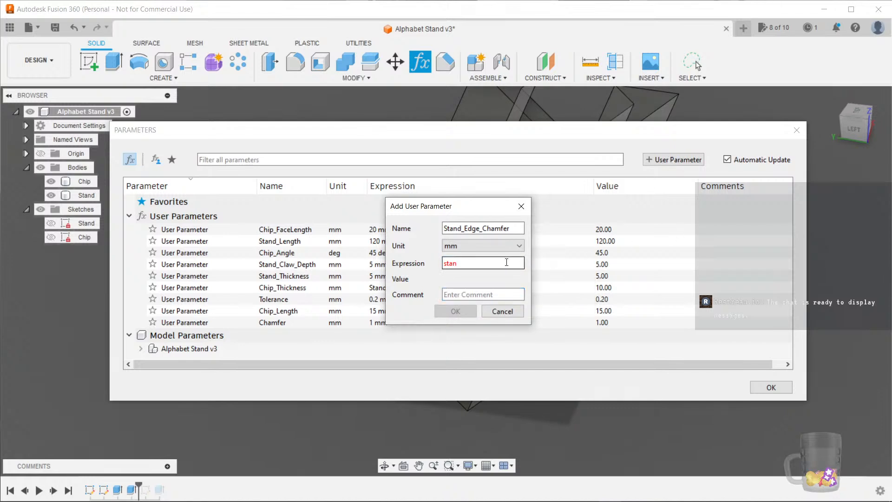
{"action": "left_click", "coordinate": [490, 302]}
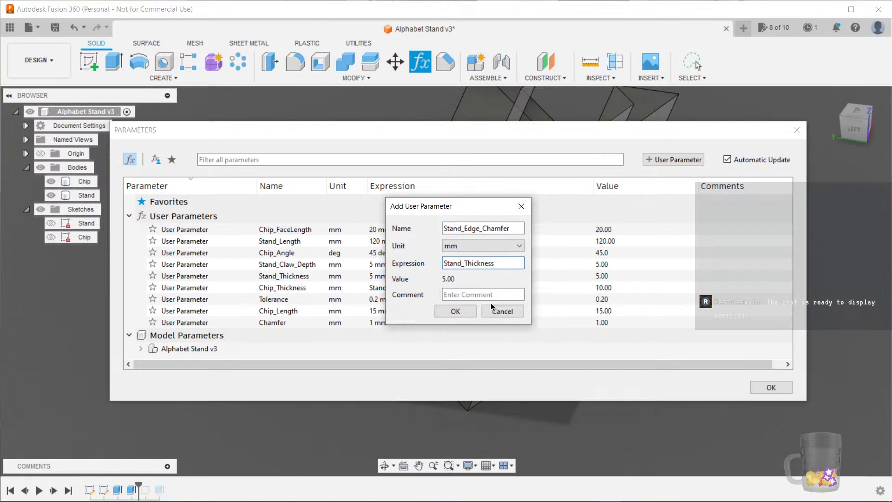
{"action": "type", "text": "* 1.8"}
{"action": "key", "text": "BackSpace"}
{"action": "type", "text": "5"}
{"action": "left_click", "coordinate": [465, 311]}
{"action": "left_click", "coordinate": [770, 385]}
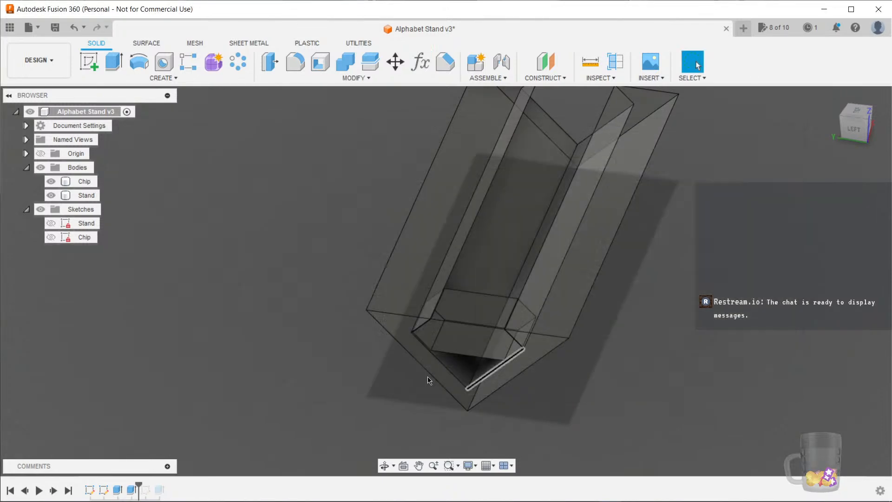
Chamfer the stand's two outer top edges using the Stand_Edge_Chamfer parameter
{"action": "left_click", "coordinate": [445, 61]}
{"action": "left_click", "coordinate": [370, 263]}
{"action": "left_click", "coordinate": [567, 298]}
{"action": "middle_click_drag", "start_coordinate": [567, 297], "coordinate": [589, 386], "text": "shift"}
{"action": "type", "text": "cham"}
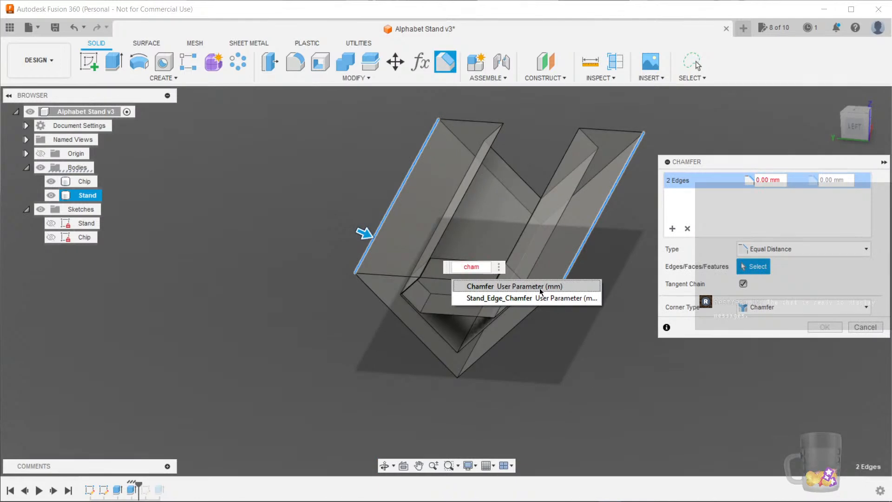
{"action": "left_click", "coordinate": [541, 292]}
{"action": "key", "text": "Return"}
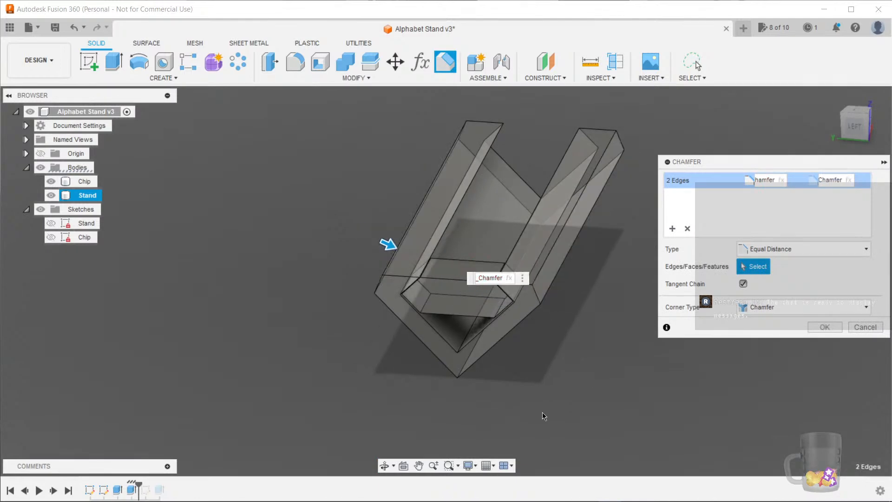
{"action": "middle_click_drag", "start_coordinate": [544, 415], "coordinate": [481, 384], "text": "shift"}
{"action": "left_click", "coordinate": [863, 118]}
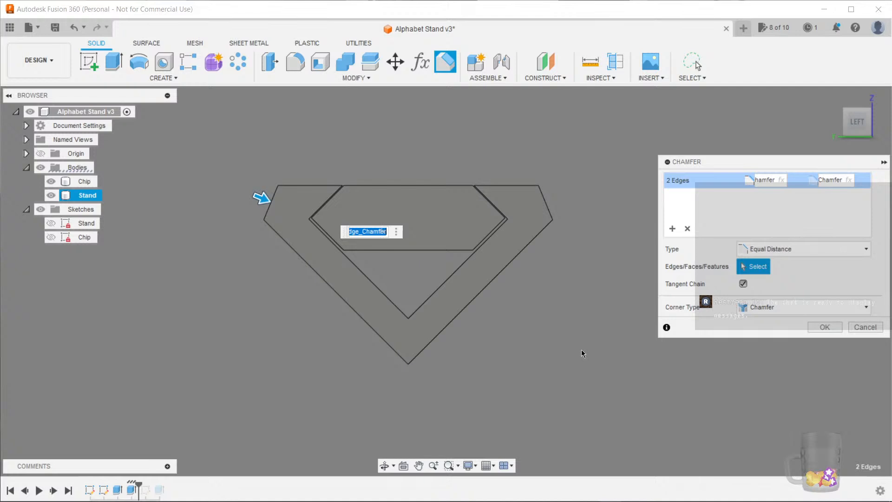
{"action": "left_click", "coordinate": [825, 327]}
Start a new Chamfer and hide the Chip body and the sketches to isolate the stand
{"action": "middle_click_drag", "start_coordinate": [674, 302], "coordinate": [503, 371], "text": "shift"}
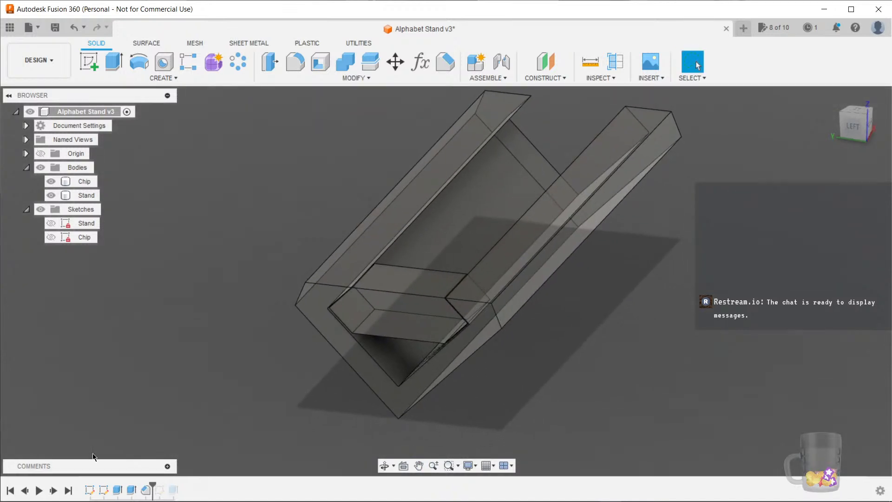
{"action": "left_click", "coordinate": [445, 65]}
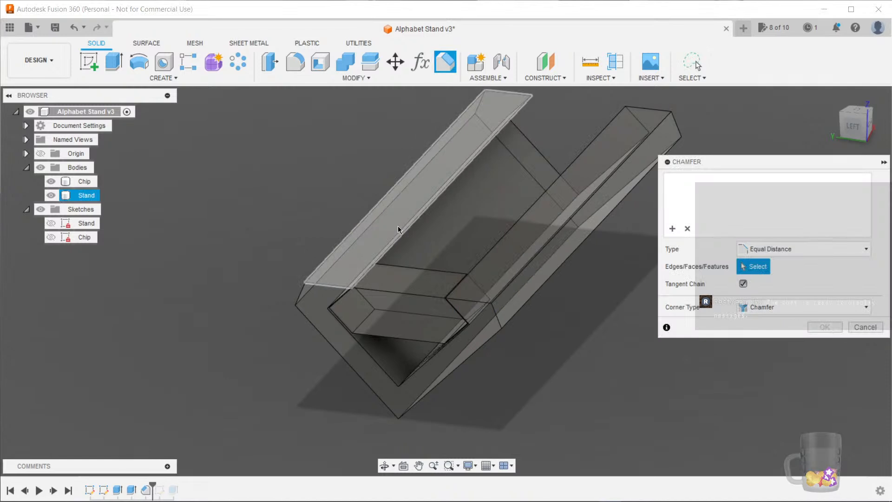
{"action": "middle_click_drag", "start_coordinate": [396, 239], "coordinate": [209, 264], "text": "shift"}
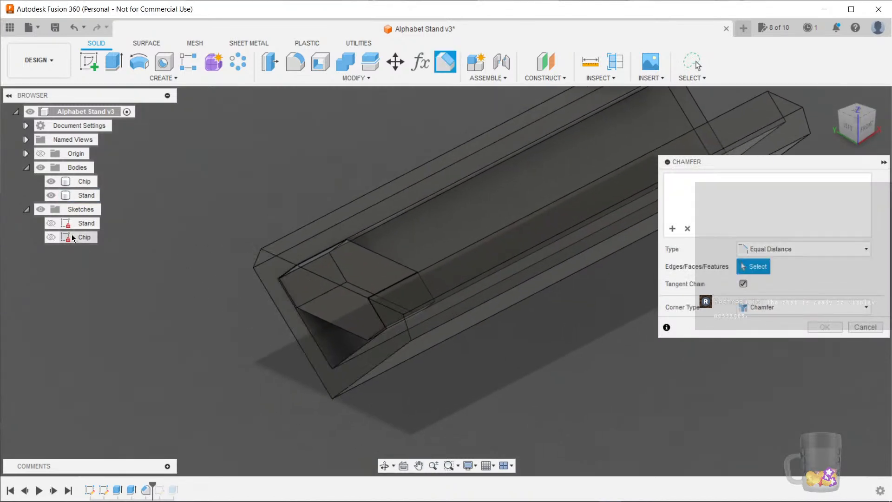
{"action": "left_click", "coordinate": [50, 181]}
{"action": "middle_click_drag", "start_coordinate": [207, 306], "coordinate": [236, 382], "text": "shift"}
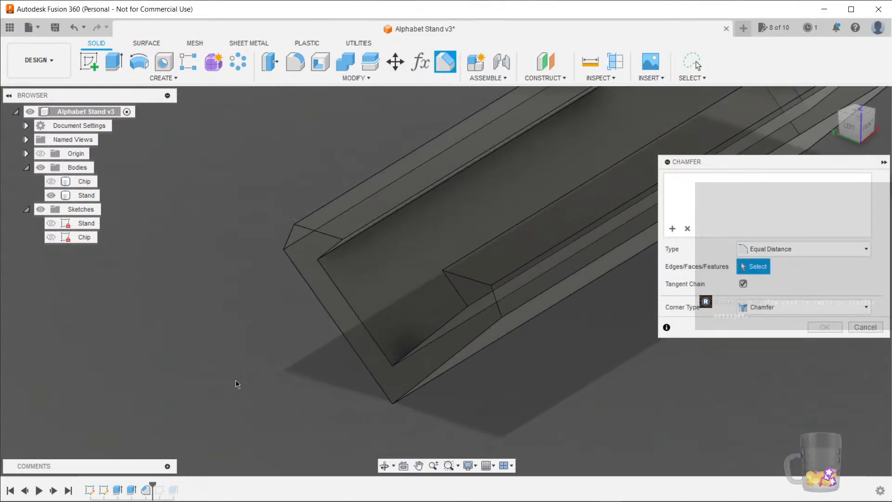
{"action": "left_click", "coordinate": [41, 209]}
{"action": "middle_click_drag", "start_coordinate": [259, 336], "coordinate": [270, 290]}
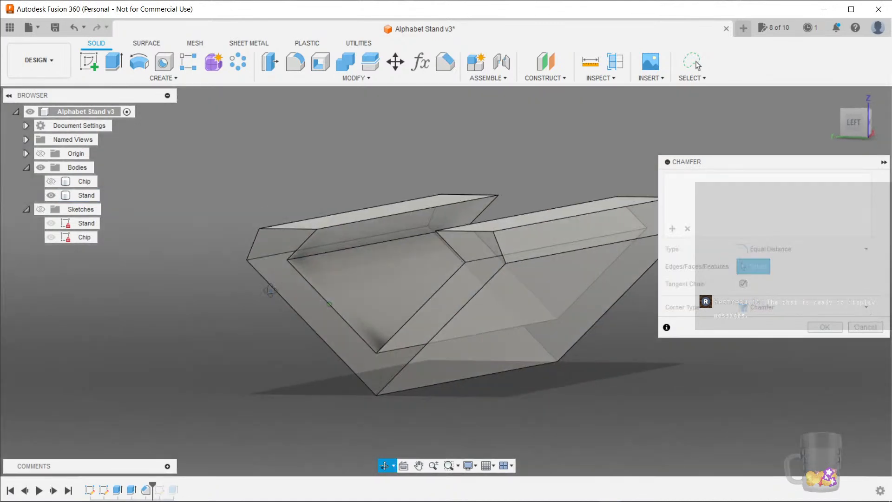
Select the stand's two end faces for chamfering and set the distance to the Chamfer parameter
{"action": "left_click", "coordinate": [308, 308]}
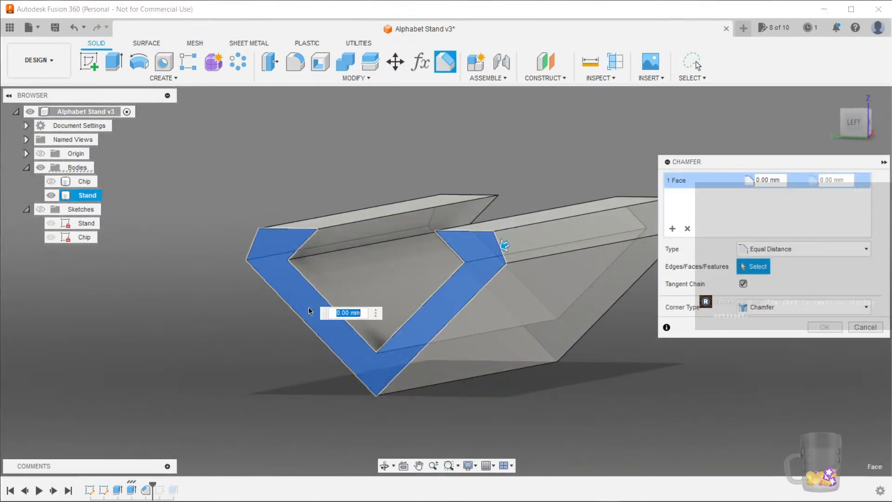
{"action": "middle_click_drag", "start_coordinate": [584, 381], "coordinate": [486, 343], "text": "shift"}
{"action": "left_click", "coordinate": [486, 338]}
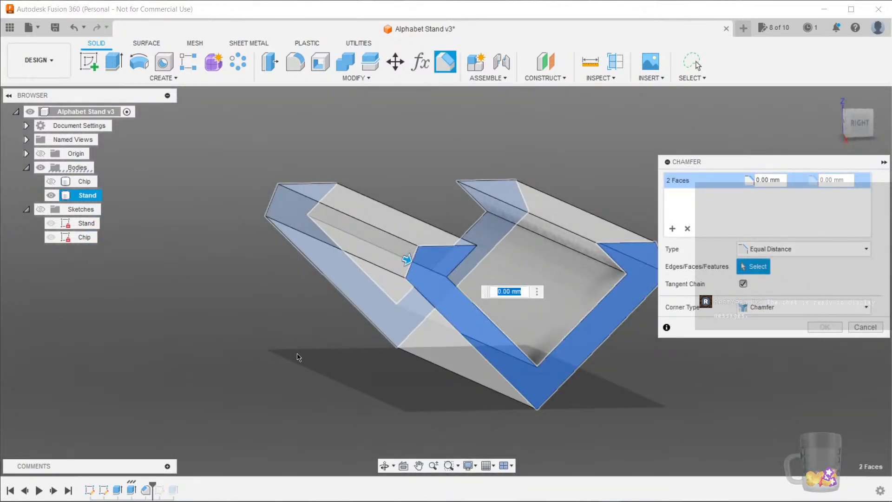
{"action": "type", "text": "Chamfer"}
Add the stand's remaining outer faces and long edges to the chamfer selection and confirm it
{"action": "middle_click_drag", "start_coordinate": [327, 362], "coordinate": [389, 301], "text": "shift"}
{"action": "left_click", "coordinate": [395, 311]}
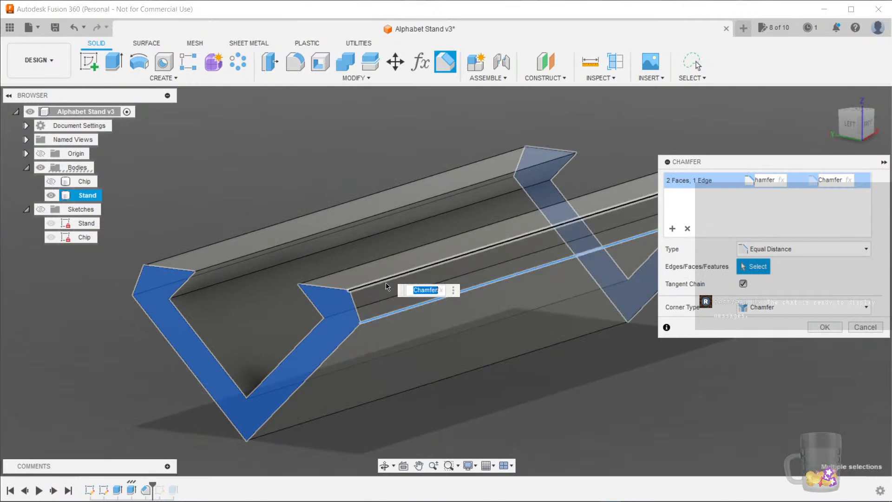
{"action": "left_click", "coordinate": [385, 280]}
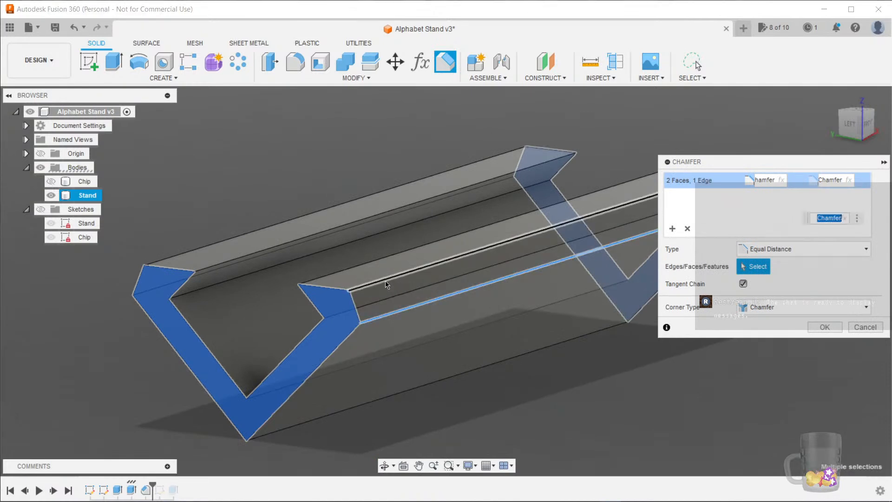
{"action": "middle_click_drag", "start_coordinate": [431, 396], "coordinate": [418, 283], "text": "shift"}
{"action": "left_click", "coordinate": [372, 314]}
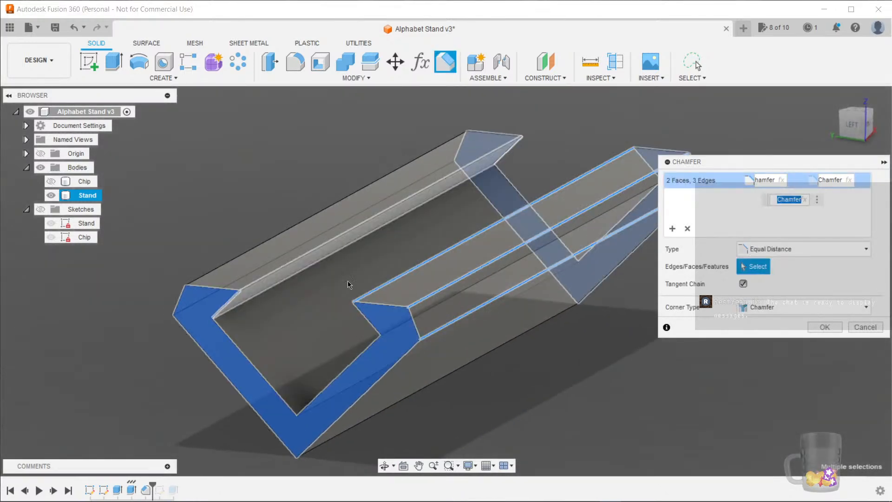
{"action": "left_click", "coordinate": [433, 283]}
{"action": "left_click", "coordinate": [449, 307]}
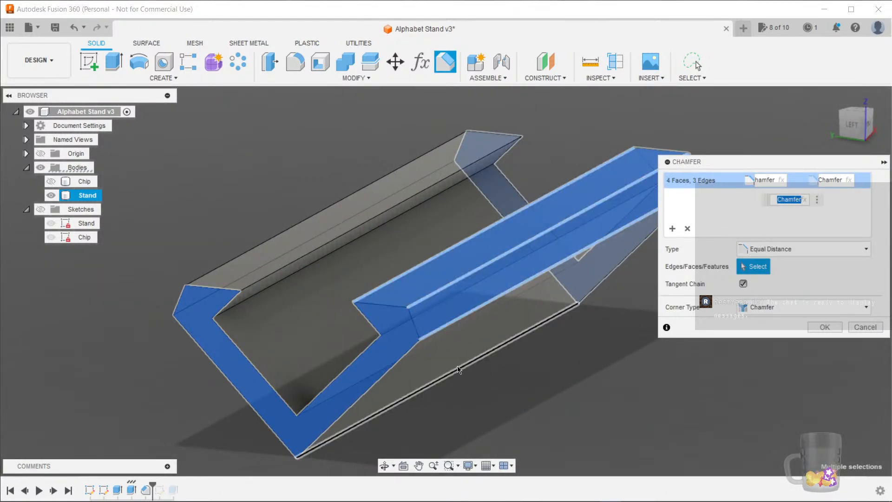
{"action": "left_click", "coordinate": [498, 407]}
{"action": "middle_click_drag", "start_coordinate": [482, 426], "coordinate": [539, 377], "text": "shift"}
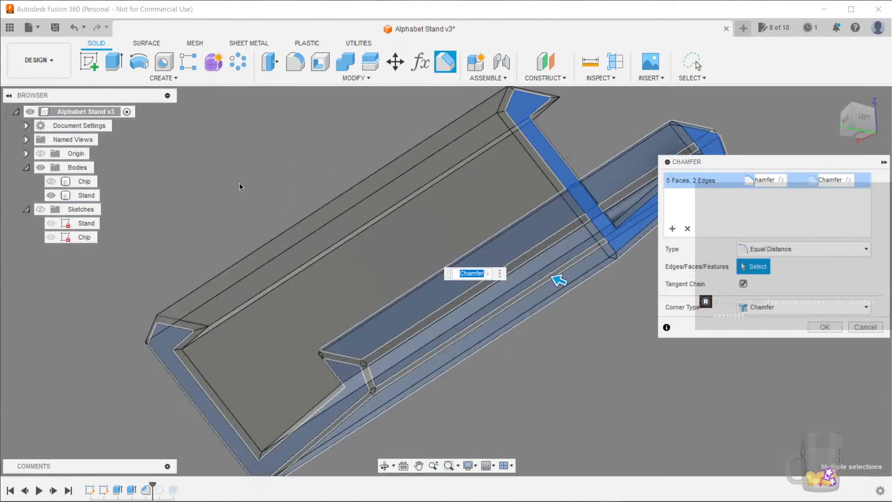
{"action": "left_click", "coordinate": [399, 263]}
{"action": "left_click", "coordinate": [398, 263]}
{"action": "middle_click_drag", "start_coordinate": [398, 263], "coordinate": [357, 310], "text": "shift"}
{"action": "left_click", "coordinate": [358, 309]}
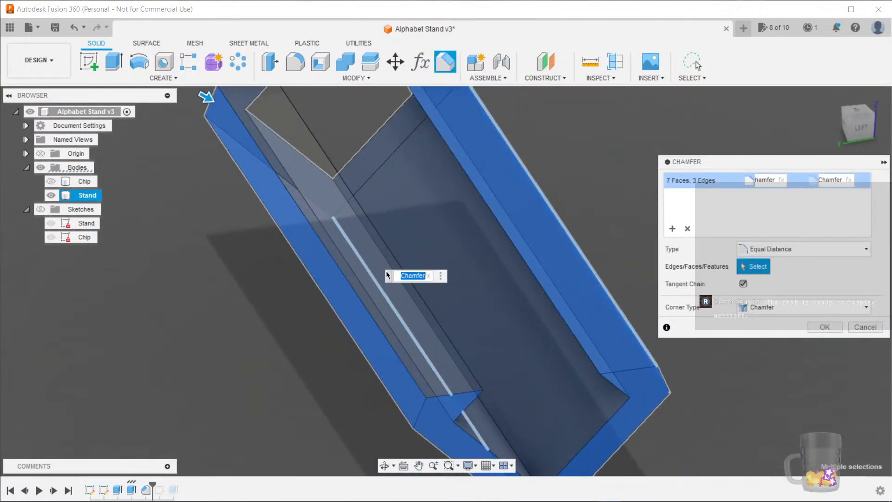
{"action": "left_click", "coordinate": [358, 269]}
{"action": "middle_click_drag", "start_coordinate": [359, 269], "coordinate": [568, 358], "text": "shift"}
{"action": "left_click", "coordinate": [825, 327]}
Examine the chamfered upper corner of the stand from the right view by selecting its edges
{"action": "left_click", "coordinate": [851, 127]}
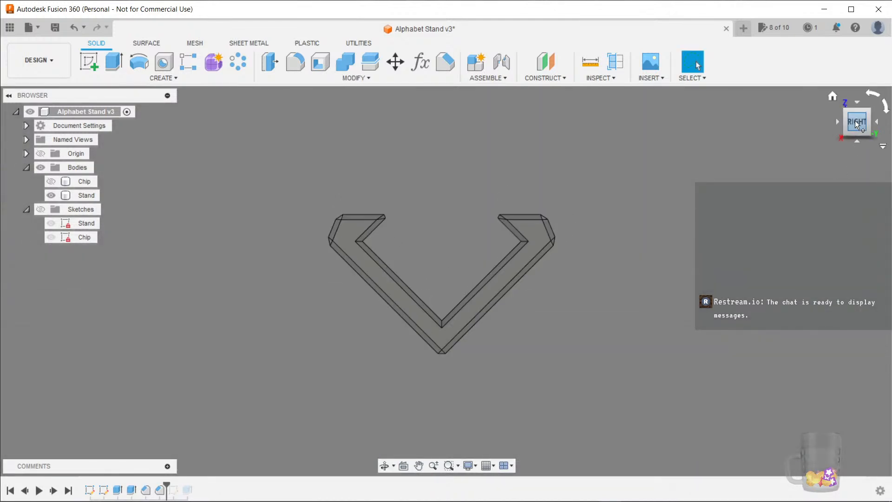
{"action": "scroll", "coordinate": [400, 213], "scroll_direction": "up", "scroll_amount": 5}
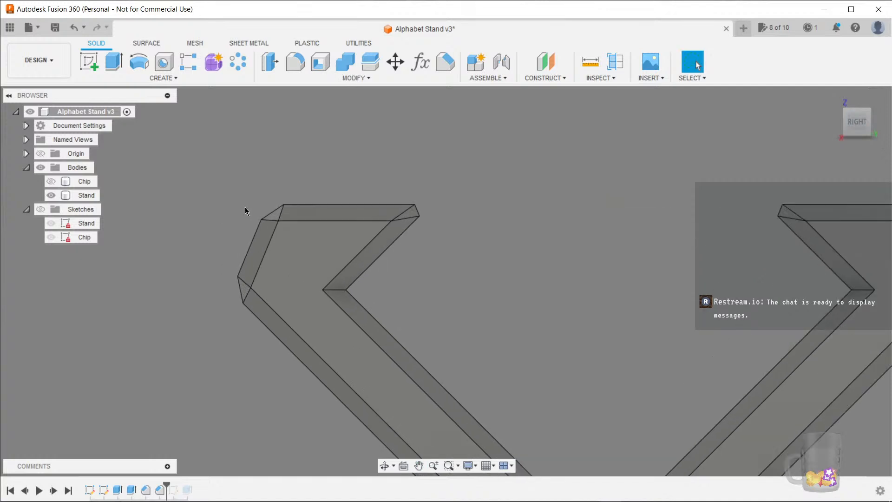
{"action": "left_click", "coordinate": [277, 215]}
{"action": "scroll", "coordinate": [238, 226], "scroll_direction": "up", "scroll_amount": 4}
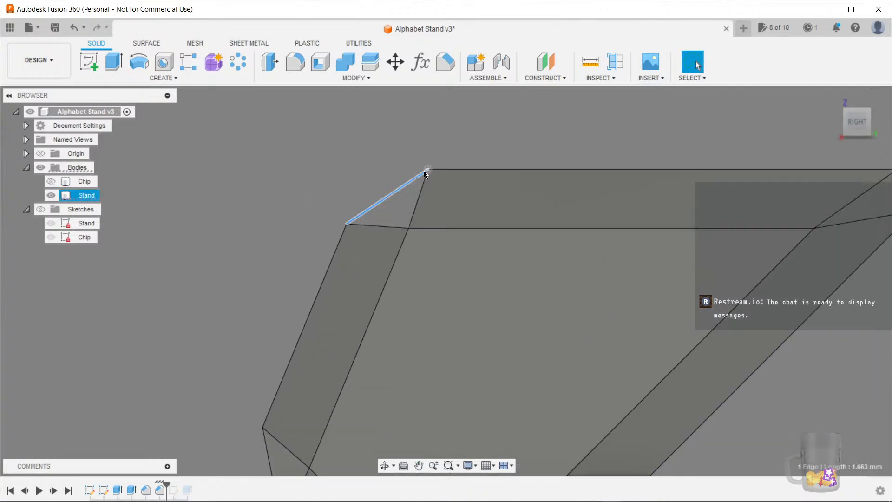
{"action": "scroll", "coordinate": [425, 174], "scroll_direction": "down", "scroll_amount": 2}
{"action": "left_click", "coordinate": [451, 173], "text": "shift"}
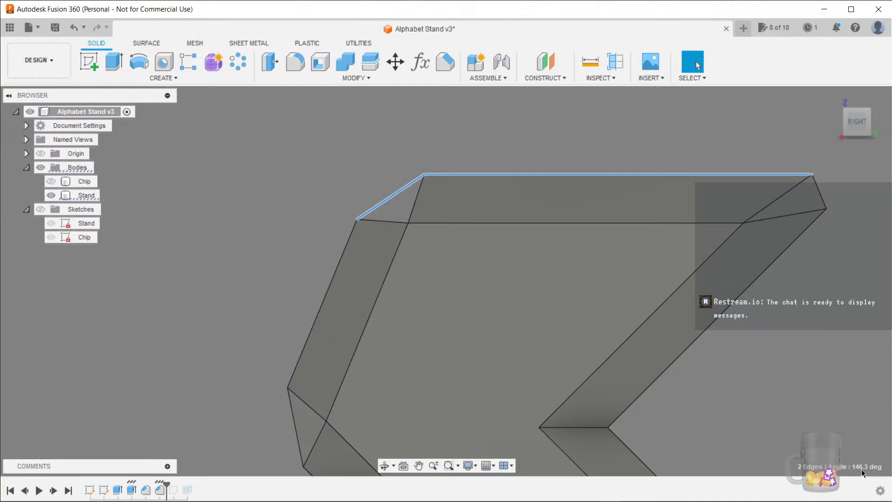
{"action": "scroll", "coordinate": [690, 389], "scroll_direction": "down", "scroll_amount": 2}
{"action": "scroll", "coordinate": [722, 398], "scroll_direction": "up", "scroll_amount": 3}
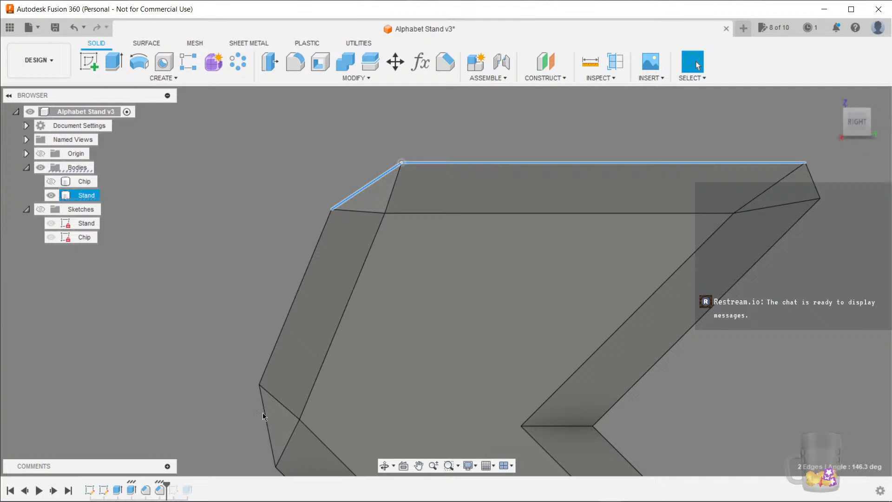
{"action": "middle_click_drag", "start_coordinate": [182, 353], "coordinate": [177, 251], "text": "shift"}
Inspect the chamfers on both stand arms from the right view, selecting edges to measure them
{"action": "left_click", "coordinate": [849, 127]}
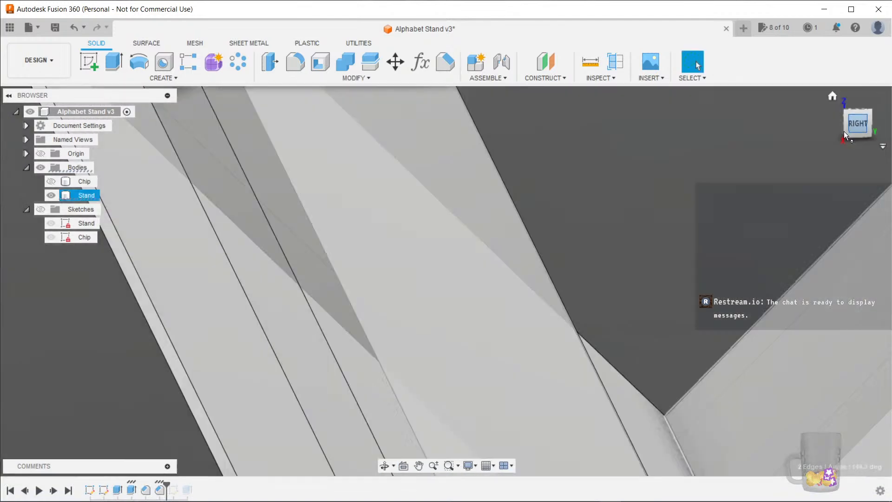
{"action": "scroll", "coordinate": [396, 278], "scroll_direction": "down", "scroll_amount": 5}
{"action": "middle_click_drag", "start_coordinate": [471, 326], "coordinate": [469, 308]}
{"action": "middle_click", "coordinate": [462, 307]}
{"action": "middle_click", "coordinate": [460, 307]}
{"action": "scroll", "coordinate": [355, 180], "scroll_direction": "up", "scroll_amount": 5}
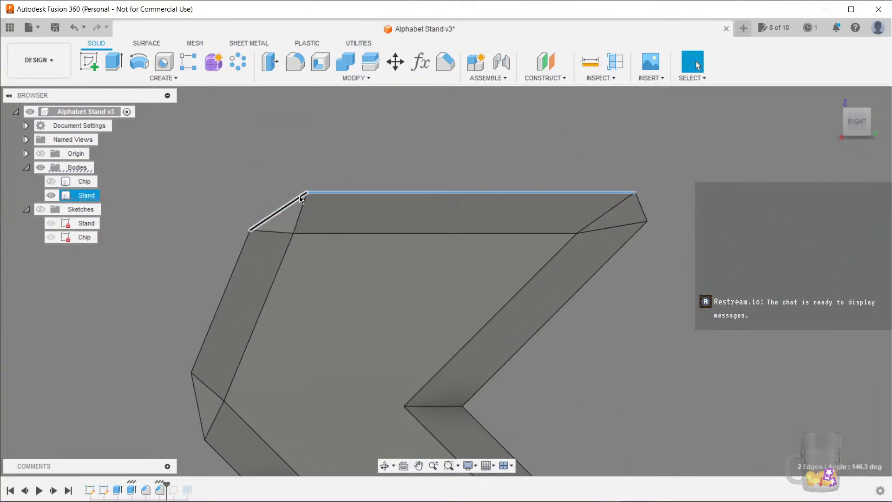
{"action": "scroll", "coordinate": [288, 216], "scroll_direction": "down", "scroll_amount": 4}
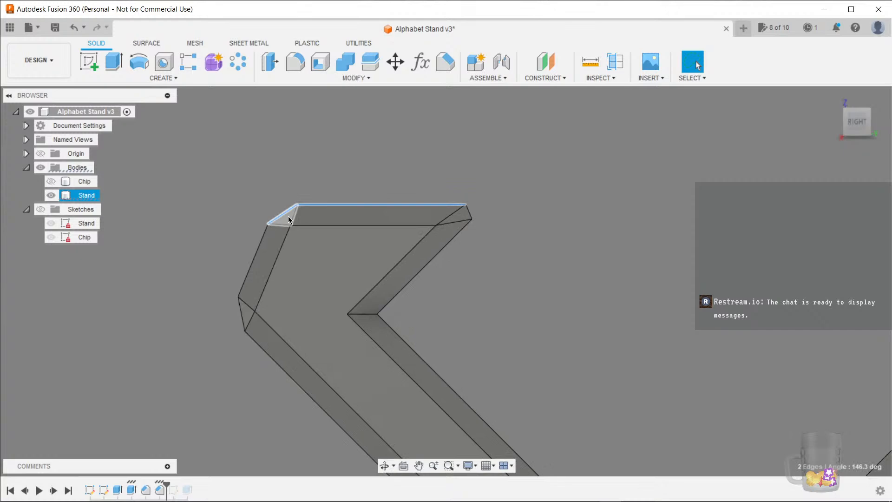
{"action": "middle_click_drag", "start_coordinate": [417, 235], "coordinate": [486, 269], "text": "shift"}
{"action": "left_click", "coordinate": [853, 121]}
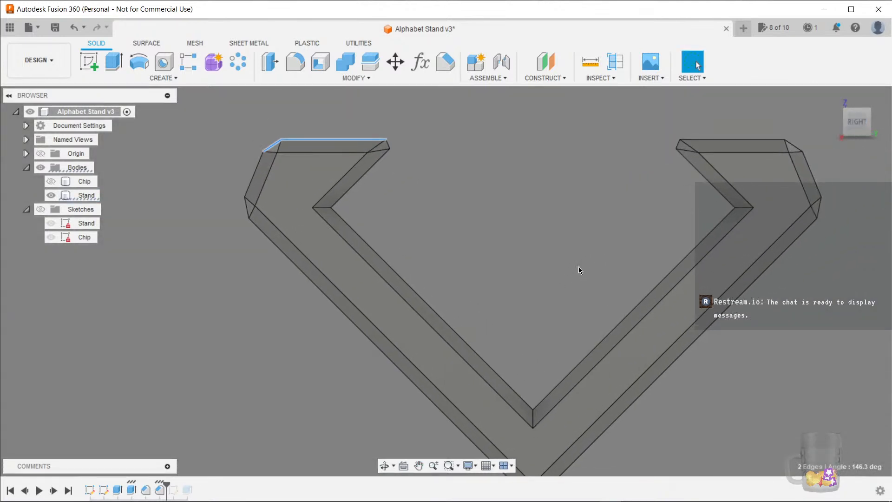
{"action": "scroll", "coordinate": [525, 214], "scroll_direction": "down", "scroll_amount": 3}
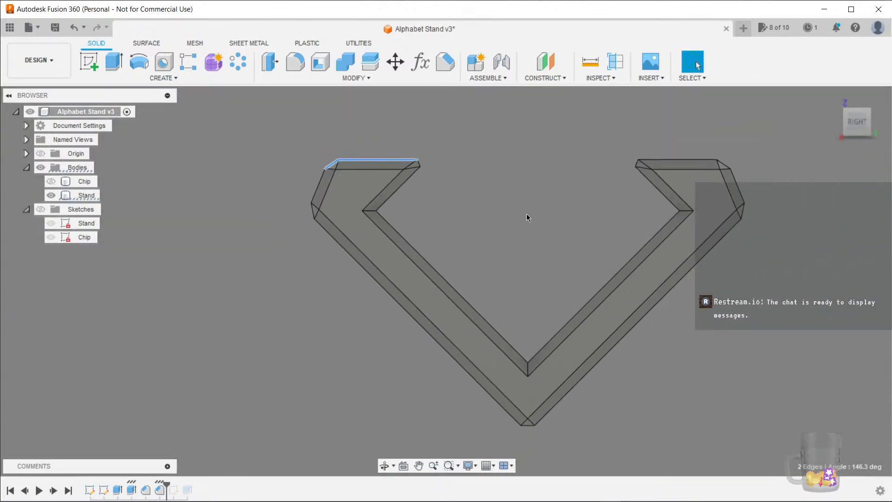
{"action": "scroll", "coordinate": [295, 200], "scroll_direction": "up", "scroll_amount": 5}
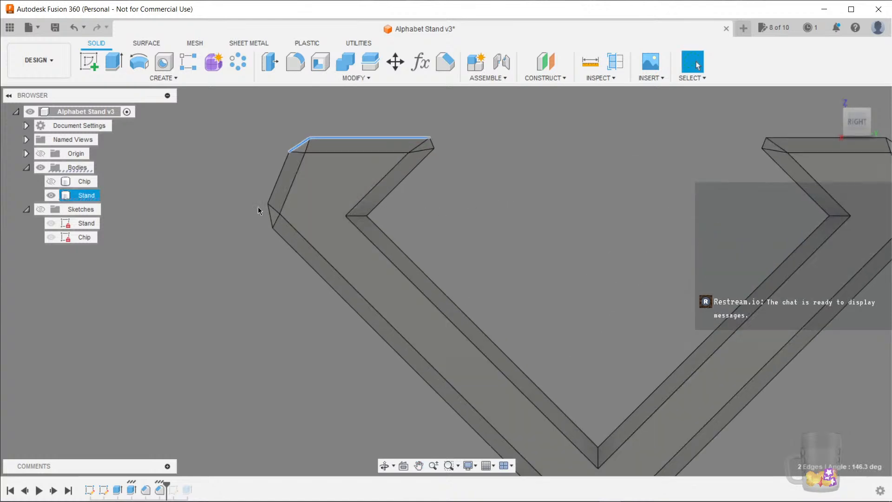
{"action": "left_click", "coordinate": [324, 115], "text": "ctrl"}
{"action": "left_click", "coordinate": [298, 150], "text": "ctrl"}
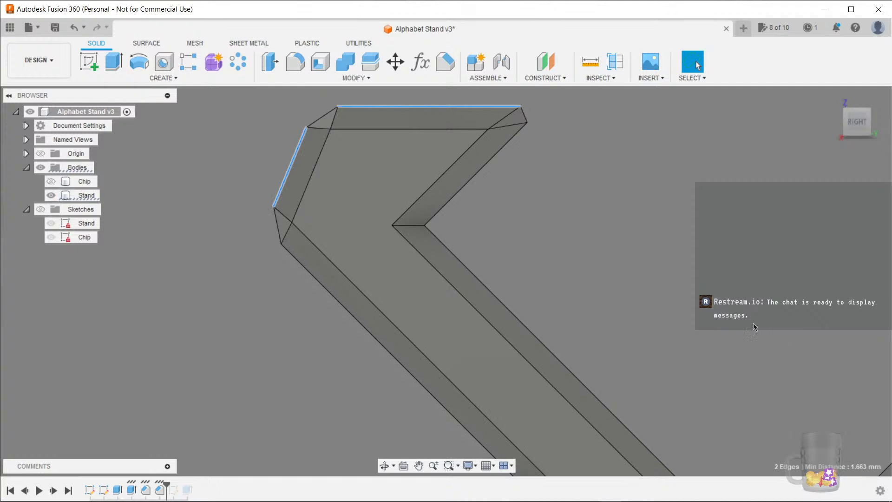
{"action": "middle_click_drag", "start_coordinate": [764, 330], "coordinate": [750, 378]}
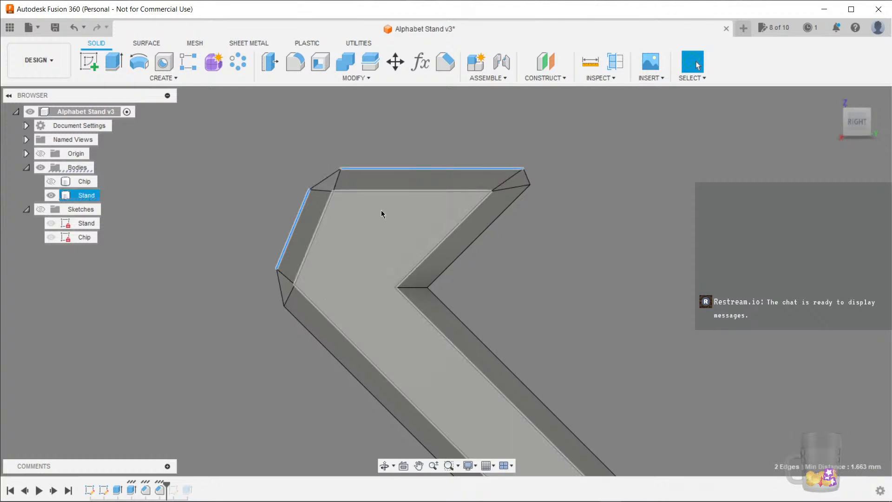
{"action": "scroll", "coordinate": [400, 205], "scroll_direction": "down", "scroll_amount": 5}
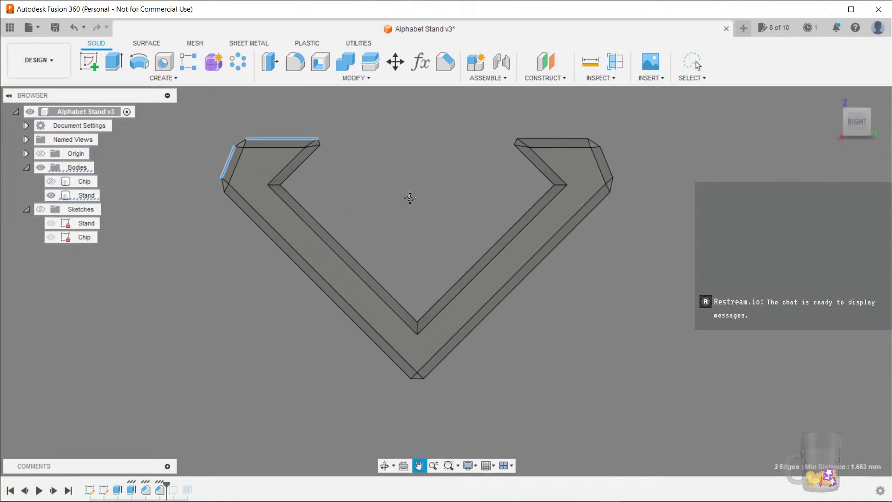
{"action": "middle_click_drag", "start_coordinate": [428, 206], "coordinate": [498, 290], "text": "shift"}
Hide the Stand body and show the Chip body
{"action": "left_click", "coordinate": [175, 294]}
{"action": "middle_click_drag", "start_coordinate": [175, 295], "coordinate": [223, 273]}
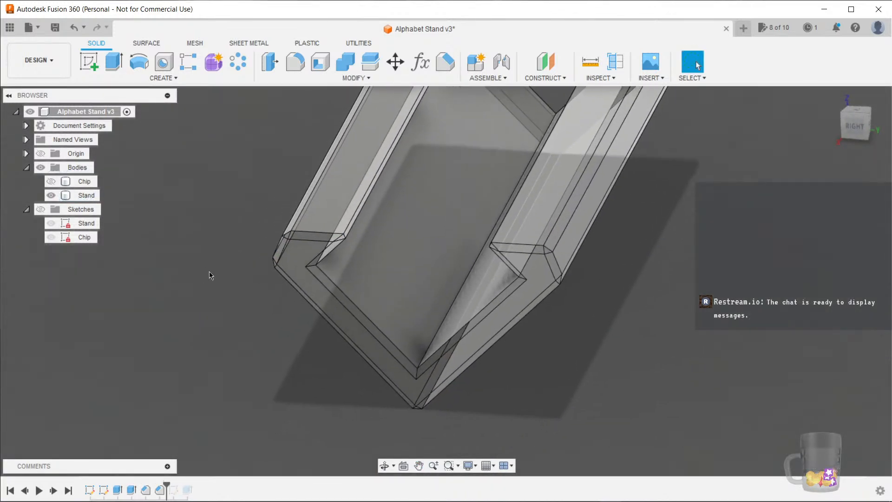
{"action": "left_click", "coordinate": [51, 194]}
{"action": "left_click", "coordinate": [51, 181]}
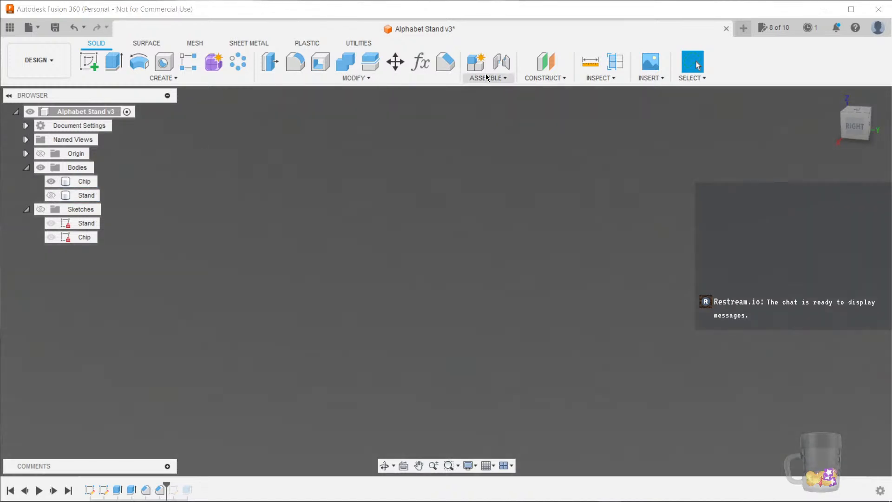
Chamfer the chip's end faces and edges using the Chamfer user parameter as the distance
{"action": "left_click", "coordinate": [442, 66]}
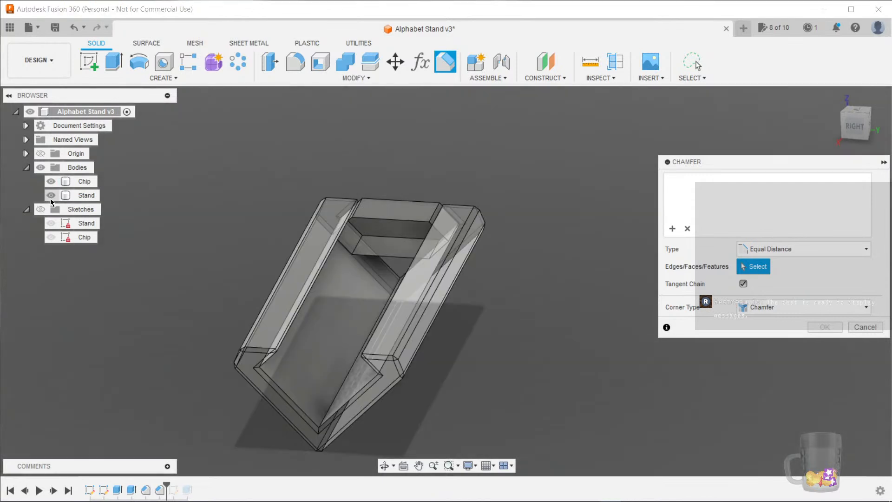
{"action": "mouse_move", "coordinate": [513, 330]}
{"action": "middle_mouse_down", "text": "shift"}
{"action": "mouse_move", "coordinate": [424, 302]}
{"action": "mouse_move", "coordinate": [516, 324]}
{"action": "mouse_move", "coordinate": [492, 331]}
{"action": "mouse_move", "coordinate": [483, 356]}
{"action": "mouse_move", "coordinate": [502, 343]}
{"action": "middle_mouse_up", "text": "shift"}
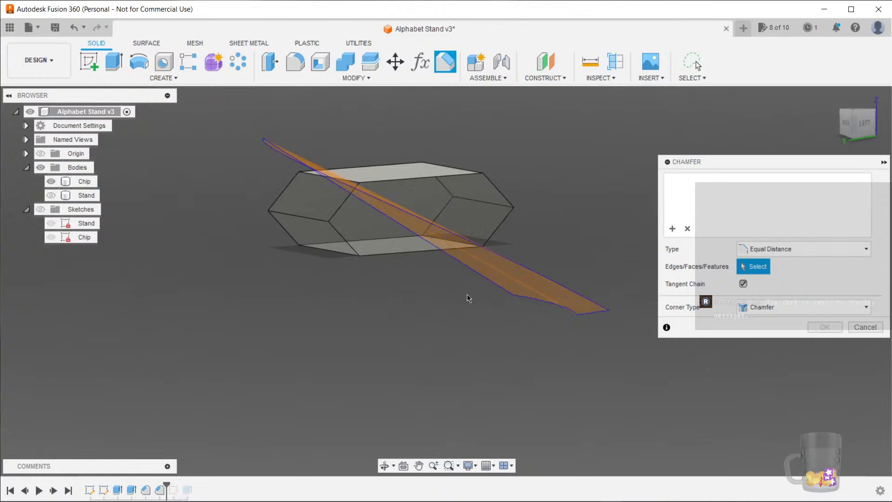
{"action": "left_click", "coordinate": [436, 282]}
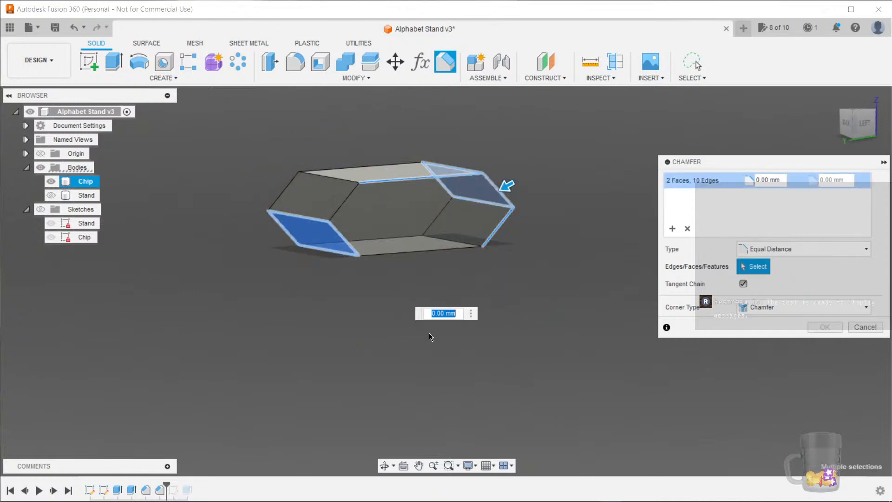
{"action": "mouse_move", "coordinate": [525, 259]}
{"action": "left_mouse_down"}
{"action": "mouse_move", "coordinate": [250, 189]}
{"action": "mouse_move", "coordinate": [548, 116]}
{"action": "mouse_move", "coordinate": [550, 190]}
{"action": "left_mouse_up"}
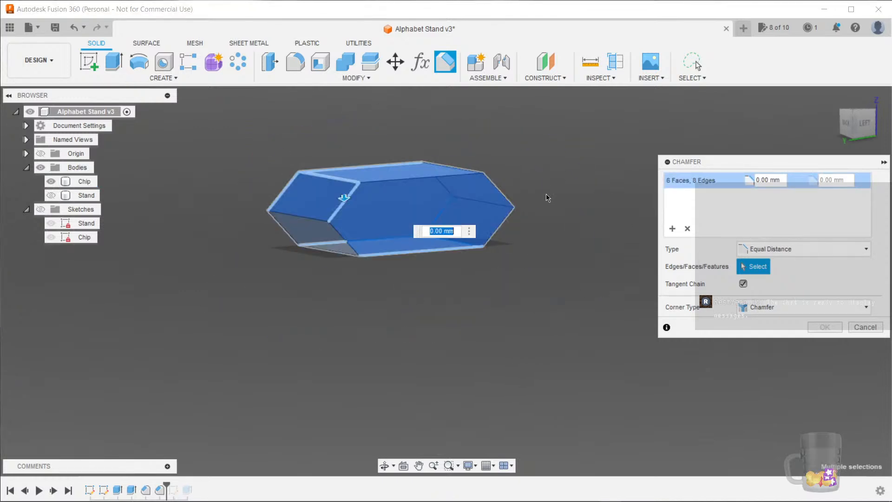
{"action": "middle_click_drag", "start_coordinate": [466, 315], "coordinate": [413, 356], "text": "shift"}
{"action": "type", "text": "cham"}
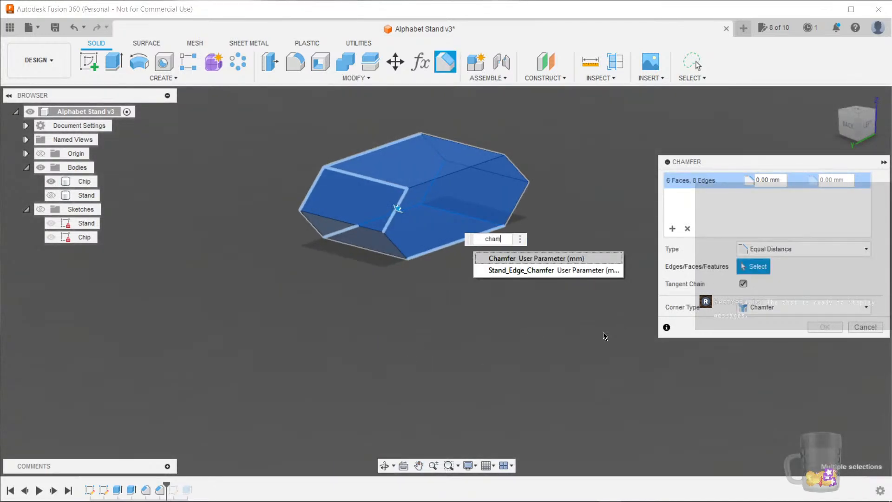
{"action": "key", "text": "Return"}
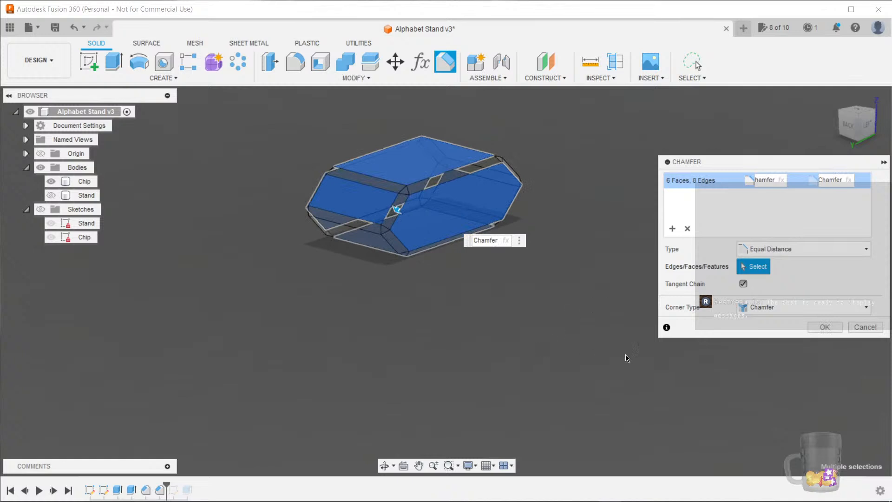
{"action": "left_click", "coordinate": [822, 325]}
Examine the chamfered chip from the left view, selecting one of its chamfer edges
{"action": "mouse_move", "coordinate": [483, 324]}
{"action": "middle_mouse_down", "text": "shift"}
{"action": "mouse_move", "coordinate": [591, 272]}
{"action": "mouse_move", "coordinate": [676, 336]}
{"action": "mouse_move", "coordinate": [615, 348]}
{"action": "middle_mouse_up", "text": "shift"}
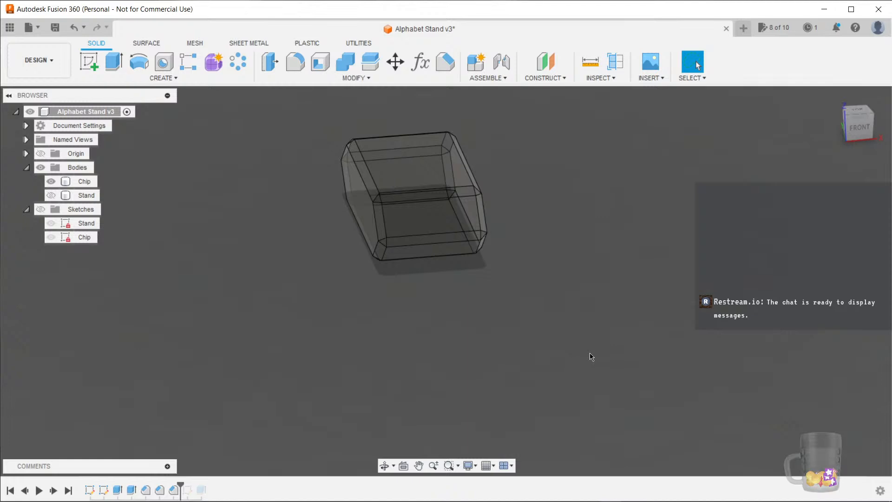
{"action": "middle_click_drag", "start_coordinate": [468, 353], "coordinate": [499, 338], "text": "shift"}
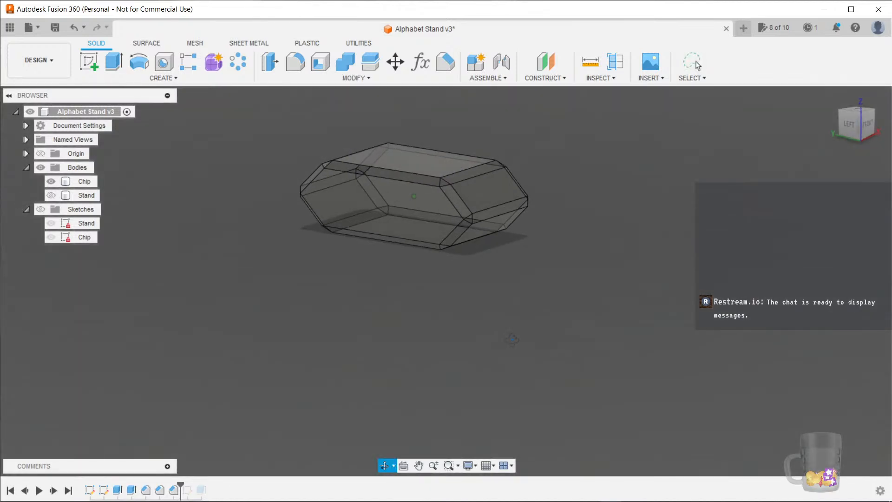
{"action": "left_click", "coordinate": [413, 202]}
{"action": "scroll", "coordinate": [385, 205], "scroll_direction": "up", "scroll_amount": 4}
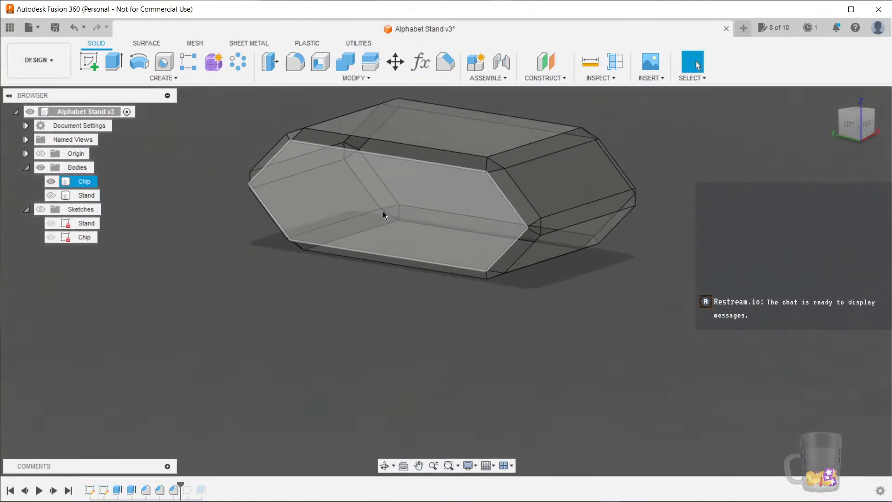
{"action": "scroll", "coordinate": [483, 311], "scroll_direction": "down", "scroll_amount": 4}
{"action": "middle_click_drag", "start_coordinate": [487, 312], "coordinate": [643, 312], "text": "shift"}
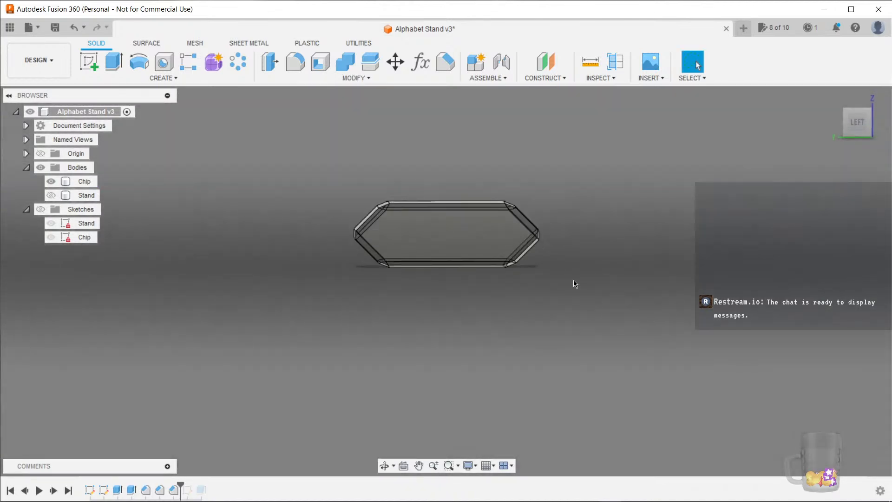
{"action": "left_click", "coordinate": [860, 121]}
{"action": "scroll", "coordinate": [425, 206], "scroll_direction": "up", "scroll_amount": 8}
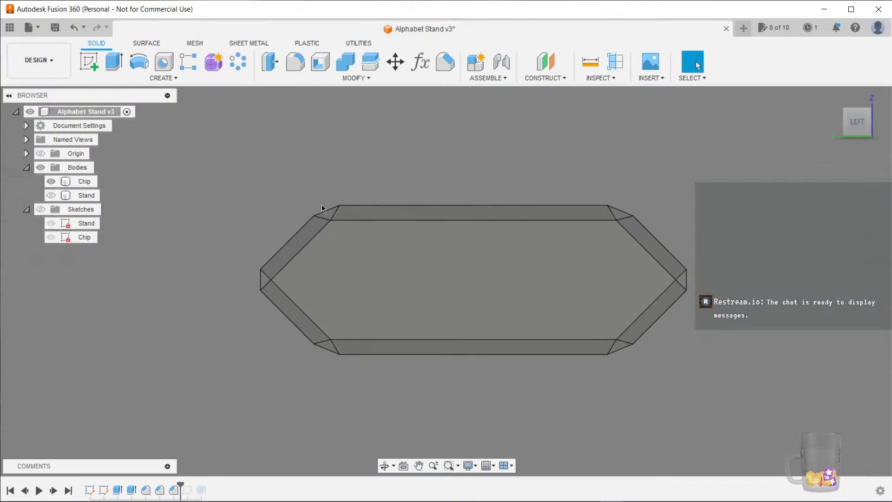
{"action": "left_click", "coordinate": [327, 209]}
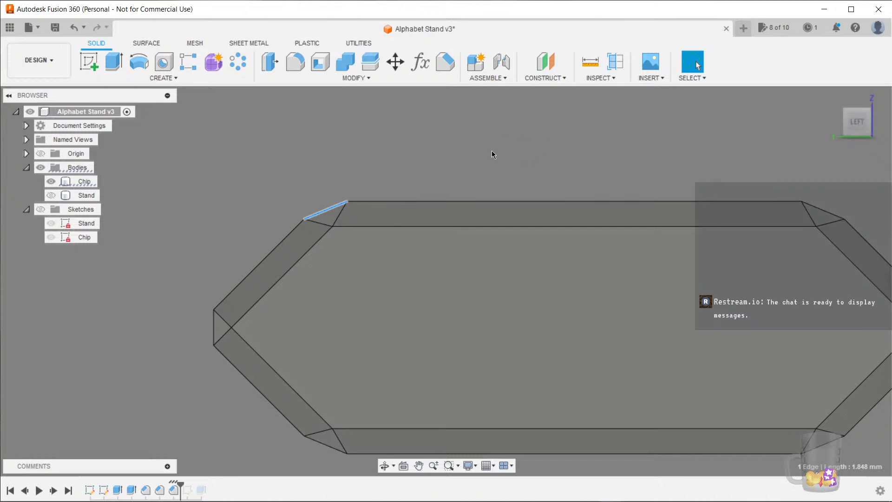
{"action": "scroll", "coordinate": [394, 167], "scroll_direction": "down", "scroll_amount": 3}
Show the Stand body and examine the chip's chamfered edges inside the stand from the left view
{"action": "left_click", "coordinate": [51, 195]}
{"action": "scroll", "coordinate": [126, 330], "scroll_direction": "down", "scroll_amount": 2}
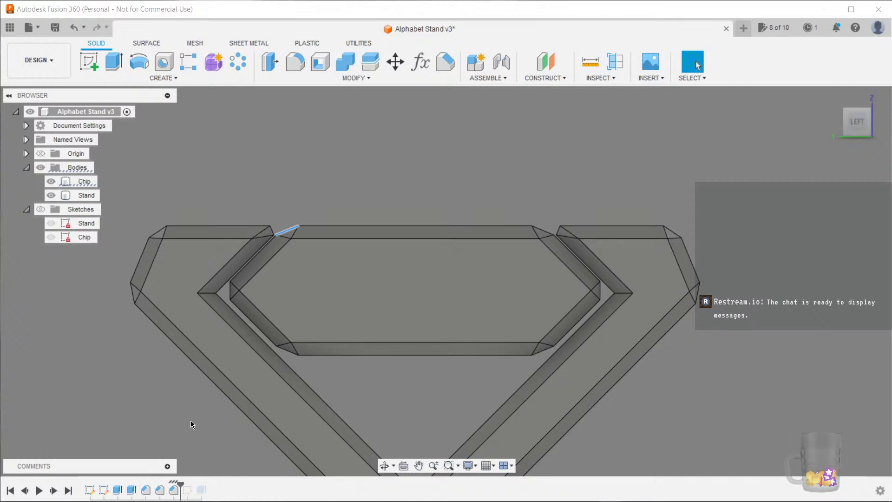
{"action": "left_click", "coordinate": [328, 355]}
{"action": "scroll", "coordinate": [338, 390], "scroll_direction": "up", "scroll_amount": 4}
{"action": "scroll", "coordinate": [416, 382], "scroll_direction": "up", "scroll_amount": 1}
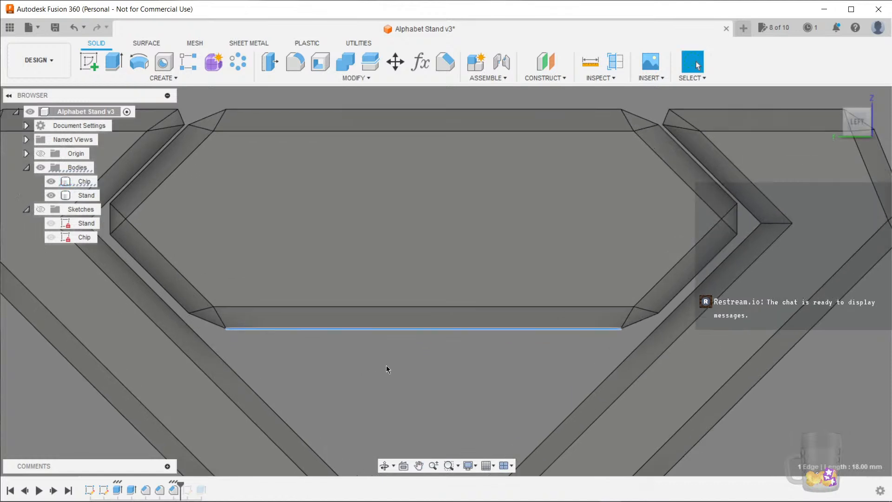
{"action": "scroll", "coordinate": [392, 357], "scroll_direction": "down", "scroll_amount": 1}
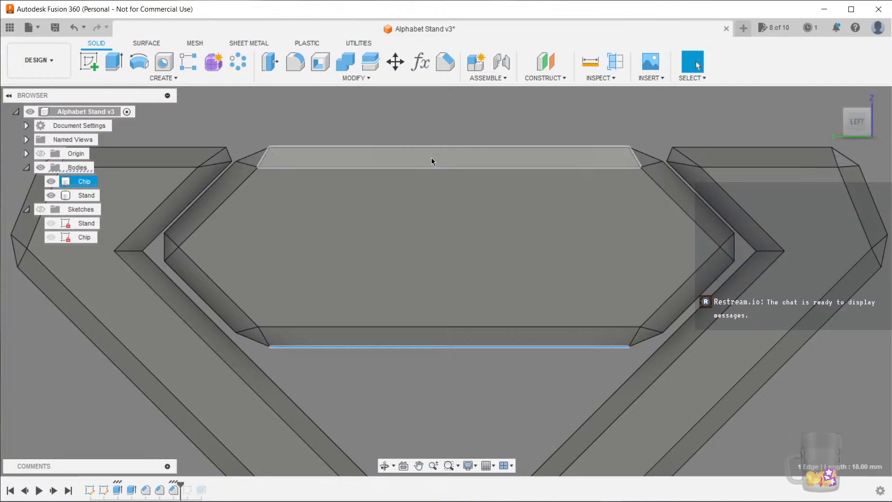
{"action": "scroll", "coordinate": [456, 208], "scroll_direction": "down", "scroll_amount": 4}
{"action": "left_click", "coordinate": [282, 323]}
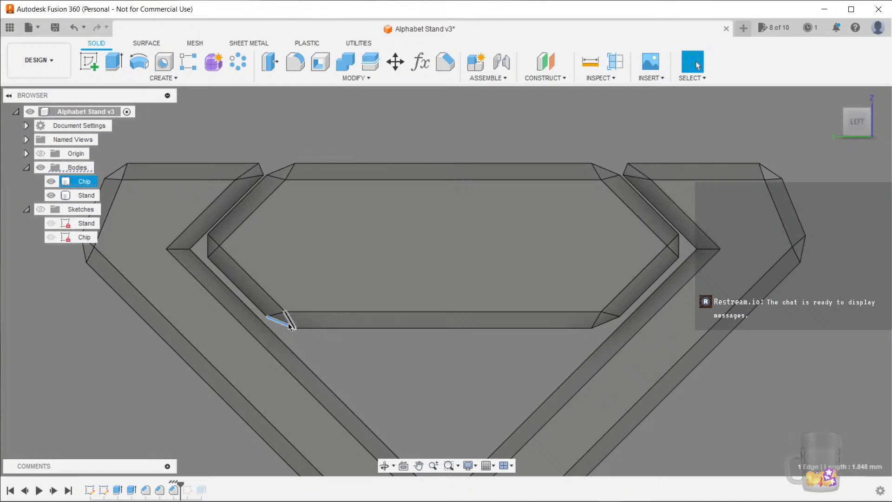
{"action": "left_click", "coordinate": [308, 328], "text": "ctrl"}
{"action": "left_click", "coordinate": [258, 309], "text": "ctrl"}
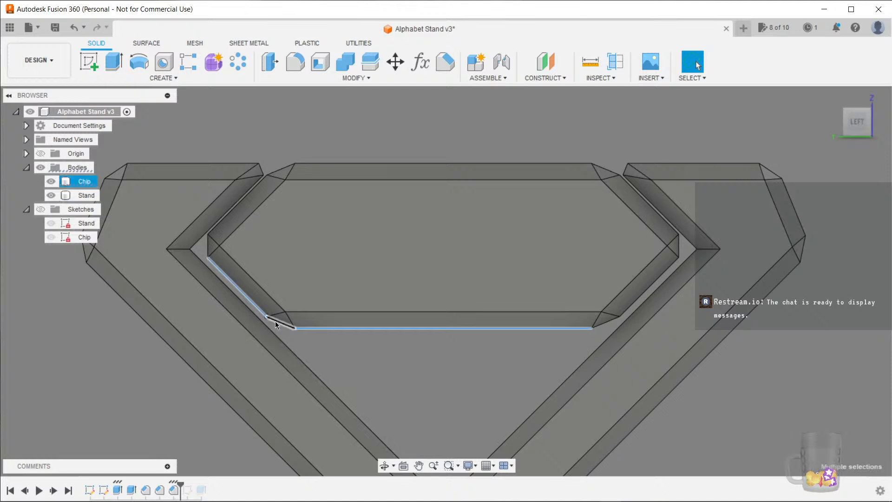
{"action": "scroll", "coordinate": [276, 324], "scroll_direction": "up", "scroll_amount": 5}
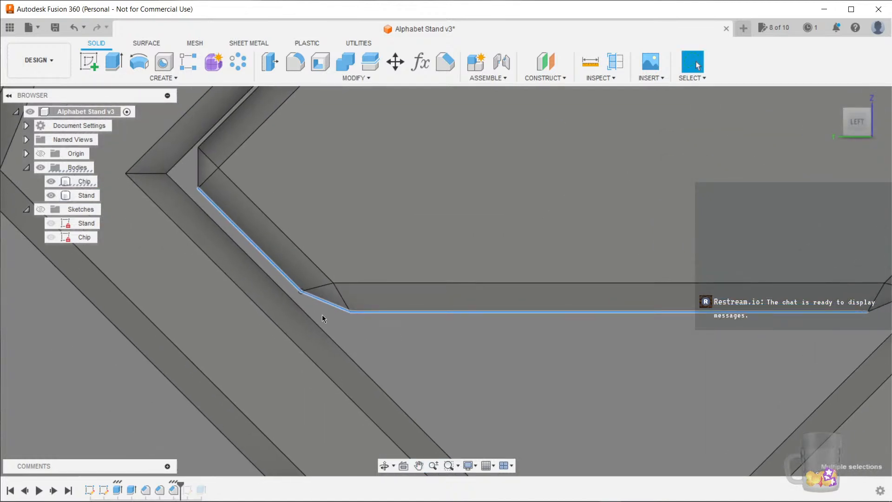
{"action": "scroll", "coordinate": [315, 322], "scroll_direction": "down", "scroll_amount": 6}
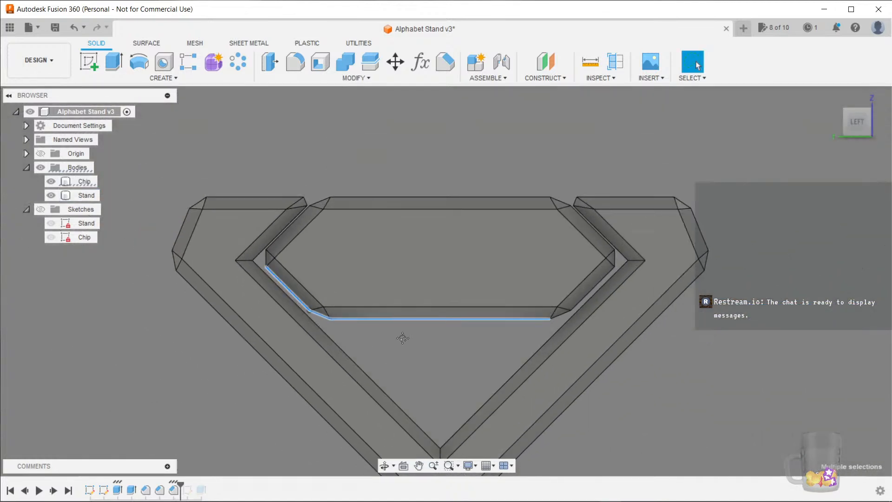
{"action": "left_click", "coordinate": [395, 300]}
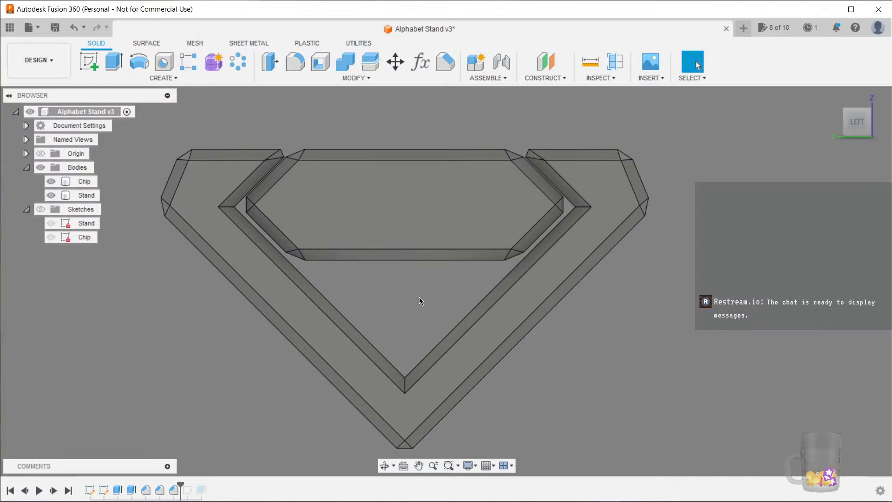
Select the stand's outer arm edge to check its chamfer from the left view
{"action": "scroll", "coordinate": [425, 313], "scroll_direction": "down", "scroll_amount": 2}
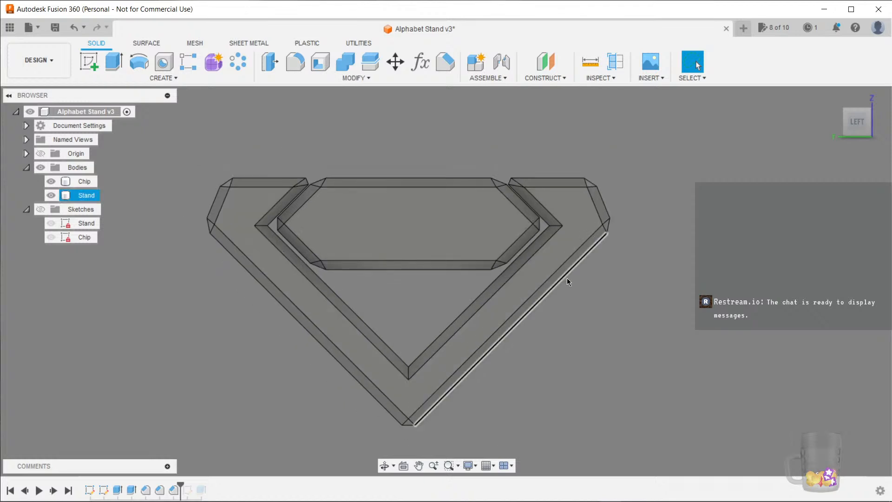
{"action": "left_click", "coordinate": [554, 284]}
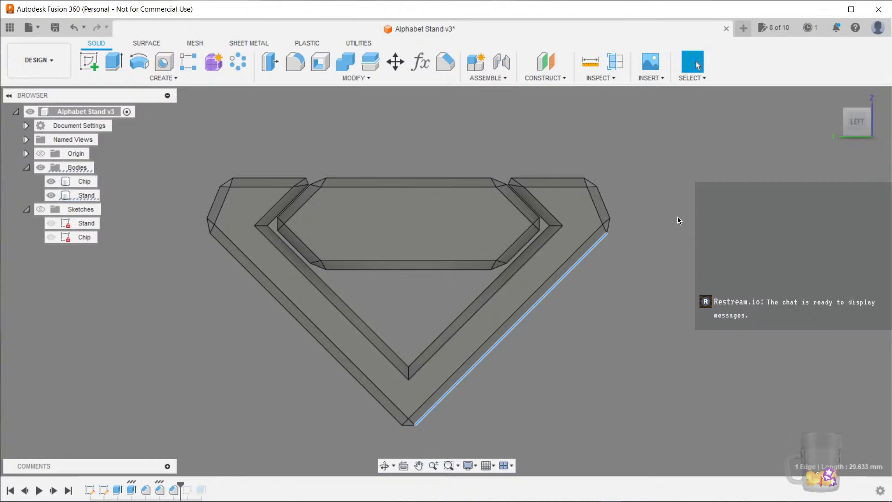
{"action": "scroll", "coordinate": [633, 360], "scroll_direction": "down", "scroll_amount": 1}
{"action": "scroll", "coordinate": [618, 365], "scroll_direction": "up", "scroll_amount": 1}
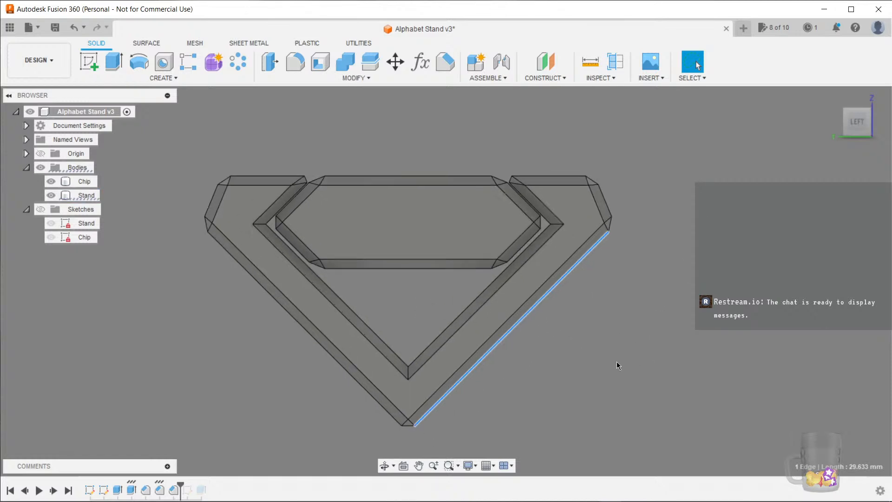
{"action": "scroll", "coordinate": [612, 351], "scroll_direction": "down", "scroll_amount": 1}
Save a new version of the design with the description Chamfer
{"action": "middle_click_drag", "start_coordinate": [407, 176], "coordinate": [388, 162]}
{"action": "key", "text": "ctrl+s"}
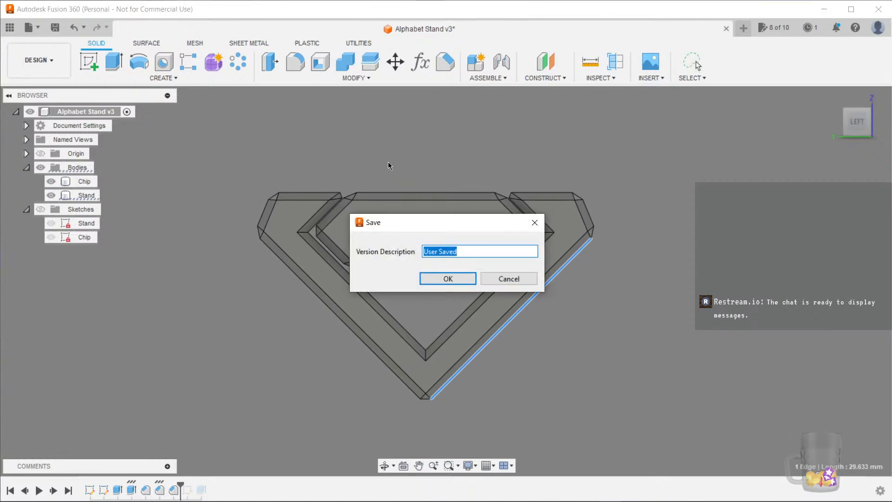
{"action": "type", "text": "Chamfer"}
{"action": "key", "text": "Return"}
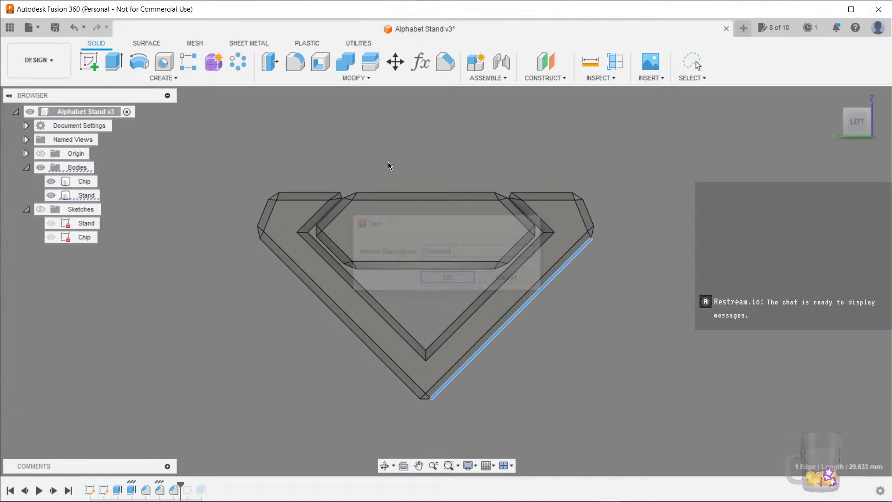
Roll the timeline forward to its end so the Test sketch is included
{"action": "left_click", "coordinate": [219, 317]}
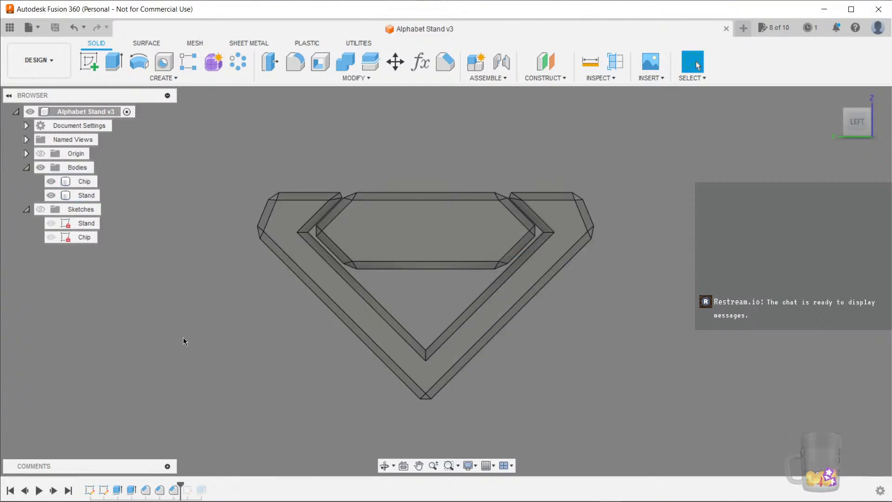
{"action": "scroll", "coordinate": [186, 335], "scroll_direction": "down", "scroll_amount": 2}
{"action": "middle_click_drag", "start_coordinate": [267, 339], "coordinate": [216, 383], "text": "shift"}
{"action": "middle_click_drag", "start_coordinate": [216, 384], "coordinate": [214, 397], "text": "shift"}
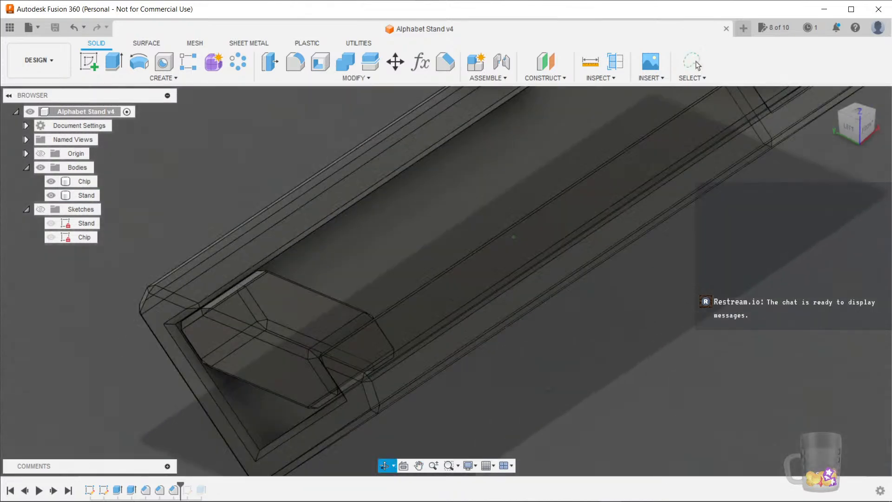
{"action": "left_click", "coordinate": [54, 491]}
{"action": "left_click", "coordinate": [53, 490]}
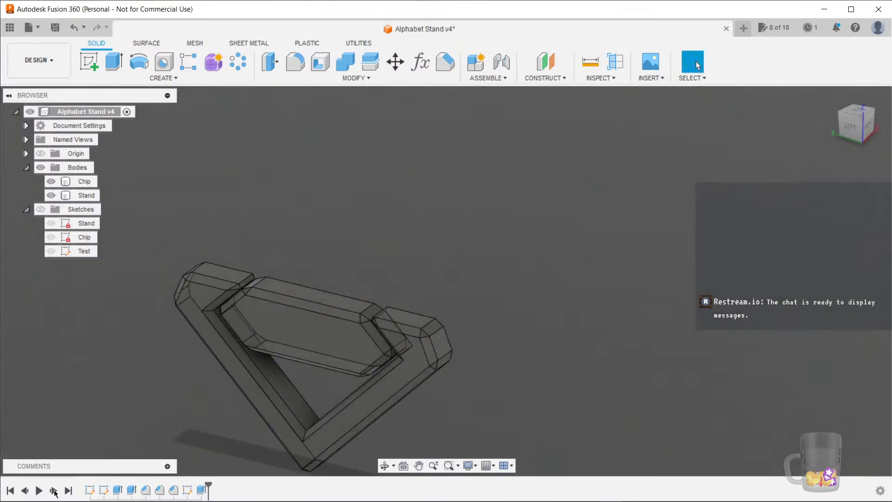
{"action": "middle_click_drag", "start_coordinate": [93, 374], "coordinate": [290, 348], "text": "shift"}
{"action": "scroll", "coordinate": [316, 296], "scroll_direction": "up", "scroll_amount": 3}
{"action": "scroll", "coordinate": [253, 318], "scroll_direction": "down", "scroll_amount": 2}
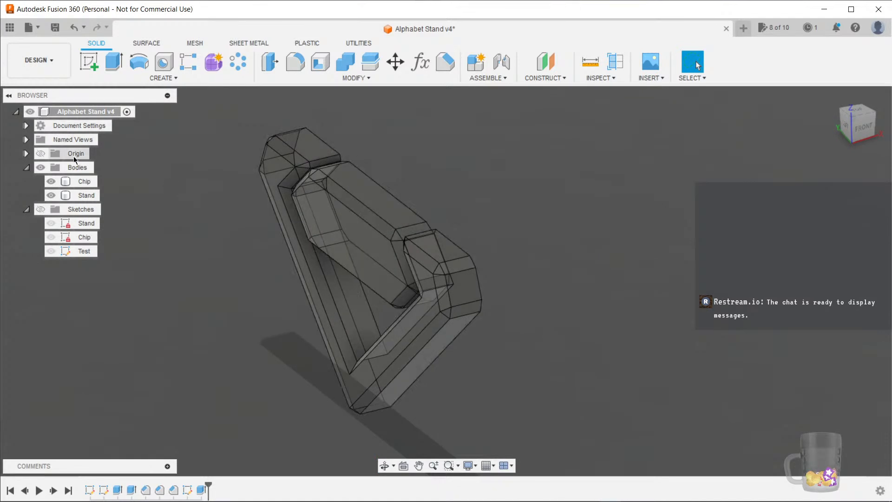
Hide the Stand body and open the Export dialog for the Alphabet Stand design
{"action": "left_click", "coordinate": [51, 195]}
{"action": "right_click", "coordinate": [81, 112]}
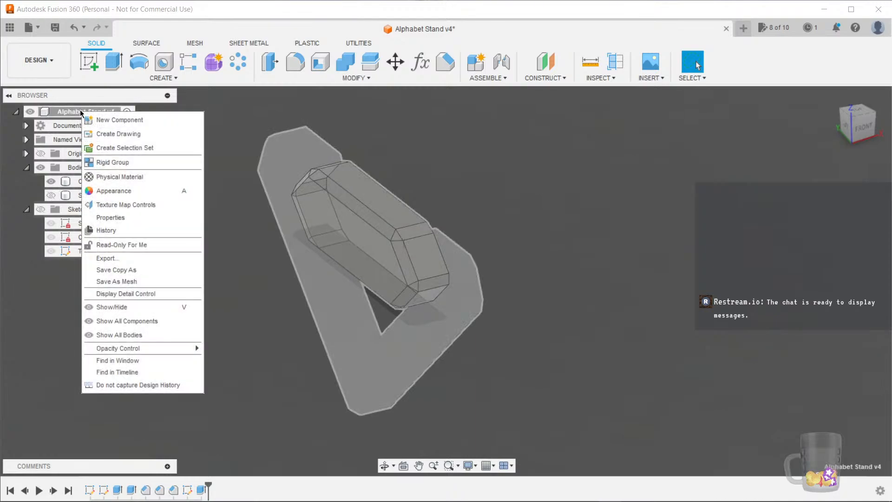
{"action": "left_click", "coordinate": [126, 256]}
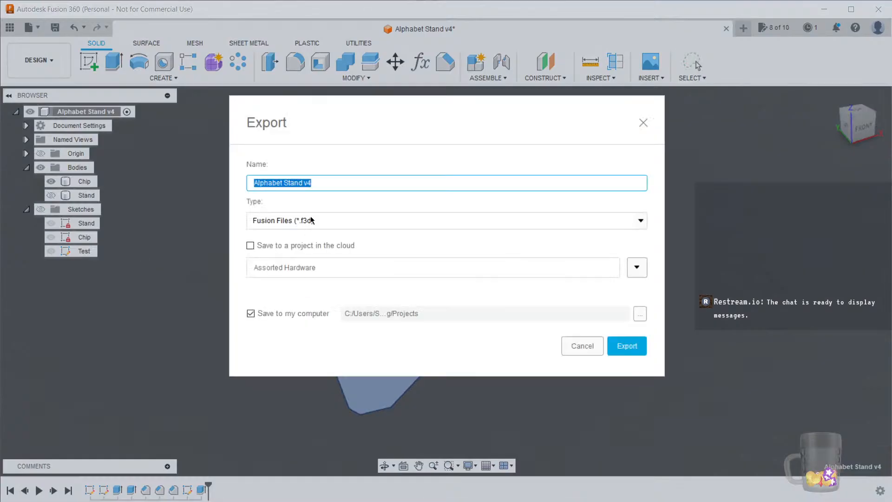
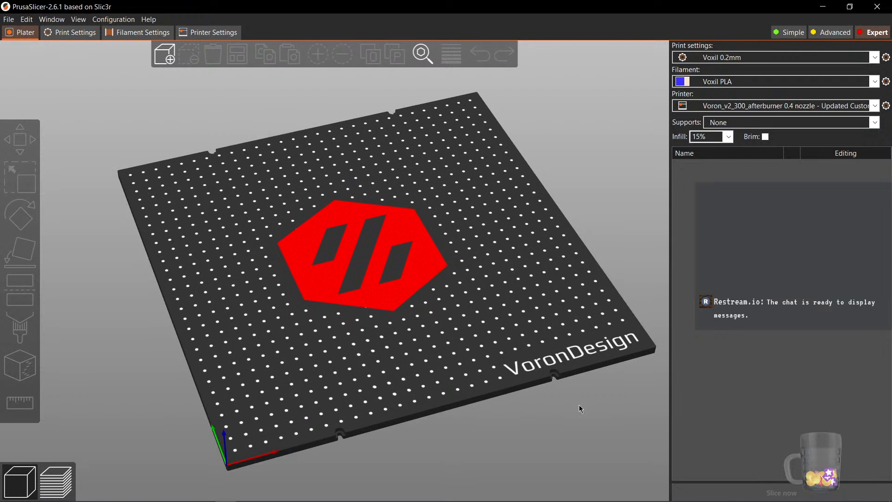
Import the Alphabet Stand Stand model onto the print bed
{"action": "middle_click_drag", "start_coordinate": [579, 405], "coordinate": [569, 405]}
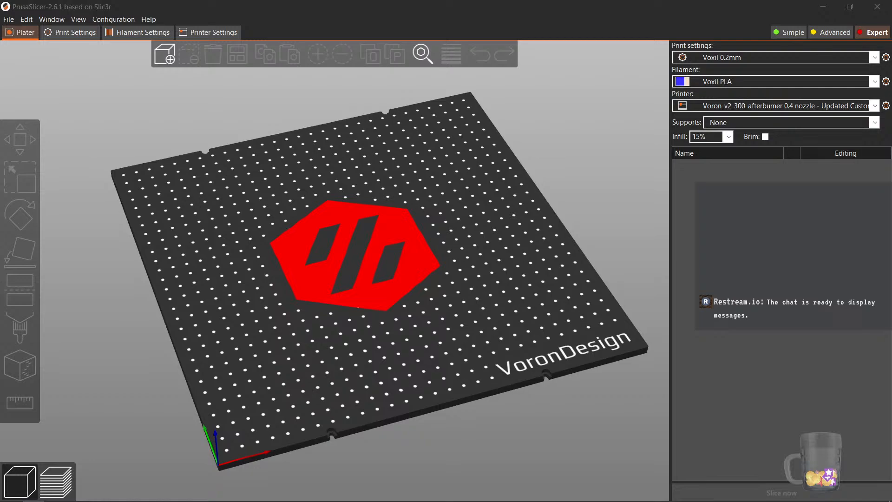
{"action": "left_click_drag", "start_coordinate": [386, 271], "coordinate": [381, 274]}
{"action": "scroll", "coordinate": [373, 296], "scroll_direction": "up", "scroll_amount": 5}
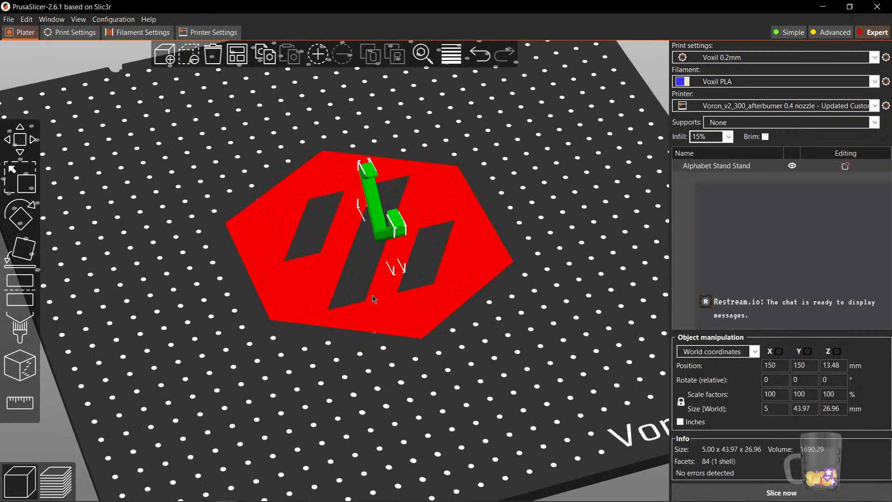
{"action": "scroll", "coordinate": [372, 297], "scroll_direction": "up", "scroll_amount": 4}
{"action": "middle_click_drag", "start_coordinate": [339, 352], "coordinate": [278, 386]}
{"action": "left_click_drag", "start_coordinate": [279, 386], "coordinate": [336, 372]}
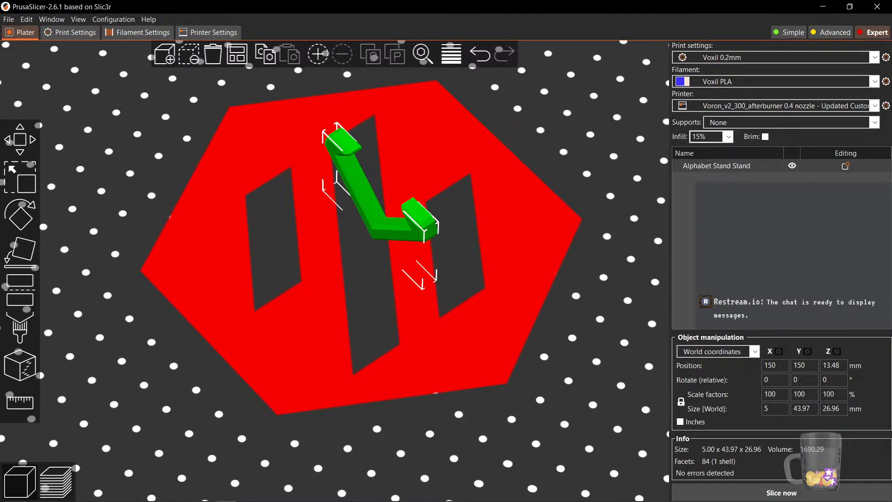
Import the Alphabet Stand Chip model and move it next to the stand
{"action": "left_click_drag", "start_coordinate": [147, 255], "coordinate": [505, 292]}
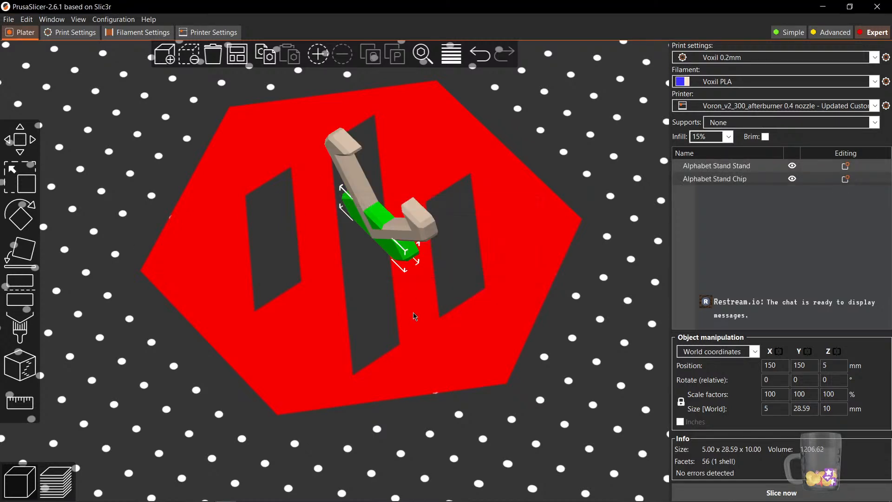
{"action": "middle_click_drag", "start_coordinate": [344, 348], "coordinate": [321, 362]}
{"action": "left_click_drag", "start_coordinate": [324, 365], "coordinate": [375, 258]}
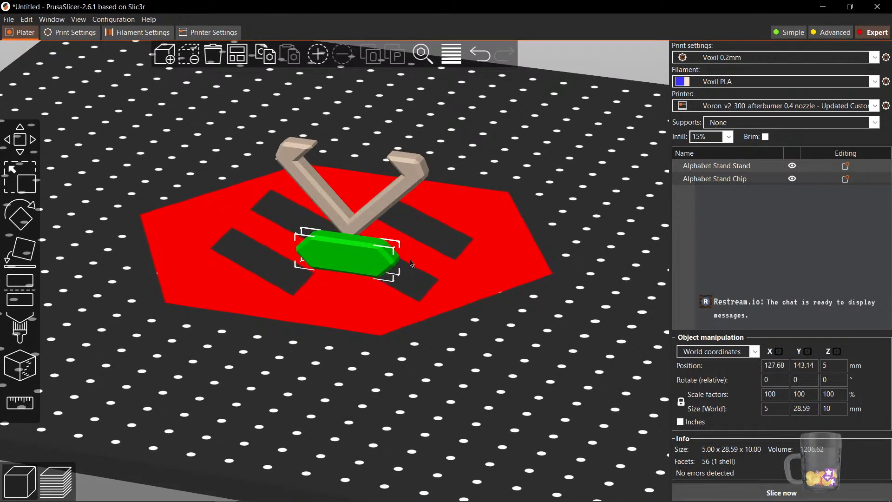
Select both objects and rotate them together about the vertical axis
{"action": "left_click", "coordinate": [376, 225], "text": "ctrl"}
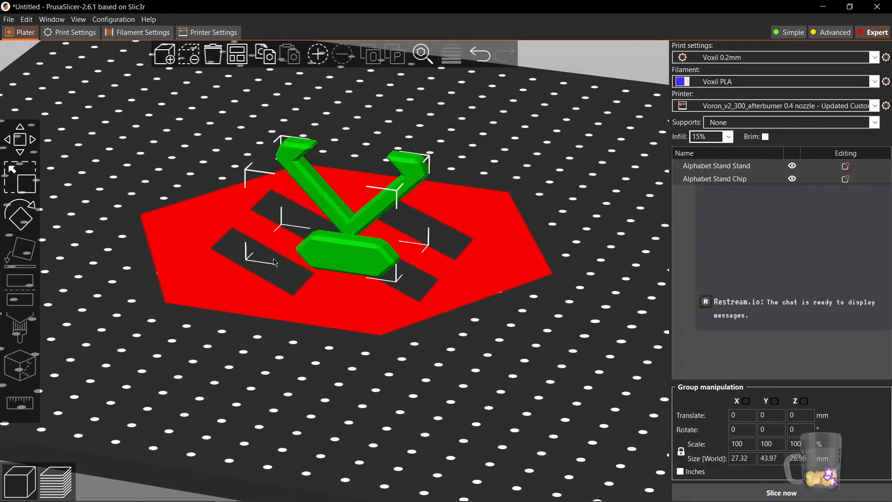
{"action": "left_click", "coordinate": [21, 217]}
{"action": "left_click_drag", "start_coordinate": [467, 205], "coordinate": [288, 210]}
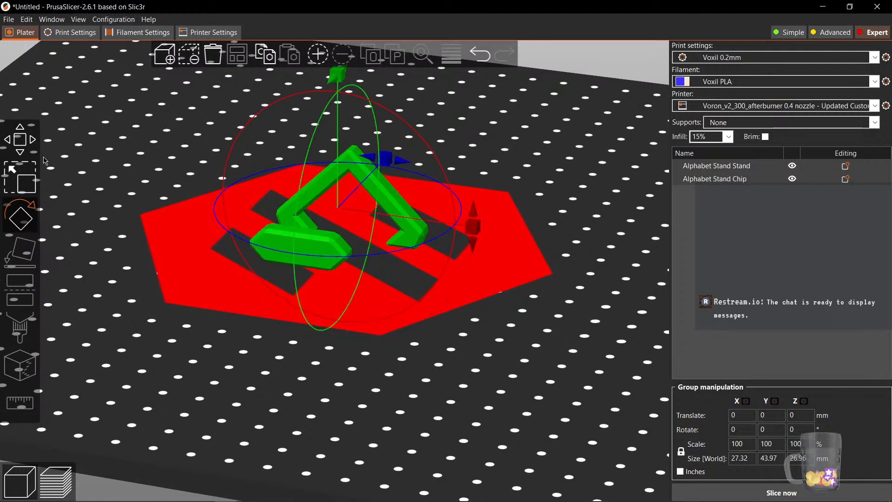
Move the chip into the middle of the stand's opening
{"action": "left_click", "coordinate": [22, 141]}
{"action": "left_click_drag", "start_coordinate": [378, 360], "coordinate": [302, 362]}
{"action": "scroll", "coordinate": [283, 325], "scroll_direction": "up", "scroll_amount": 4}
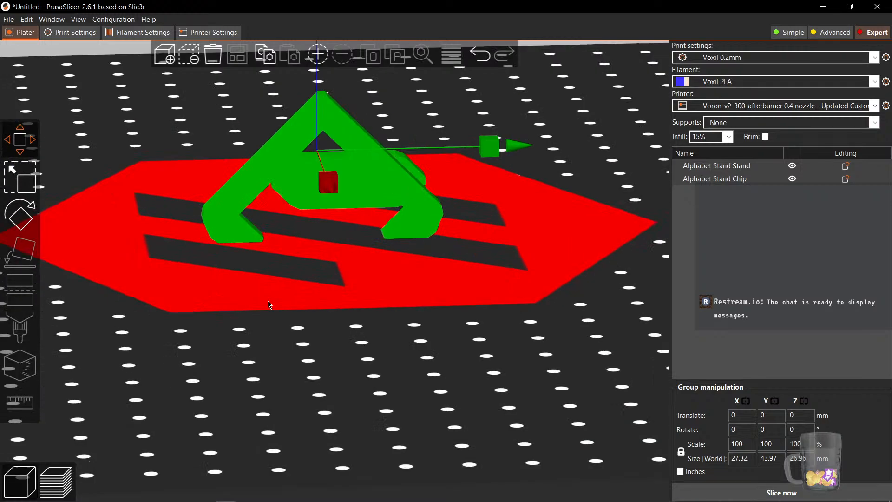
{"action": "left_click_drag", "start_coordinate": [249, 327], "coordinate": [325, 332]}
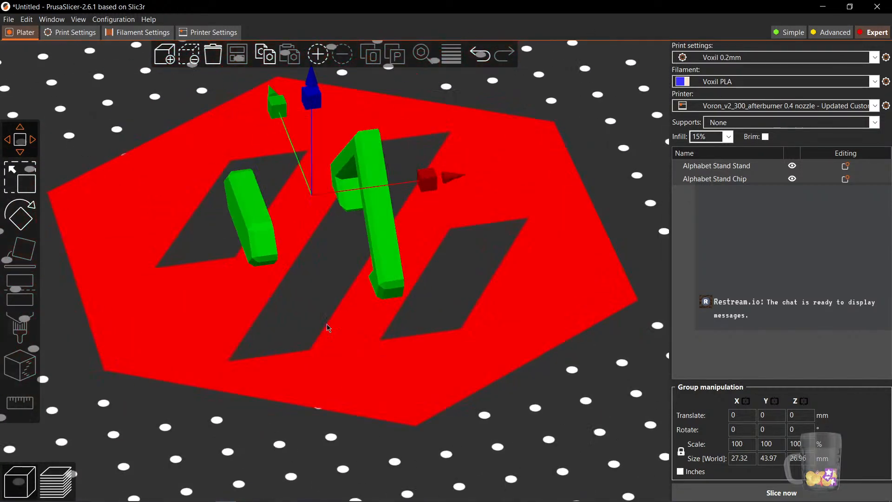
{"action": "scroll", "coordinate": [320, 327], "scroll_direction": "down", "scroll_amount": 5}
{"action": "scroll", "coordinate": [339, 345], "scroll_direction": "up", "scroll_amount": 5}
{"action": "scroll", "coordinate": [338, 345], "scroll_direction": "up", "scroll_amount": 3}
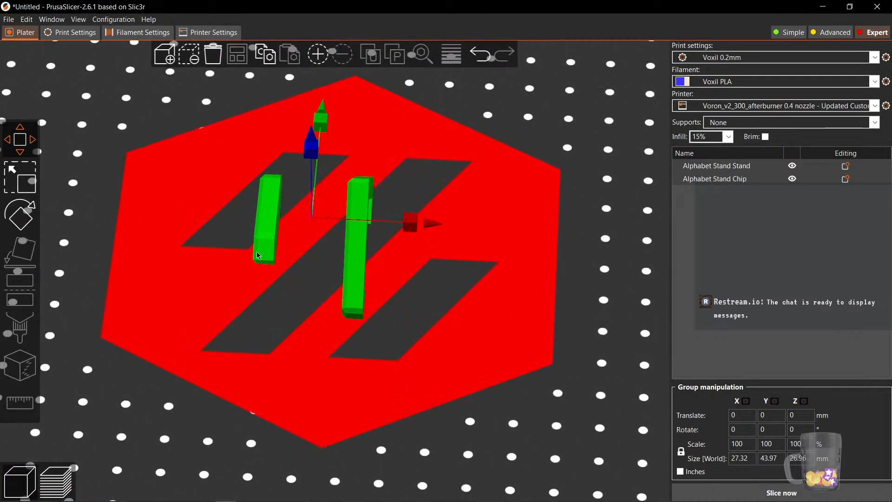
{"action": "left_click", "coordinate": [255, 299]}
{"action": "left_click", "coordinate": [275, 261]}
{"action": "left_click_drag", "start_coordinate": [274, 262], "coordinate": [320, 257]}
{"action": "left_click_drag", "start_coordinate": [288, 379], "coordinate": [347, 355]}
{"action": "left_click_drag", "start_coordinate": [367, 231], "coordinate": [359, 235]}
{"action": "left_click_drag", "start_coordinate": [427, 323], "coordinate": [333, 314]}
{"action": "scroll", "coordinate": [323, 248], "scroll_direction": "up", "scroll_amount": 5}
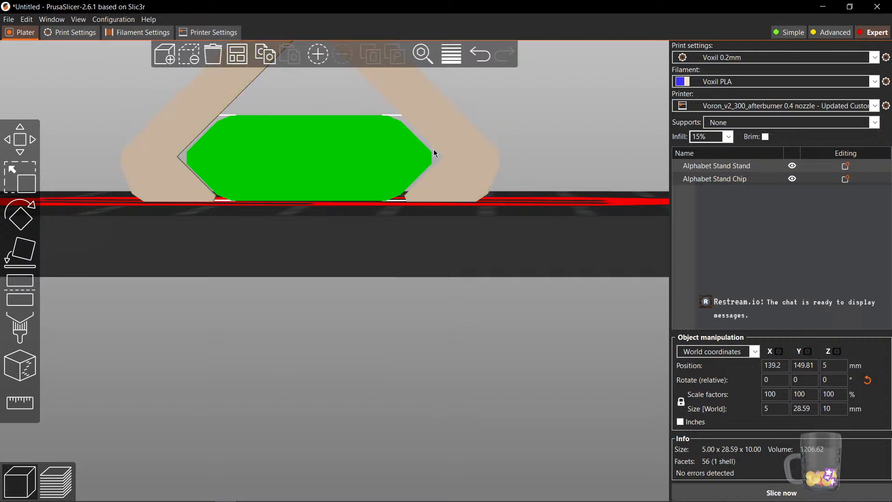
Try to rotate the stand with the Rotate tool, then undo the rotation
{"action": "left_click_drag", "start_coordinate": [306, 253], "coordinate": [256, 265]}
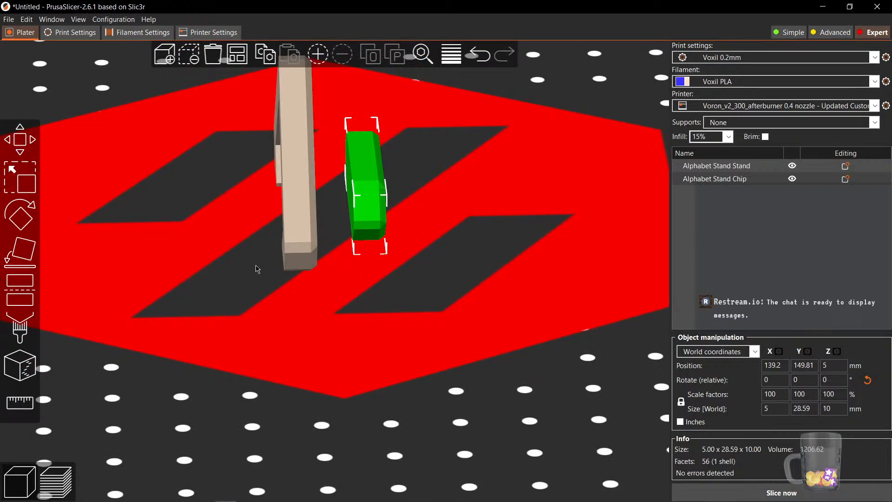
{"action": "left_click_drag", "start_coordinate": [285, 276], "coordinate": [403, 373]}
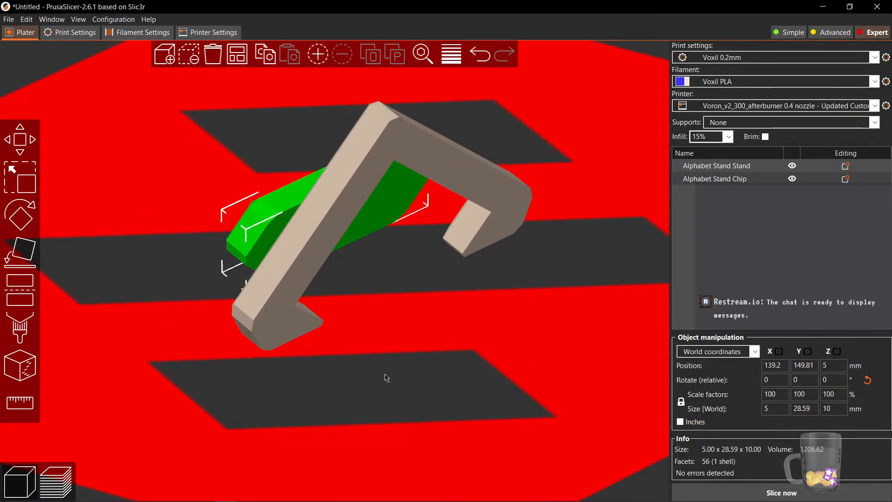
{"action": "left_click_drag", "start_coordinate": [386, 377], "coordinate": [422, 185]}
{"action": "left_click", "coordinate": [416, 279]}
{"action": "key", "text": "r"}
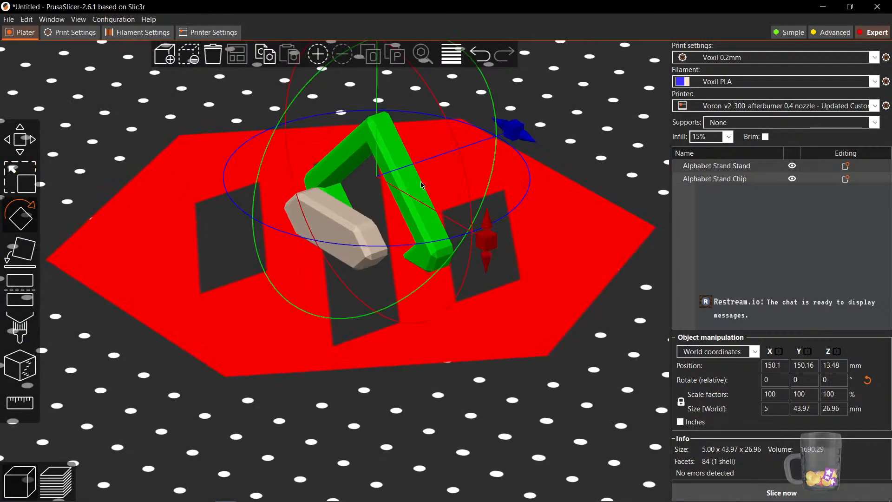
{"action": "left_click_drag", "start_coordinate": [555, 343], "coordinate": [446, 269]}
{"action": "left_click_drag", "start_coordinate": [425, 219], "coordinate": [439, 261]}
{"action": "left_click_drag", "start_coordinate": [514, 415], "coordinate": [534, 402]}
{"action": "key", "text": "ctrl+z"}
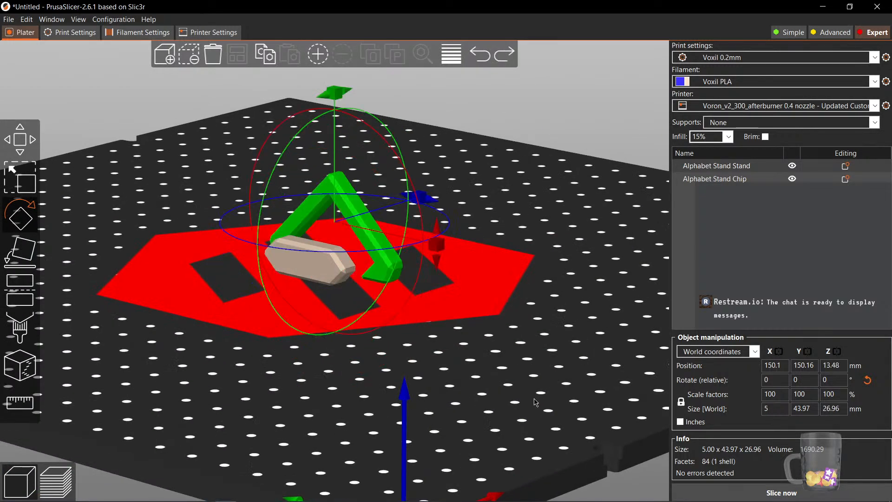
Rotate the chip so it leans parallel to the stand's arm
{"action": "left_click", "coordinate": [476, 375]}
{"action": "left_click_drag", "start_coordinate": [476, 376], "coordinate": [448, 394]}
{"action": "scroll", "coordinate": [375, 374], "scroll_direction": "up", "scroll_amount": 5}
{"action": "left_click", "coordinate": [343, 268]}
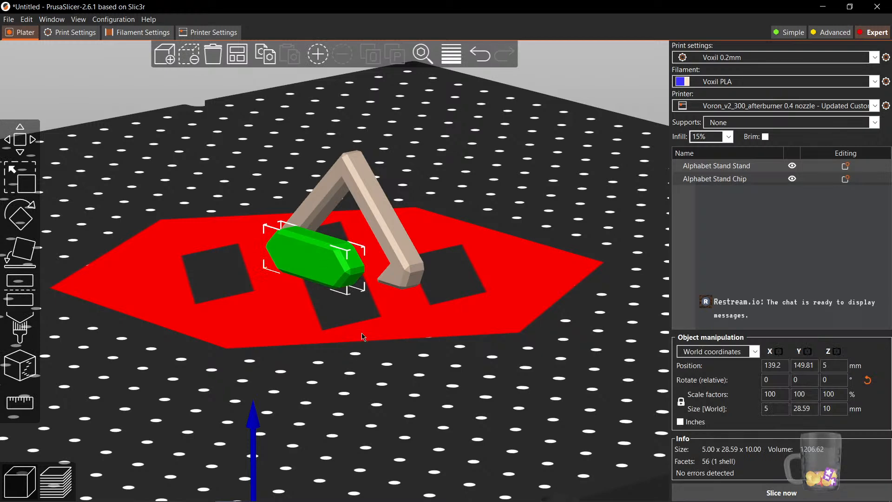
{"action": "key", "text": "1"}
{"action": "left_click_drag", "start_coordinate": [394, 330], "coordinate": [390, 333]}
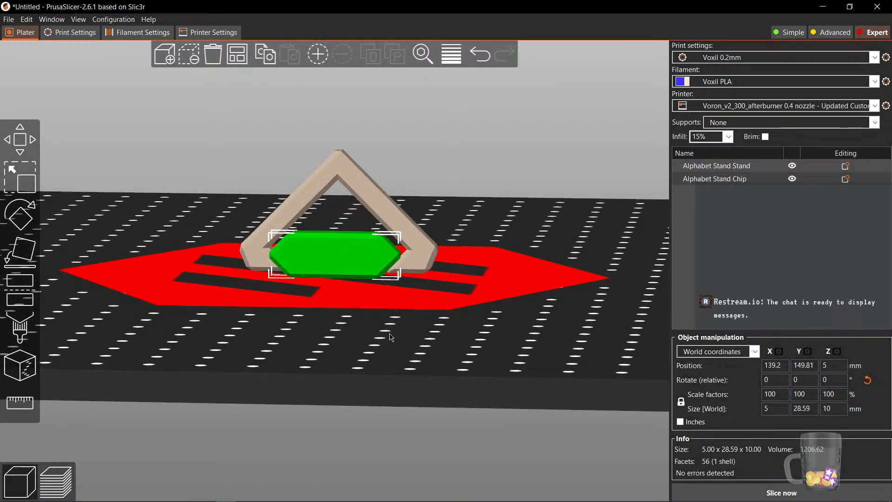
{"action": "left_click", "coordinate": [12, 168]}
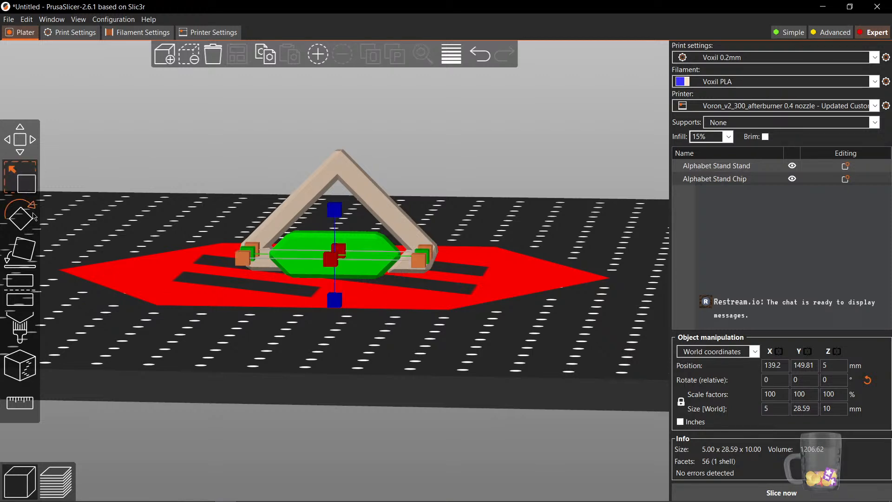
{"action": "left_click", "coordinate": [28, 222]}
{"action": "scroll", "coordinate": [381, 325], "scroll_direction": "down", "scroll_amount": 4}
{"action": "left_click_drag", "start_coordinate": [483, 362], "coordinate": [448, 374]}
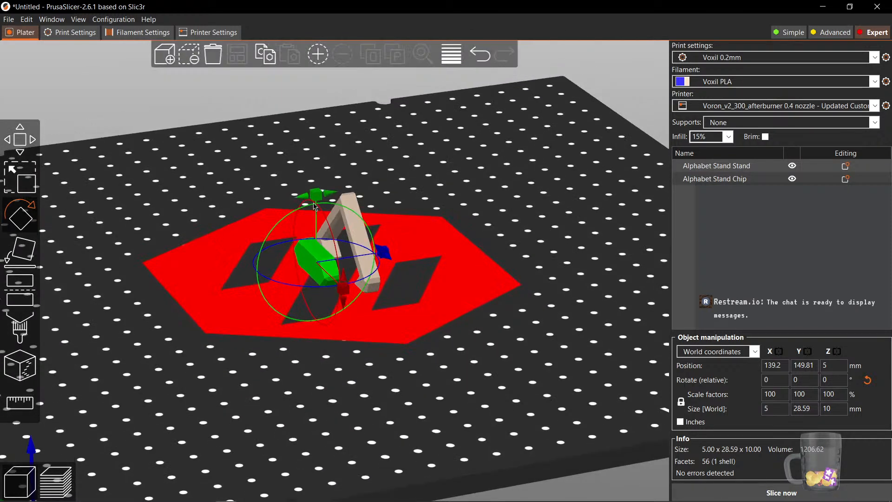
{"action": "left_click_drag", "start_coordinate": [316, 205], "coordinate": [316, 294]}
{"action": "left_click_drag", "start_coordinate": [259, 405], "coordinate": [279, 397]}
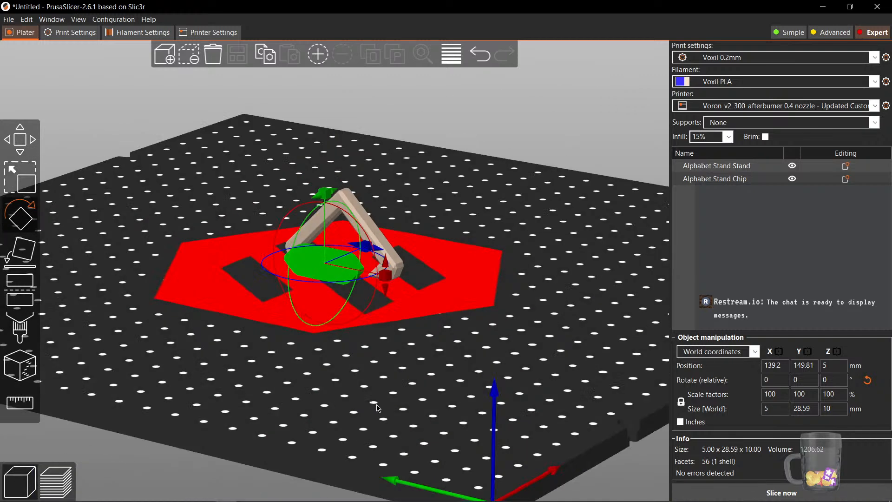
{"action": "scroll", "coordinate": [372, 385], "scroll_direction": "up", "scroll_amount": 4}
{"action": "left_click", "coordinate": [352, 402]}
{"action": "left_click_drag", "start_coordinate": [411, 370], "coordinate": [389, 403]}
{"action": "scroll", "coordinate": [279, 313], "scroll_direction": "up", "scroll_amount": 4}
{"action": "scroll", "coordinate": [219, 313], "scroll_direction": "up", "scroll_amount": 3}
{"action": "right_click_drag", "start_coordinate": [220, 242], "coordinate": [298, 240]}
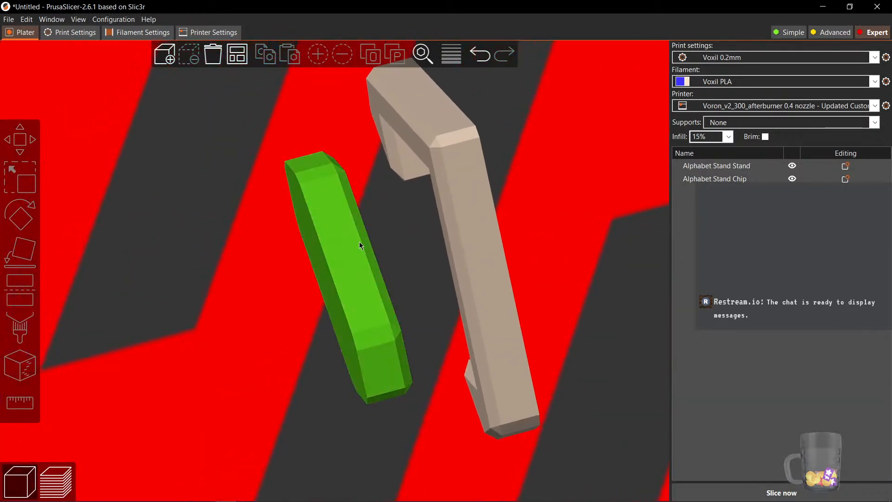
{"action": "left_click", "coordinate": [161, 57]}
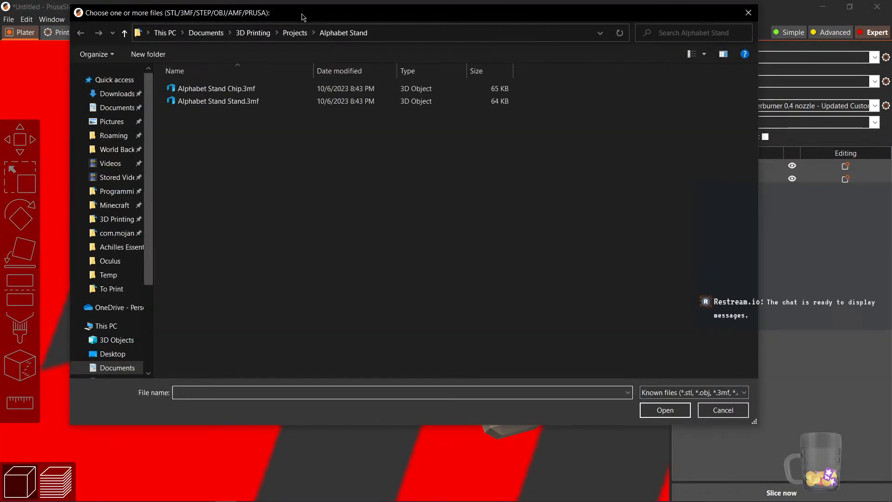
{"action": "left_click_drag", "start_coordinate": [302, 18], "coordinate": [0, 107]}
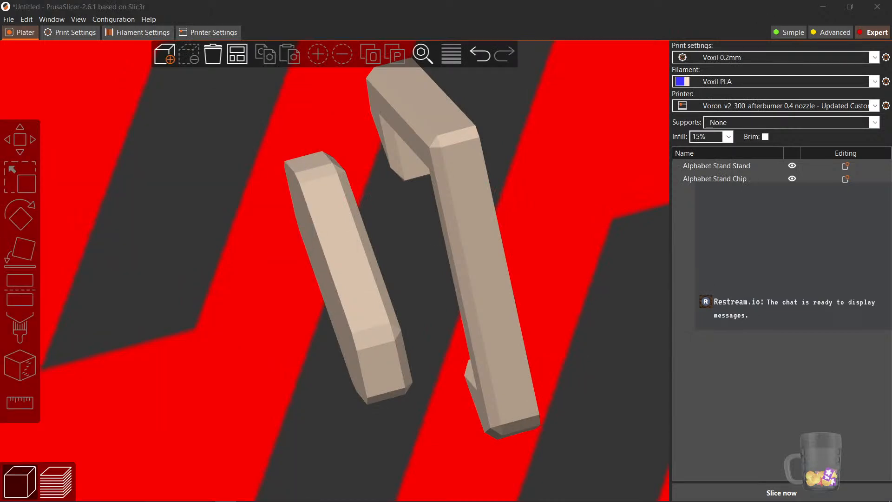
Add SF_Logo_WithCuts.stl from the 3D Printing folder as a part of the chip
{"action": "left_click", "coordinate": [336, 254]}
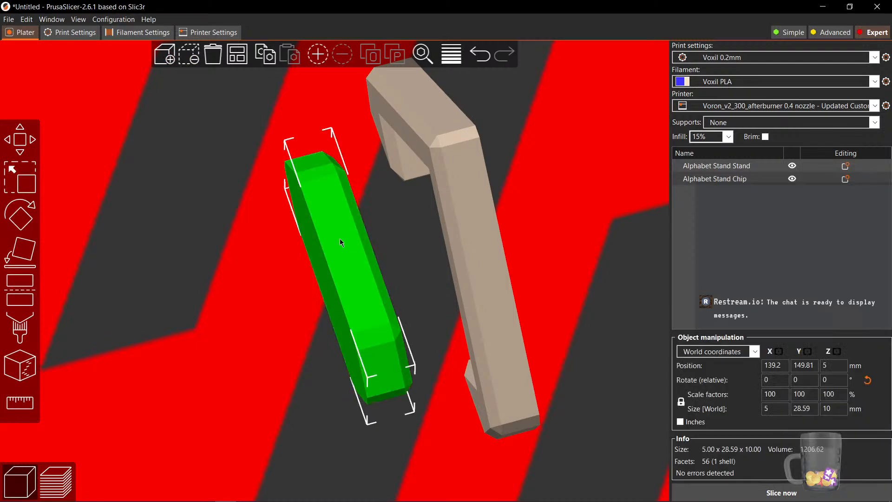
{"action": "right_click", "coordinate": [734, 181]}
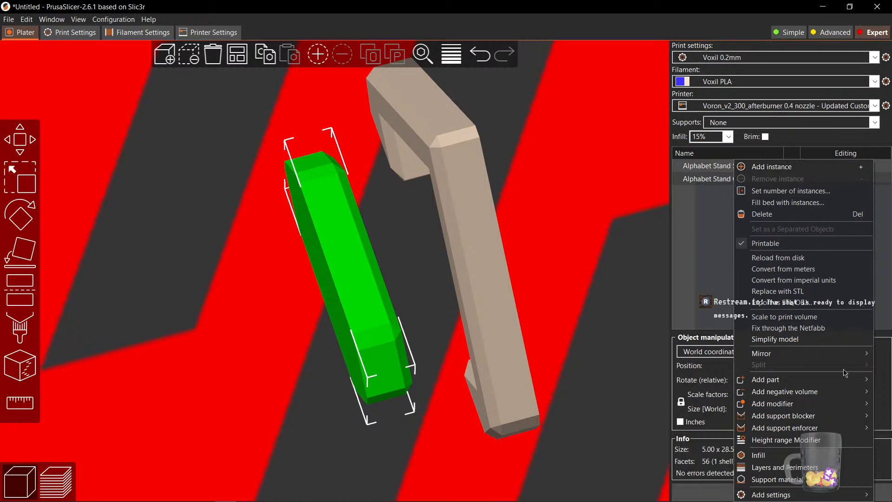
{"action": "mouse_move", "coordinate": [811, 406]}
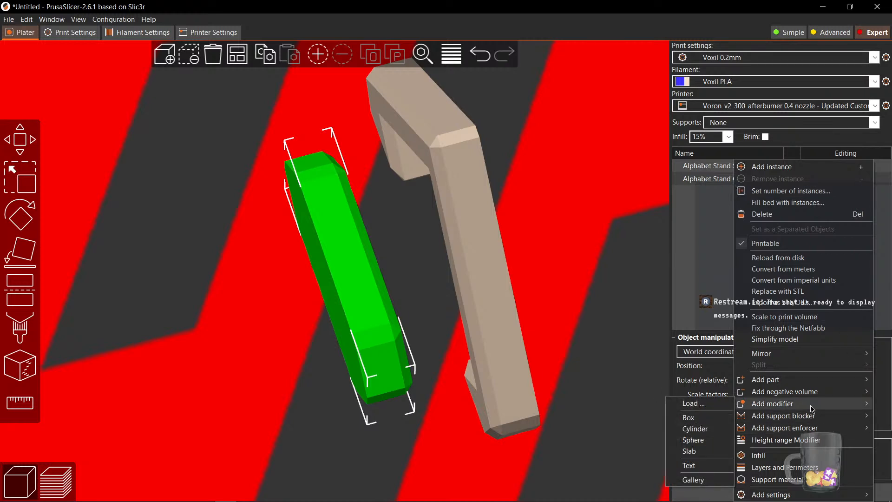
{"action": "mouse_move", "coordinate": [798, 384]}
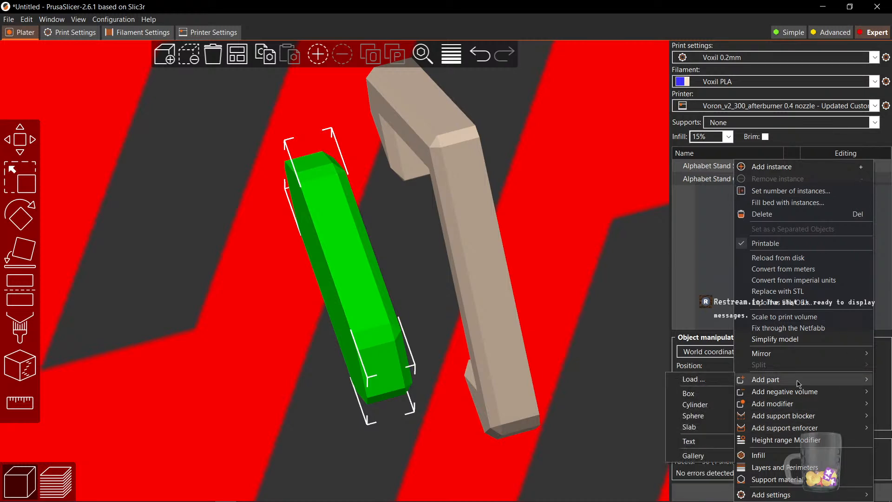
{"action": "left_click", "coordinate": [694, 379]}
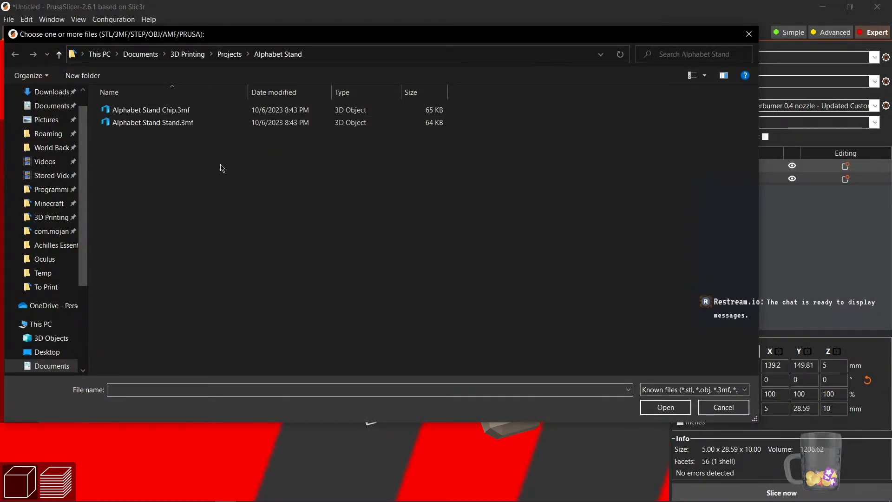
{"action": "scroll", "coordinate": [60, 288], "scroll_direction": "up", "scroll_amount": 1}
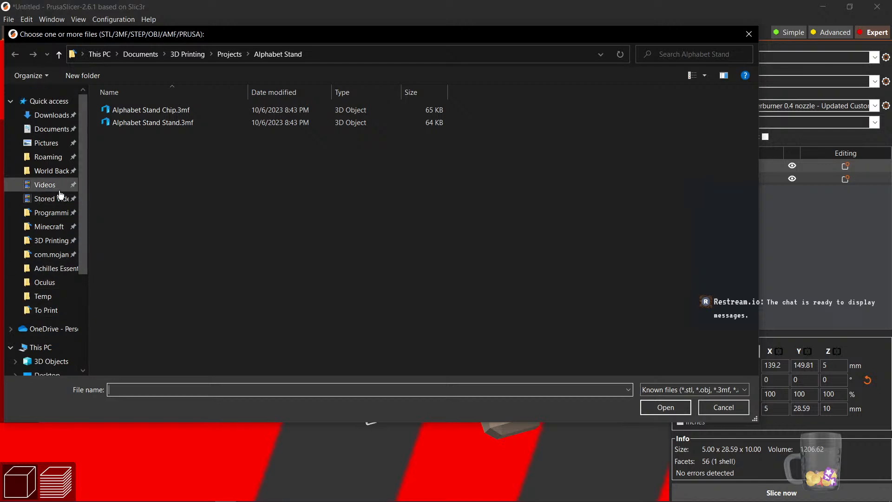
{"action": "left_click", "coordinate": [45, 241]}
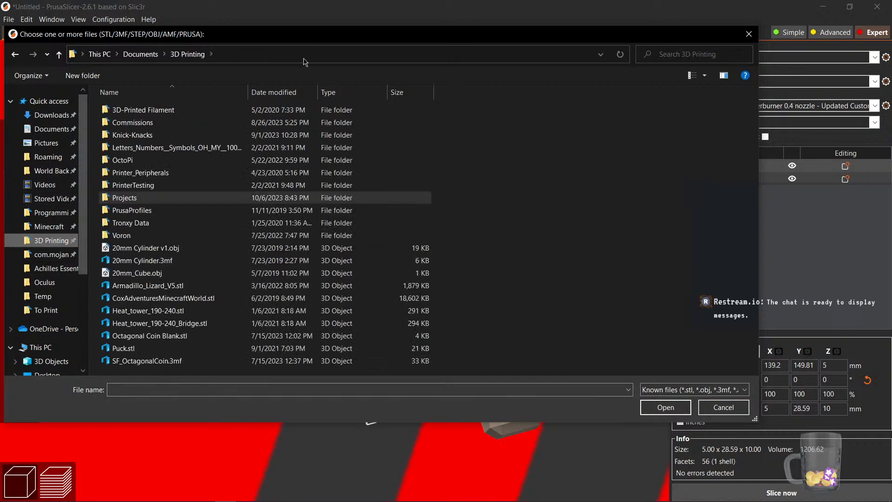
{"action": "key", "text": "Escape"}
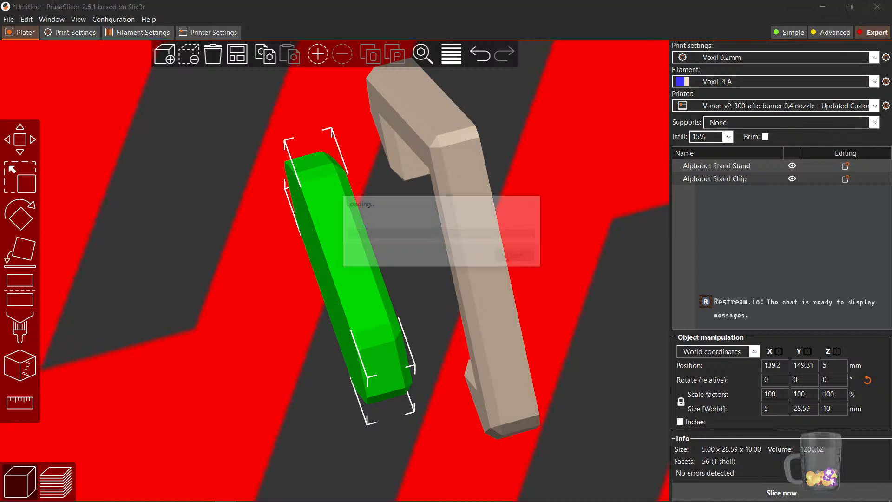
Move the logo part along X to about 138.8 mm onto the chip's face
{"action": "scroll", "coordinate": [325, 280], "scroll_direction": "up", "scroll_amount": 10}
{"action": "scroll", "coordinate": [222, 341], "scroll_direction": "down", "scroll_amount": 3}
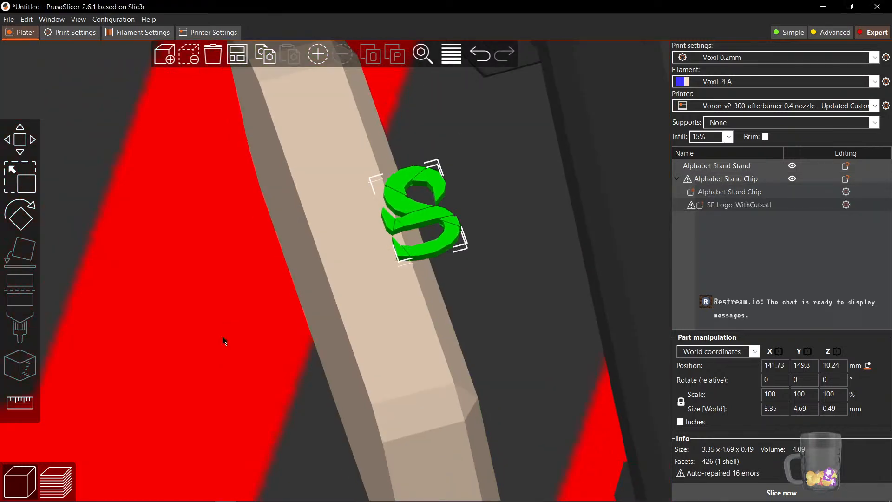
{"action": "left_click_drag", "start_coordinate": [204, 344], "coordinate": [233, 343]}
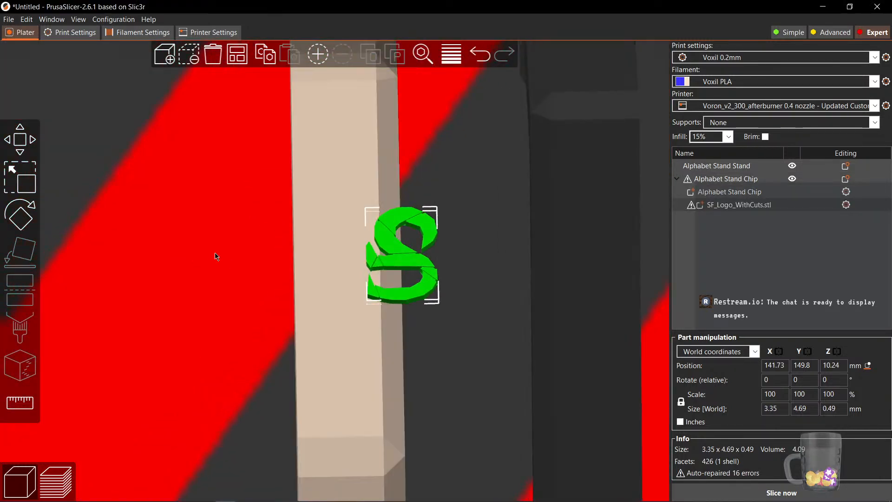
{"action": "left_click_drag", "start_coordinate": [155, 325], "coordinate": [256, 387]}
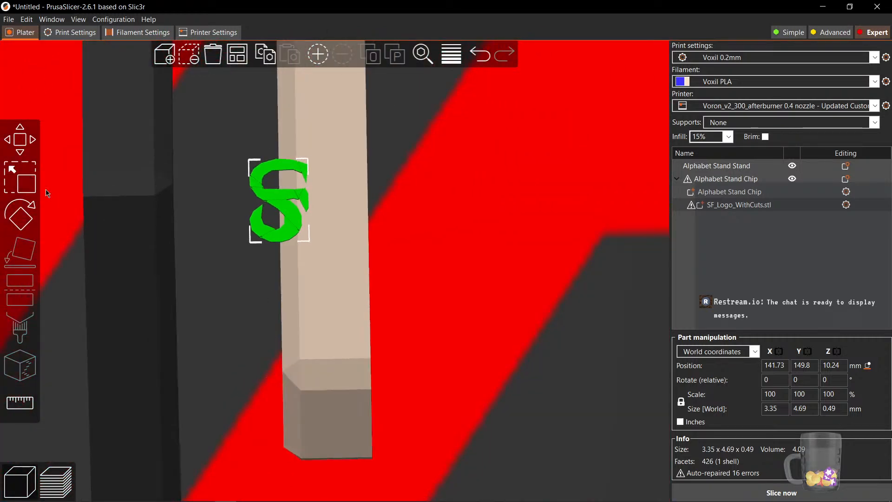
{"action": "key", "text": "m"}
{"action": "left_click_drag", "start_coordinate": [251, 223], "coordinate": [191, 222]}
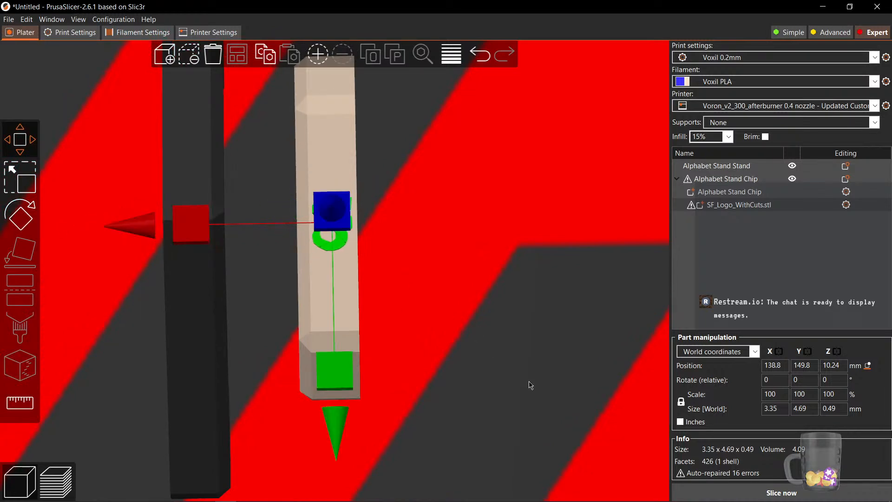
Scale the SF logo part along Y to about 16.4 mm so it spans the chip's face
{"action": "left_click_drag", "start_coordinate": [529, 382], "coordinate": [481, 353]}
{"action": "scroll", "coordinate": [480, 353], "scroll_direction": "down", "scroll_amount": 15}
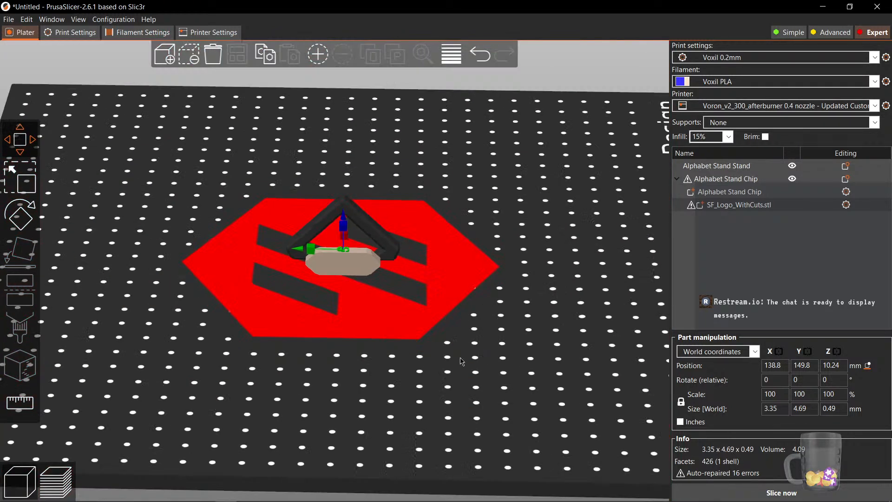
{"action": "scroll", "coordinate": [418, 351], "scroll_direction": "down", "scroll_amount": 5}
{"action": "scroll", "coordinate": [353, 309], "scroll_direction": "up", "scroll_amount": 18}
{"action": "mouse_move", "coordinate": [329, 401]}
{"action": "left_mouse_down"}
{"action": "mouse_move", "coordinate": [334, 377]}
{"action": "mouse_move", "coordinate": [325, 406]}
{"action": "mouse_move", "coordinate": [341, 396]}
{"action": "mouse_move", "coordinate": [316, 406]}
{"action": "left_mouse_up"}
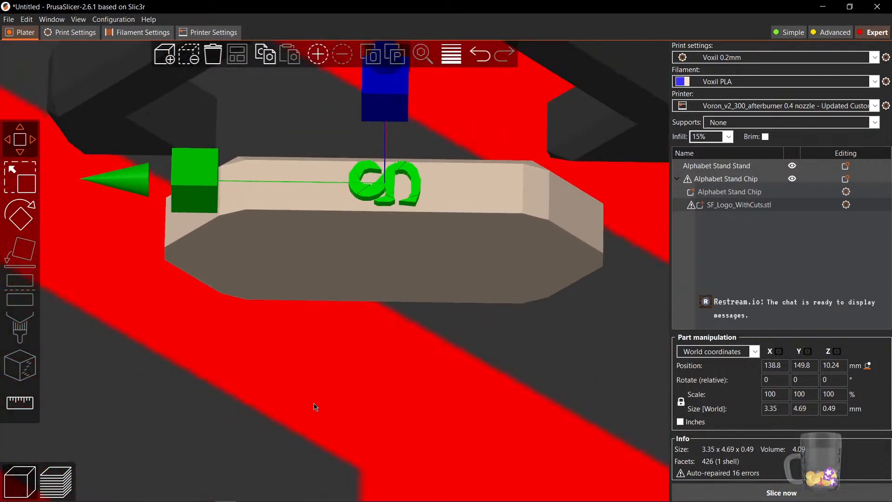
{"action": "left_click", "coordinate": [27, 188]}
{"action": "left_click_drag", "start_coordinate": [216, 397], "coordinate": [242, 389]}
{"action": "left_click_drag", "start_coordinate": [275, 197], "coordinate": [6, 311]}
{"action": "left_click_drag", "start_coordinate": [365, 393], "coordinate": [401, 395]}
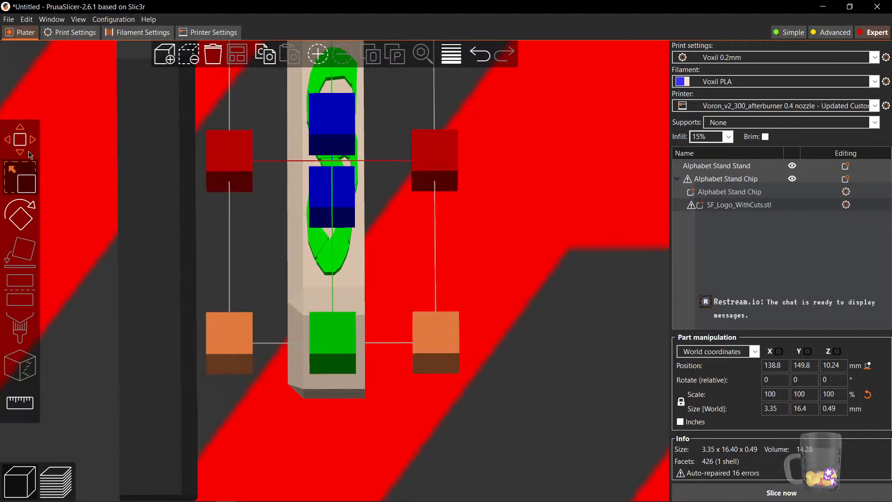
Nudge the logo part along X to about 138.71 mm on the chip
{"action": "key", "text": "m"}
{"action": "left_click_drag", "start_coordinate": [162, 160], "coordinate": [153, 162]}
{"action": "left_click_drag", "start_coordinate": [527, 391], "coordinate": [445, 374]}
{"action": "scroll", "coordinate": [445, 374], "scroll_direction": "down", "scroll_amount": 3}
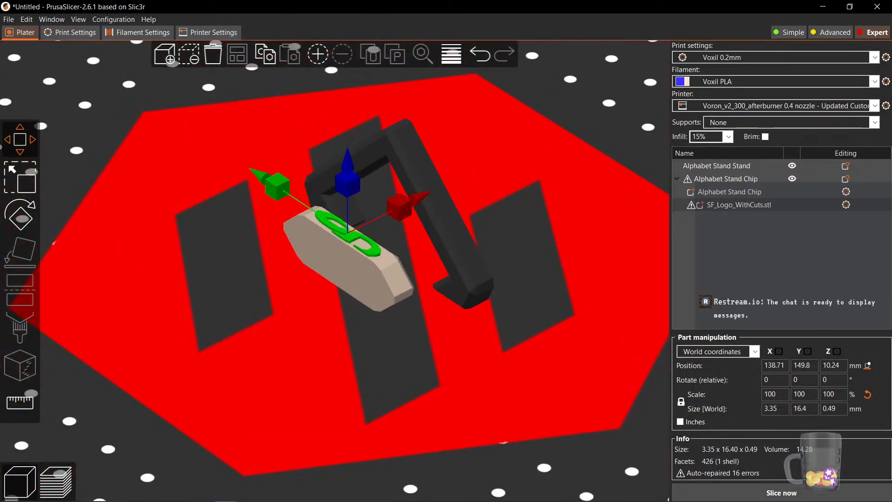
Slice the plate and step the layer preview down to the first layers
{"action": "key", "text": "ctrl+r"}
{"action": "scroll", "coordinate": [337, 370], "scroll_direction": "up", "scroll_amount": 5}
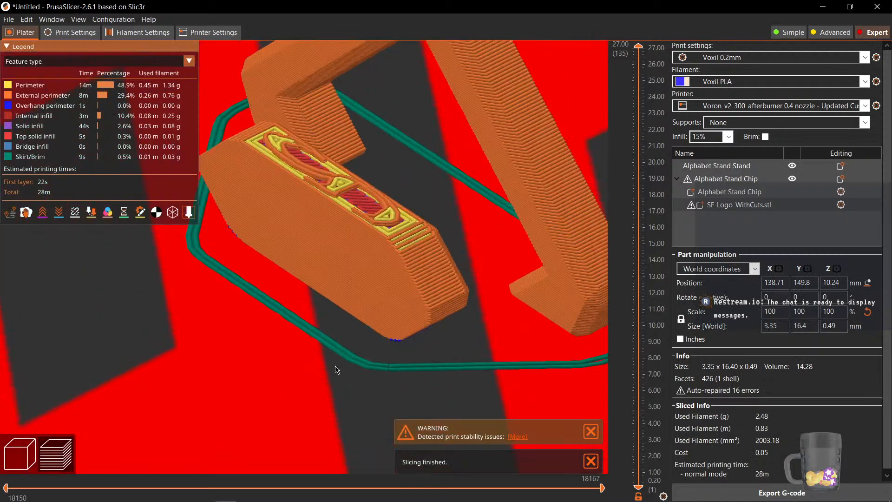
{"action": "scroll", "coordinate": [345, 277], "scroll_direction": "down", "scroll_amount": 8}
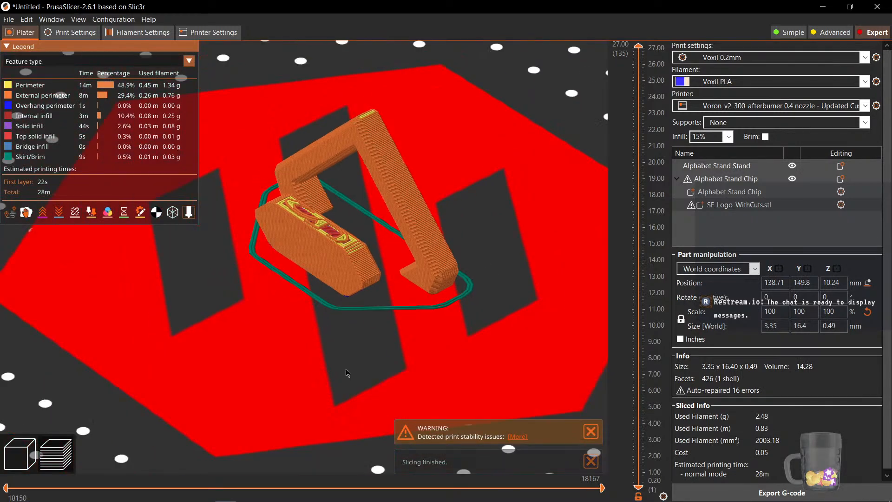
{"action": "right_click_drag", "start_coordinate": [346, 370], "coordinate": [306, 382]}
{"action": "left_click_drag", "start_coordinate": [639, 50], "coordinate": [638, 484]}
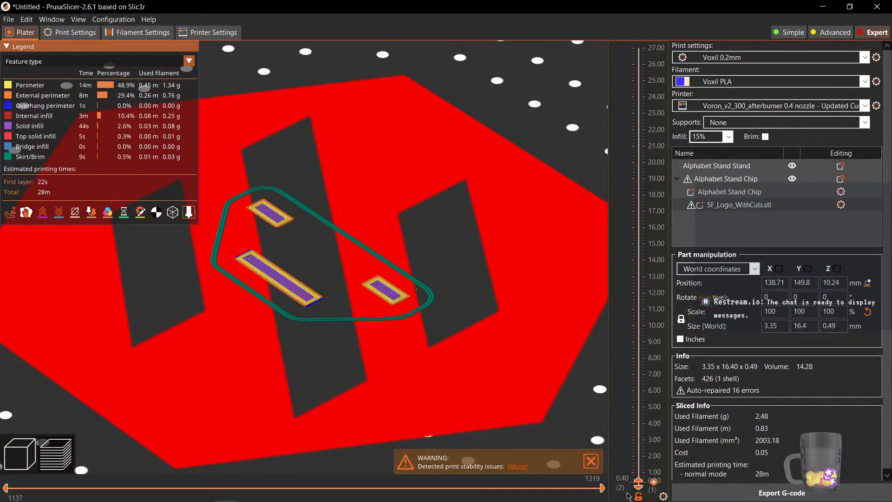
{"action": "scroll", "coordinate": [783, 469], "scroll_direction": "down", "scroll_amount": 1}
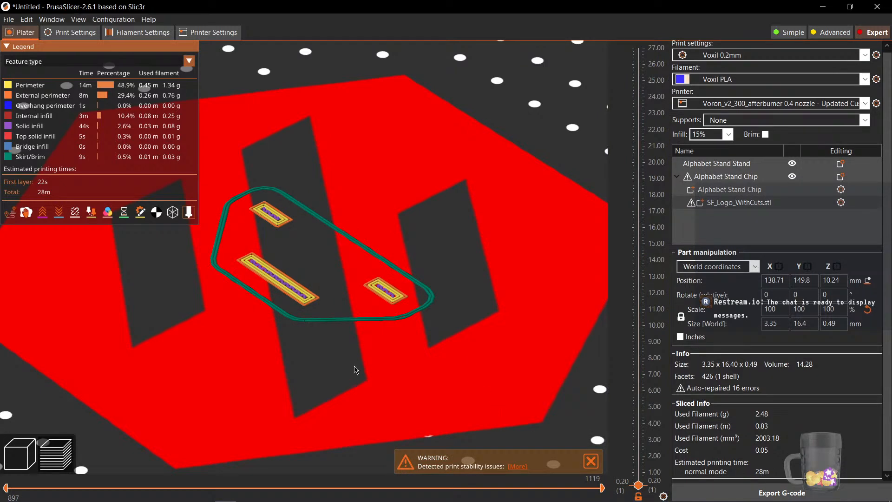
{"action": "scroll", "coordinate": [338, 368], "scroll_direction": "up", "scroll_amount": 4}
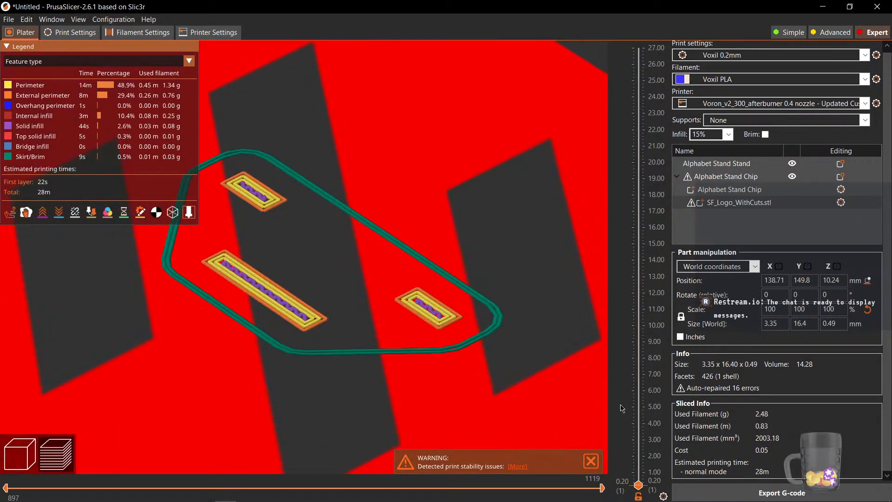
{"action": "left_click_drag", "start_coordinate": [639, 486], "coordinate": [635, 494]}
{"action": "left_click_drag", "start_coordinate": [462, 320], "coordinate": [401, 340]}
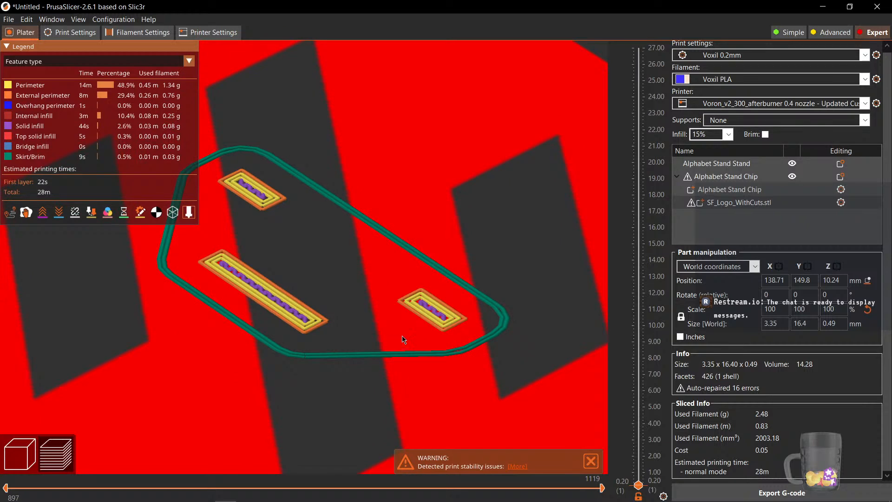
Enable Brim and re-slice the plate, then raise the layer preview
{"action": "left_click", "coordinate": [765, 135]}
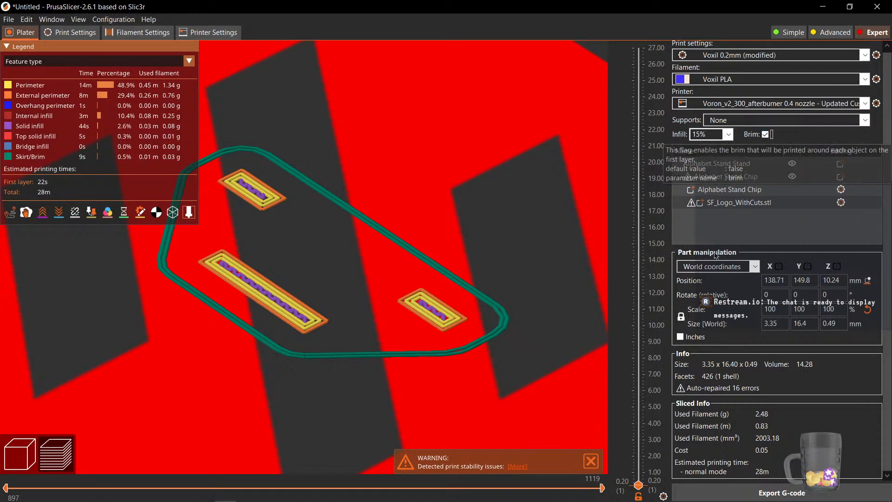
{"action": "left_click", "coordinate": [800, 495]}
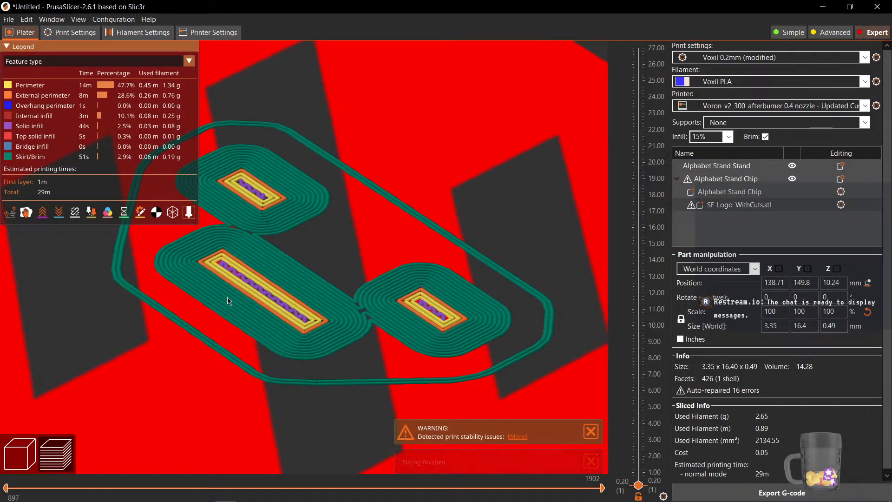
{"action": "left_click_drag", "start_coordinate": [638, 482], "coordinate": [638, 377]}
{"action": "left_click_drag", "start_coordinate": [500, 430], "coordinate": [480, 438]}
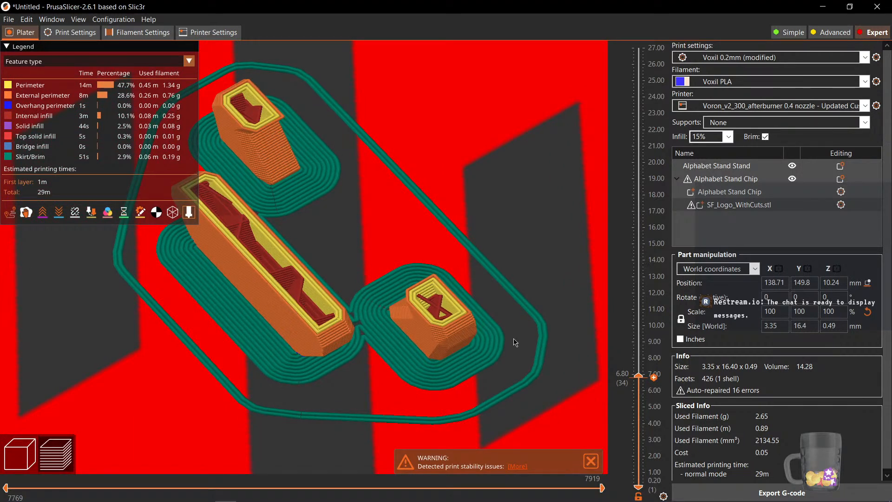
Inspect the sliced stand and chip layers from several angles and heights
{"action": "left_click_drag", "start_coordinate": [639, 378], "coordinate": [531, 153]}
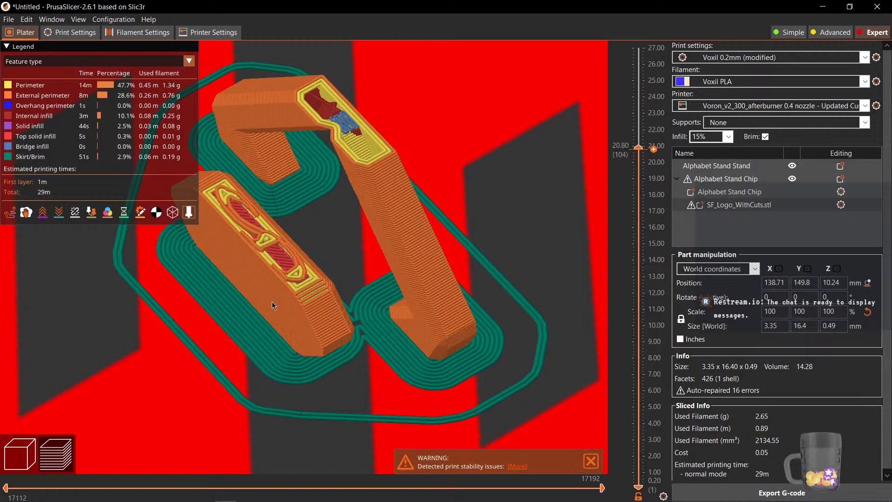
{"action": "left_click_drag", "start_coordinate": [273, 306], "coordinate": [416, 175]}
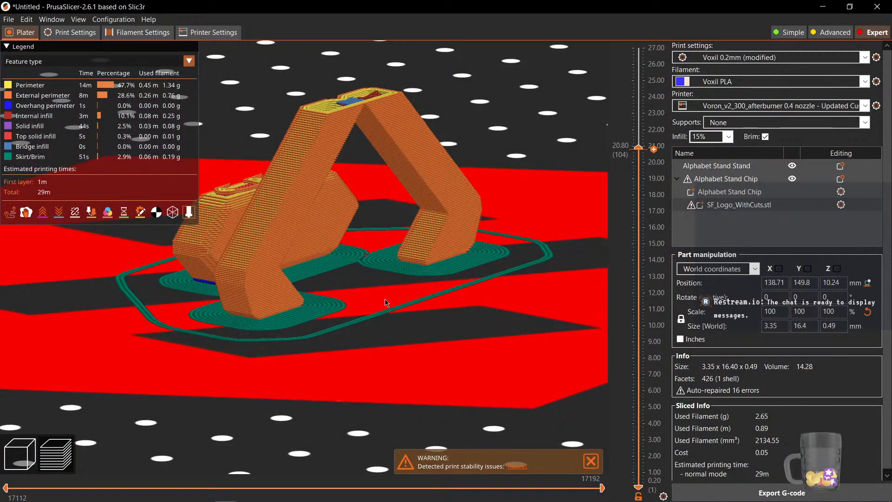
{"action": "mouse_move", "coordinate": [385, 303]}
{"action": "left_mouse_down"}
{"action": "mouse_move", "coordinate": [403, 314]}
{"action": "mouse_move", "coordinate": [385, 312]}
{"action": "left_mouse_up"}
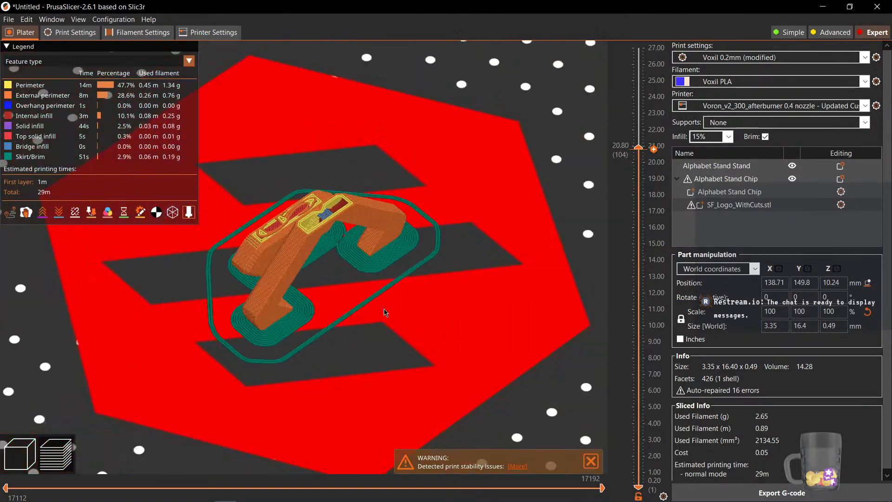
{"action": "scroll", "coordinate": [386, 320], "scroll_direction": "down", "scroll_amount": 5}
{"action": "scroll", "coordinate": [372, 322], "scroll_direction": "up", "scroll_amount": 8}
{"action": "scroll", "coordinate": [452, 331], "scroll_direction": "down", "scroll_amount": 2}
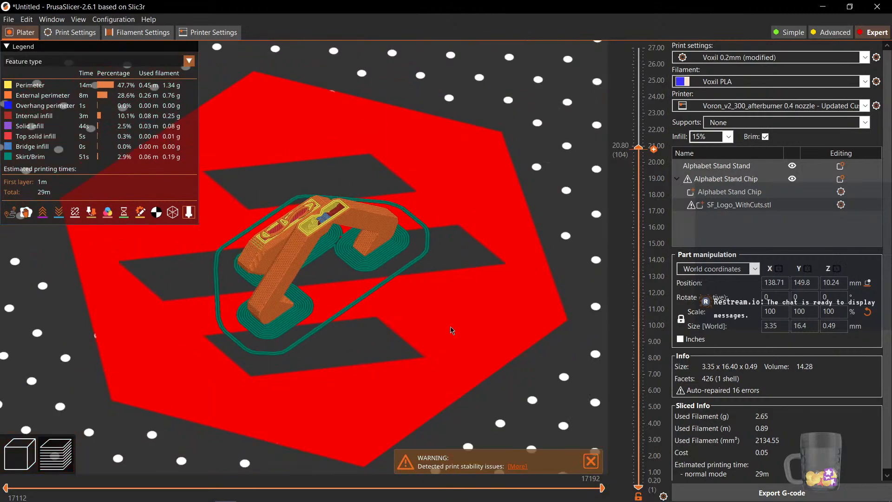
{"action": "scroll", "coordinate": [452, 331], "scroll_direction": "down", "scroll_amount": 4}
{"action": "scroll", "coordinate": [359, 245], "scroll_direction": "up", "scroll_amount": 2}
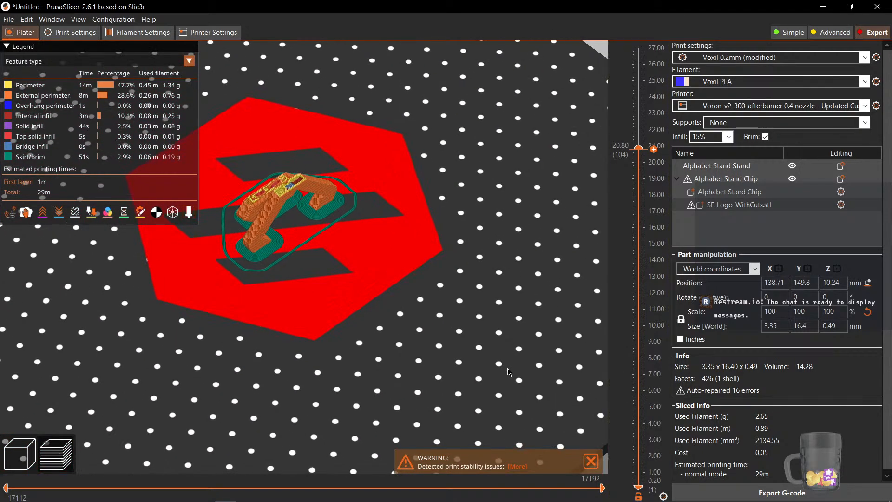
{"action": "scroll", "coordinate": [353, 299], "scroll_direction": "up", "scroll_amount": 8}
{"action": "scroll", "coordinate": [297, 195], "scroll_direction": "down", "scroll_amount": 3}
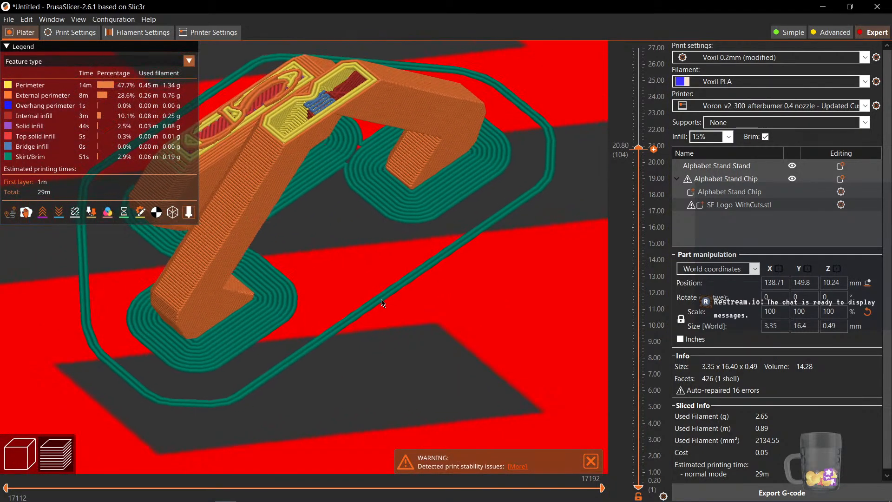
{"action": "scroll", "coordinate": [375, 279], "scroll_direction": "up", "scroll_amount": 4}
{"action": "left_click_drag", "start_coordinate": [374, 279], "coordinate": [372, 305]}
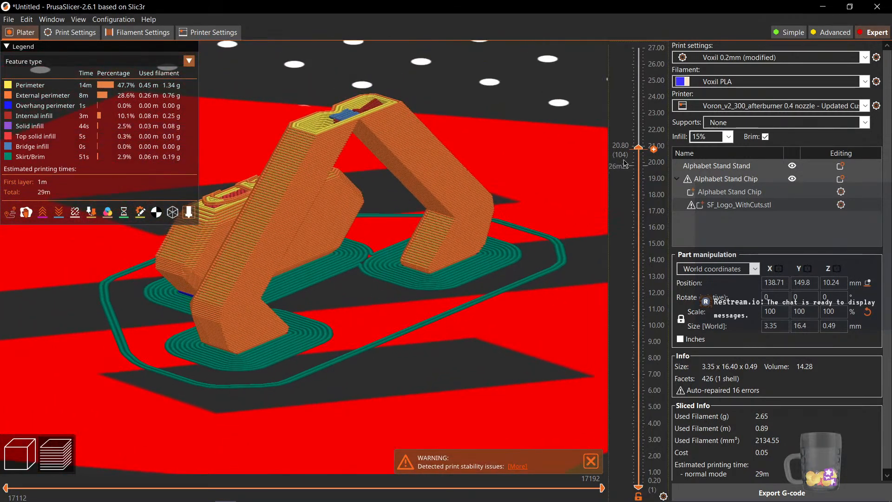
{"action": "left_click_drag", "start_coordinate": [625, 164], "coordinate": [606, 45]}
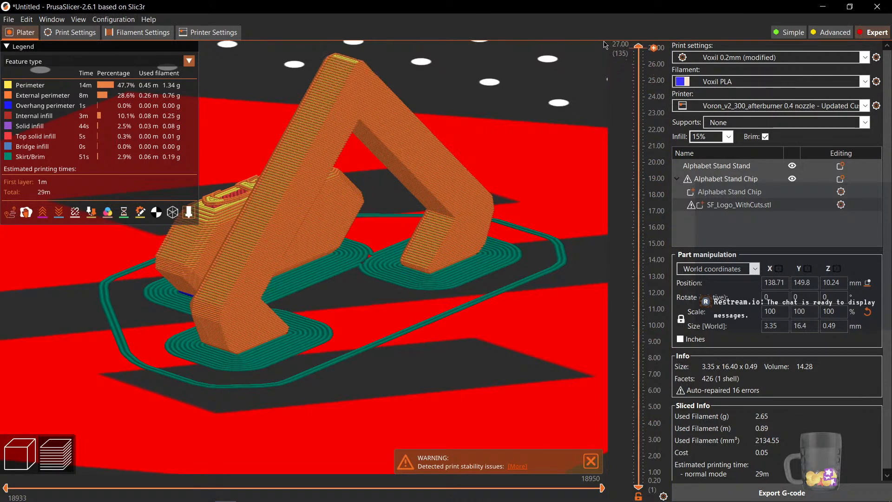
{"action": "left_click_drag", "start_coordinate": [471, 284], "coordinate": [371, 378]}
{"action": "scroll", "coordinate": [349, 374], "scroll_direction": "up", "scroll_amount": 3}
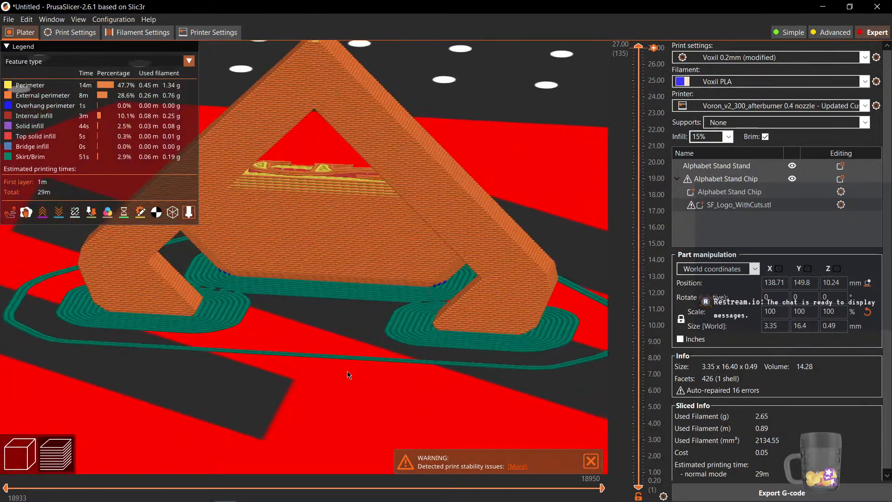
{"action": "left_click_drag", "start_coordinate": [305, 390], "coordinate": [297, 391]}
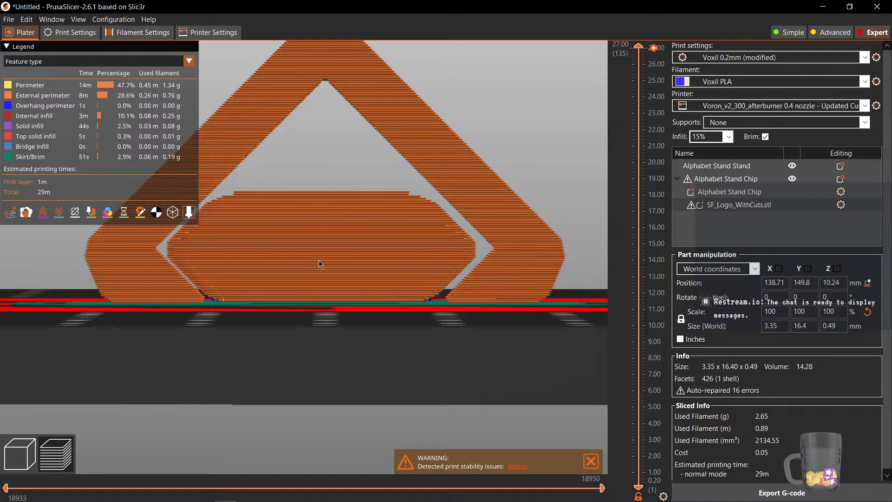
{"action": "scroll", "coordinate": [319, 261], "scroll_direction": "down", "scroll_amount": 9}
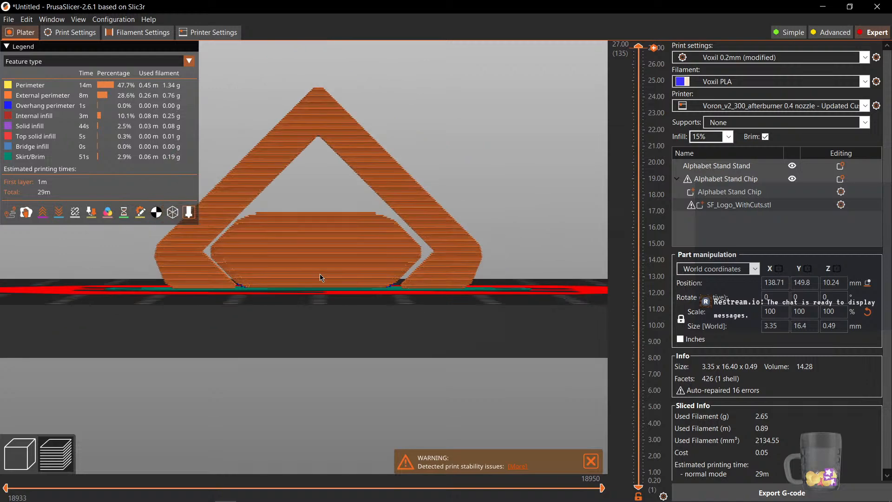
{"action": "left_click_drag", "start_coordinate": [252, 326], "coordinate": [287, 355]}
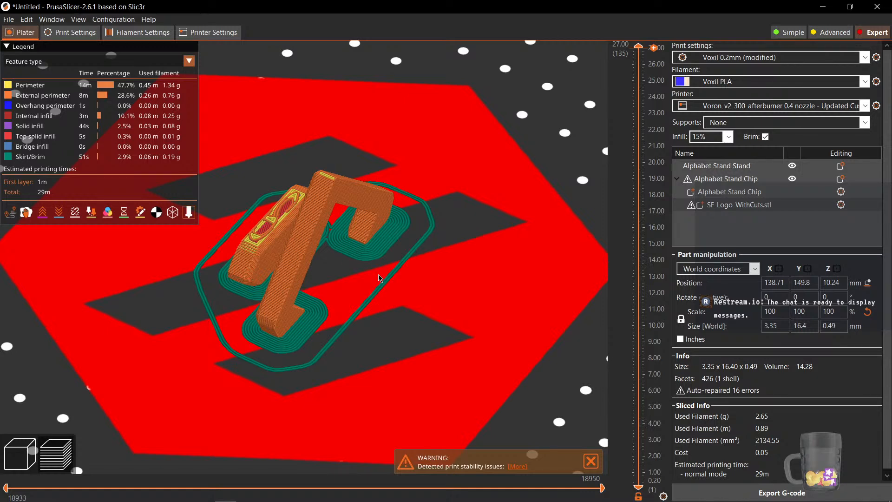
{"action": "left_click_drag", "start_coordinate": [206, 331], "coordinate": [513, 285]}
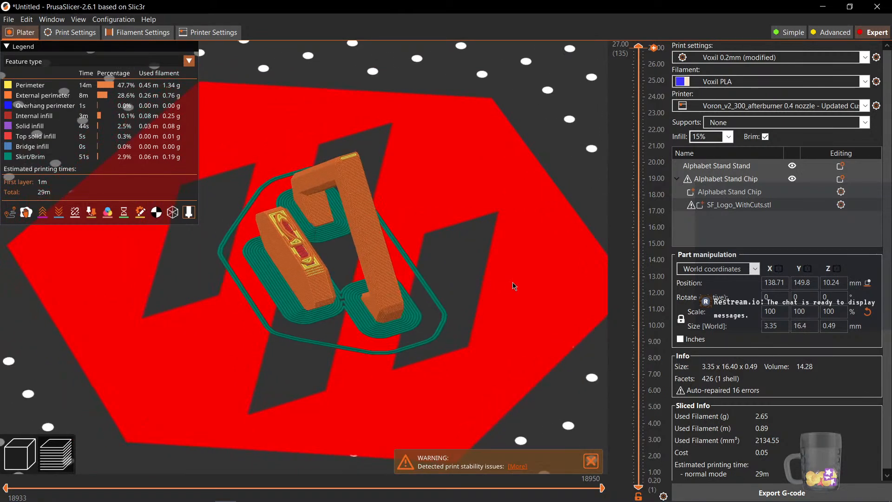
Export the G-code as Alphabet Stand Test.gcode into the To Print folder
{"action": "left_click", "coordinate": [781, 493]}
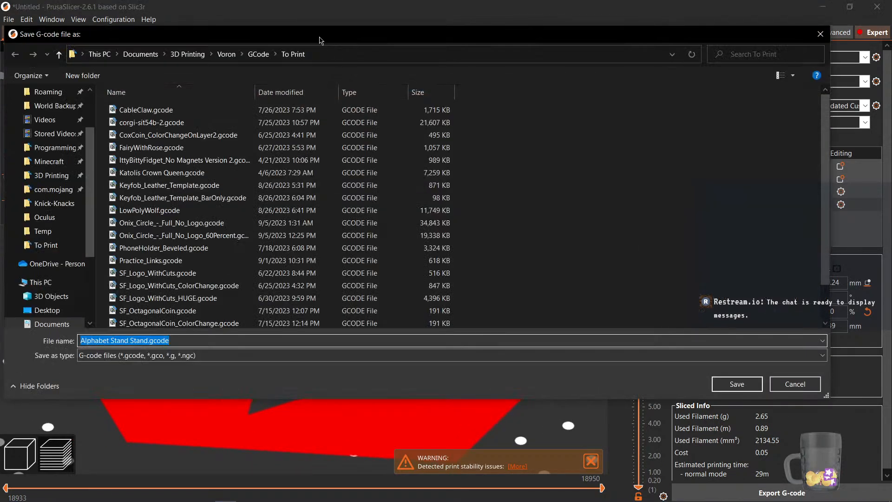
{"action": "left_click_drag", "start_coordinate": [320, 36], "coordinate": [0, 83]}
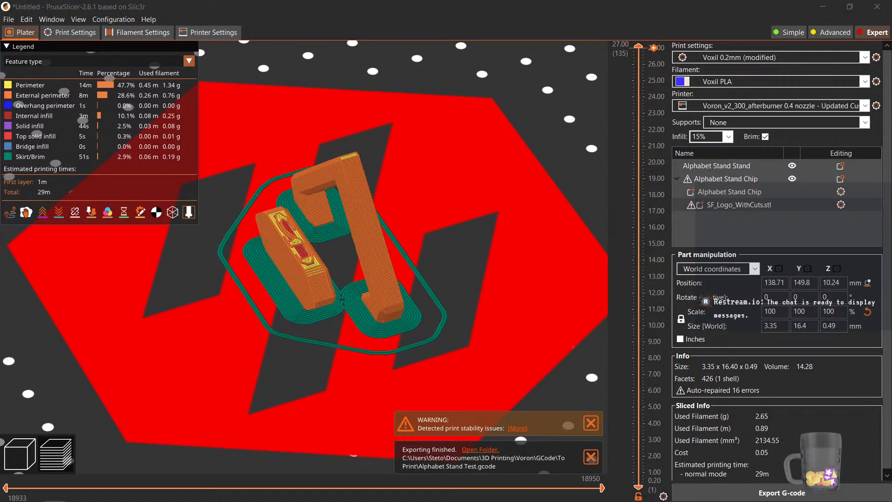
Switch to the voxil printer dashboard and review its temperature, toolhead, extruder and macro panels
{"action": "left_click_drag", "start_coordinate": [0, 183], "coordinate": [487, 1]}
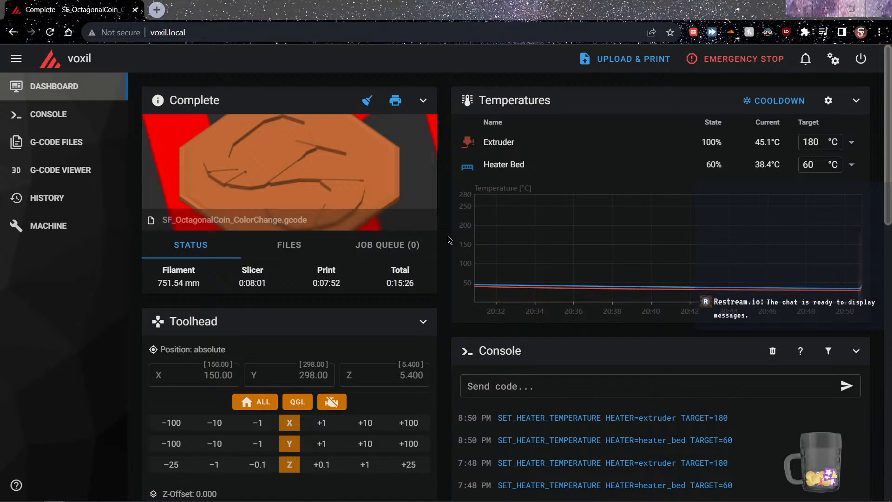
{"action": "scroll", "coordinate": [449, 239], "scroll_direction": "down", "scroll_amount": 4}
{"action": "scroll", "coordinate": [448, 238], "scroll_direction": "up", "scroll_amount": 4}
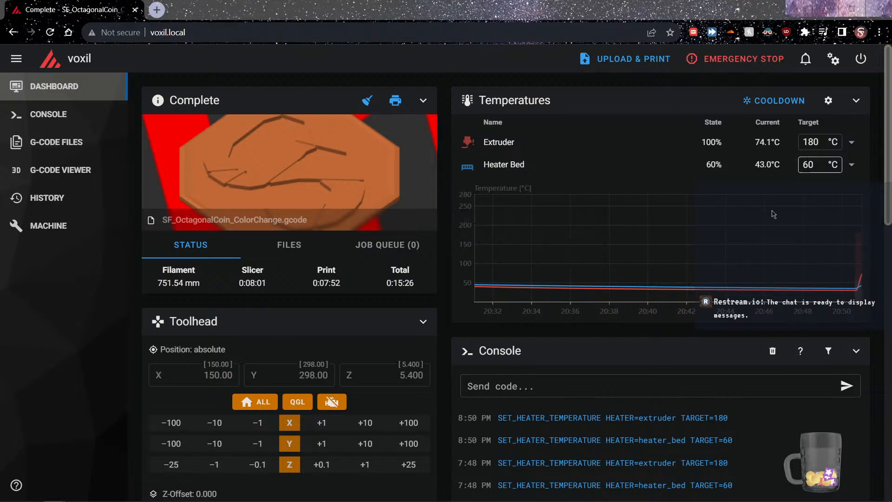
{"action": "scroll", "coordinate": [445, 334], "scroll_direction": "down", "scroll_amount": 4}
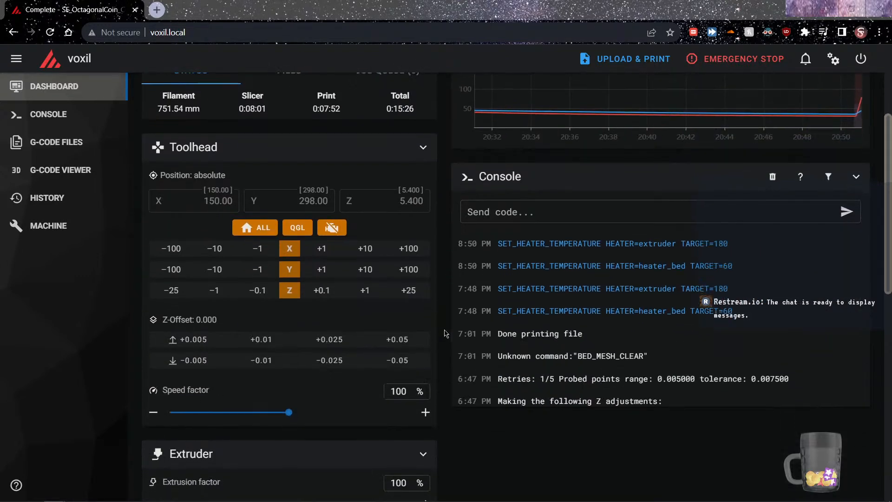
{"action": "scroll", "coordinate": [445, 334], "scroll_direction": "down", "scroll_amount": 10}
{"action": "scroll", "coordinate": [445, 333], "scroll_direction": "up", "scroll_amount": 6}
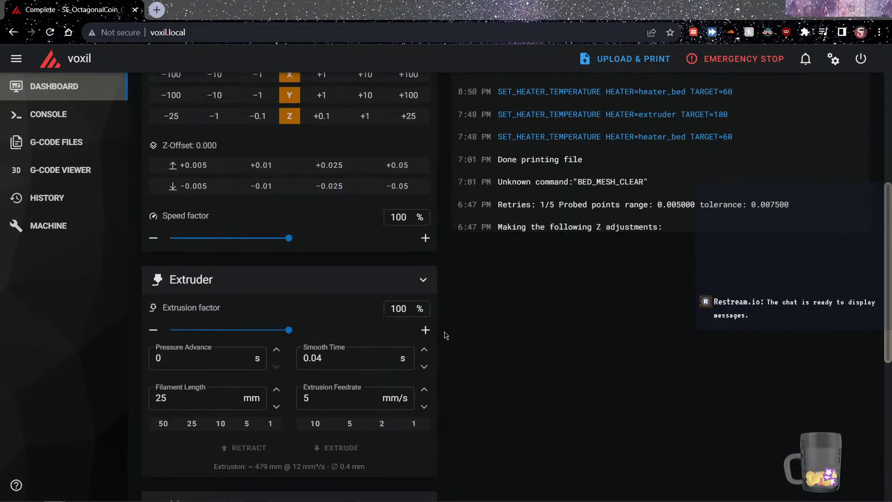
{"action": "scroll", "coordinate": [446, 334], "scroll_direction": "down", "scroll_amount": 5}
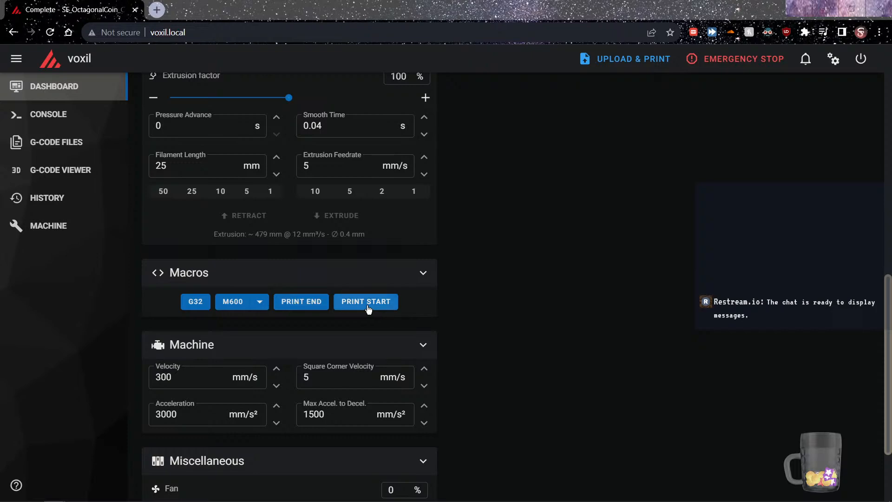
{"action": "scroll", "coordinate": [464, 358], "scroll_direction": "up", "scroll_amount": 10}
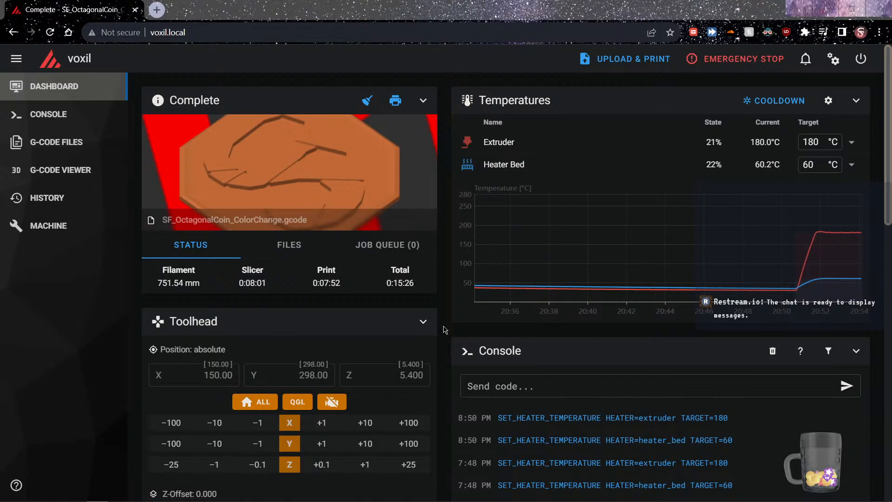
Upload and print Alphabet Stand Test.gcode from the To Print folder
{"action": "left_click", "coordinate": [607, 56]}
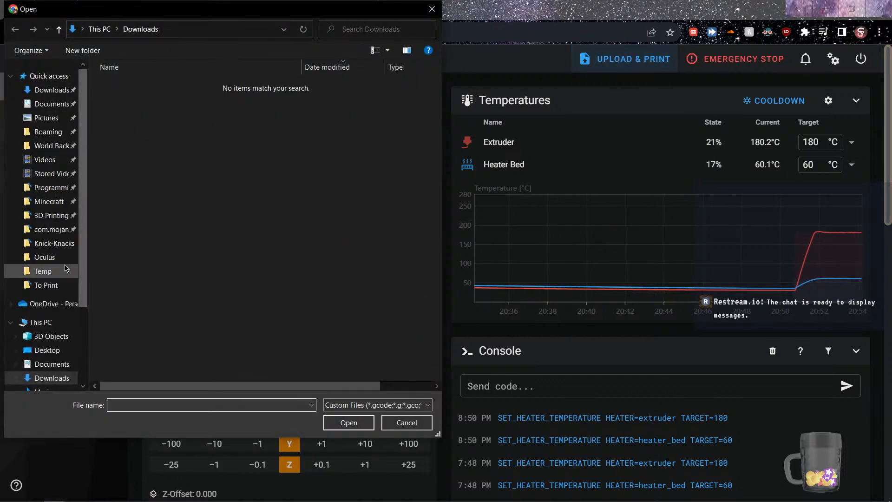
{"action": "left_click", "coordinate": [58, 285]}
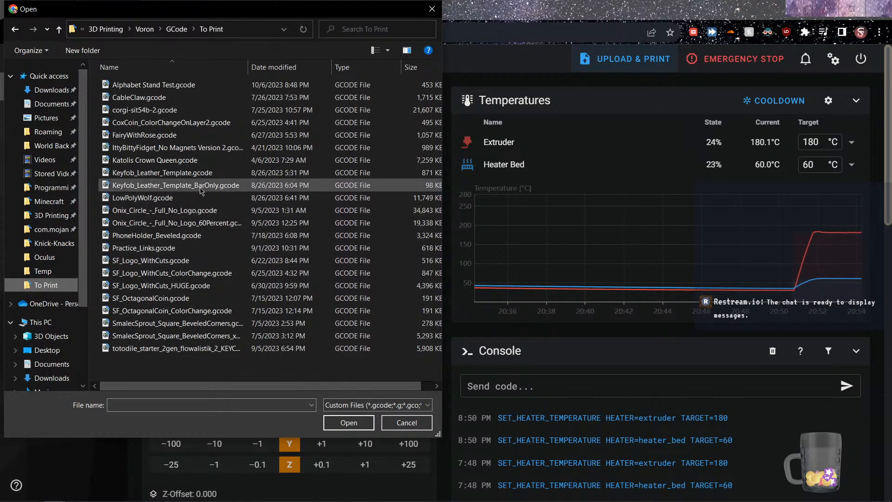
{"action": "left_click", "coordinate": [198, 88]}
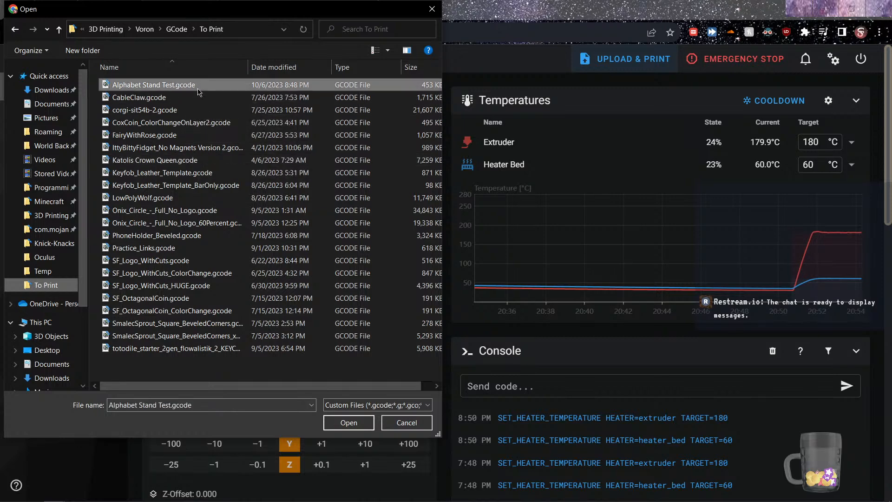
{"action": "double_click", "coordinate": [198, 88]}
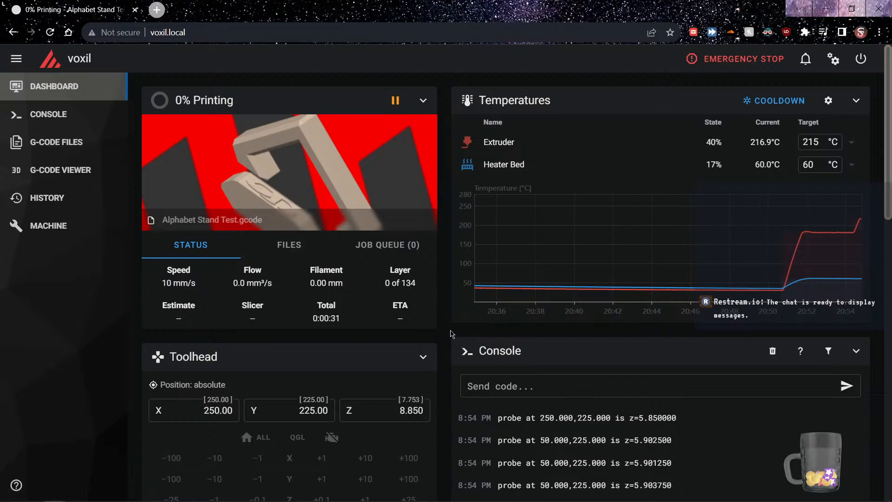
Scroll through the printer dashboard to monitor the starting print
{"action": "scroll", "coordinate": [448, 332], "scroll_direction": "down", "scroll_amount": 10}
{"action": "scroll", "coordinate": [450, 330], "scroll_direction": "down", "scroll_amount": 6}
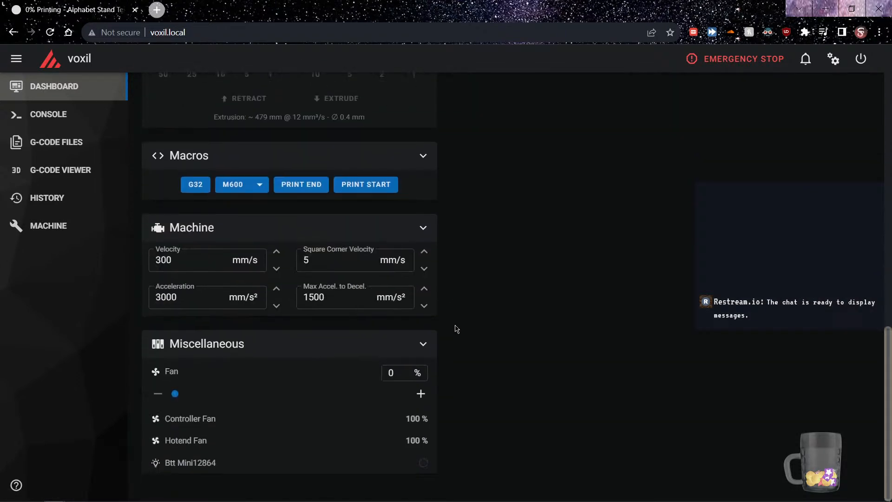
{"action": "scroll", "coordinate": [456, 329], "scroll_direction": "up", "scroll_amount": 16}
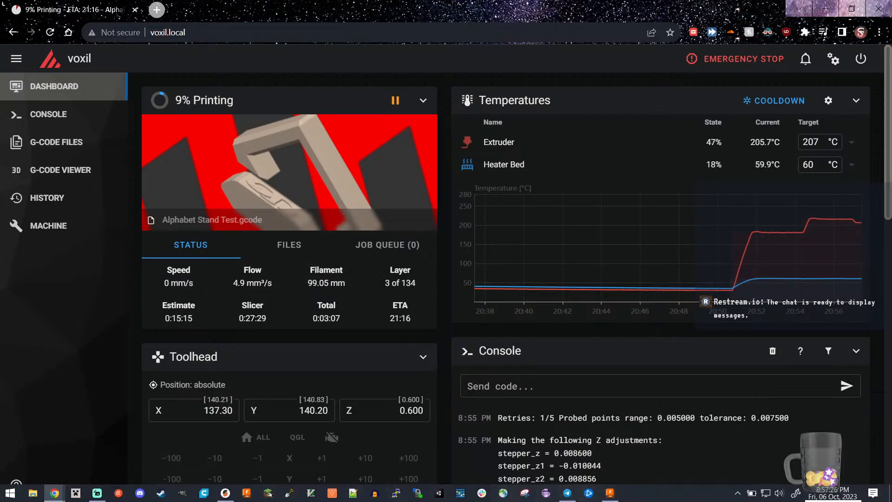
{"action": "left_click", "coordinate": [609, 492]}
{"action": "scroll", "coordinate": [557, 368], "scroll_direction": "down", "scroll_amount": 2}
{"action": "scroll", "coordinate": [574, 366], "scroll_direction": "up", "scroll_amount": 1}
{"action": "mouse_move", "coordinate": [584, 360]}
{"action": "middle_mouse_down"}
{"action": "mouse_move", "coordinate": [571, 322]}
{"action": "mouse_move", "coordinate": [562, 357]}
{"action": "mouse_move", "coordinate": [588, 351]}
{"action": "middle_mouse_up"}
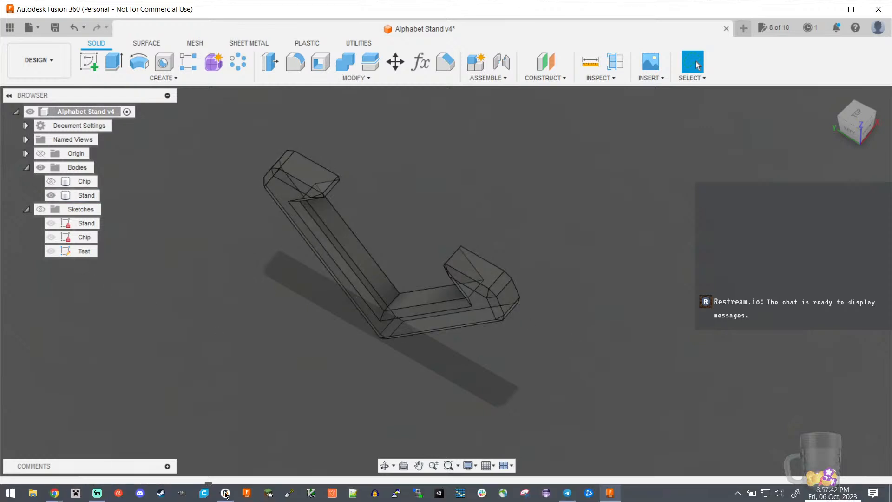
Re-examine the sliced stand and chip in PrusaSlicer at several layer heights and viewing angles
{"action": "left_click", "coordinate": [225, 495]}
{"action": "scroll", "coordinate": [261, 299], "scroll_direction": "up", "scroll_amount": 4}
{"action": "left_click_drag", "start_coordinate": [261, 300], "coordinate": [224, 353]}
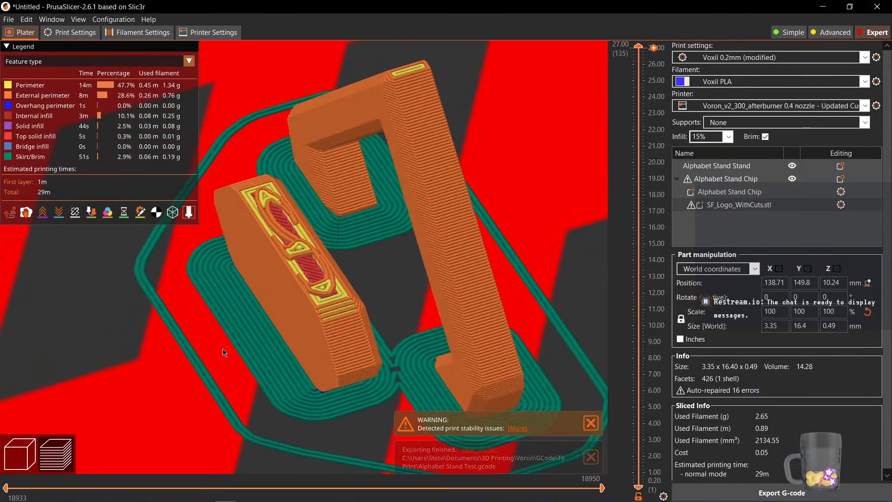
{"action": "middle_click_drag", "start_coordinate": [224, 353], "coordinate": [217, 342]}
{"action": "left_click_drag", "start_coordinate": [639, 47], "coordinate": [657, 228]}
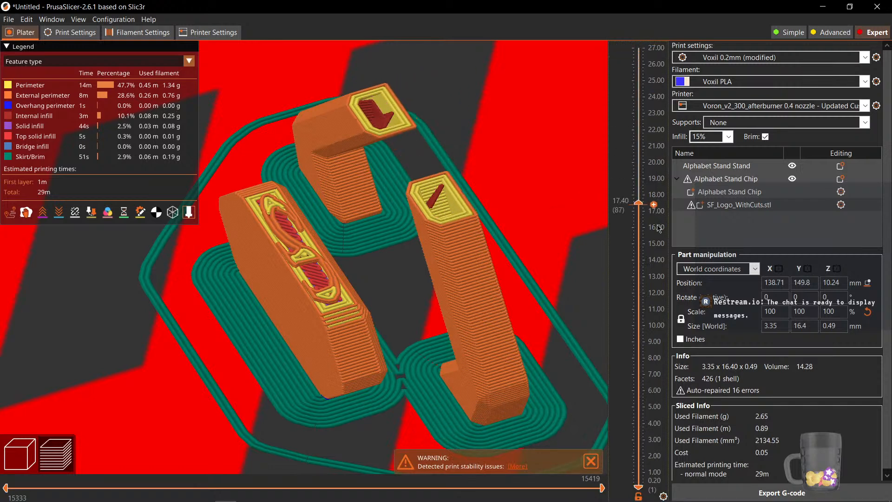
{"action": "scroll", "coordinate": [659, 228], "scroll_direction": "down", "scroll_amount": 20}
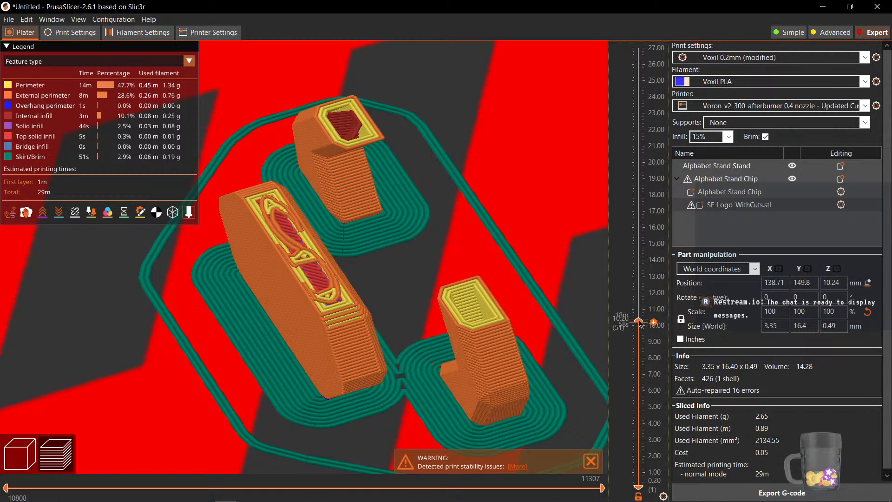
{"action": "left_click_drag", "start_coordinate": [638, 321], "coordinate": [638, 324]}
{"action": "scroll", "coordinate": [639, 327], "scroll_direction": "up", "scroll_amount": 1}
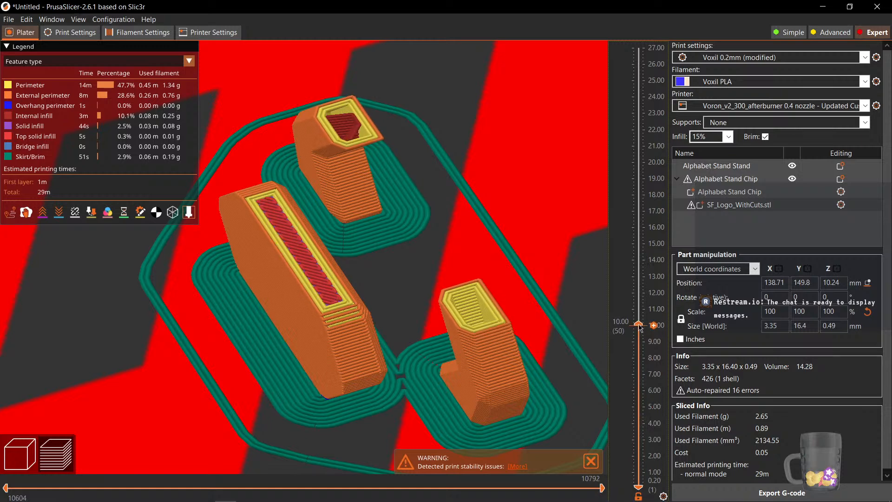
{"action": "scroll", "coordinate": [639, 328], "scroll_direction": "up", "scroll_amount": 1}
{"action": "left_click_drag", "start_coordinate": [640, 329], "coordinate": [633, 45]}
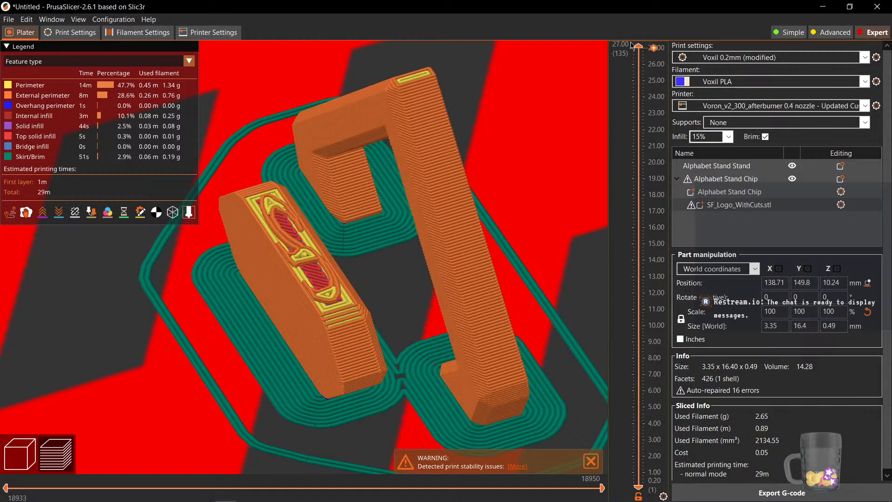
{"action": "scroll", "coordinate": [246, 386], "scroll_direction": "down", "scroll_amount": 4}
{"action": "mouse_move", "coordinate": [242, 404]}
{"action": "left_mouse_down"}
{"action": "mouse_move", "coordinate": [307, 362]}
{"action": "mouse_move", "coordinate": [310, 388]}
{"action": "mouse_move", "coordinate": [250, 411]}
{"action": "left_mouse_up"}
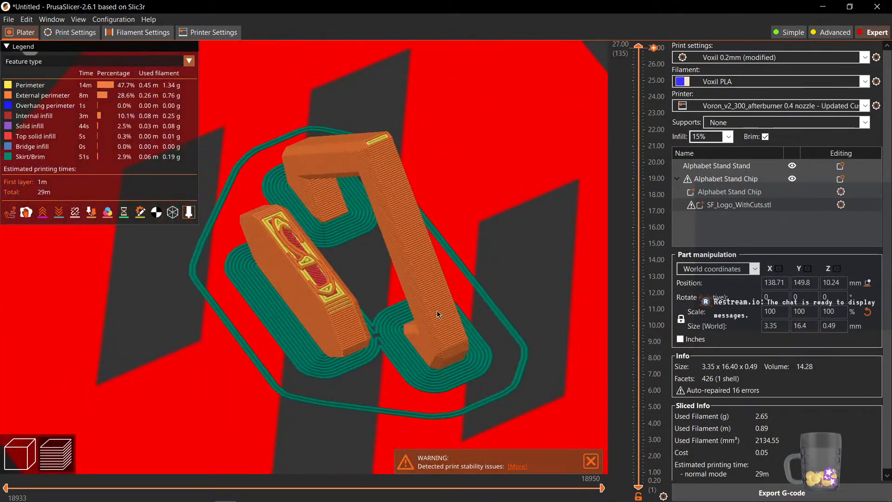
{"action": "scroll", "coordinate": [437, 311], "scroll_direction": "down", "scroll_amount": 1}
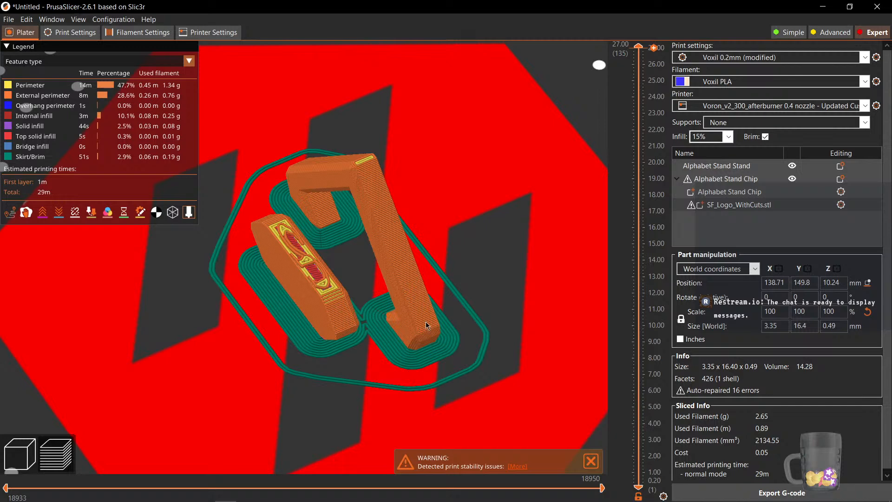
{"action": "scroll", "coordinate": [405, 328], "scroll_direction": "down", "scroll_amount": 3}
{"action": "scroll", "coordinate": [405, 328], "scroll_direction": "up", "scroll_amount": 4}
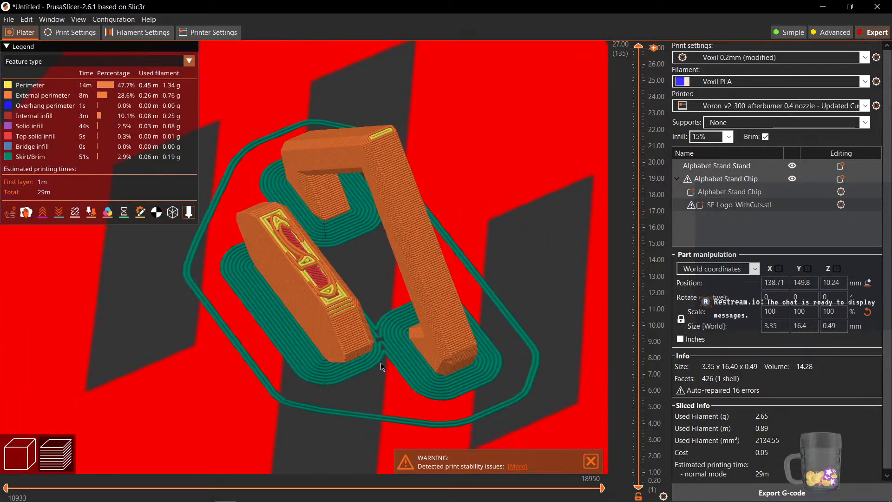
{"action": "mouse_move", "coordinate": [638, 48]}
{"action": "left_mouse_down"}
{"action": "mouse_move", "coordinate": [638, 107]}
{"action": "mouse_move", "coordinate": [638, 48]}
{"action": "left_mouse_up"}
{"action": "scroll", "coordinate": [520, 292], "scroll_direction": "down", "scroll_amount": 2}
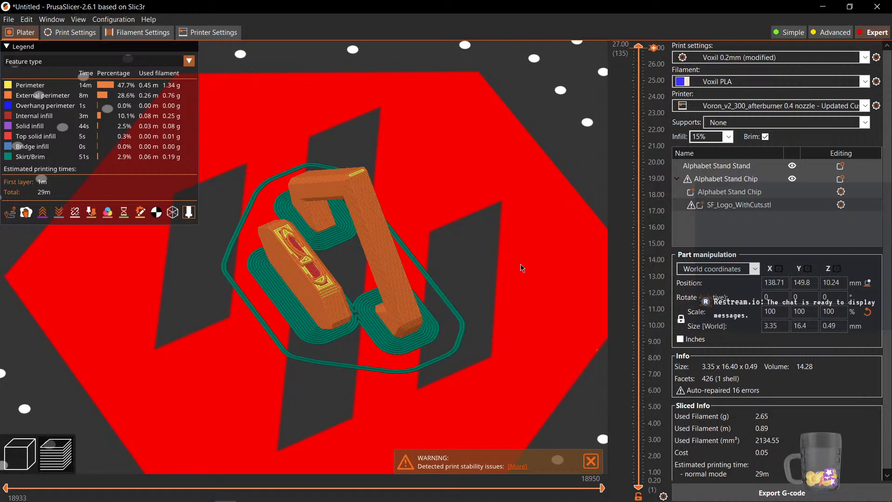
{"action": "scroll", "coordinate": [465, 288], "scroll_direction": "up", "scroll_amount": 2}
{"action": "scroll", "coordinate": [494, 233], "scroll_direction": "up", "scroll_amount": 2}
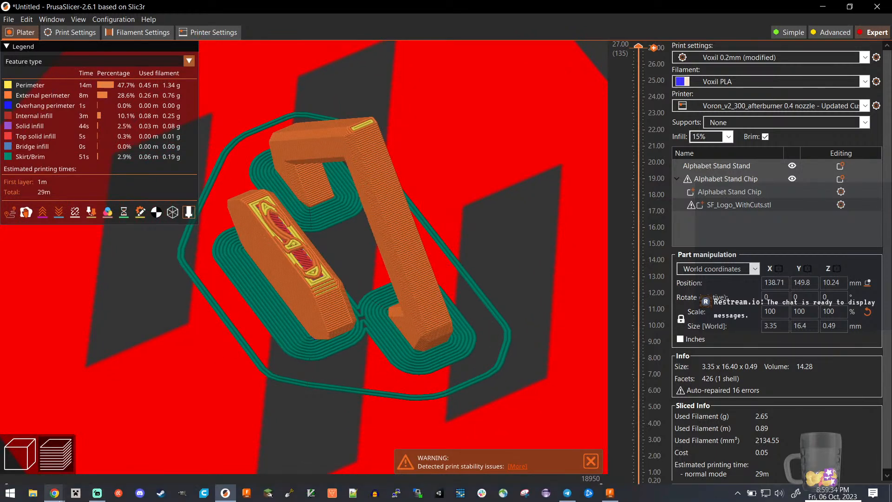
Check the print's progress on the printer dashboard
{"action": "mouse_move", "coordinate": [55, 493]}
{"action": "left_click", "coordinate": [152, 449]}
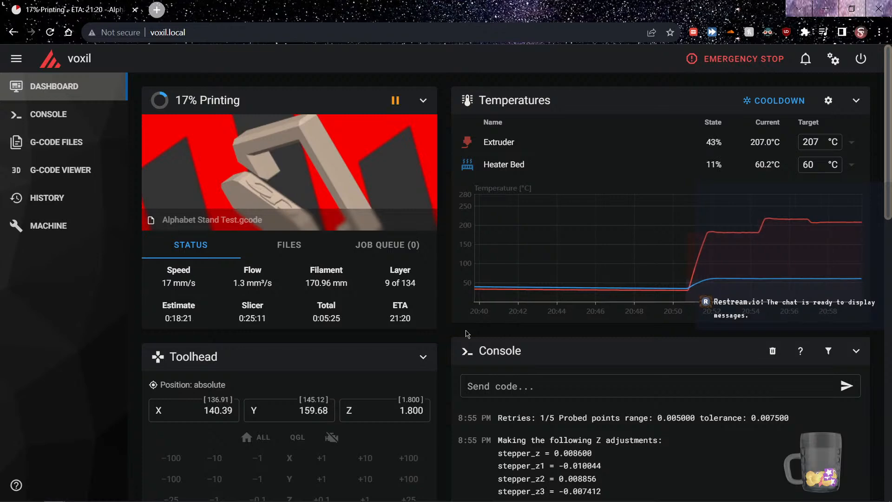
{"action": "scroll", "coordinate": [464, 335], "scroll_direction": "down", "scroll_amount": 2}
{"action": "scroll", "coordinate": [450, 360], "scroll_direction": "up", "scroll_amount": 2}
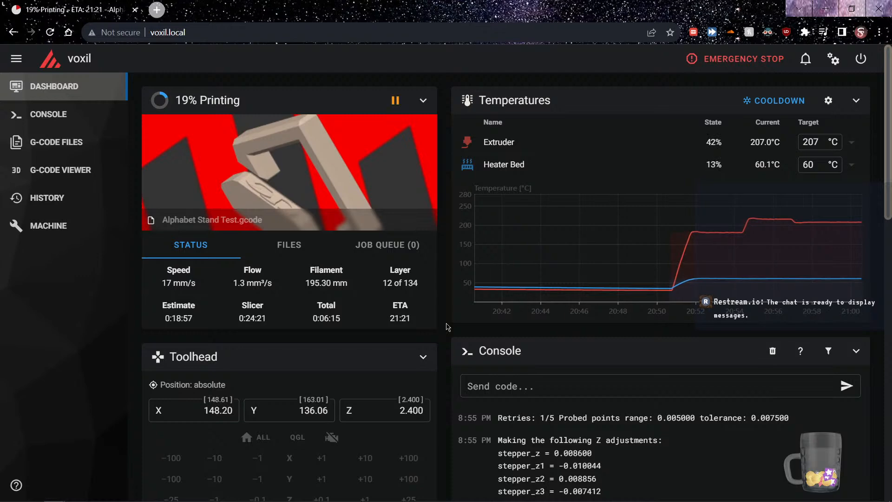
Return to the Fusion 360 design and show the Chip body alongside the stand
{"action": "key", "text": "alt+Tab"}
{"action": "key", "text": "Tab"}
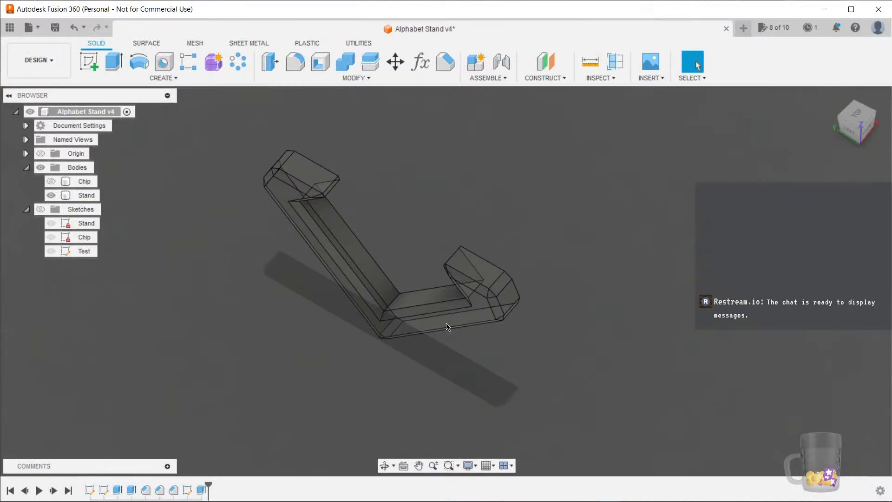
{"action": "left_click", "coordinate": [52, 182]}
{"action": "mouse_move", "coordinate": [588, 350]}
{"action": "middle_mouse_down"}
{"action": "mouse_move", "coordinate": [616, 325]}
{"action": "mouse_move", "coordinate": [577, 384]}
{"action": "middle_mouse_up"}
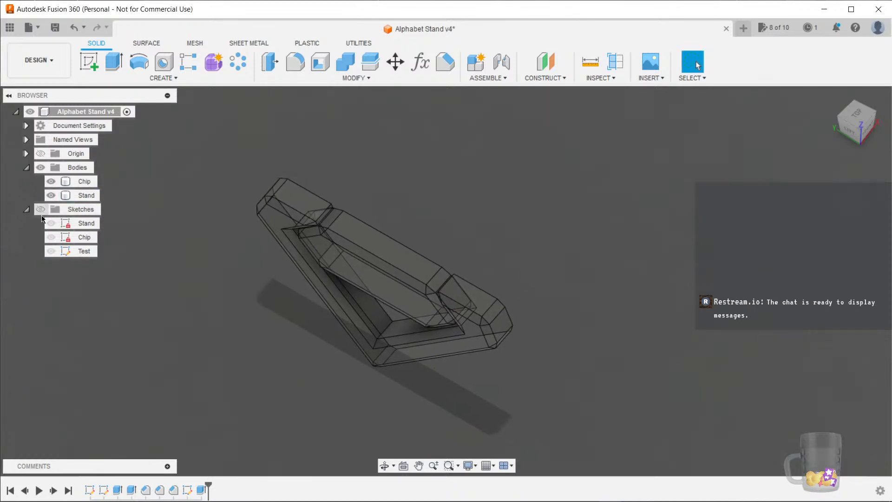
Step back through the design timeline and examine the stand and chip bodies at earlier features
{"action": "left_click", "coordinate": [24, 491]}
{"action": "middle_click_drag", "start_coordinate": [660, 367], "coordinate": [548, 416], "text": "shift"}
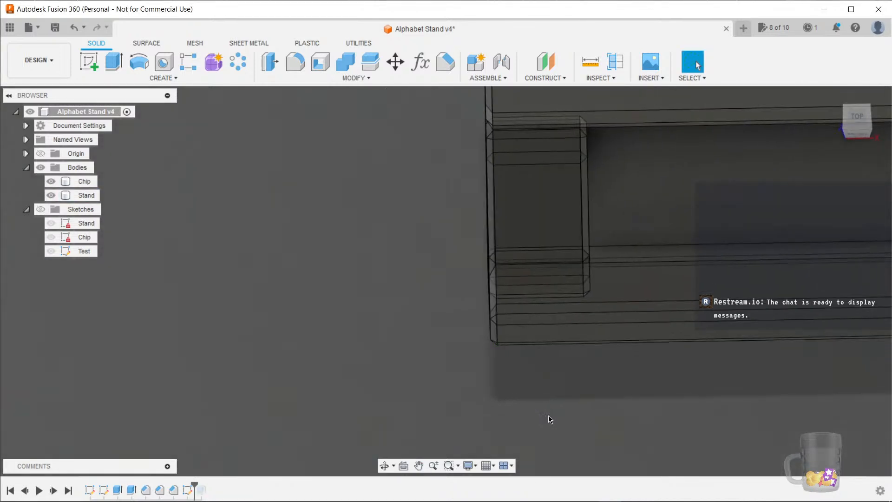
{"action": "scroll", "coordinate": [549, 419], "scroll_direction": "down", "scroll_amount": 4}
{"action": "middle_click_drag", "start_coordinate": [652, 438], "coordinate": [506, 351]}
{"action": "scroll", "coordinate": [382, 349], "scroll_direction": "up", "scroll_amount": 3}
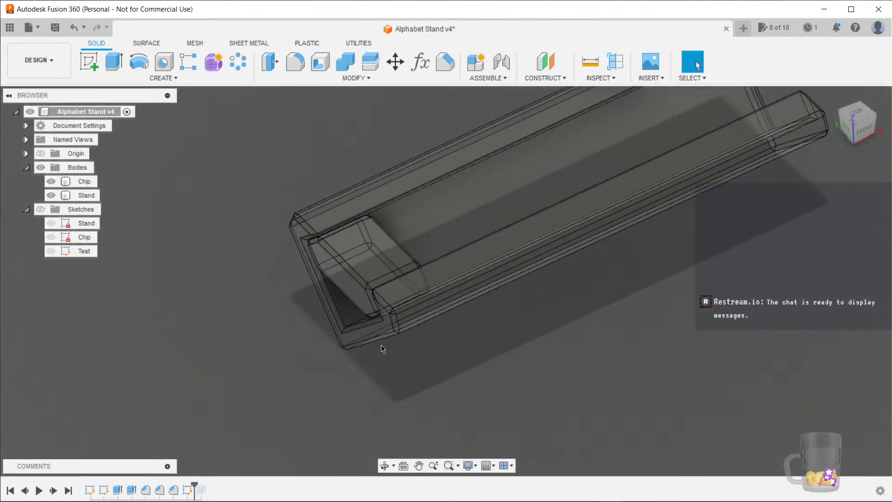
{"action": "left_click", "coordinate": [27, 493]}
{"action": "middle_click_drag", "start_coordinate": [249, 413], "coordinate": [374, 367], "text": "shift"}
{"action": "left_click", "coordinate": [431, 290]}
{"action": "left_click", "coordinate": [496, 269]}
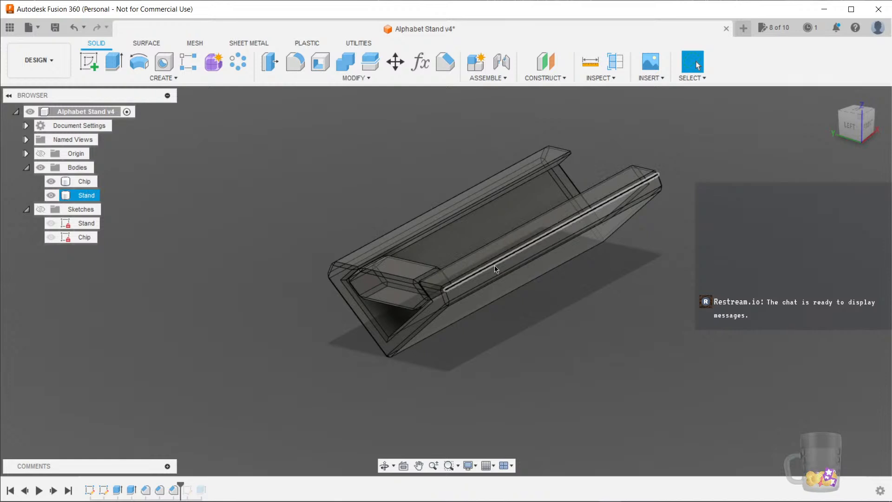
{"action": "middle_click_drag", "start_coordinate": [390, 403], "coordinate": [371, 409], "text": "shift"}
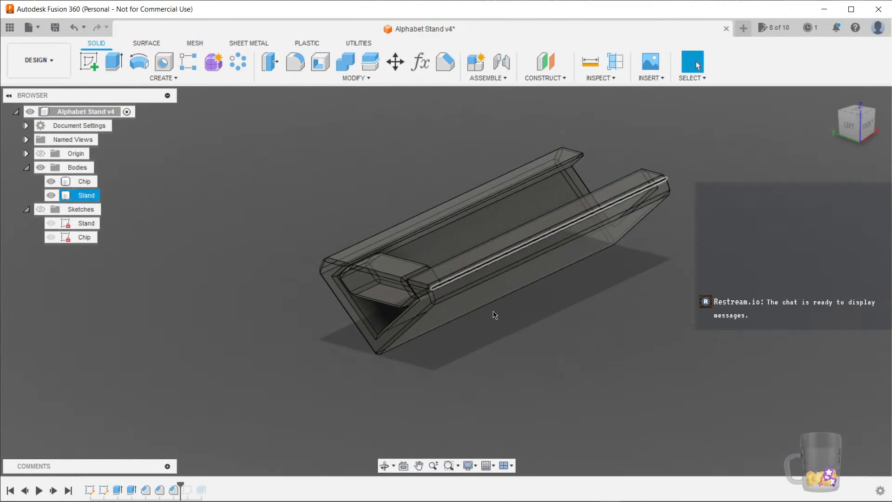
Roll the history marker to the chip's Chamfer3 feature and delete the features after it
{"action": "right_click", "coordinate": [175, 491]}
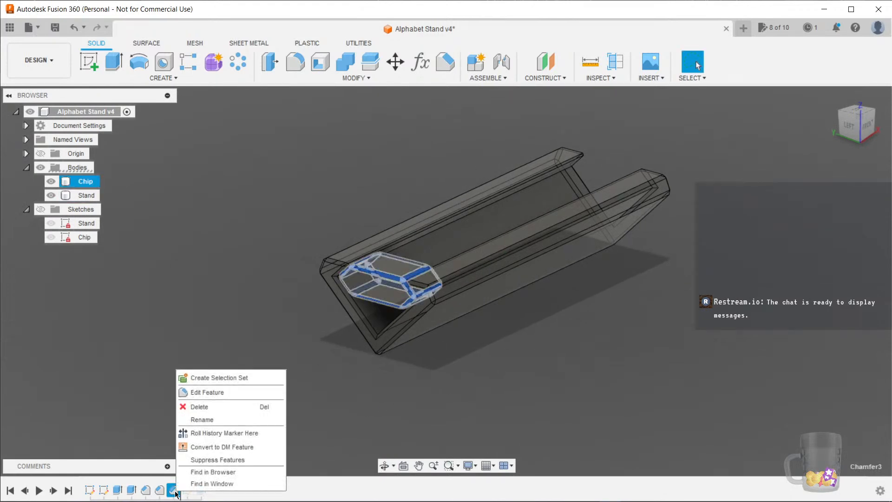
{"action": "left_click", "coordinate": [229, 433]}
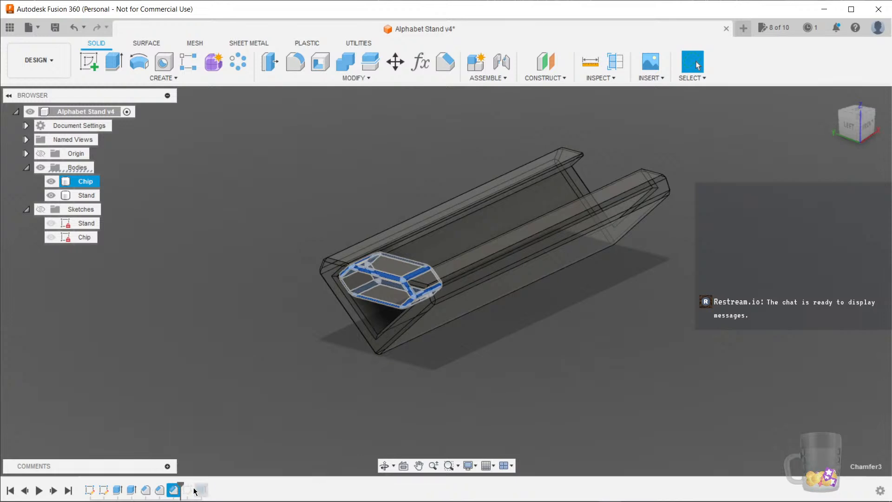
{"action": "right_click", "coordinate": [188, 490]}
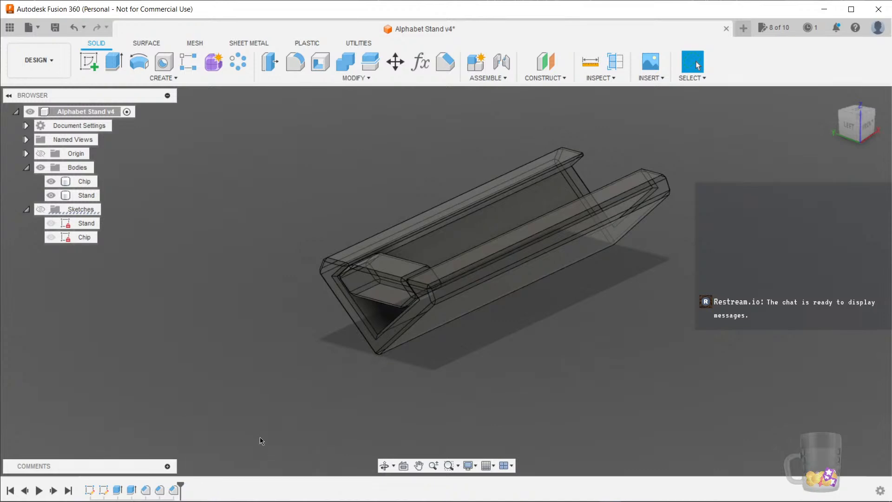
{"action": "middle_click_drag", "start_coordinate": [506, 340], "coordinate": [488, 349], "text": "shift"}
{"action": "middle_click_drag", "start_coordinate": [114, 261], "coordinate": [206, 270], "text": "shift"}
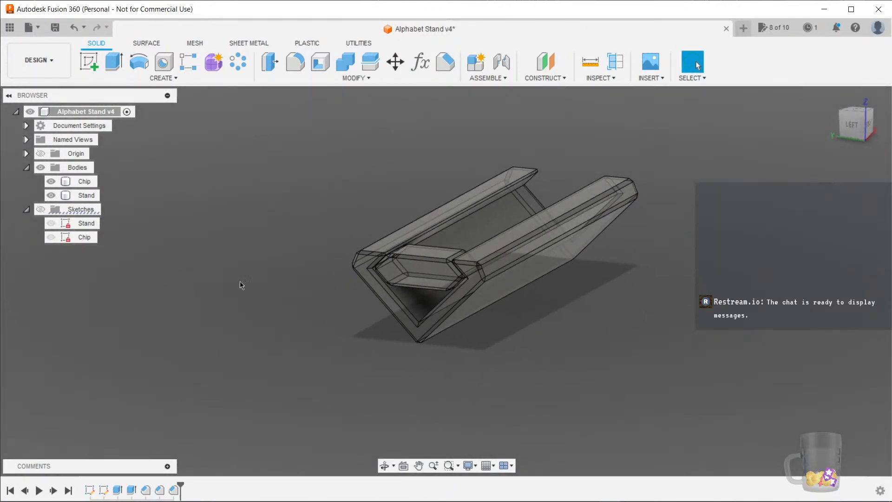
Rotate both the Chip and Stand bodies 45 degrees about the X axis with Move/Copy
{"action": "left_click", "coordinate": [84, 181]}
{"action": "left_click", "coordinate": [85, 195], "text": "shift"}
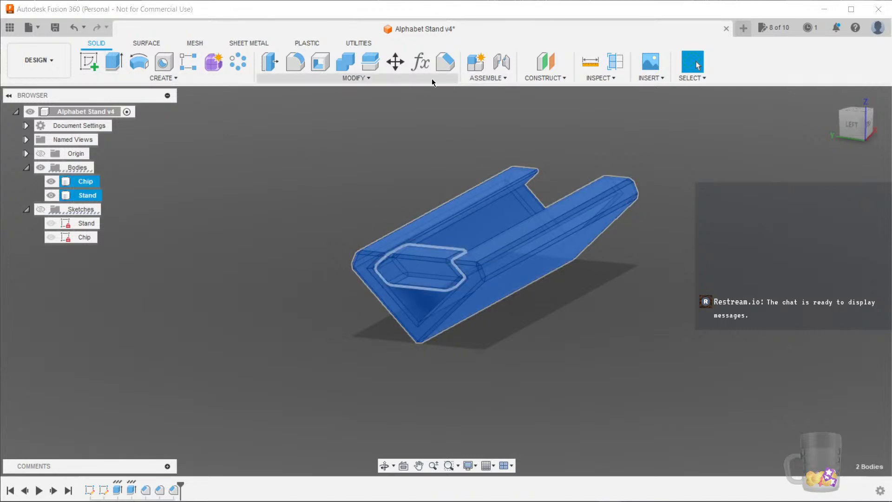
{"action": "left_click", "coordinate": [361, 79]}
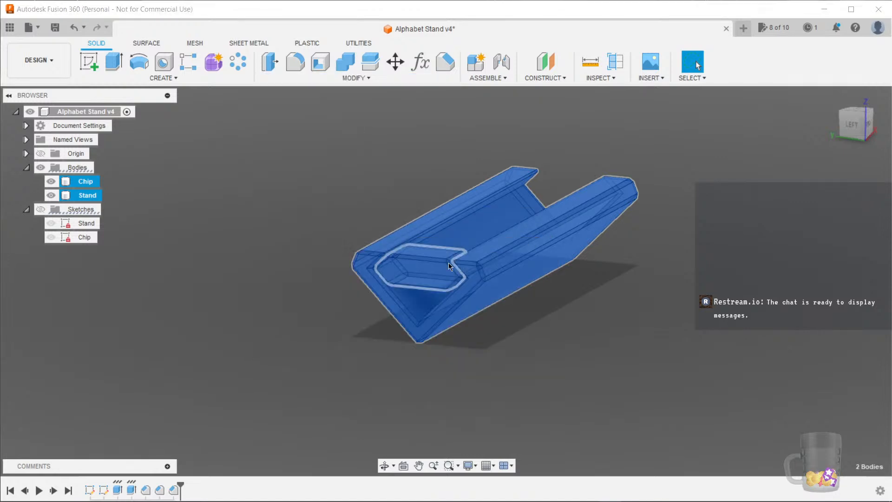
{"action": "left_click_drag", "start_coordinate": [461, 235], "coordinate": [531, 259]}
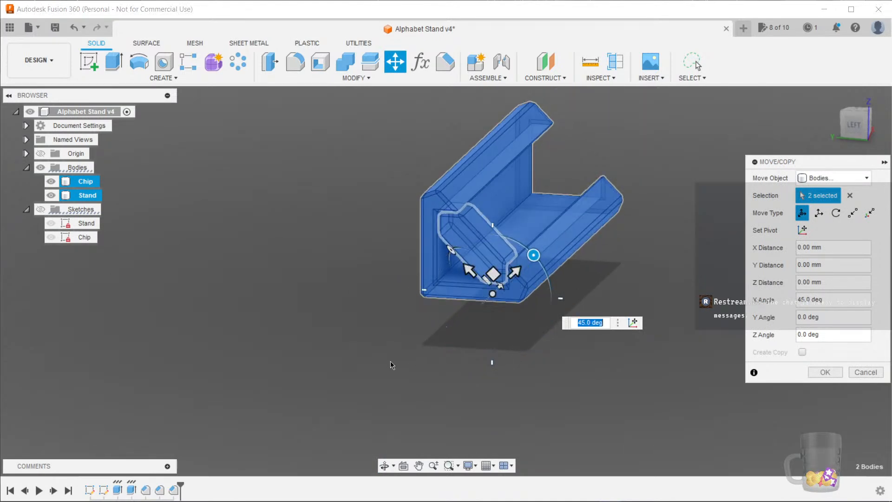
{"action": "left_click", "coordinate": [825, 374]}
Move the Chip body along the stand to about the middle of its length
{"action": "middle_click_drag", "start_coordinate": [603, 357], "coordinate": [431, 378], "text": "shift"}
{"action": "left_click", "coordinate": [295, 240]}
{"action": "middle_click_drag", "start_coordinate": [141, 311], "coordinate": [172, 330]}
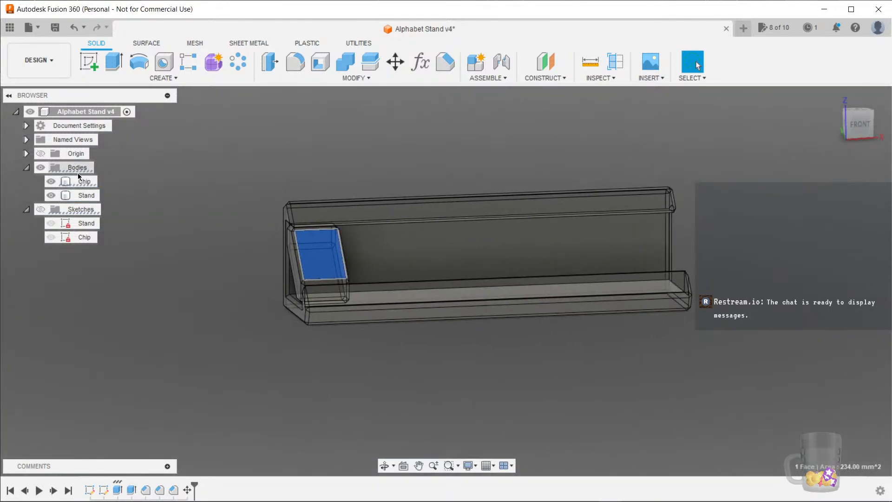
{"action": "left_click", "coordinate": [79, 181]}
{"action": "left_click", "coordinate": [395, 62]}
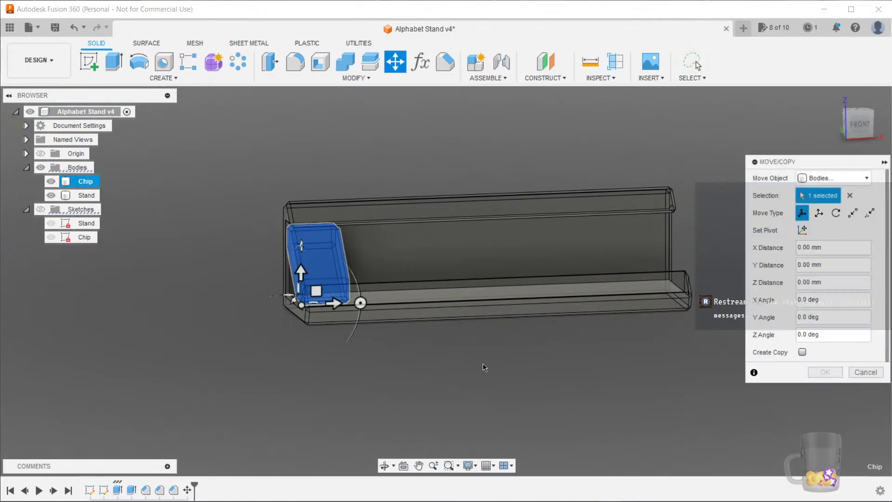
{"action": "left_click_drag", "start_coordinate": [331, 303], "coordinate": [432, 305]}
{"action": "left_click", "coordinate": [825, 372]}
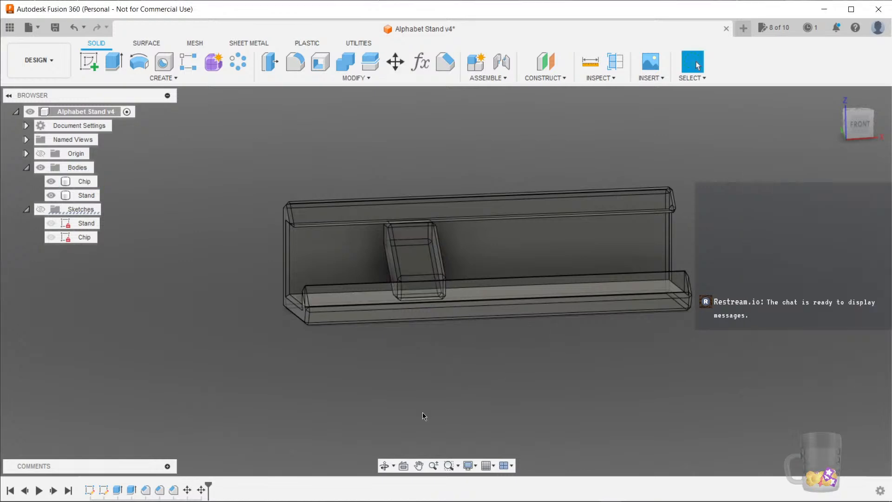
{"action": "mouse_move", "coordinate": [422, 412]}
{"action": "middle_mouse_down", "text": "shift"}
{"action": "mouse_move", "coordinate": [508, 395]}
{"action": "mouse_move", "coordinate": [424, 419]}
{"action": "middle_mouse_up", "text": "shift"}
{"action": "double_click", "coordinate": [207, 488]}
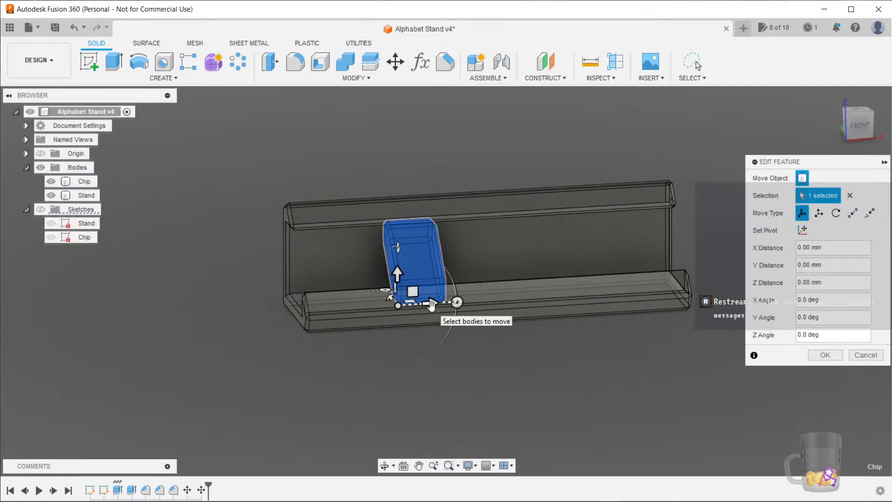
{"action": "middle_click_drag", "start_coordinate": [491, 377], "coordinate": [461, 374], "text": "shift"}
{"action": "mouse_move", "coordinate": [422, 300]}
{"action": "left_mouse_down"}
{"action": "mouse_move", "coordinate": [194, 305]}
{"action": "mouse_move", "coordinate": [422, 301]}
{"action": "left_mouse_up"}
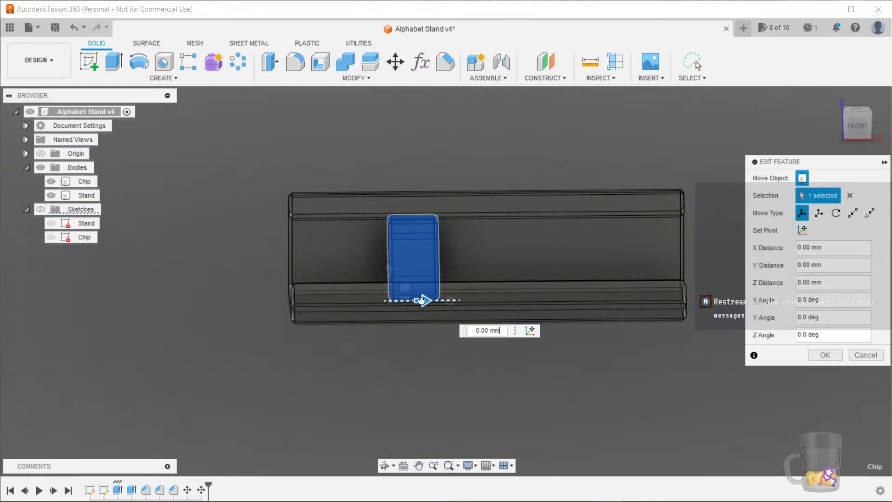
{"action": "left_click", "coordinate": [864, 355]}
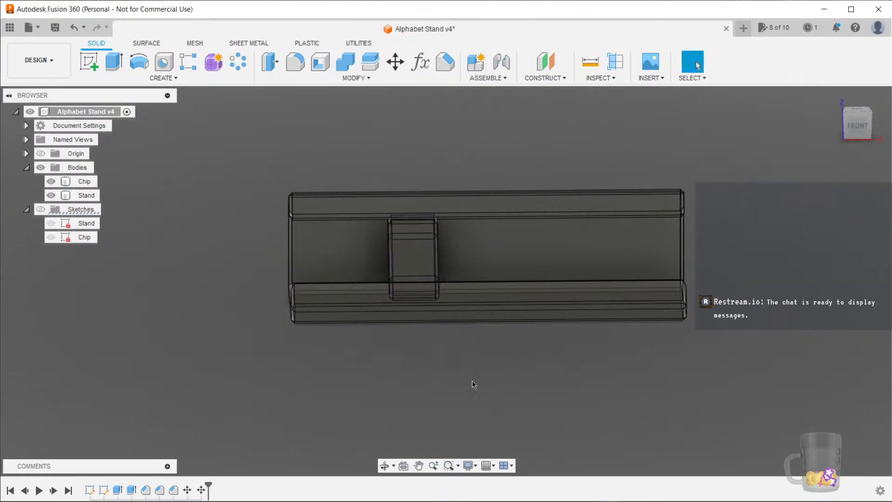
Save a new version of the design with the description "Rotate for render"
{"action": "mouse_move", "coordinate": [474, 384]}
{"action": "middle_mouse_down", "text": "shift"}
{"action": "mouse_move", "coordinate": [514, 372]}
{"action": "mouse_move", "coordinate": [483, 388]}
{"action": "mouse_move", "coordinate": [482, 378]}
{"action": "middle_mouse_up", "text": "shift"}
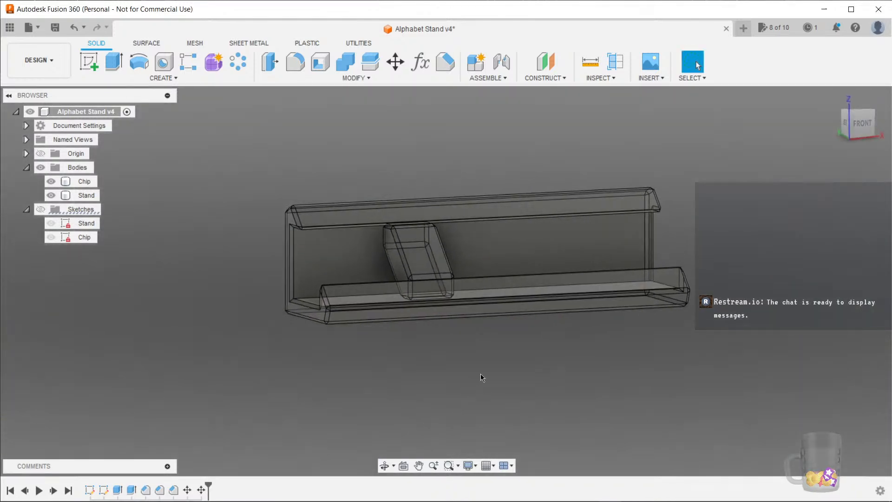
{"action": "middle_click_drag", "start_coordinate": [242, 192], "coordinate": [216, 138], "text": "shift"}
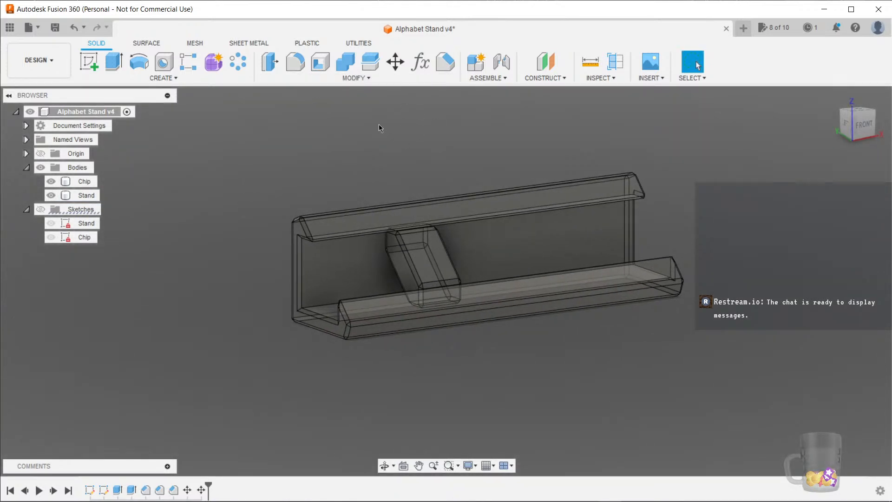
{"action": "left_click", "coordinate": [62, 70]}
{"action": "left_click", "coordinate": [62, 64]}
{"action": "key", "text": "ctrl+s"}
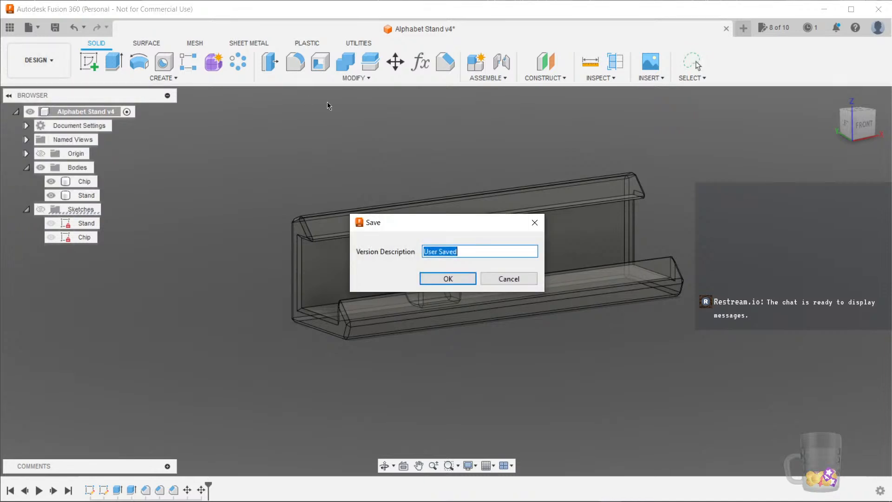
{"action": "type", "text": "Rotate for render"}
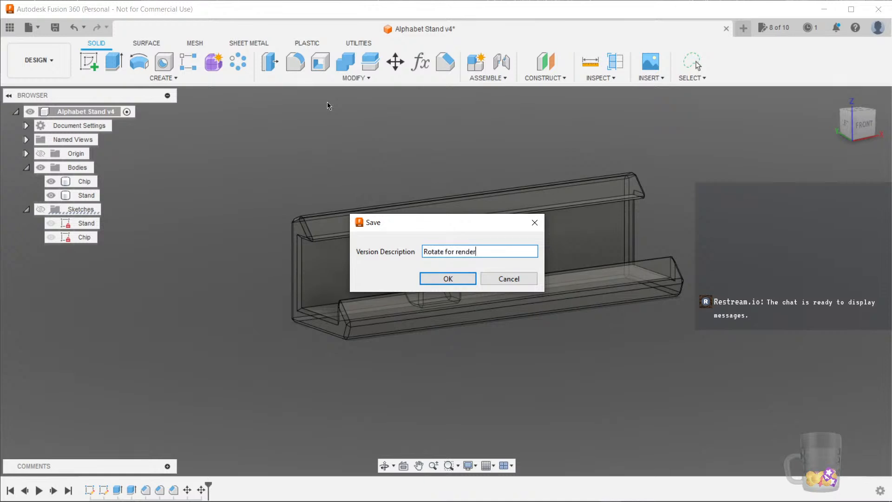
{"action": "key", "text": "Return"}
Switch to the Render workspace
{"action": "left_click", "coordinate": [64, 67]}
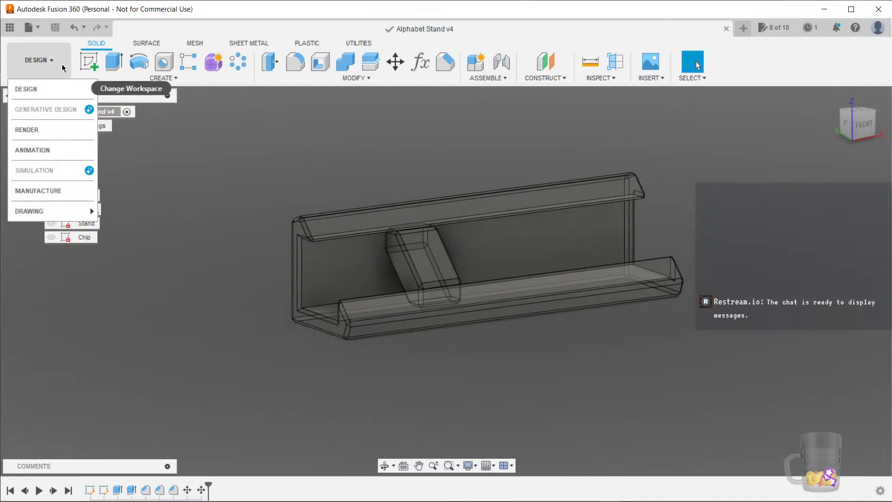
{"action": "left_click", "coordinate": [51, 129]}
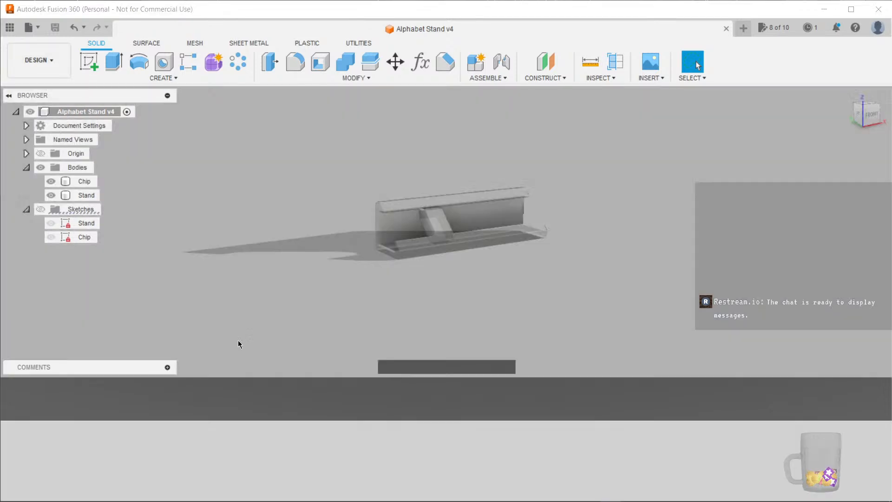
{"action": "scroll", "coordinate": [353, 258], "scroll_direction": "up", "scroll_amount": 5}
{"action": "middle_click_drag", "start_coordinate": [309, 229], "coordinate": [235, 241]}
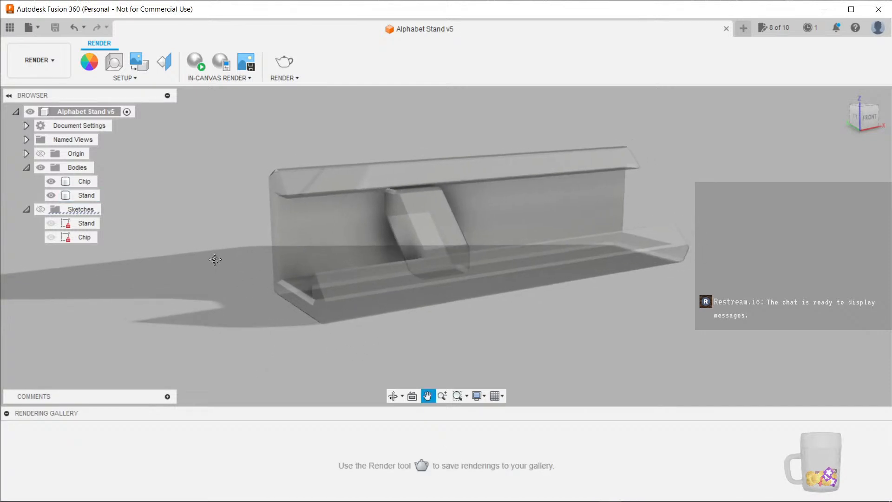
Apply the physical material Laminate, Blue, Matte to the stand and Laminate, Red, Matte to the chip
{"action": "right_click", "coordinate": [85, 197]}
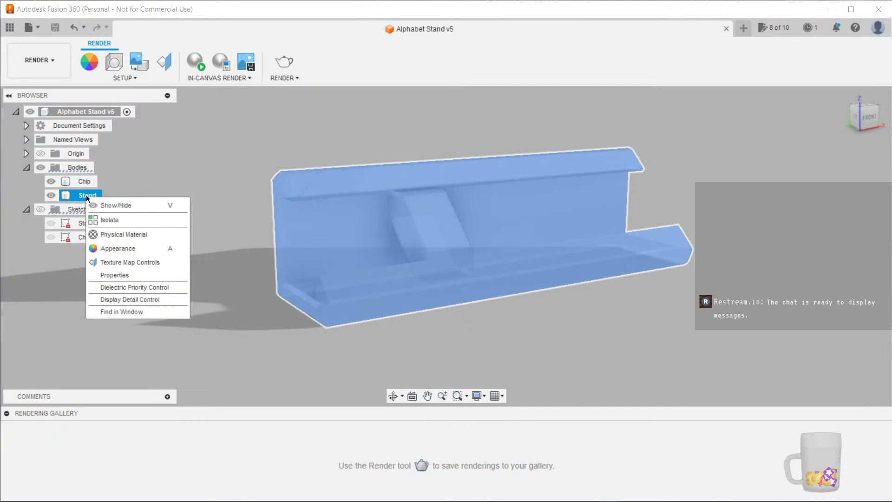
{"action": "left_click", "coordinate": [122, 235]}
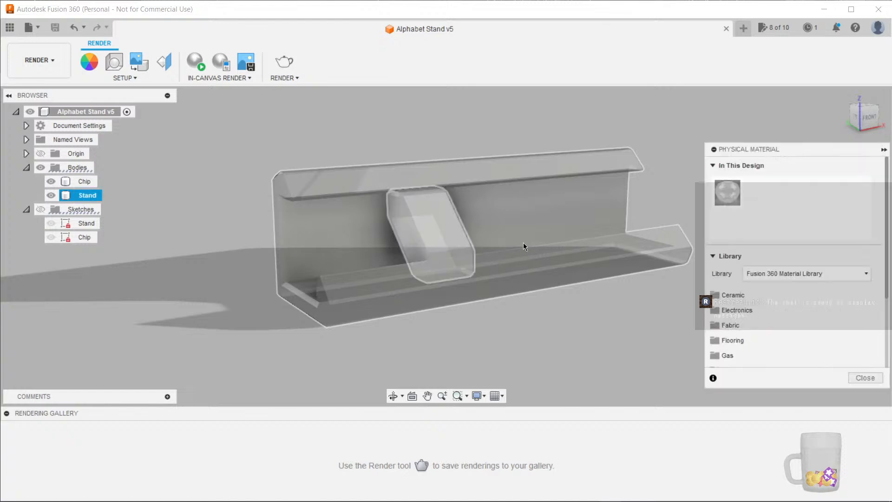
{"action": "scroll", "coordinate": [758, 312], "scroll_direction": "down", "scroll_amount": 4}
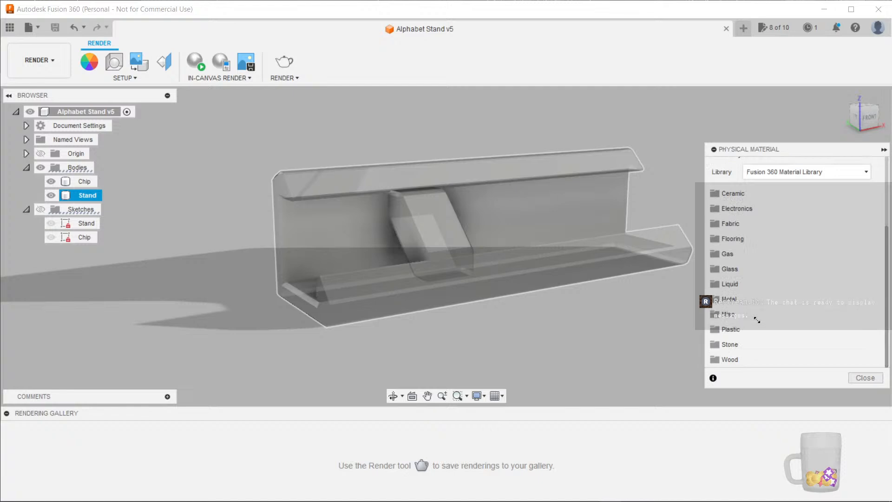
{"action": "left_click", "coordinate": [732, 329]}
{"action": "scroll", "coordinate": [790, 302], "scroll_direction": "down", "scroll_amount": 3}
{"action": "scroll", "coordinate": [819, 302], "scroll_direction": "down", "scroll_amount": 6}
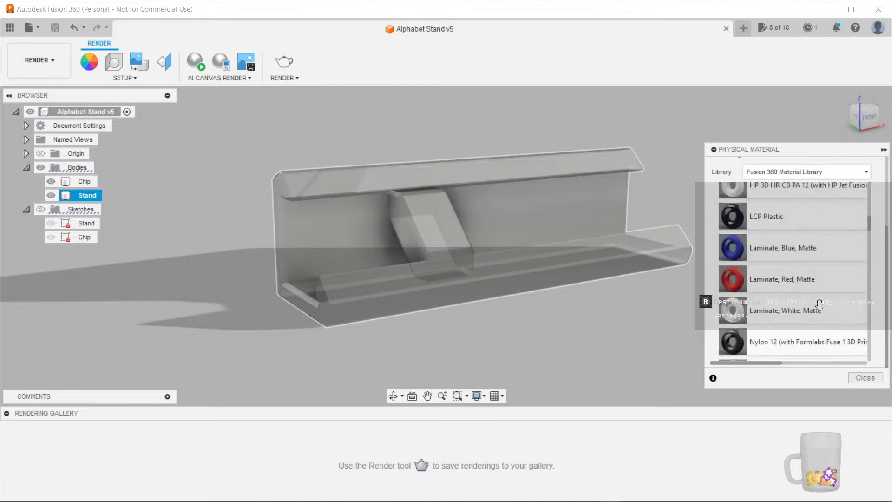
{"action": "scroll", "coordinate": [820, 283], "scroll_direction": "up", "scroll_amount": 2}
{"action": "left_click_drag", "start_coordinate": [790, 248], "coordinate": [337, 207]}
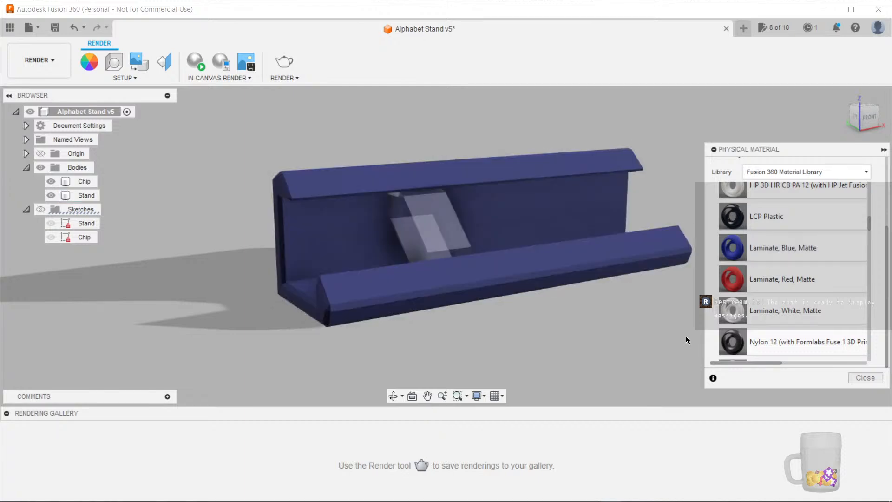
{"action": "left_click_drag", "start_coordinate": [789, 279], "coordinate": [441, 228]}
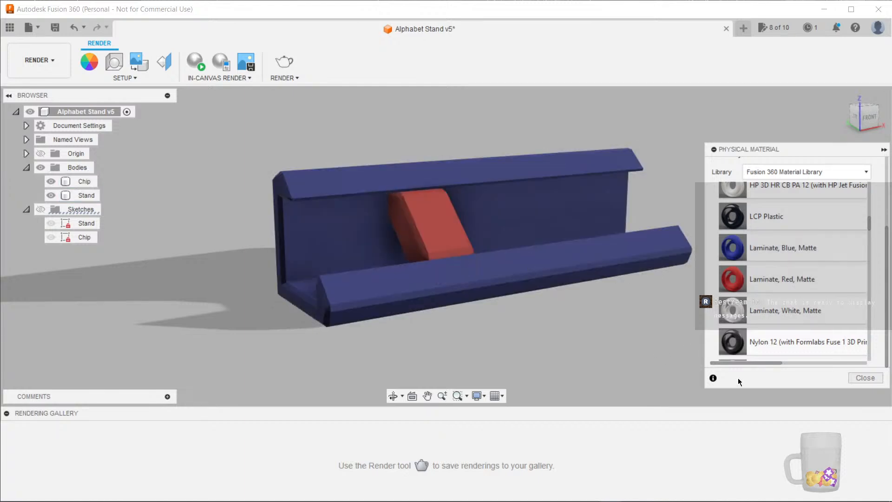
{"action": "left_click", "coordinate": [865, 377]}
{"action": "middle_click_drag", "start_coordinate": [690, 343], "coordinate": [647, 350]}
{"action": "scroll", "coordinate": [649, 344], "scroll_direction": "up", "scroll_amount": 1}
{"action": "scroll", "coordinate": [659, 344], "scroll_direction": "down", "scroll_amount": 1}
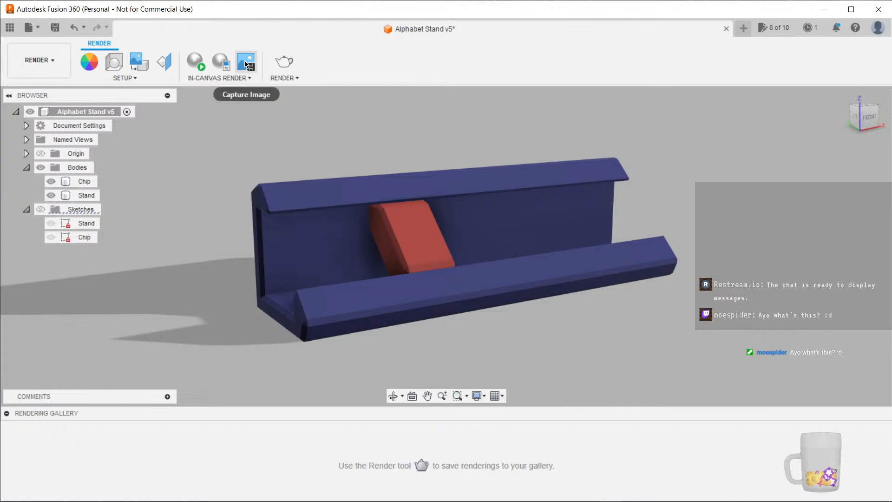
{"action": "left_click", "coordinate": [165, 62]}
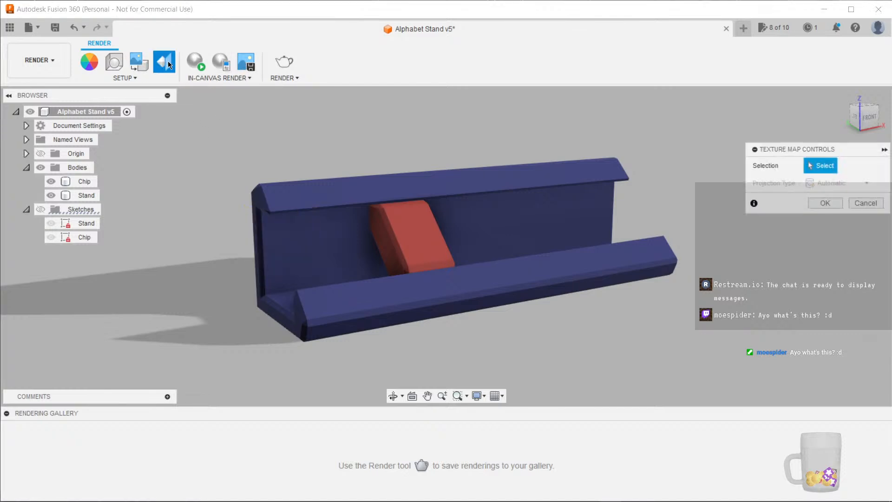
{"action": "left_click", "coordinate": [865, 203]}
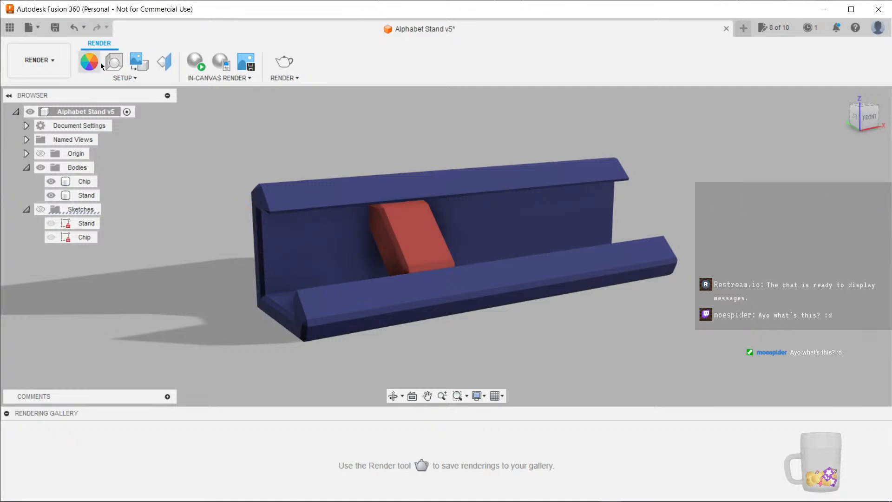
Download the Dry lake bed environment in Scene Settings and apply it to the scene
{"action": "left_click", "coordinate": [116, 61]}
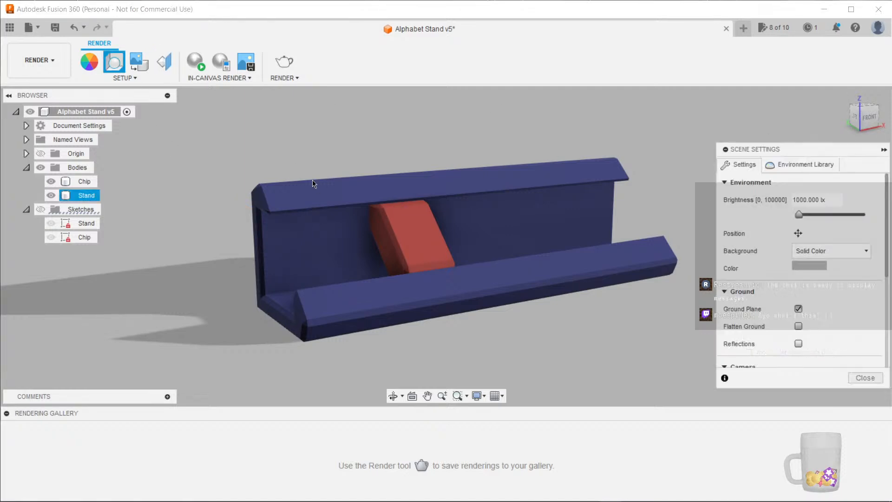
{"action": "left_click", "coordinate": [806, 165]}
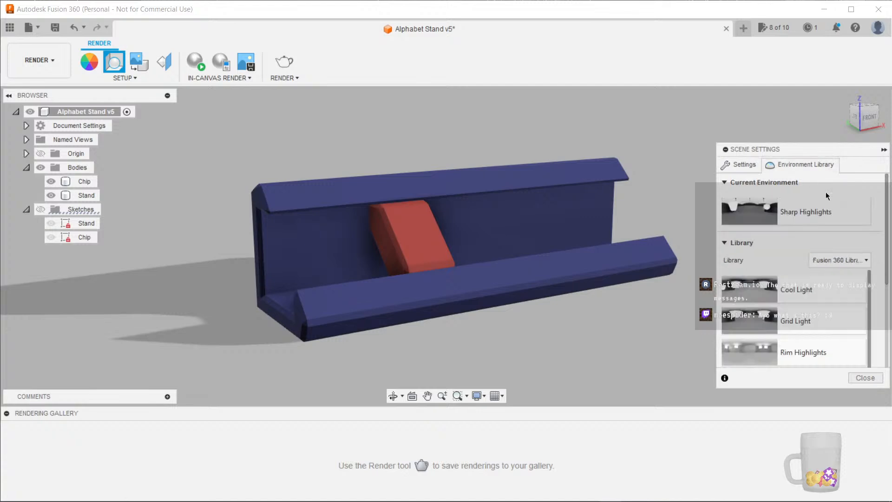
{"action": "scroll", "coordinate": [820, 251], "scroll_direction": "down", "scroll_amount": 5}
{"action": "scroll", "coordinate": [823, 268], "scroll_direction": "down", "scroll_amount": 2}
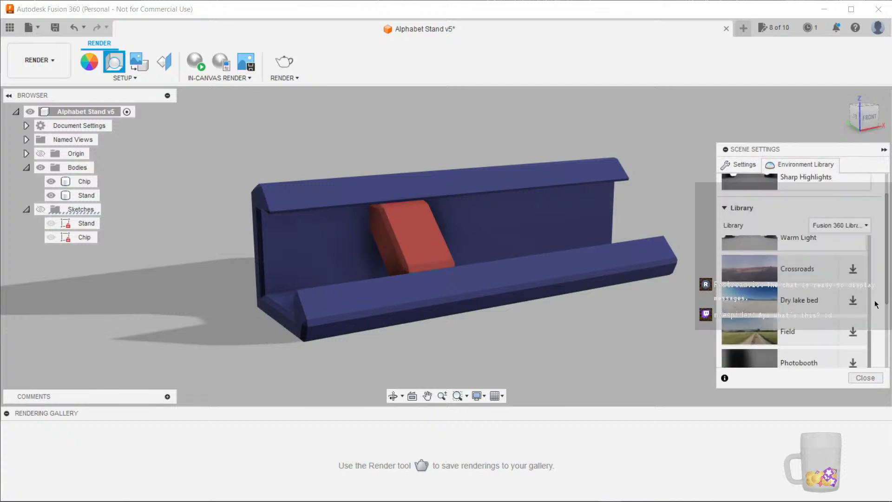
{"action": "left_click", "coordinate": [852, 301]}
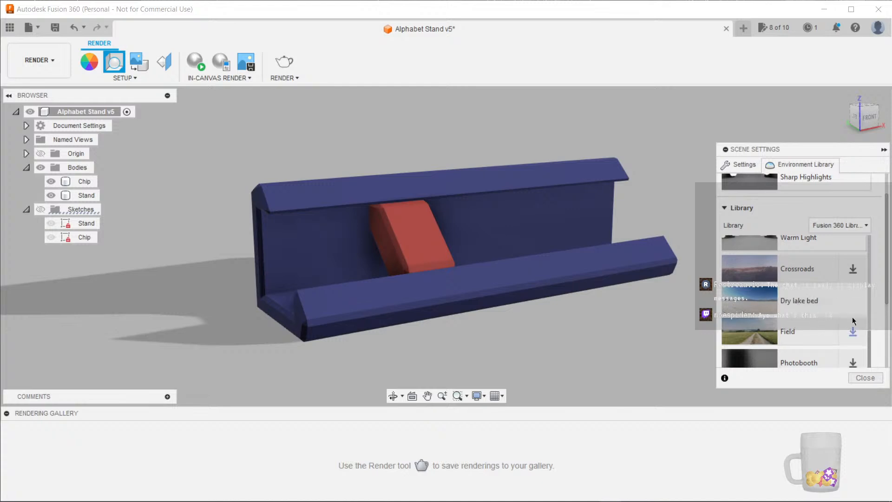
{"action": "left_click_drag", "start_coordinate": [799, 302], "coordinate": [675, 329]}
{"action": "mouse_move", "coordinate": [663, 321]}
{"action": "left_mouse_down"}
{"action": "mouse_move", "coordinate": [650, 285]}
{"action": "mouse_move", "coordinate": [675, 315]}
{"action": "left_mouse_up"}
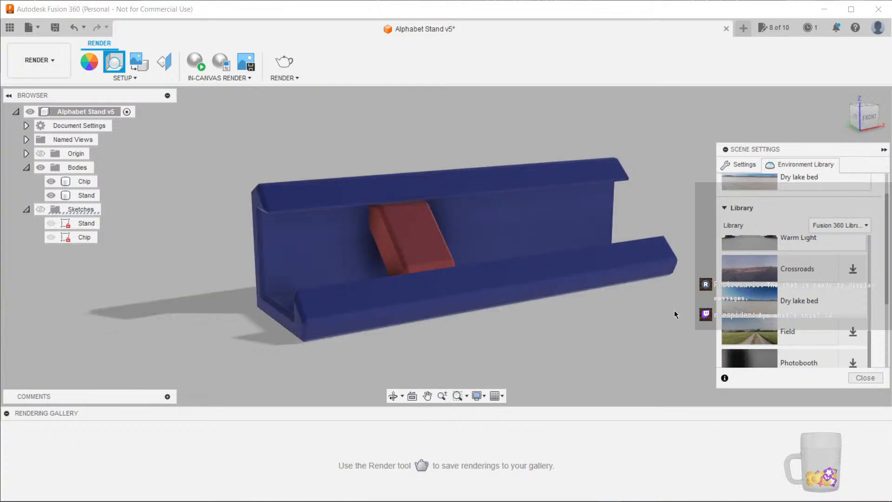
{"action": "mouse_move", "coordinate": [609, 324]}
{"action": "middle_mouse_down"}
{"action": "mouse_move", "coordinate": [619, 327]}
{"action": "mouse_move", "coordinate": [606, 327]}
{"action": "middle_mouse_up"}
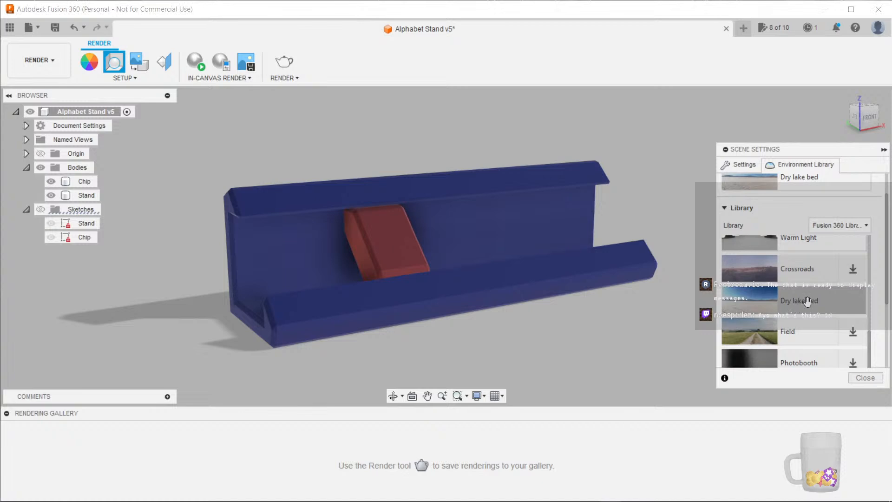
{"action": "scroll", "coordinate": [797, 304], "scroll_direction": "up", "scroll_amount": 3}
{"action": "scroll", "coordinate": [811, 200], "scroll_direction": "up", "scroll_amount": 1}
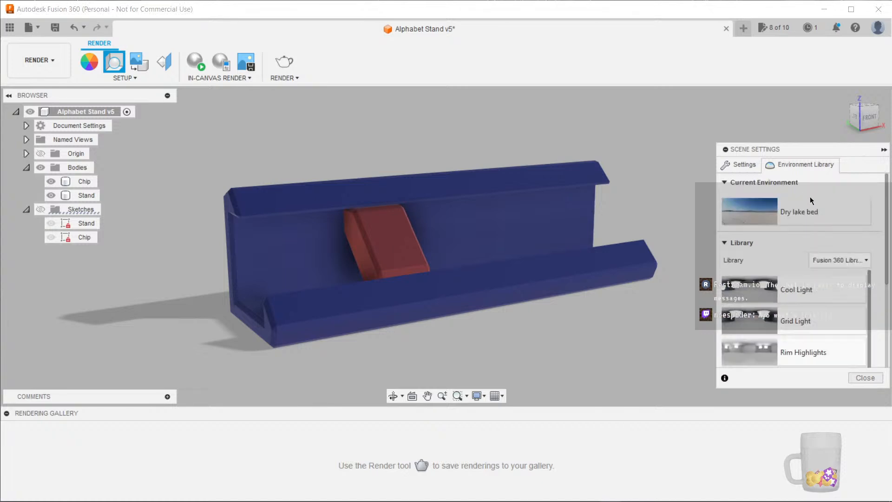
{"action": "scroll", "coordinate": [561, 289], "scroll_direction": "down", "scroll_amount": 4}
{"action": "scroll", "coordinate": [576, 319], "scroll_direction": "up", "scroll_amount": 5}
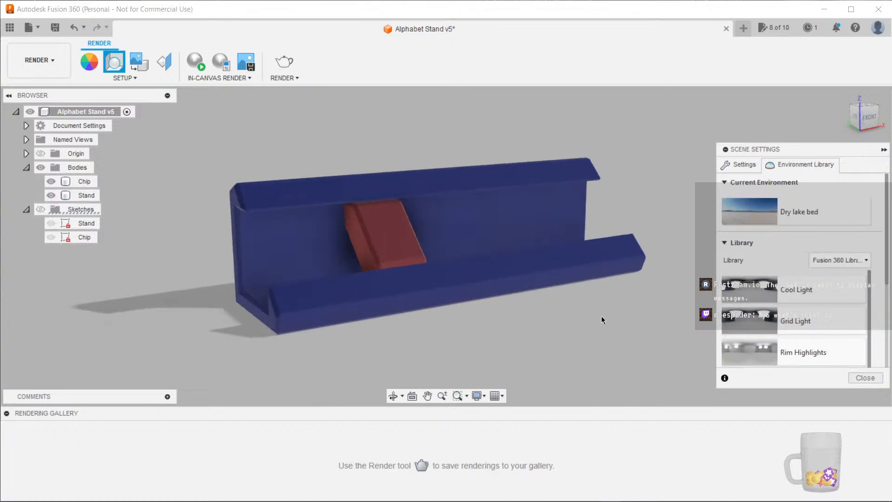
{"action": "middle_click_drag", "start_coordinate": [598, 313], "coordinate": [597, 316]}
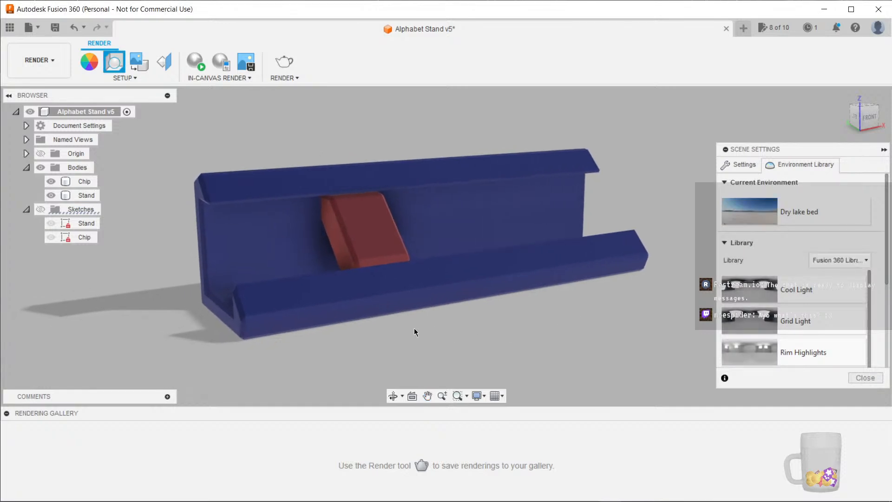
Start a local rendering of the view at 720p, 1280x720 with Standard(50) render quality
{"action": "left_click", "coordinate": [865, 378]}
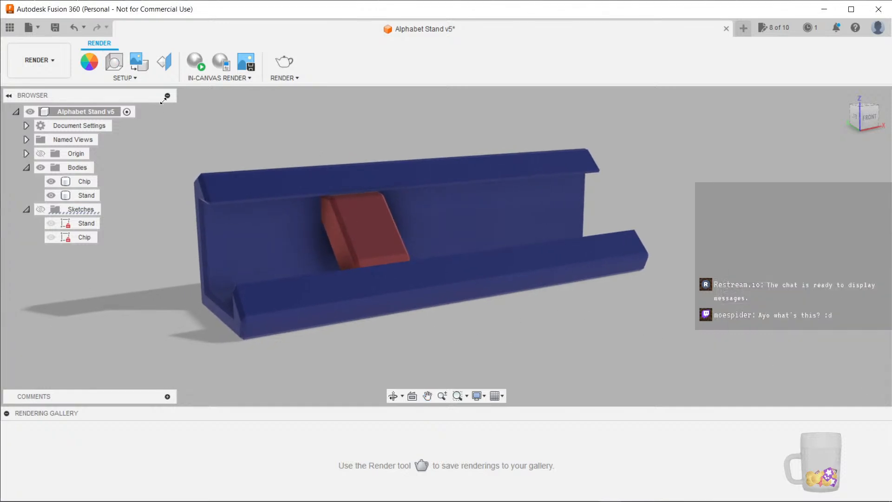
{"action": "left_click", "coordinate": [283, 60]}
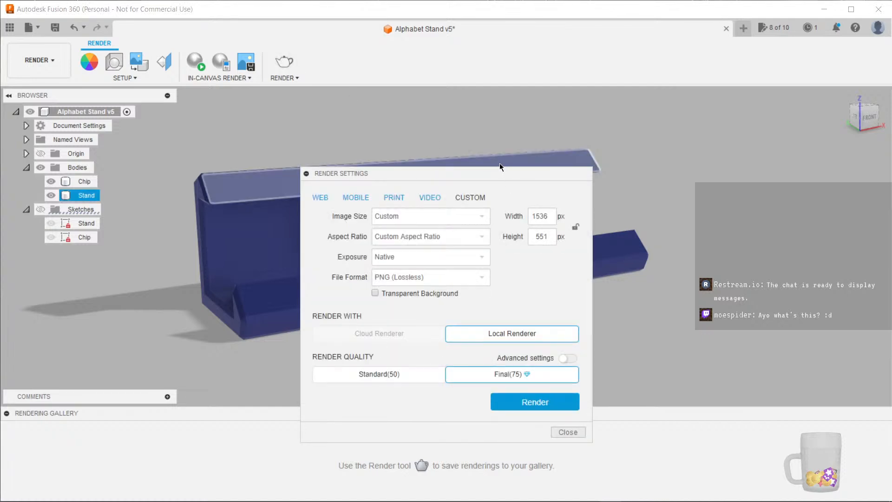
{"action": "left_click_drag", "start_coordinate": [477, 174], "coordinate": [498, 102]}
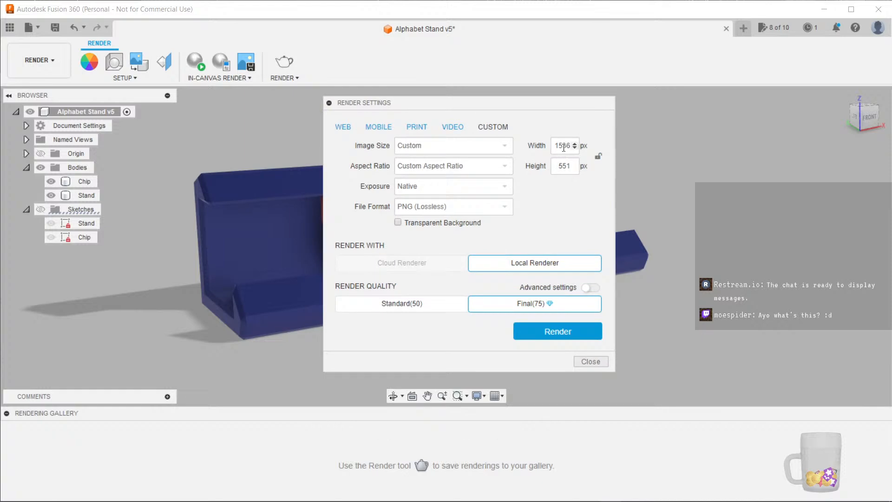
{"action": "left_click", "coordinate": [566, 147]}
{"action": "left_click", "coordinate": [481, 147]}
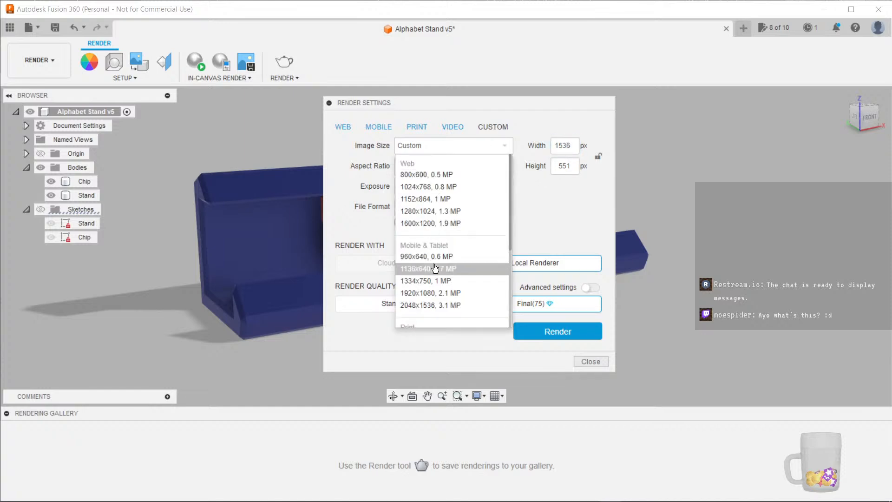
{"action": "left_click", "coordinate": [424, 294]}
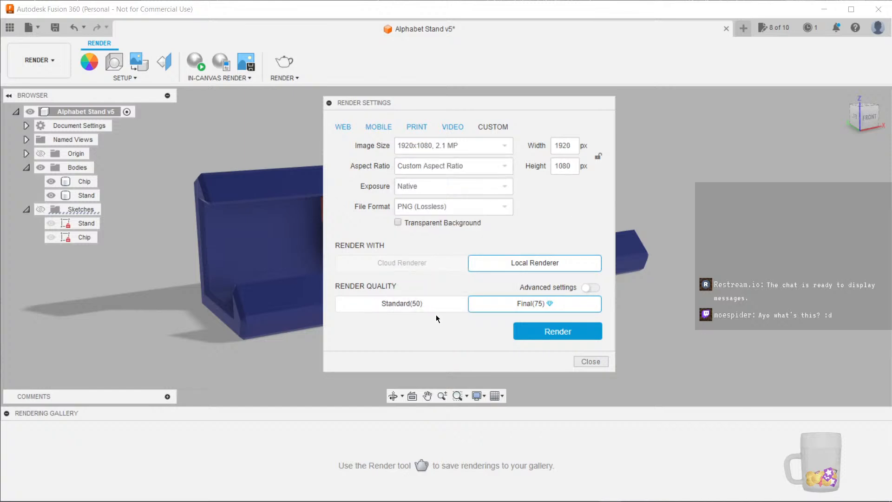
{"action": "left_click", "coordinate": [460, 146]}
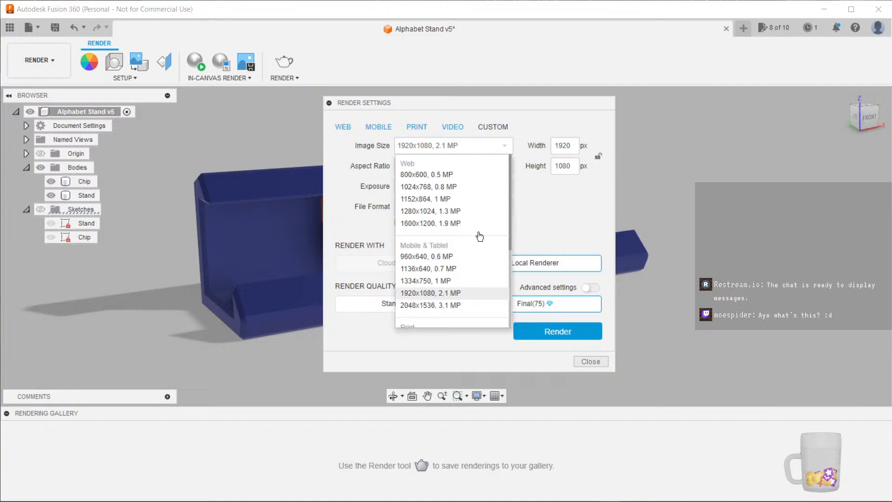
{"action": "left_click", "coordinate": [461, 257]}
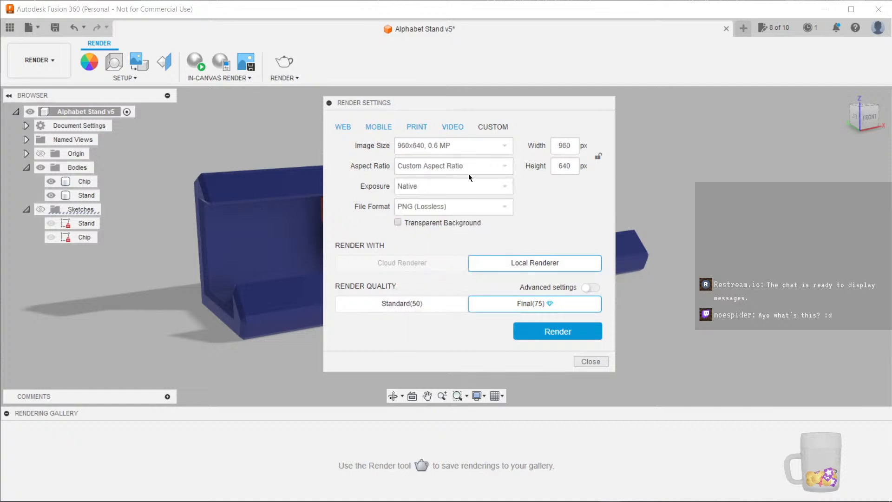
{"action": "left_click", "coordinate": [469, 146]}
{"action": "scroll", "coordinate": [464, 204], "scroll_direction": "down", "scroll_amount": 3}
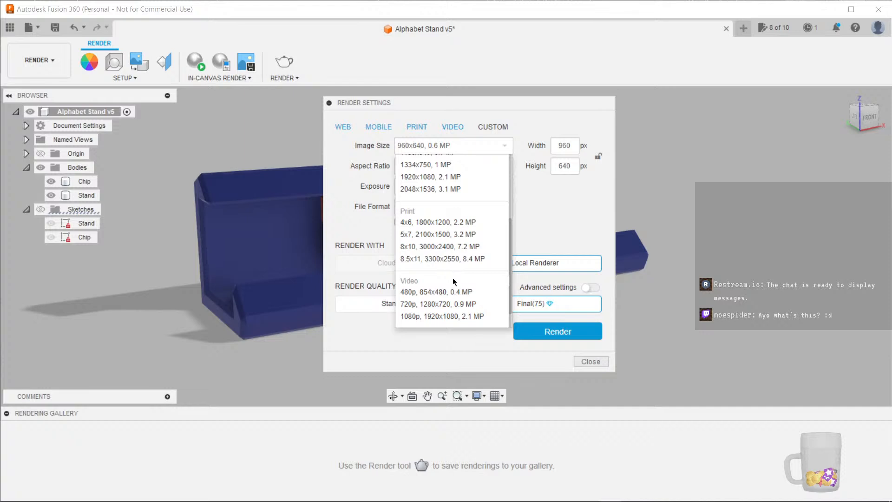
{"action": "left_click", "coordinate": [446, 304]}
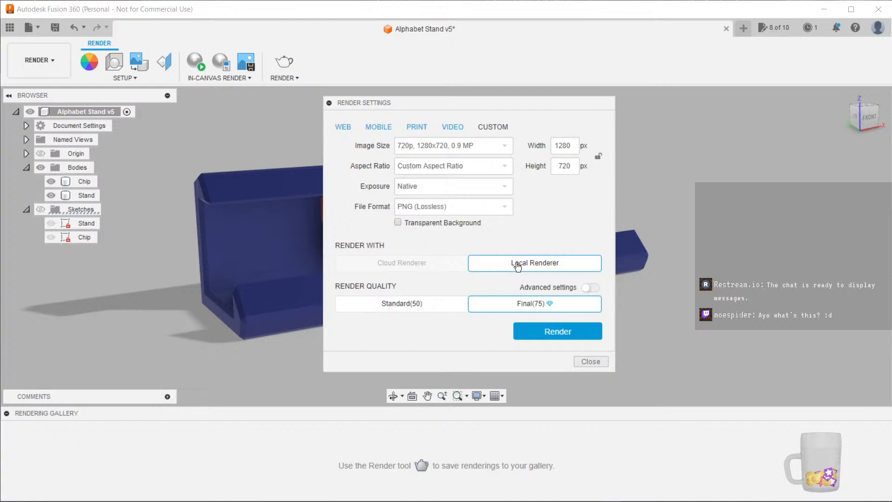
{"action": "left_click", "coordinate": [416, 306]}
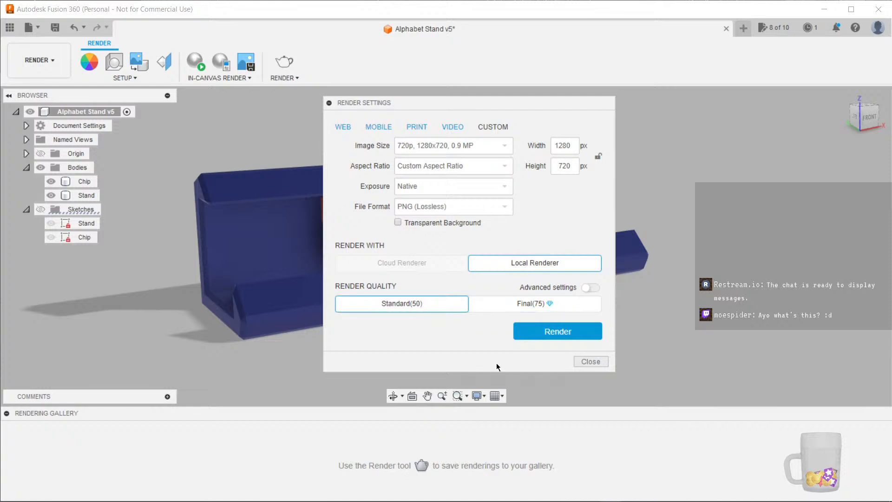
{"action": "left_click", "coordinate": [561, 334]}
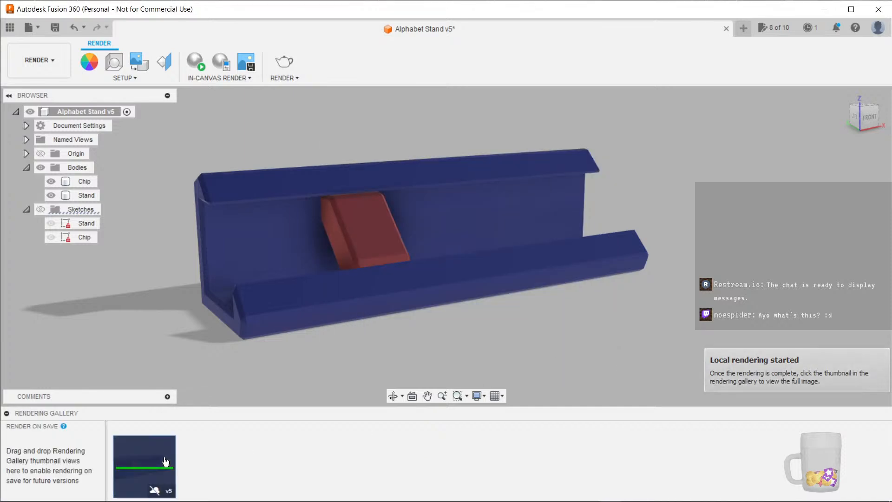
Open the in-progress rendering in the rendering gallery to view it, then close the gallery
{"action": "mouse_move", "coordinate": [161, 461]}
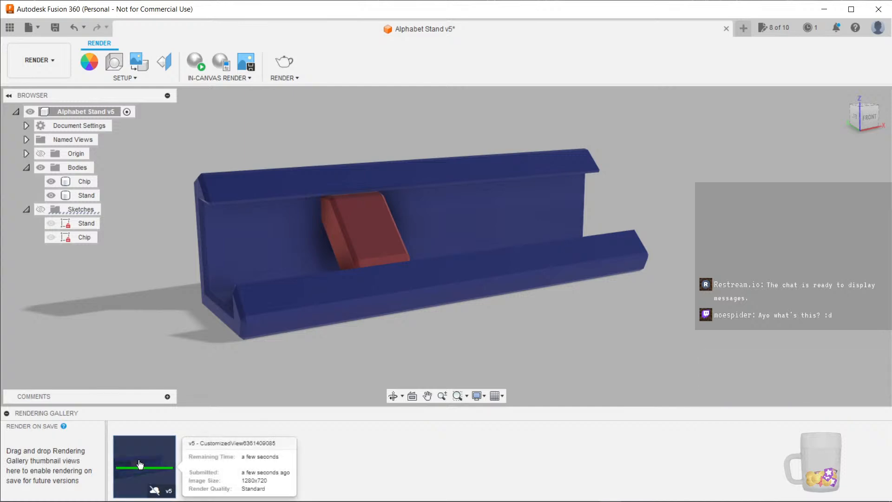
{"action": "double_click", "coordinate": [143, 460]}
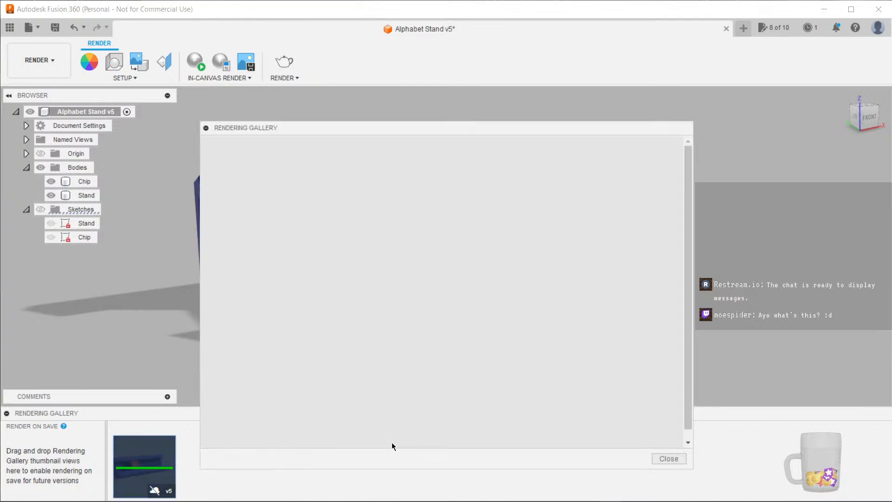
{"action": "left_click_drag", "start_coordinate": [406, 125], "coordinate": [401, 64]}
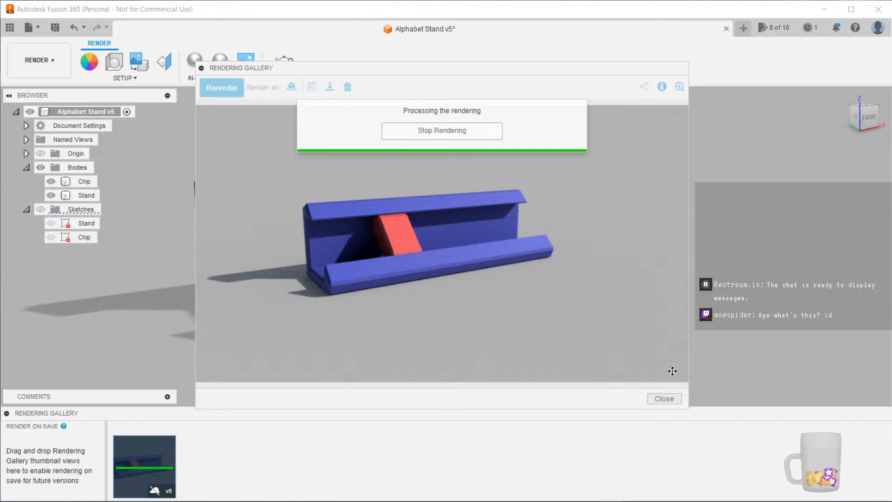
{"action": "left_click", "coordinate": [669, 398]}
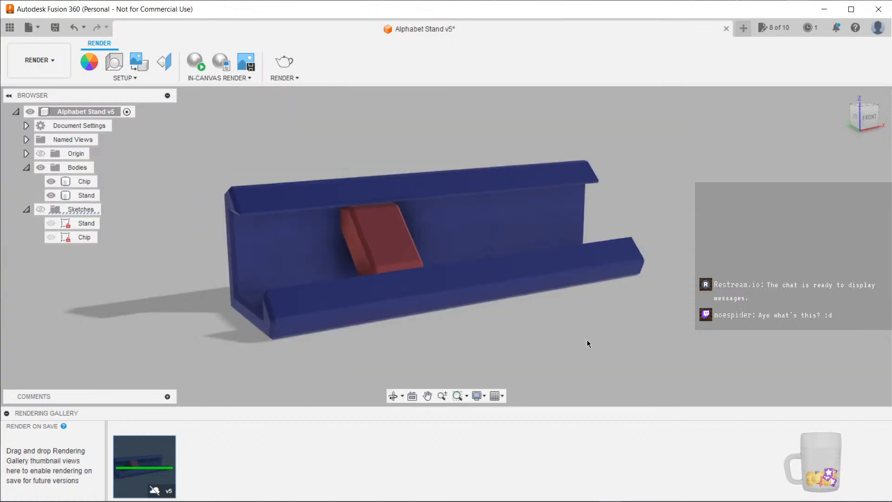
Review the finished rendering of the stand in the rendering gallery
{"action": "scroll", "coordinate": [535, 331], "scroll_direction": "down", "scroll_amount": 5}
{"action": "scroll", "coordinate": [489, 353], "scroll_direction": "down", "scroll_amount": 5}
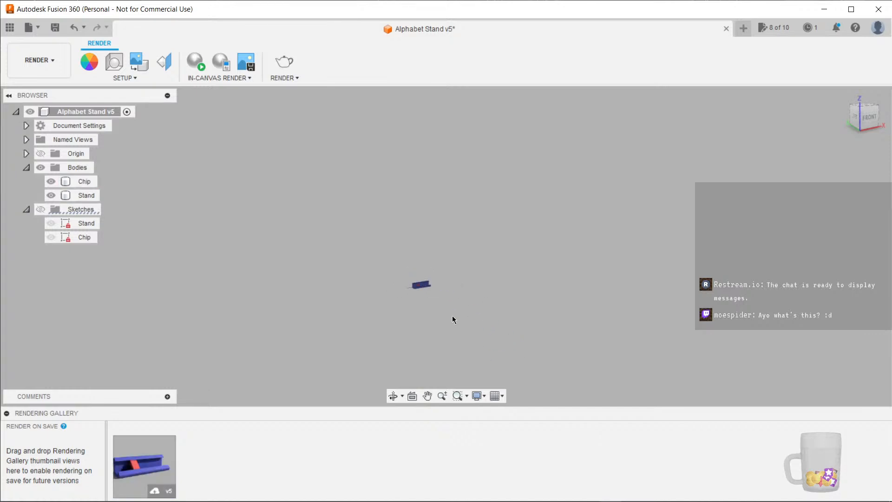
{"action": "middle_click_drag", "start_coordinate": [453, 316], "coordinate": [432, 308], "text": "shift"}
{"action": "scroll", "coordinate": [431, 306], "scroll_direction": "up", "scroll_amount": 8}
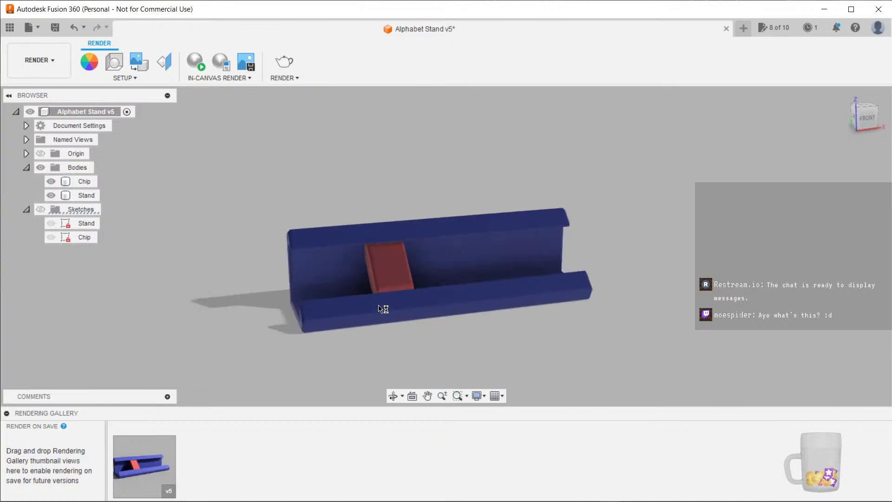
{"action": "middle_click_drag", "start_coordinate": [514, 314], "coordinate": [583, 340], "text": "shift"}
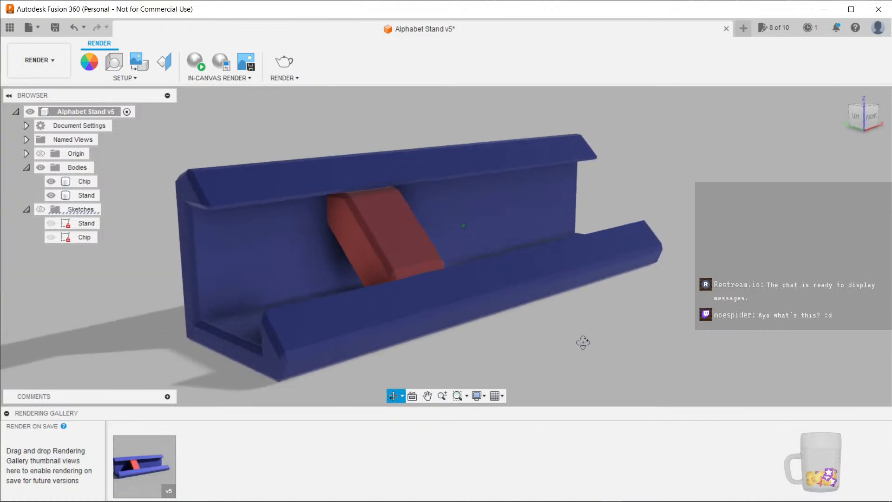
{"action": "left_click", "coordinate": [864, 108]}
{"action": "scroll", "coordinate": [659, 253], "scroll_direction": "down", "scroll_amount": 3}
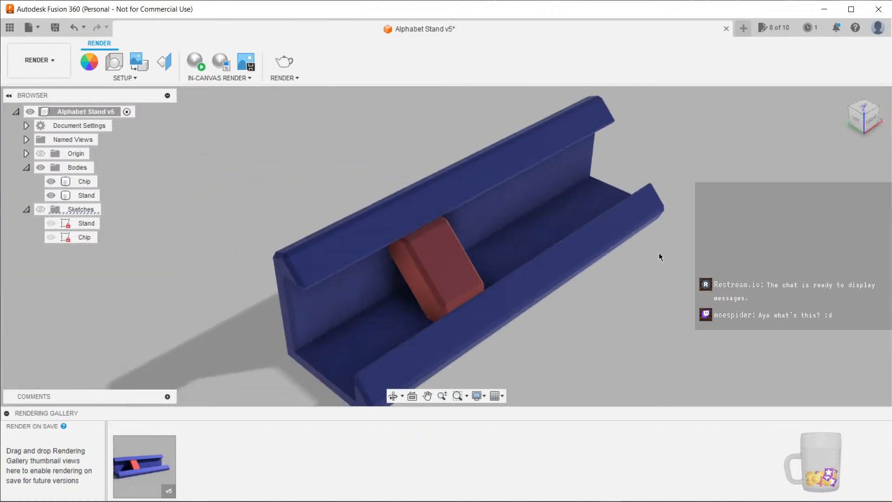
{"action": "middle_click_drag", "start_coordinate": [638, 226], "coordinate": [631, 255]}
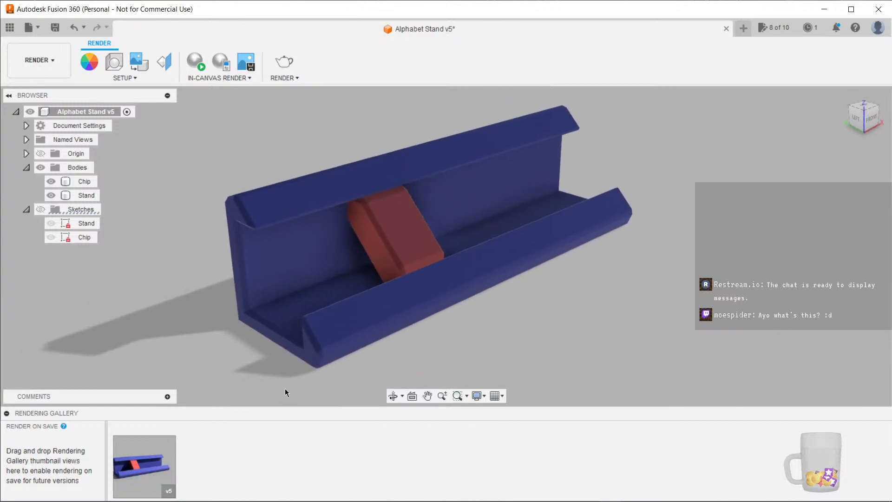
{"action": "left_click", "coordinate": [141, 465]}
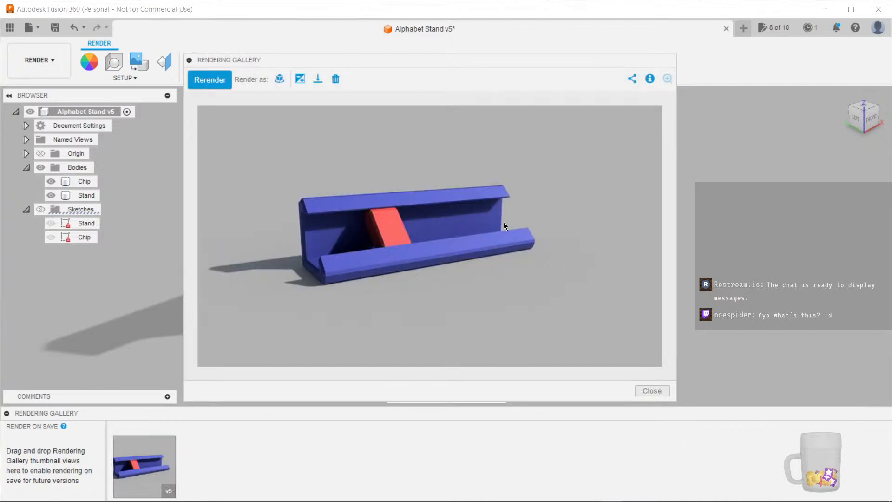
{"action": "left_click", "coordinate": [661, 390]}
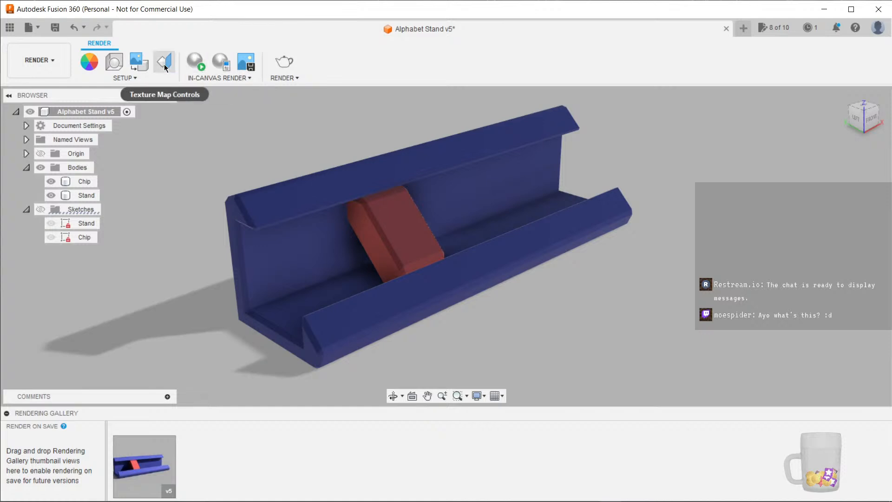
Rotate the scene environment to -4.2 deg in Scene Settings
{"action": "left_click", "coordinate": [118, 69]}
{"action": "left_click", "coordinate": [802, 163]}
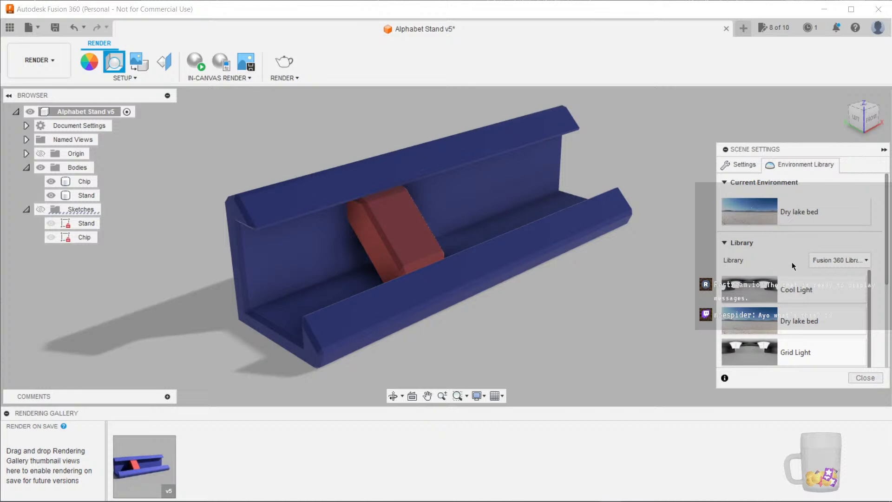
{"action": "left_click", "coordinate": [744, 166]}
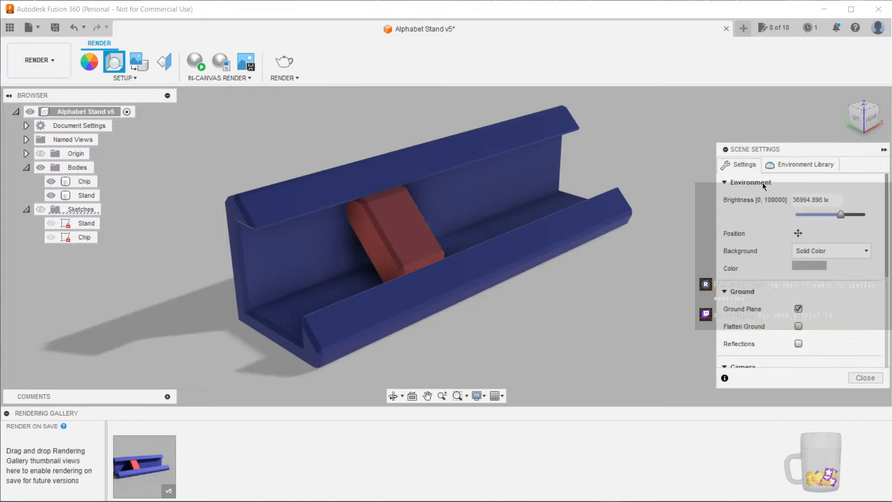
{"action": "left_click", "coordinate": [799, 233]}
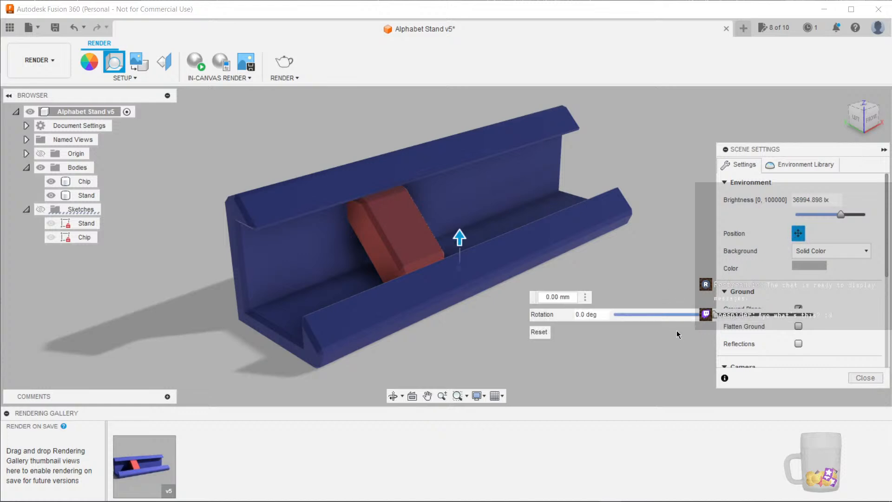
{"action": "left_click_drag", "start_coordinate": [697, 314], "coordinate": [715, 320]}
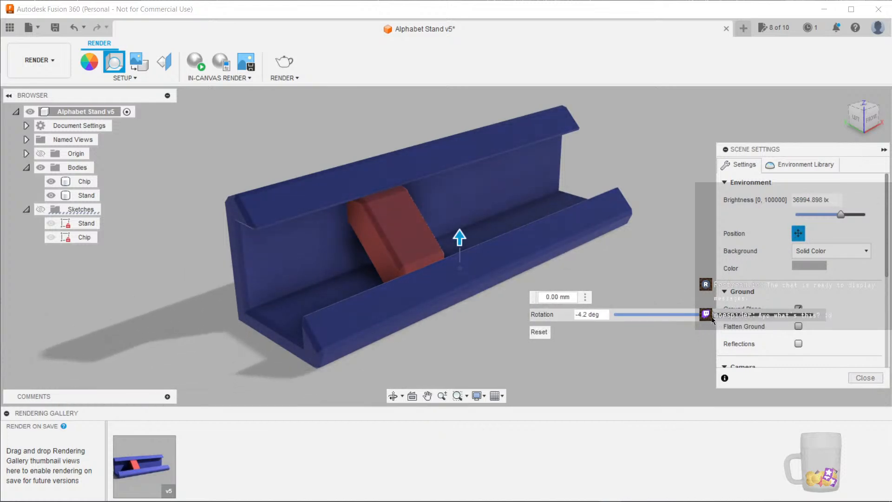
{"action": "key", "text": "Escape"}
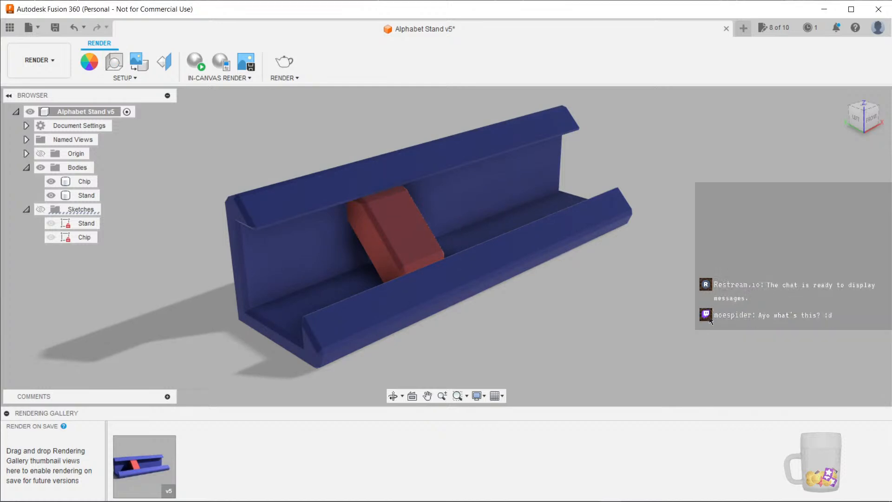
Toggle ground reflections on and off and adjust the camera focal length to about 109 mm
{"action": "left_click", "coordinate": [113, 62]}
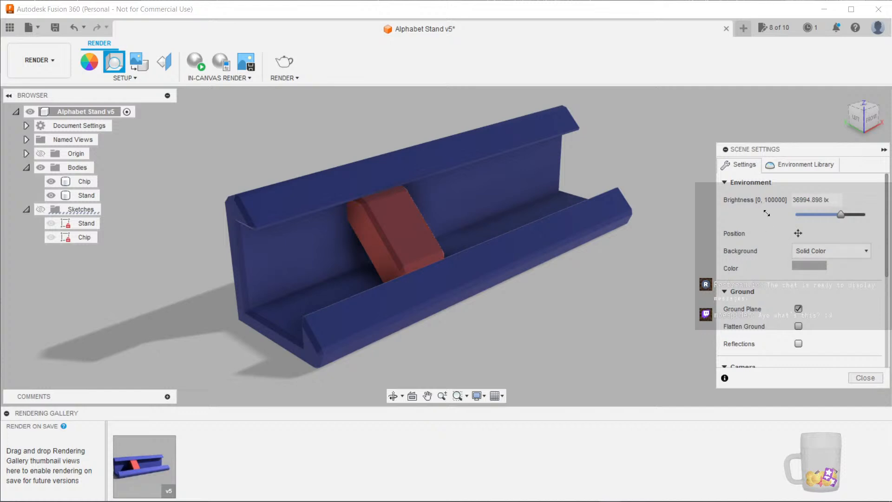
{"action": "scroll", "coordinate": [768, 214], "scroll_direction": "down", "scroll_amount": 3}
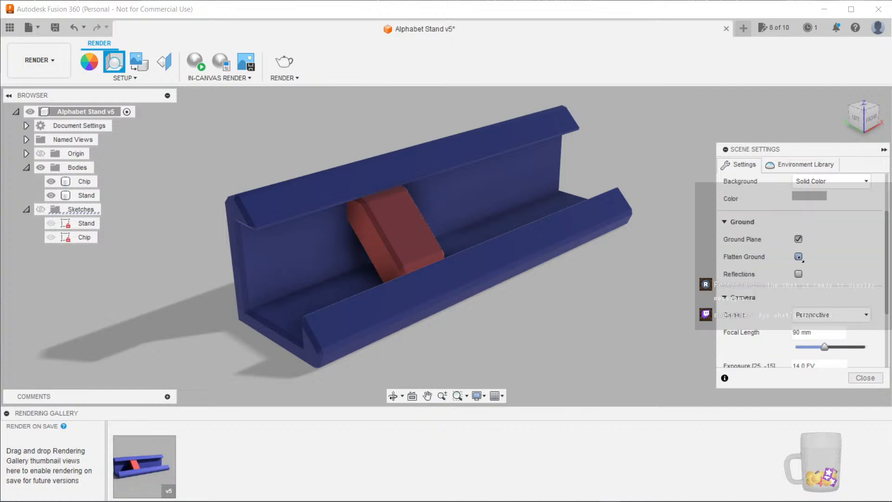
{"action": "left_click", "coordinate": [799, 273]}
{"action": "left_click", "coordinate": [799, 274]}
{"action": "scroll", "coordinate": [794, 279], "scroll_direction": "down", "scroll_amount": 3}
{"action": "scroll", "coordinate": [792, 279], "scroll_direction": "down", "scroll_amount": 2}
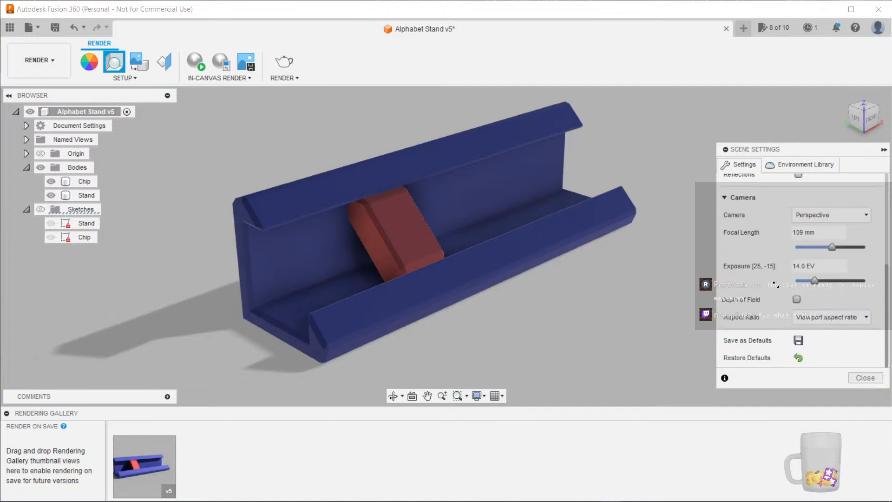
Browse the environment library and apply the Cool Light environment to the scene
{"action": "left_click", "coordinate": [797, 169]}
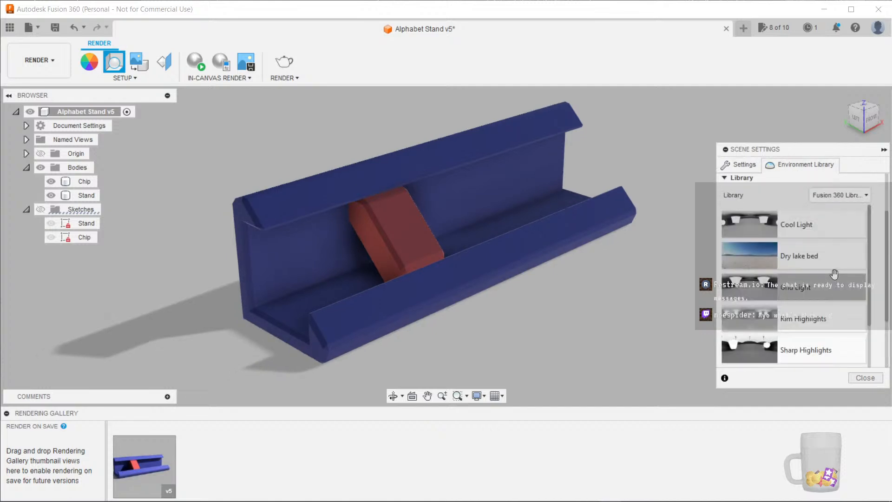
{"action": "scroll", "coordinate": [845, 270], "scroll_direction": "down", "scroll_amount": 3}
{"action": "scroll", "coordinate": [847, 270], "scroll_direction": "down", "scroll_amount": 5}
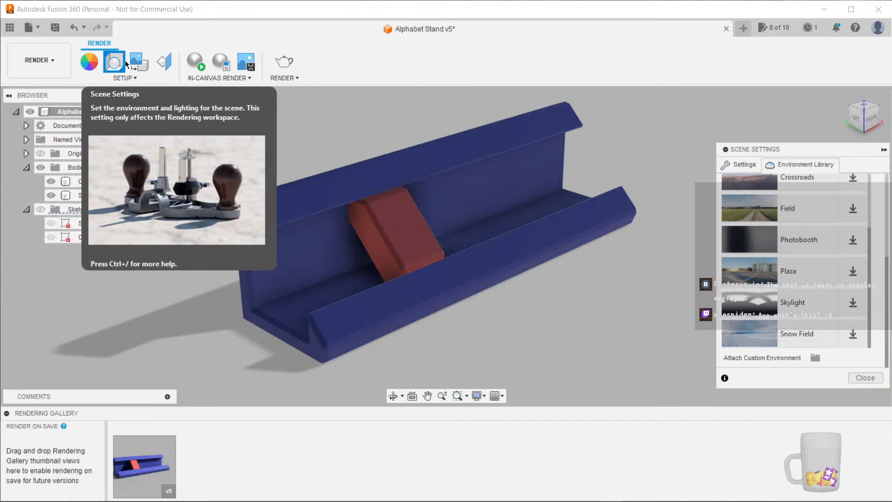
{"action": "scroll", "coordinate": [817, 335], "scroll_direction": "down", "scroll_amount": 5}
{"action": "scroll", "coordinate": [818, 335], "scroll_direction": "up", "scroll_amount": 10}
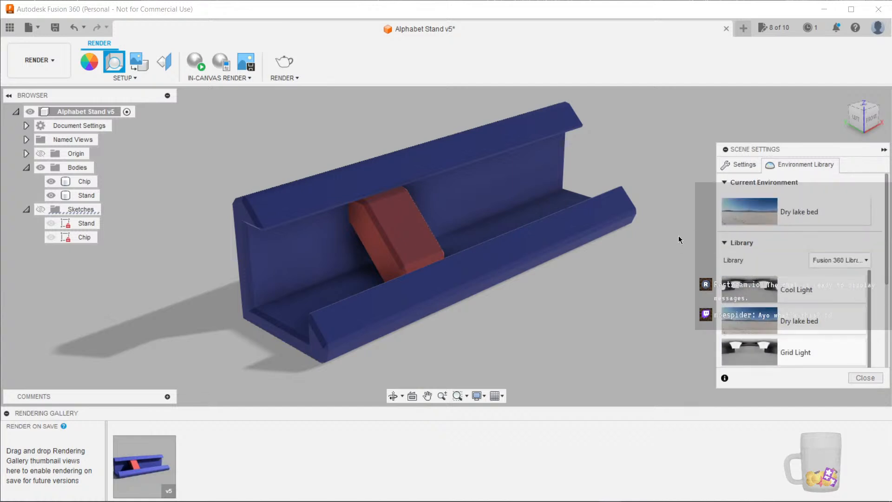
{"action": "scroll", "coordinate": [775, 317], "scroll_direction": "down", "scroll_amount": 5}
{"action": "scroll", "coordinate": [775, 316], "scroll_direction": "up", "scroll_amount": 5}
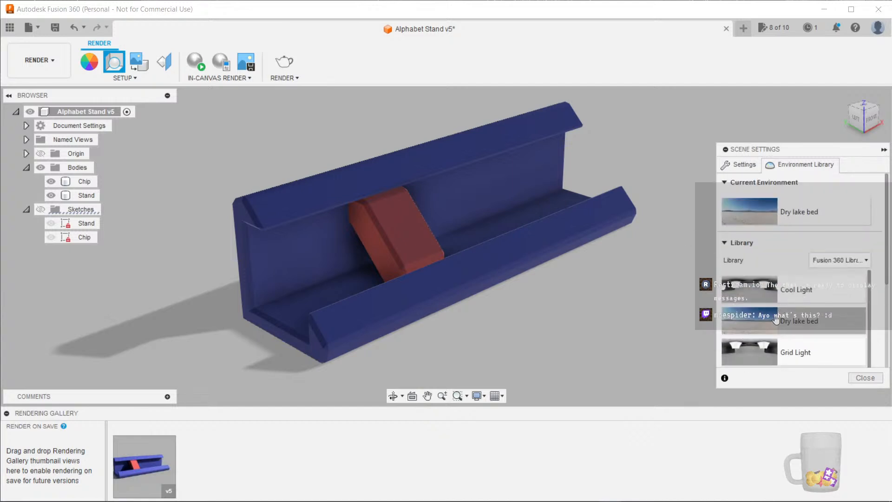
{"action": "left_click_drag", "start_coordinate": [785, 291], "coordinate": [642, 308]}
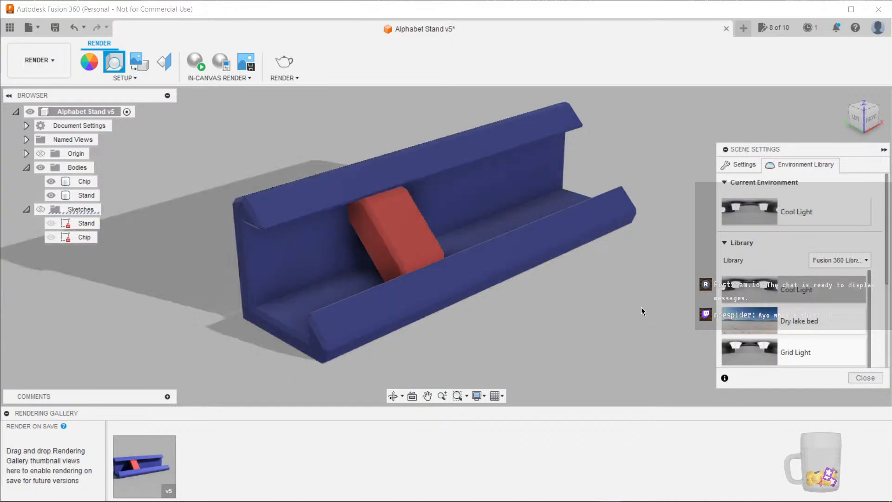
Apply the Dry lake bed environment from the library to the scene and close Scene Settings
{"action": "scroll", "coordinate": [593, 308], "scroll_direction": "down", "scroll_amount": 4}
{"action": "middle_click_drag", "start_coordinate": [577, 339], "coordinate": [518, 335], "text": "shift"}
{"action": "scroll", "coordinate": [517, 335], "scroll_direction": "up", "scroll_amount": 3}
{"action": "left_click_drag", "start_coordinate": [795, 320], "coordinate": [567, 303]}
{"action": "scroll", "coordinate": [441, 301], "scroll_direction": "up", "scroll_amount": 2}
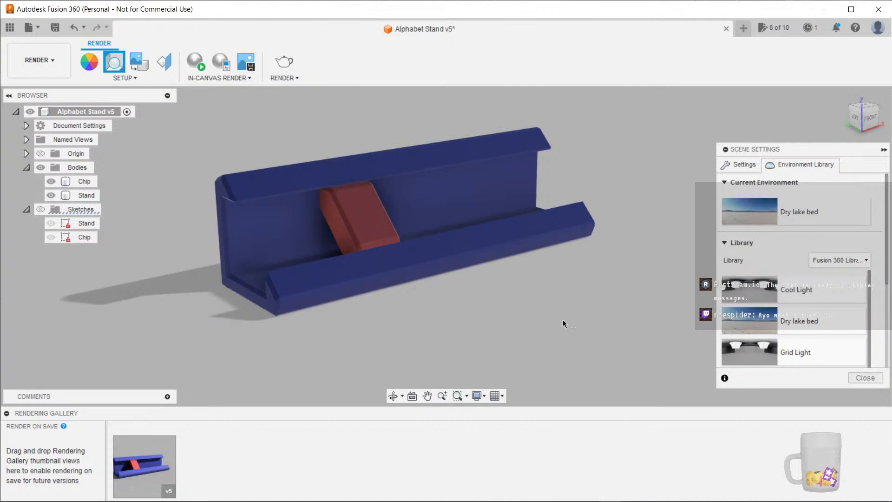
{"action": "left_click", "coordinate": [863, 379]}
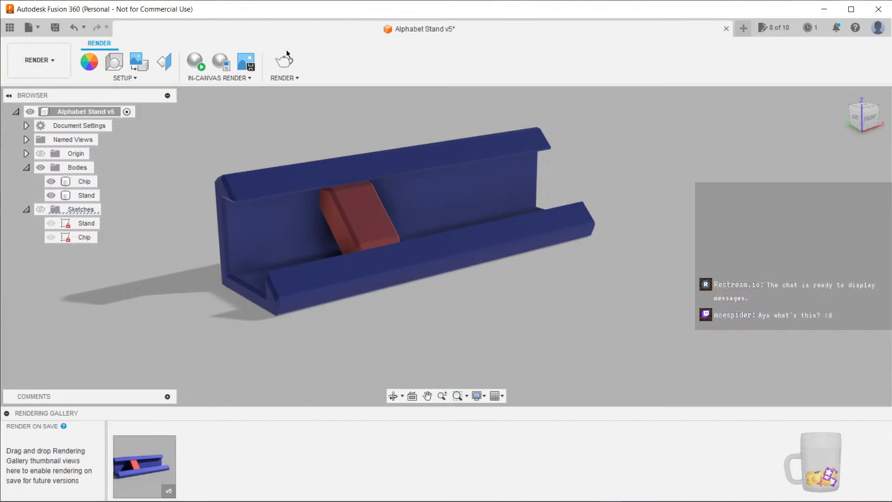
Start a local render of the stand at 480P, 854 x 480 with Standard(50) quality
{"action": "left_click", "coordinate": [288, 91]}
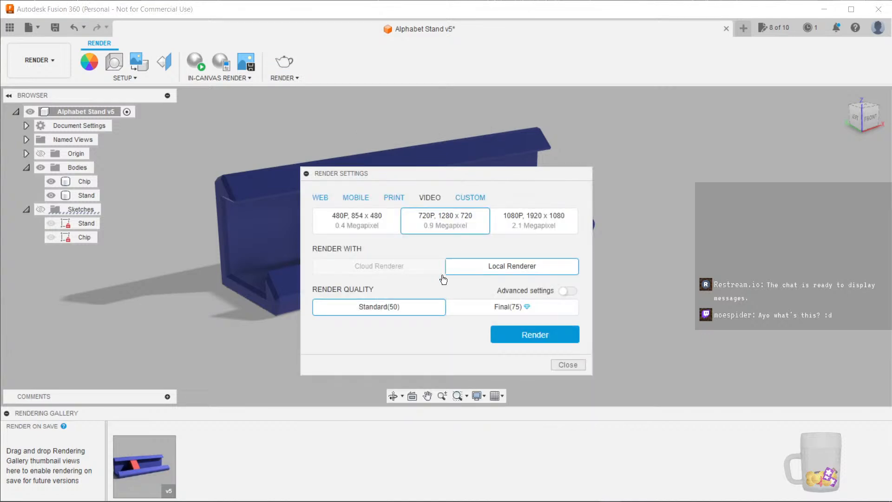
{"action": "left_click", "coordinate": [372, 221]}
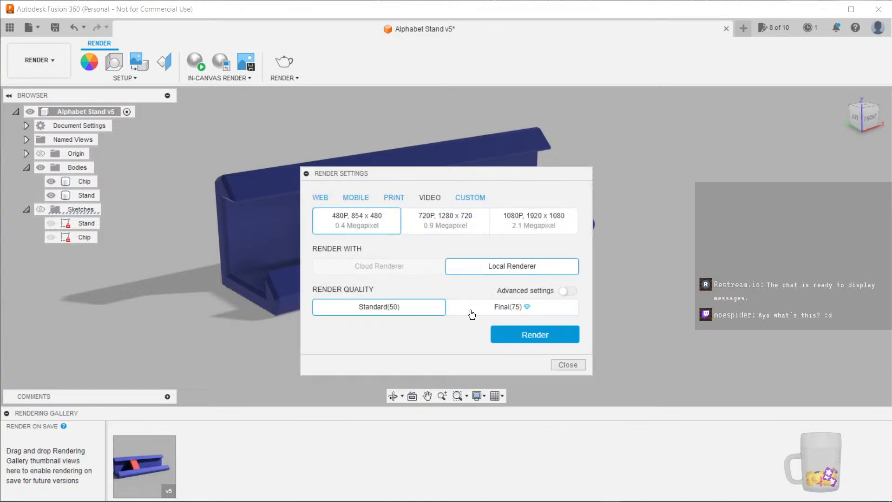
{"action": "left_click", "coordinate": [537, 334]}
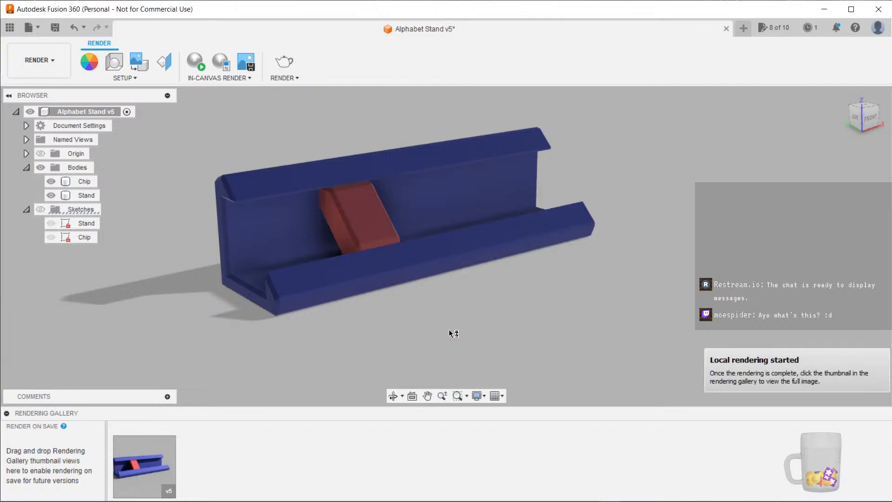
Review the resolution presets under each render output category, then close the render settings without rendering
{"action": "middle_click_drag", "start_coordinate": [454, 332], "coordinate": [519, 350]}
{"action": "scroll", "coordinate": [519, 350], "scroll_direction": "up", "scroll_amount": 2}
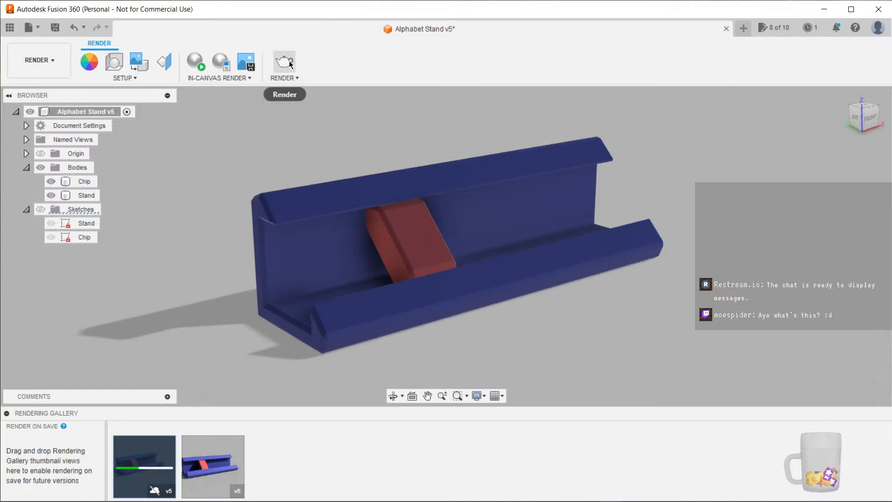
{"action": "left_click", "coordinate": [289, 64]}
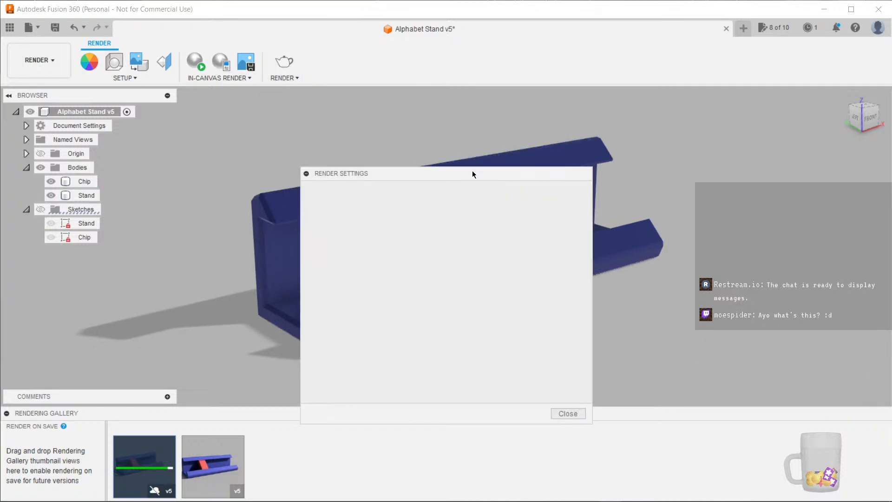
{"action": "left_click_drag", "start_coordinate": [472, 171], "coordinate": [471, 136]}
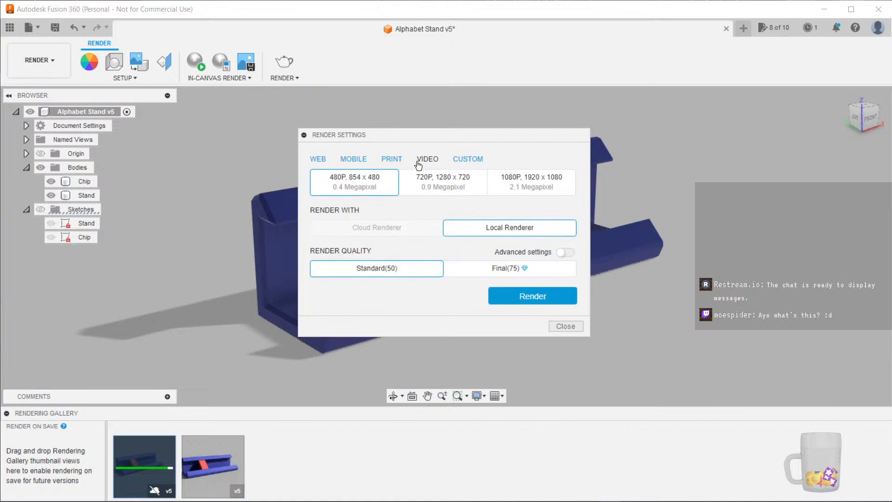
{"action": "left_click", "coordinate": [462, 159]}
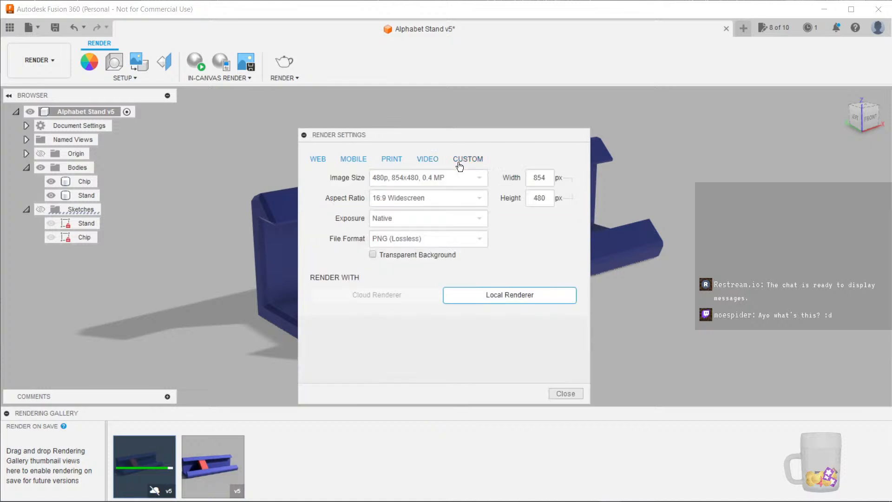
{"action": "left_click", "coordinate": [430, 159]}
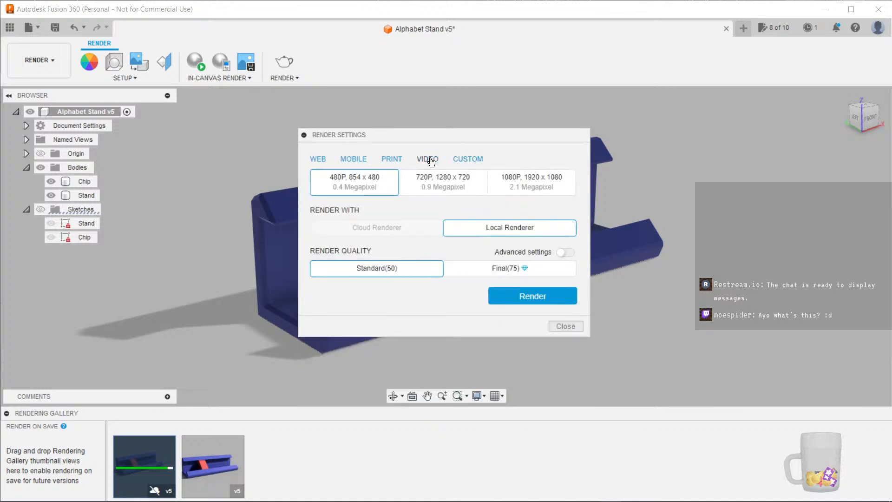
{"action": "left_click", "coordinate": [319, 161]}
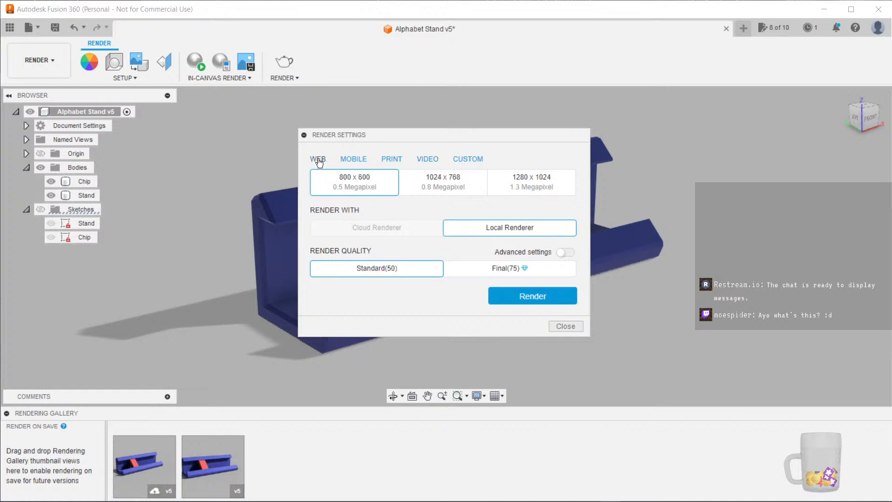
{"action": "left_click", "coordinate": [357, 161]}
{"action": "left_click", "coordinate": [425, 159]}
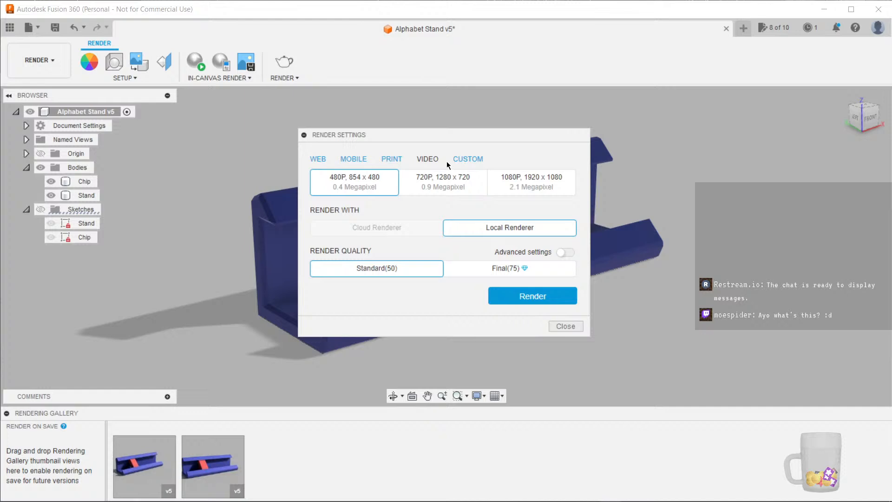
{"action": "left_click", "coordinate": [574, 326]}
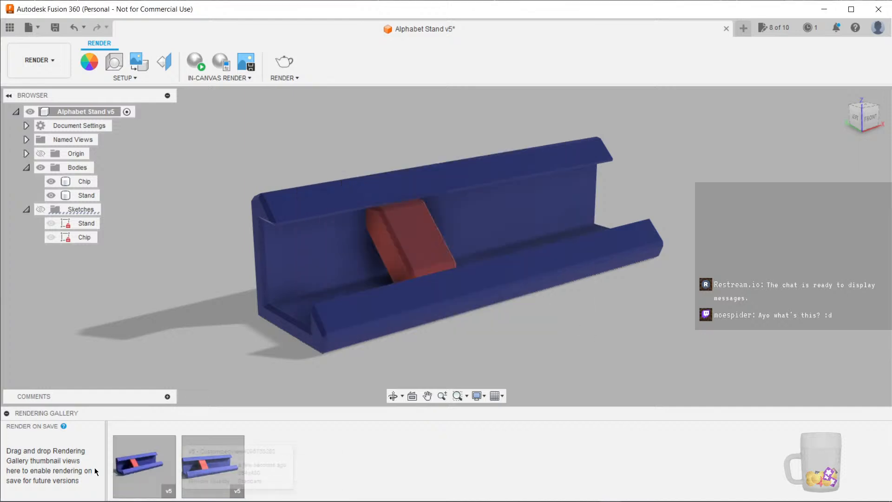
Open the newest rendering in the gallery, delete it, and close the gallery
{"action": "double_click", "coordinate": [144, 464]}
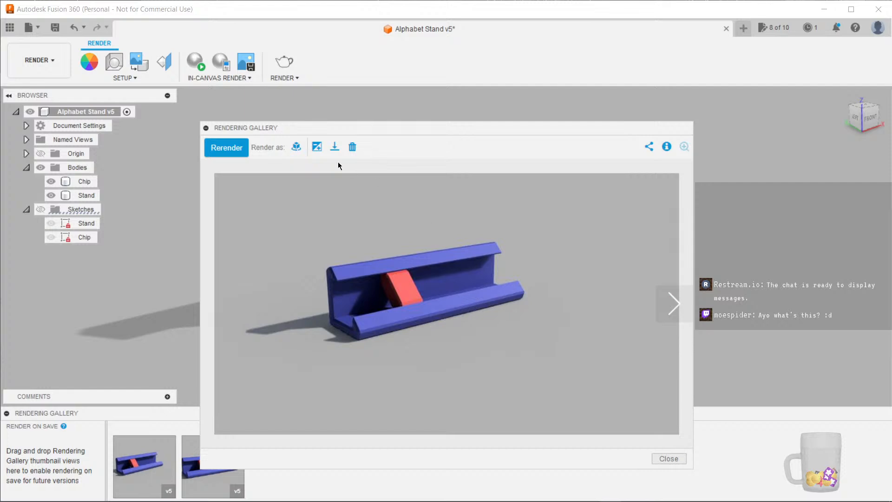
{"action": "left_click", "coordinate": [354, 147]}
{"action": "left_click", "coordinate": [527, 229]}
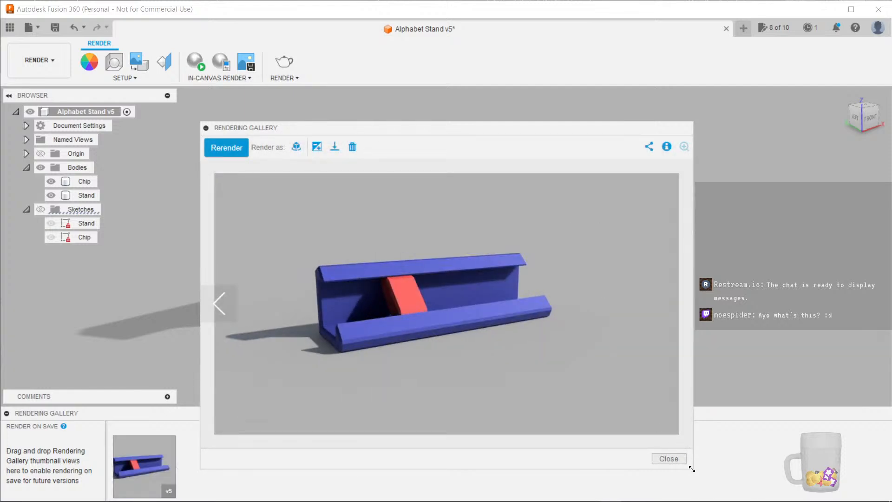
{"action": "left_click", "coordinate": [669, 459]}
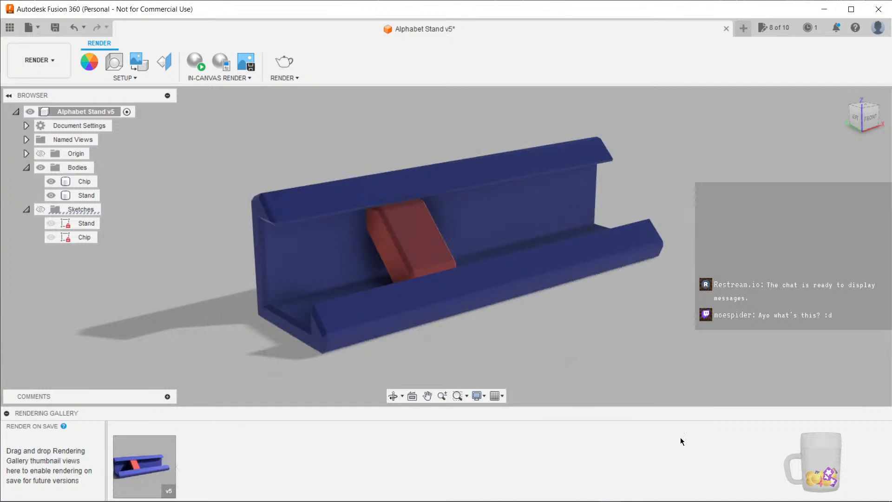
{"action": "left_click", "coordinate": [246, 66]}
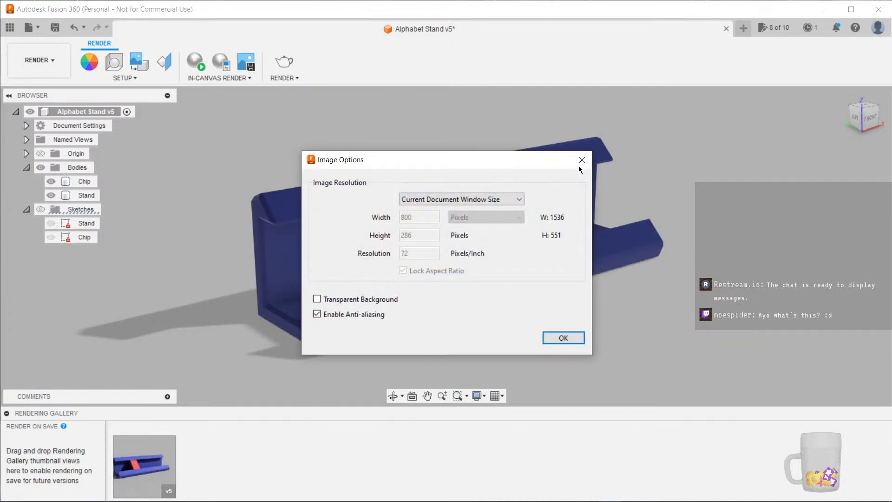
{"action": "left_click", "coordinate": [578, 162]}
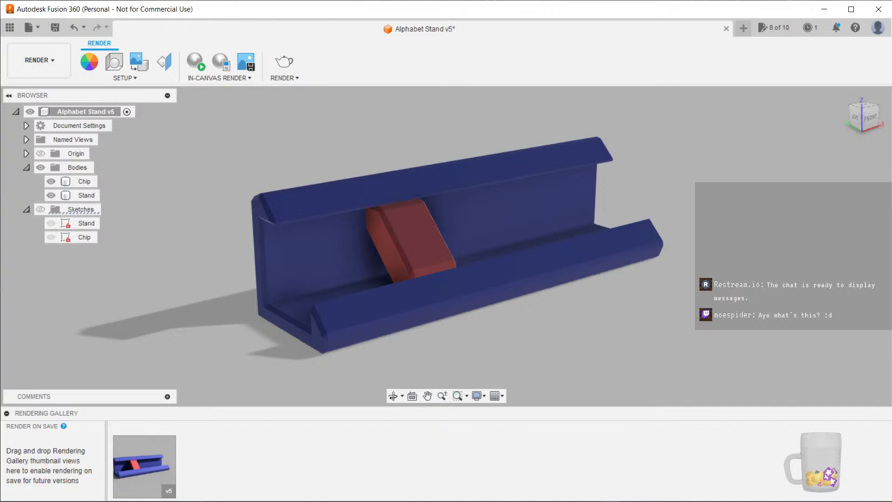
{"action": "middle_click_drag", "start_coordinate": [640, 328], "coordinate": [643, 344], "text": "shift"}
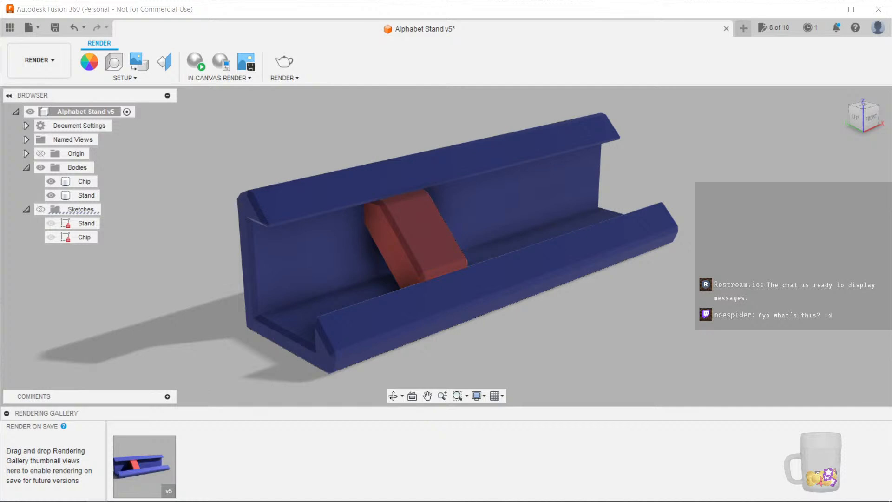
{"action": "key", "text": "alt+Tab"}
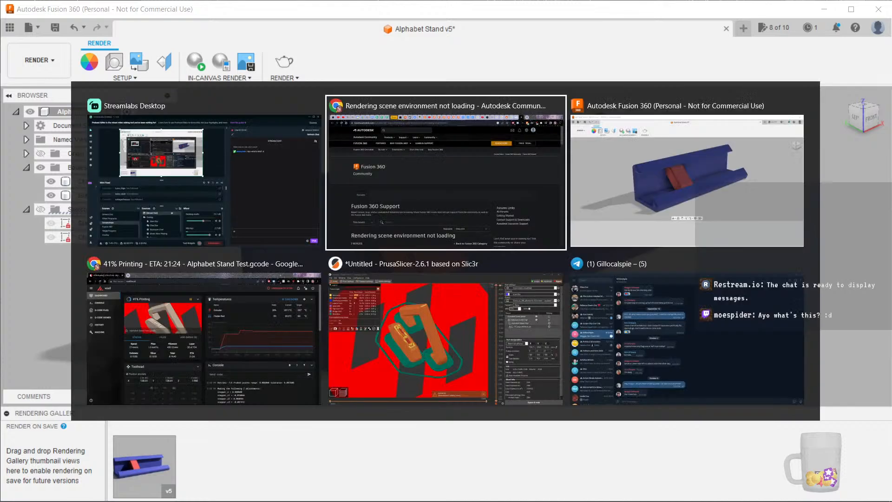
{"action": "key", "text": "Escape"}
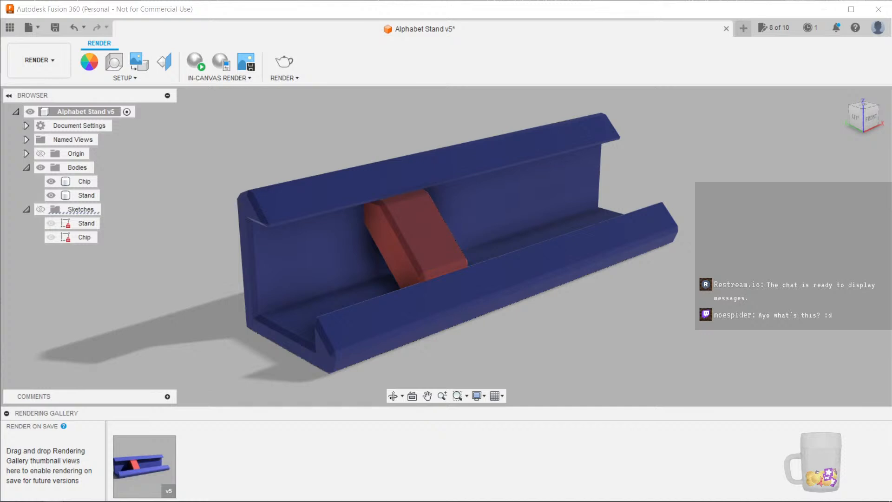
Set the scene background to Environment and close Scene Settings
{"action": "left_click", "coordinate": [114, 62]}
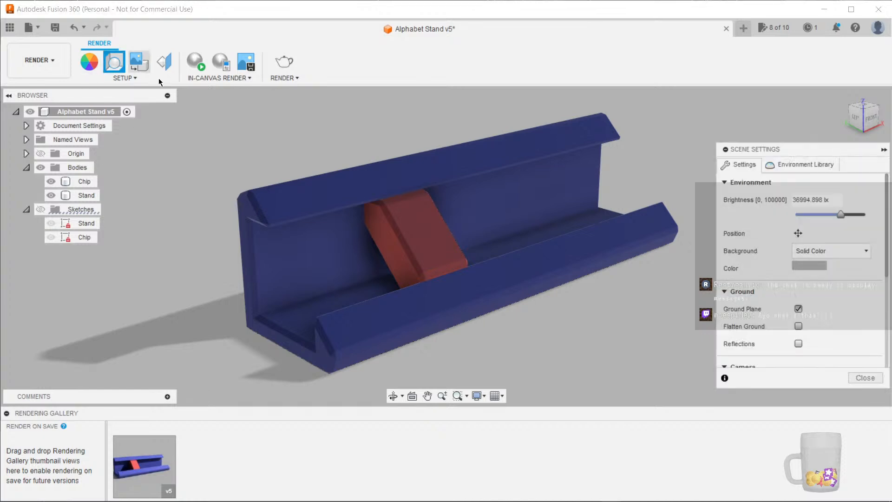
{"action": "left_click", "coordinate": [834, 252]}
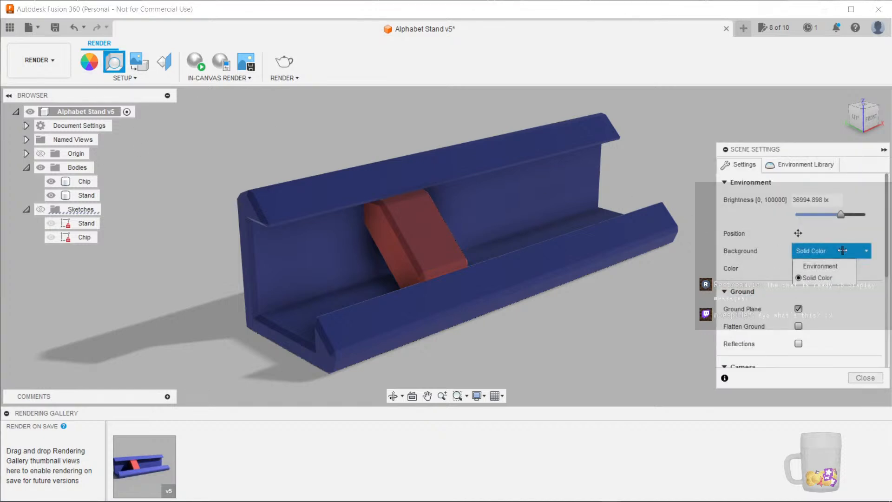
{"action": "left_click", "coordinate": [821, 267]}
{"action": "left_click", "coordinate": [865, 378]}
Frame the stand closer on the lake bed and start a local 480P render at Final(75) quality
{"action": "scroll", "coordinate": [500, 345], "scroll_direction": "down", "scroll_amount": 8}
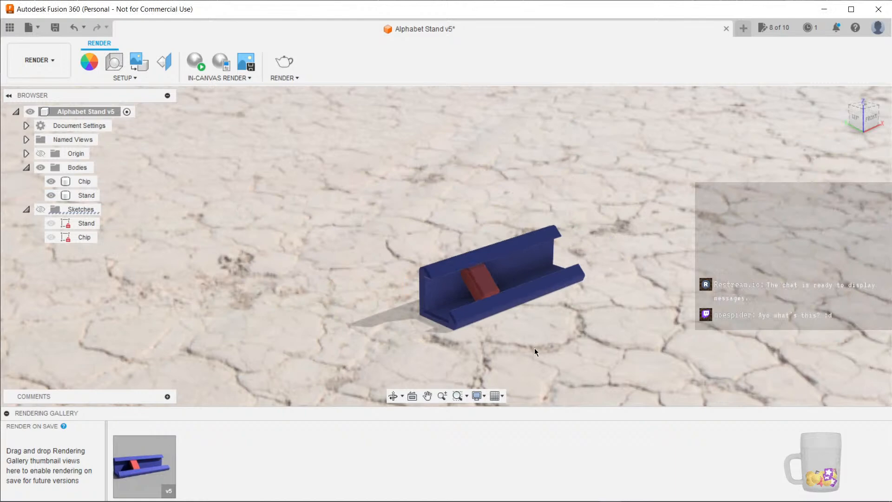
{"action": "scroll", "coordinate": [461, 318], "scroll_direction": "up", "scroll_amount": 5}
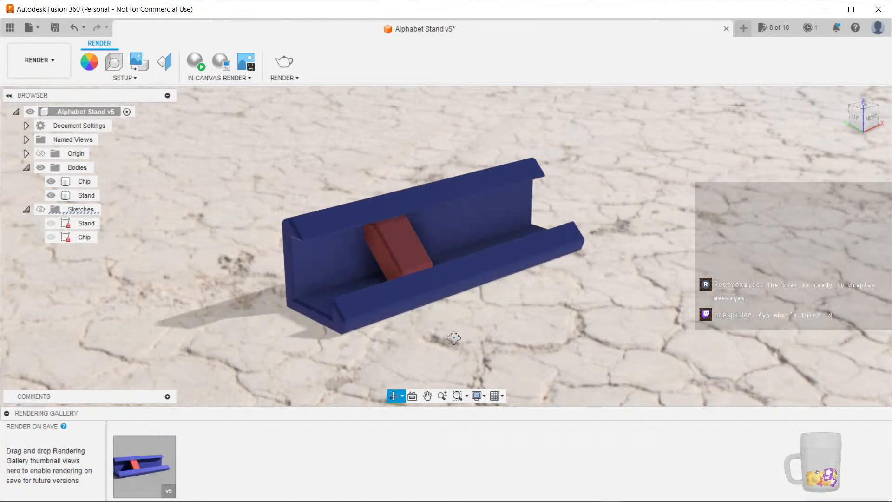
{"action": "middle_click_drag", "start_coordinate": [454, 343], "coordinate": [822, 353], "text": "shift"}
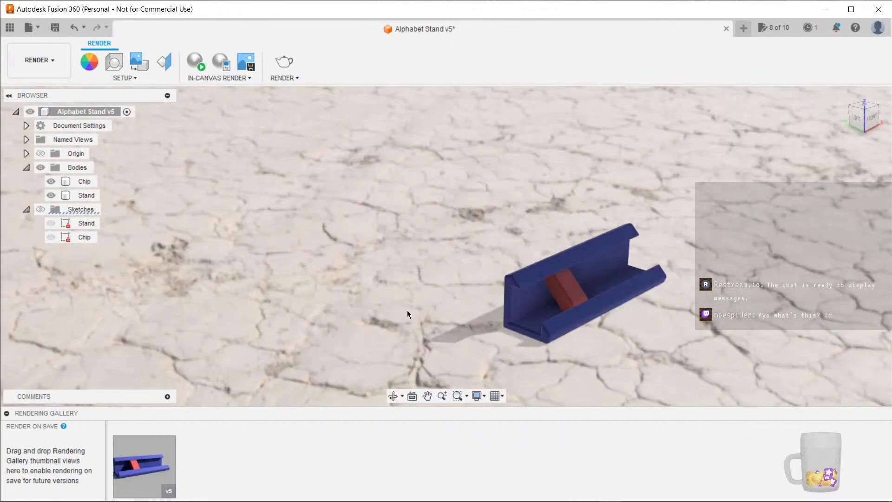
{"action": "scroll", "coordinate": [404, 302], "scroll_direction": "down", "scroll_amount": 3}
{"action": "middle_click_drag", "start_coordinate": [405, 302], "coordinate": [571, 330], "text": "shift"}
{"action": "scroll", "coordinate": [592, 334], "scroll_direction": "up", "scroll_amount": 5}
{"action": "scroll", "coordinate": [495, 317], "scroll_direction": "up", "scroll_amount": 1}
{"action": "scroll", "coordinate": [556, 333], "scroll_direction": "up", "scroll_amount": 1}
{"action": "scroll", "coordinate": [556, 332], "scroll_direction": "up", "scroll_amount": 1}
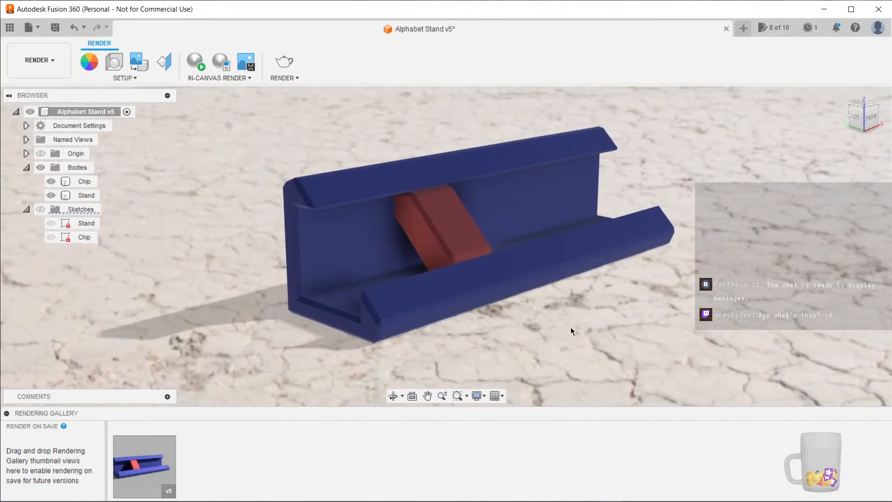
{"action": "left_click", "coordinate": [282, 59]}
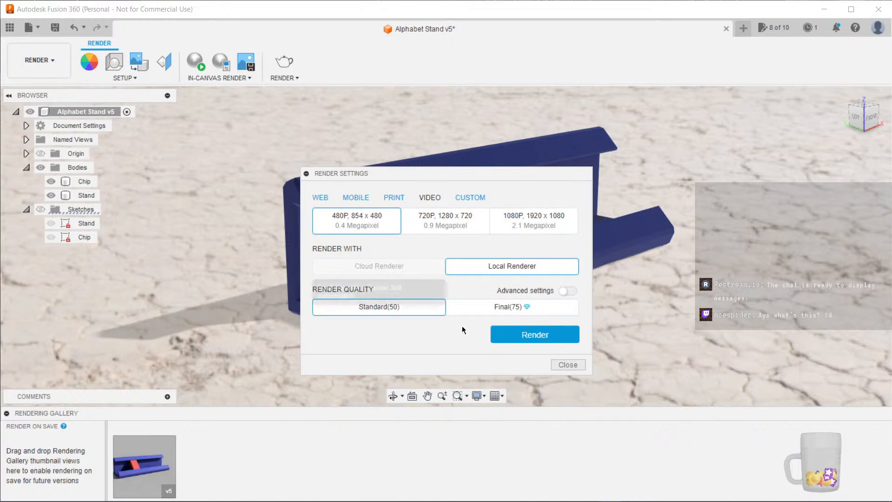
{"action": "left_click", "coordinate": [518, 309]}
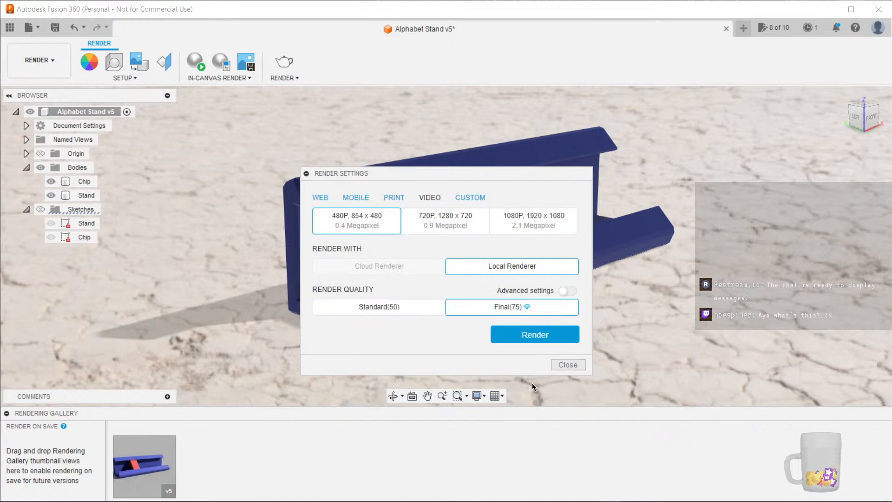
{"action": "left_click", "coordinate": [540, 337]}
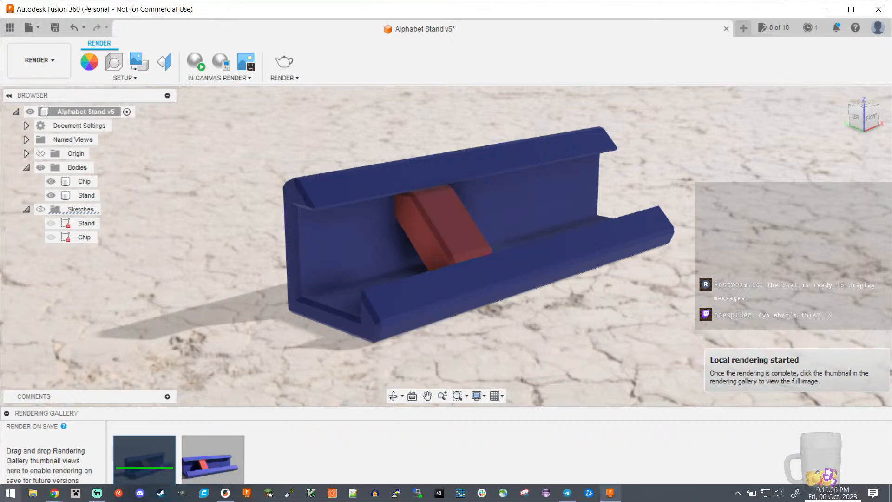
{"action": "left_click", "coordinate": [95, 492]}
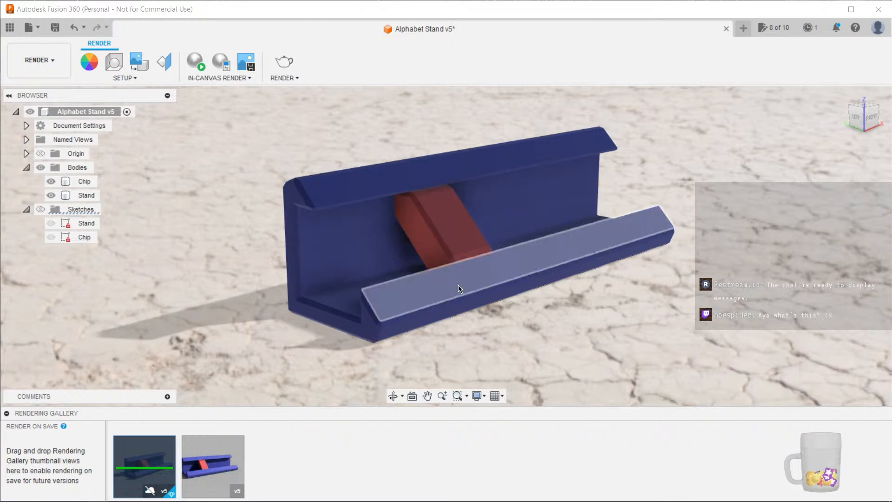
Open the finished final-quality rendering in the gallery to inspect it, then close it
{"action": "double_click", "coordinate": [158, 459]}
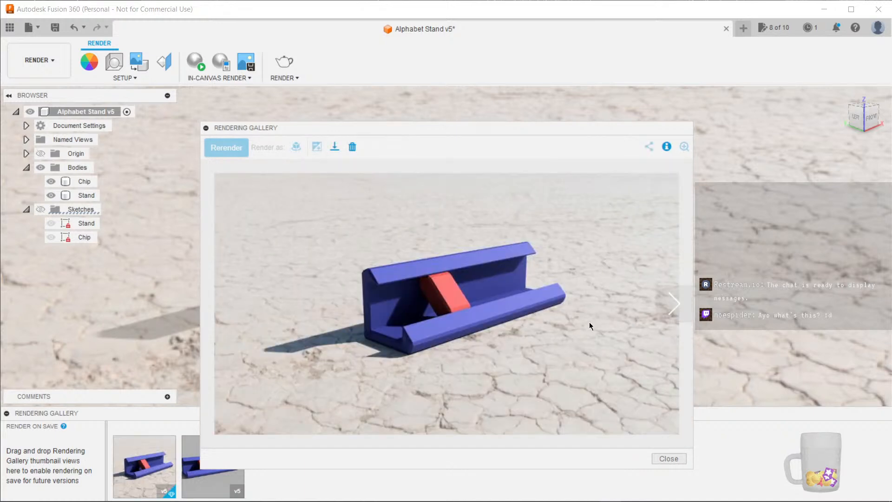
{"action": "left_click", "coordinate": [669, 458]}
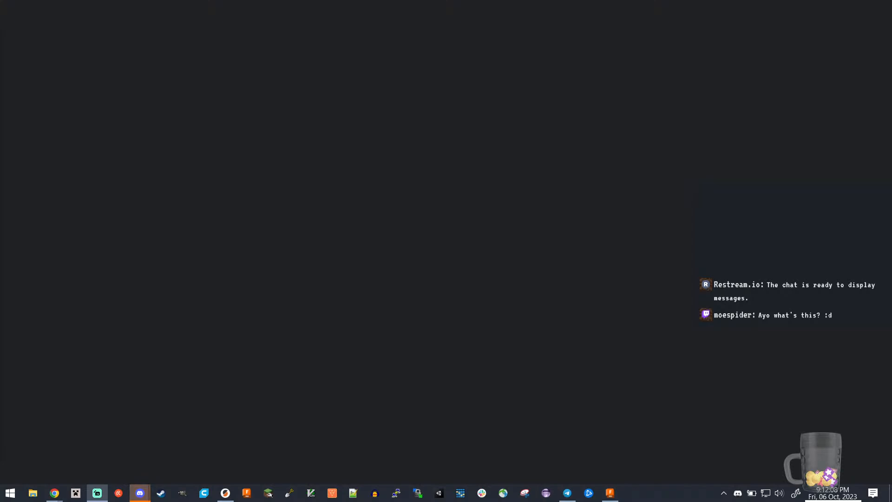
{"action": "key", "text": "alt+Tab"}
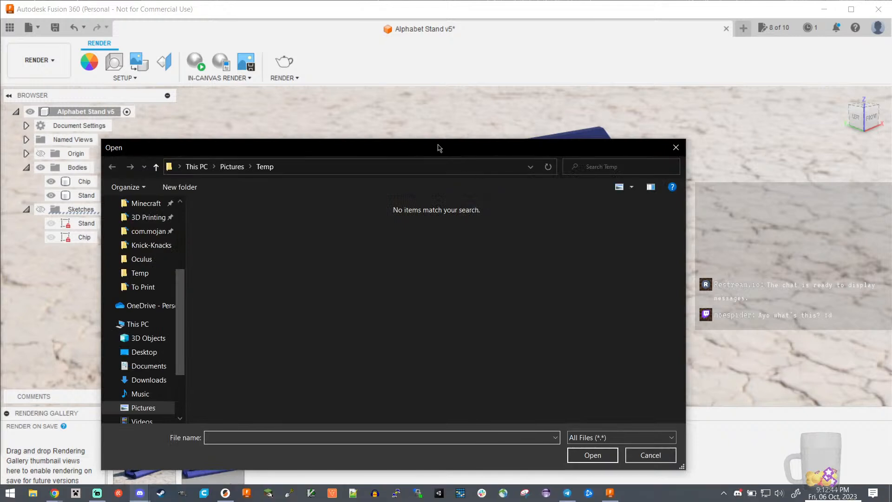
{"action": "left_click_drag", "start_coordinate": [438, 148], "coordinate": [101, 135]}
{"action": "key", "text": "Escape"}
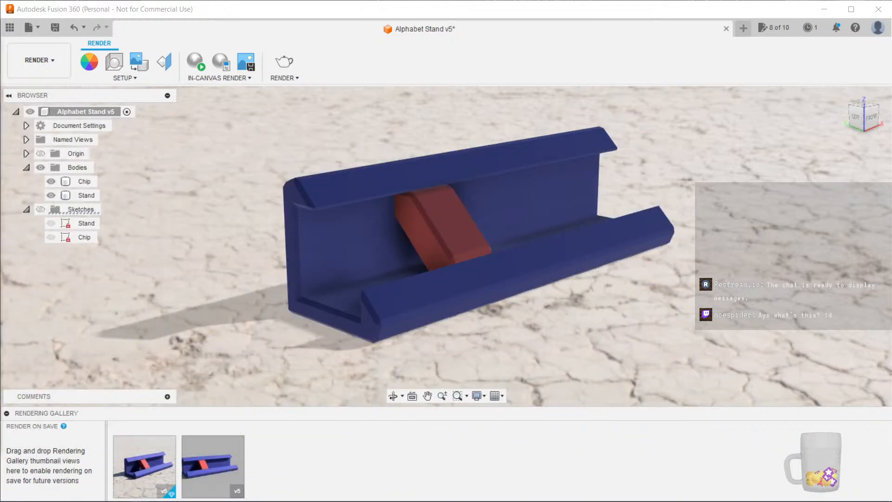
Download the final rendering from the gallery as a PNG image
{"action": "left_click", "coordinate": [157, 465]}
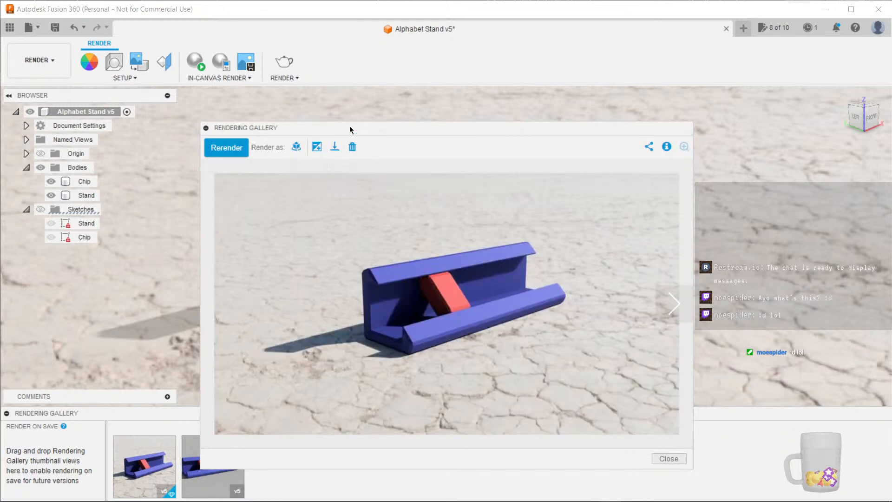
{"action": "left_click_drag", "start_coordinate": [348, 128], "coordinate": [228, 92]}
{"action": "left_click", "coordinate": [240, 112]}
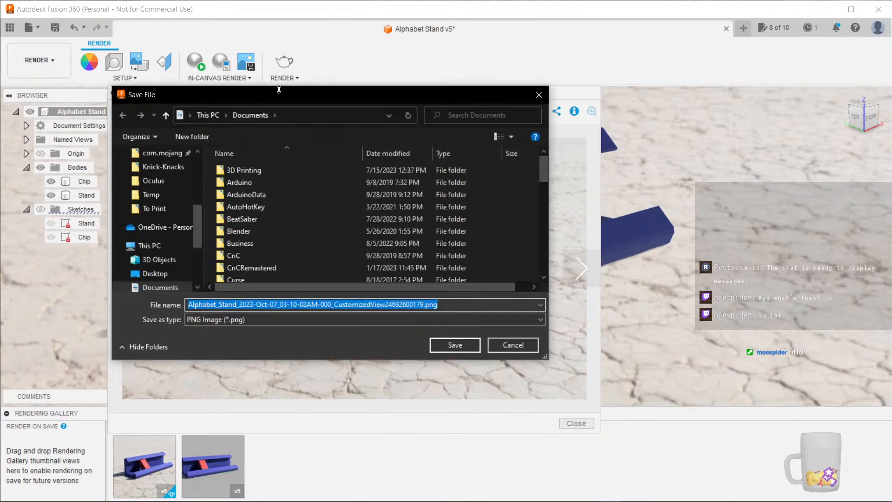
{"action": "left_click_drag", "start_coordinate": [303, 110], "coordinate": [1, 121]}
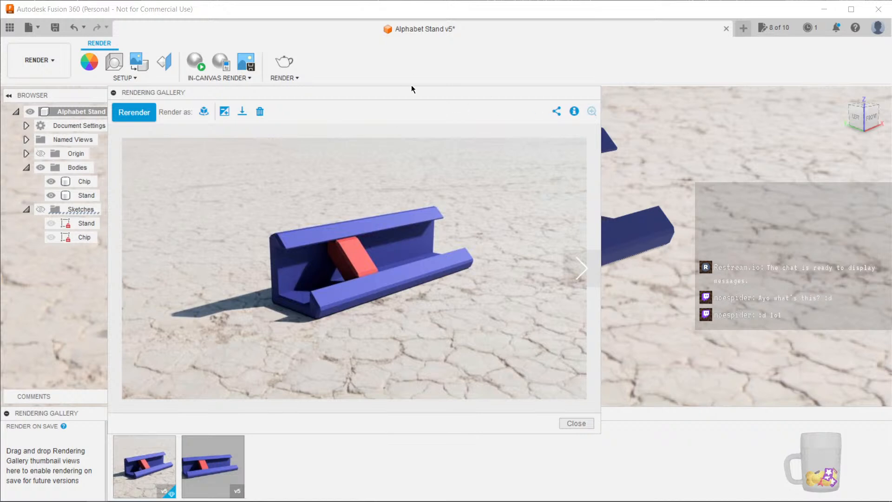
Reopen the rendering gallery to compare the two renderings, then close it again
{"action": "left_click_drag", "start_coordinate": [370, 95], "coordinate": [418, 51]}
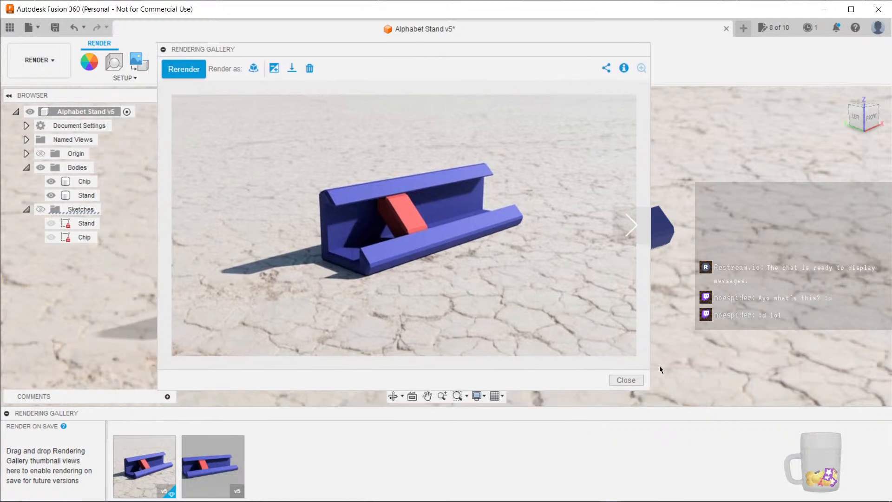
{"action": "left_click", "coordinate": [624, 379]}
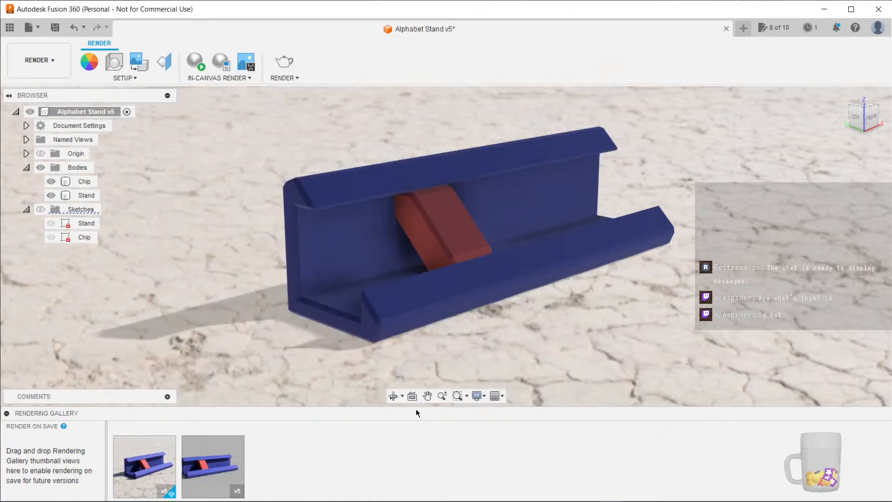
{"action": "left_click", "coordinate": [141, 483]}
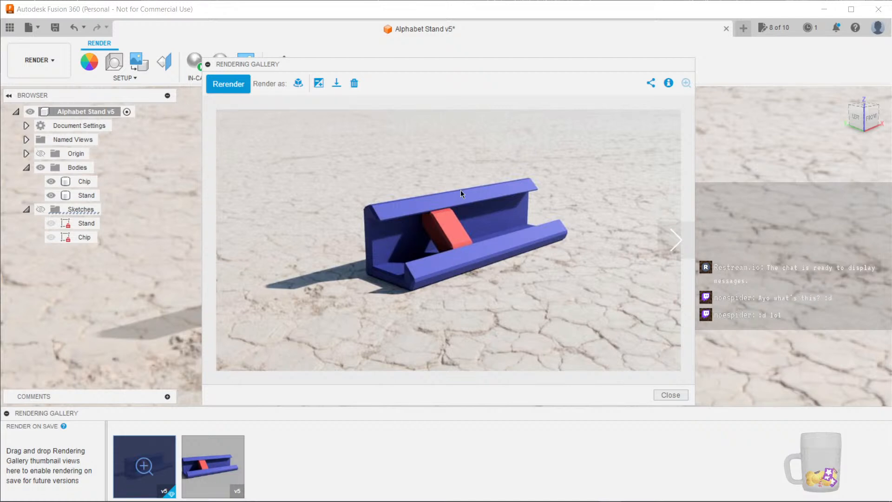
{"action": "left_click", "coordinate": [668, 394]}
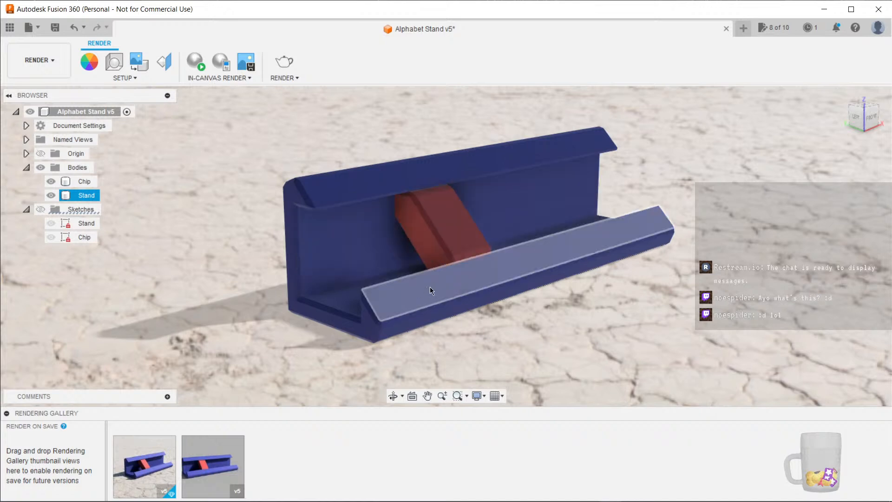
Switch to the Design workspace and save a new version of the design with the description User Saved
{"action": "left_click", "coordinate": [39, 60]}
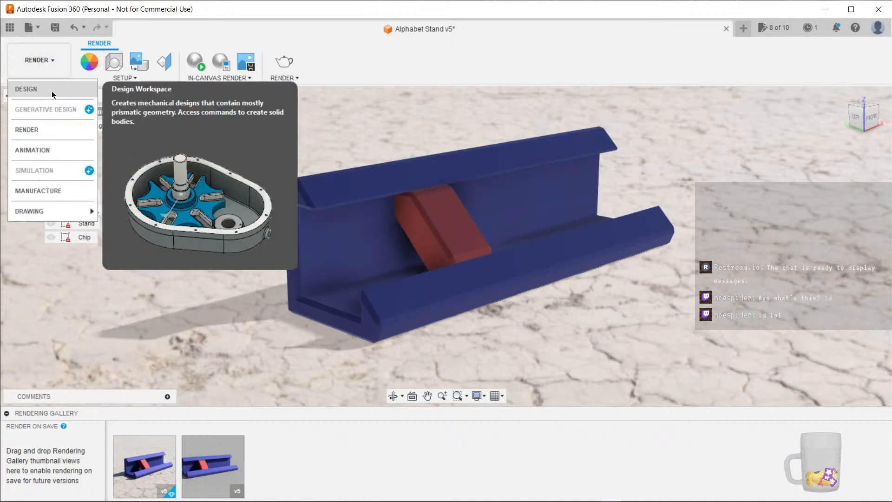
{"action": "left_click", "coordinate": [28, 88]}
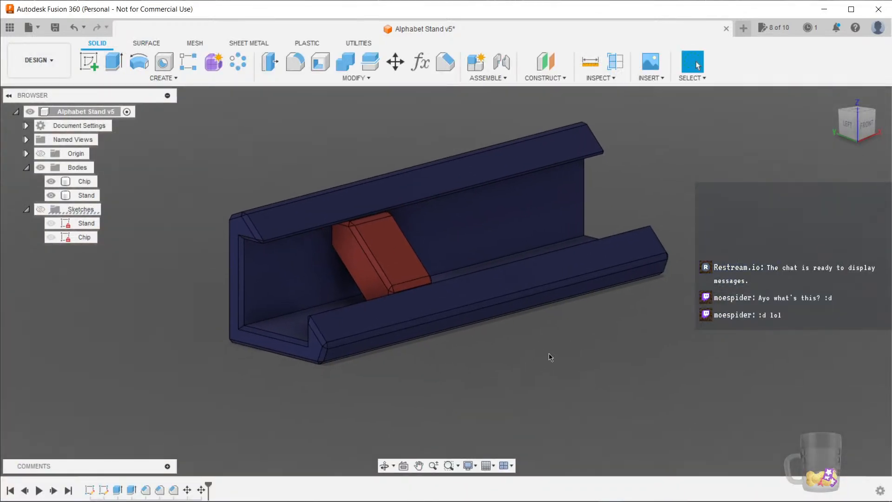
{"action": "key", "text": "ctrl+s"}
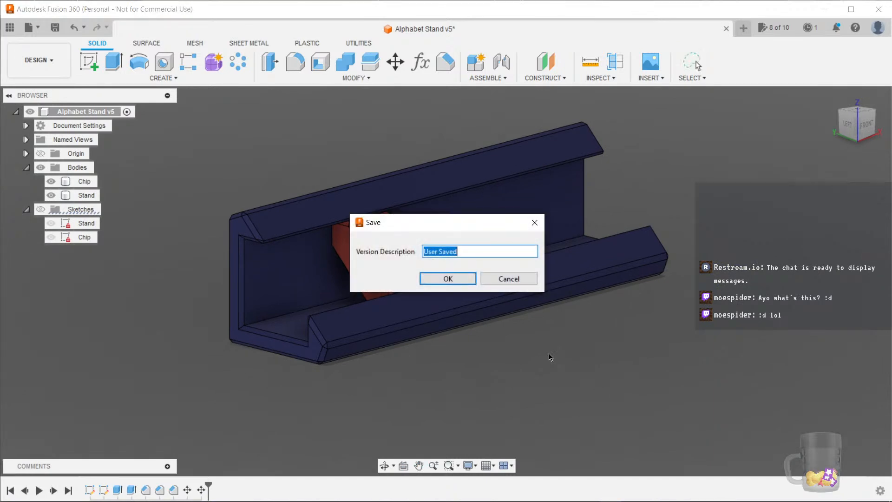
{"action": "key", "text": "Return"}
{"action": "scroll", "coordinate": [514, 382], "scroll_direction": "up", "scroll_amount": 2}
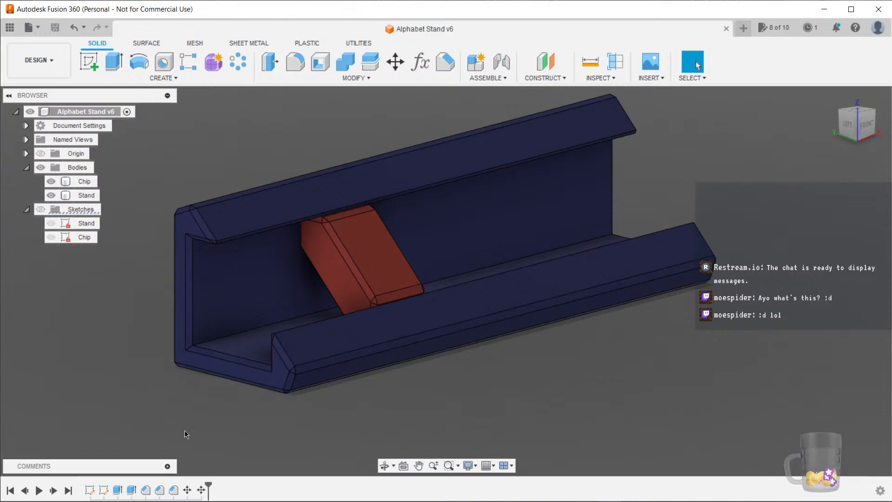
Switch to PrusaSlicer and inspect the sliced preview of the stand and chip, stepping through the layers
{"action": "left_click", "coordinate": [226, 494]}
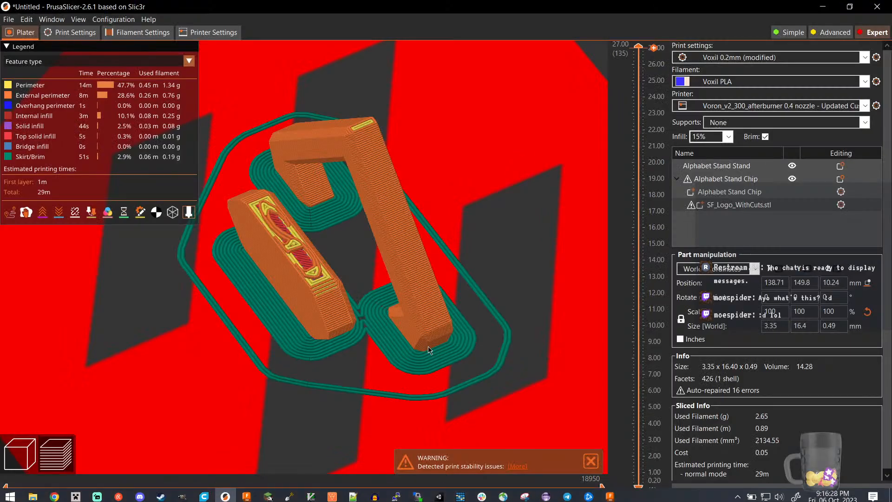
{"action": "scroll", "coordinate": [456, 351], "scroll_direction": "up", "scroll_amount": 3}
{"action": "left_click_drag", "start_coordinate": [335, 324], "coordinate": [358, 241]}
{"action": "scroll", "coordinate": [358, 241], "scroll_direction": "up", "scroll_amount": 4}
{"action": "scroll", "coordinate": [361, 243], "scroll_direction": "down", "scroll_amount": 5}
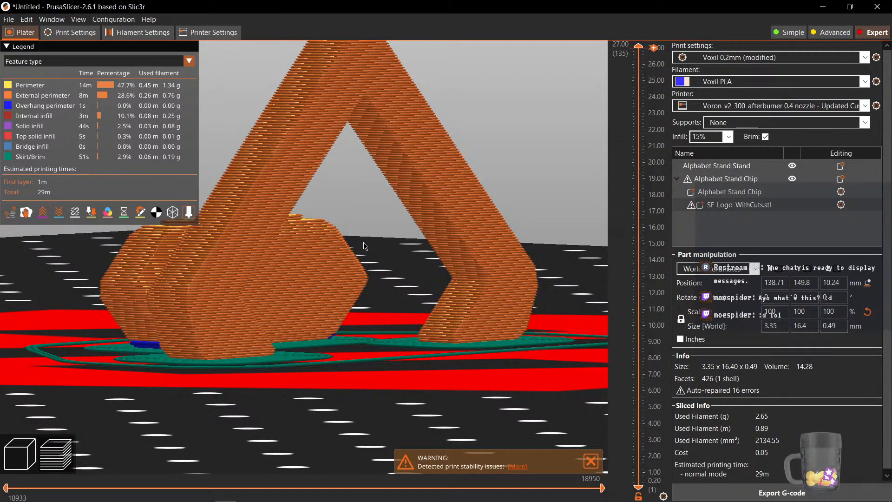
{"action": "left_click_drag", "start_coordinate": [400, 214], "coordinate": [464, 226]}
{"action": "left_click_drag", "start_coordinate": [642, 58], "coordinate": [623, 488]}
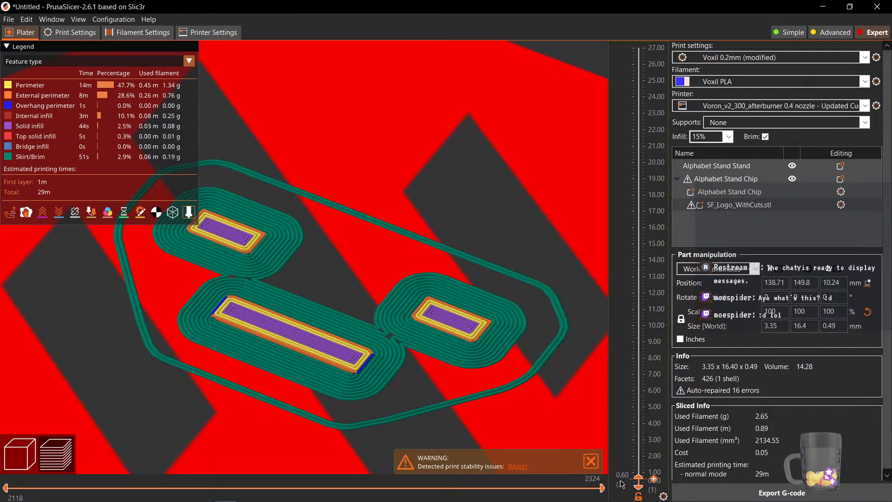
{"action": "scroll", "coordinate": [624, 489], "scroll_direction": "up", "scroll_amount": 1}
{"action": "scroll", "coordinate": [394, 308], "scroll_direction": "up", "scroll_amount": 5}
{"action": "scroll", "coordinate": [394, 308], "scroll_direction": "up", "scroll_amount": 1}
{"action": "right_click_drag", "start_coordinate": [394, 308], "coordinate": [347, 295]}
{"action": "scroll", "coordinate": [639, 483], "scroll_direction": "down", "scroll_amount": 1}
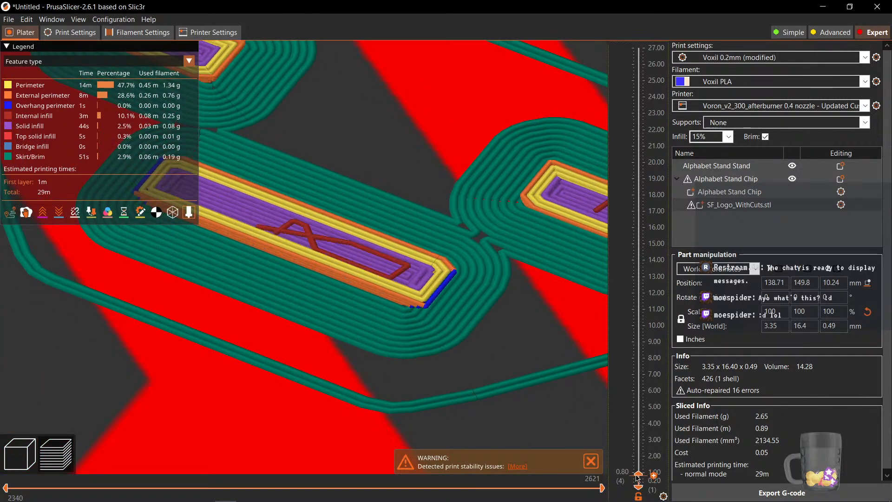
{"action": "left_click_drag", "start_coordinate": [631, 489], "coordinate": [548, 355]}
{"action": "scroll", "coordinate": [475, 367], "scroll_direction": "down", "scroll_amount": 6}
{"action": "left_click_drag", "start_coordinate": [350, 423], "coordinate": [447, 377]}
{"action": "left_click_drag", "start_coordinate": [638, 350], "coordinate": [585, 28]}
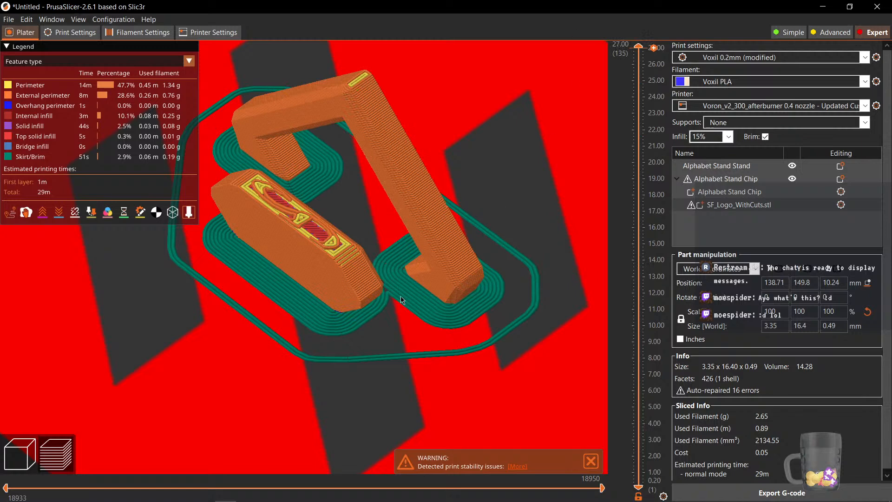
{"action": "scroll", "coordinate": [390, 321], "scroll_direction": "down", "scroll_amount": 3}
{"action": "left_click_drag", "start_coordinate": [399, 360], "coordinate": [427, 355]}
{"action": "scroll", "coordinate": [426, 355], "scroll_direction": "up", "scroll_amount": 1}
{"action": "left_click_drag", "start_coordinate": [340, 368], "coordinate": [357, 365]}
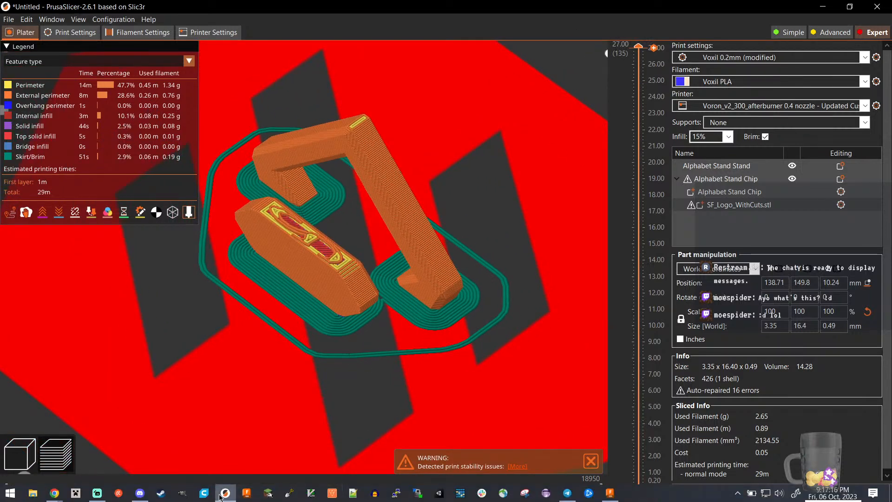
Switch back to Fusion 360 and clear the selection
{"action": "mouse_move", "coordinate": [143, 498]}
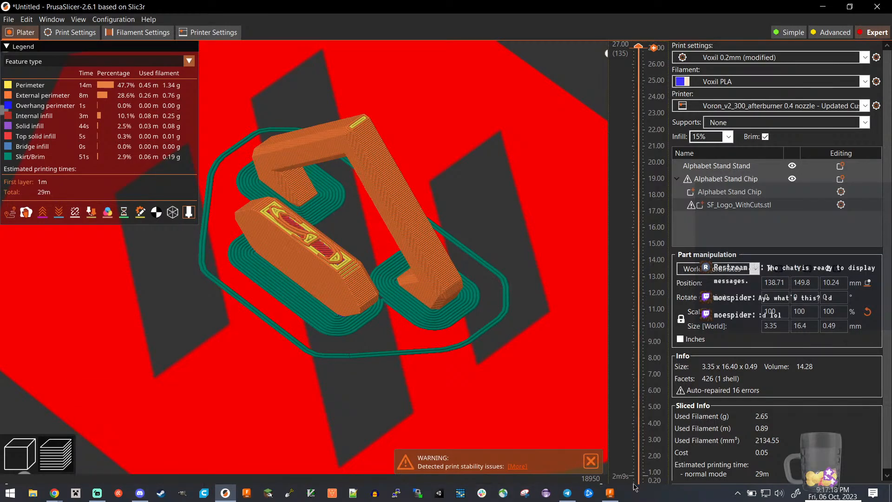
{"action": "left_click", "coordinate": [610, 492]}
{"action": "left_click_drag", "start_coordinate": [542, 405], "coordinate": [556, 421]}
{"action": "key", "text": "Escape"}
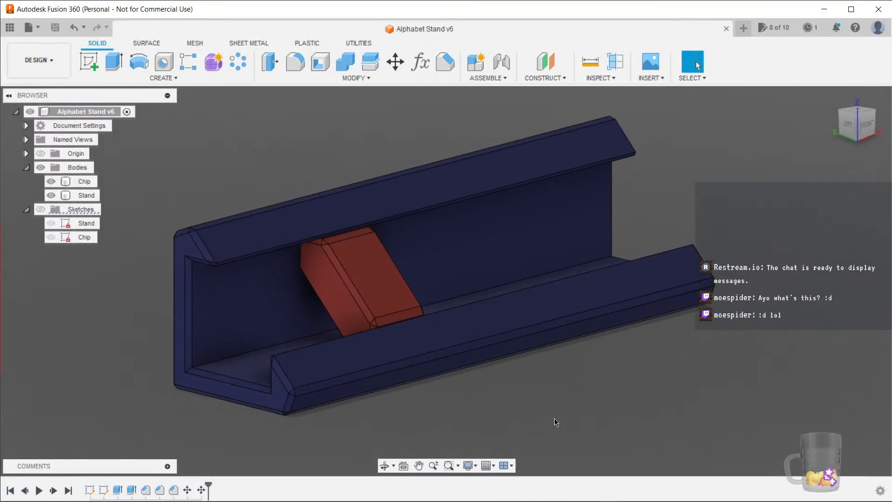